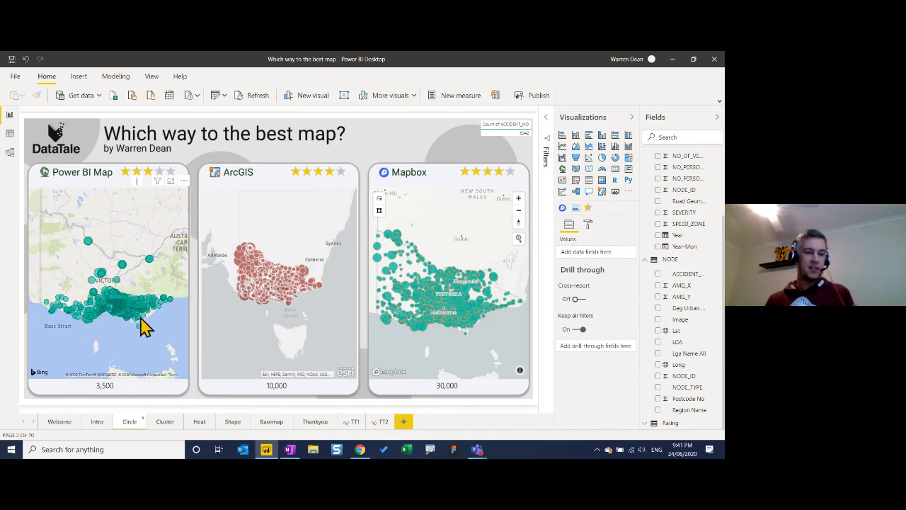
Show the Power BI map in focus mode and examine its circles across Victoria up close
mouse_move(144, 309)
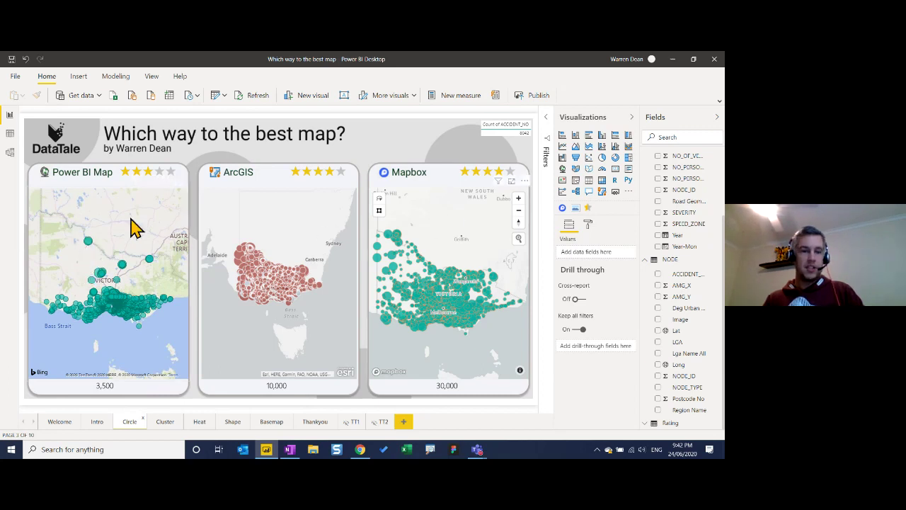
click(91, 205)
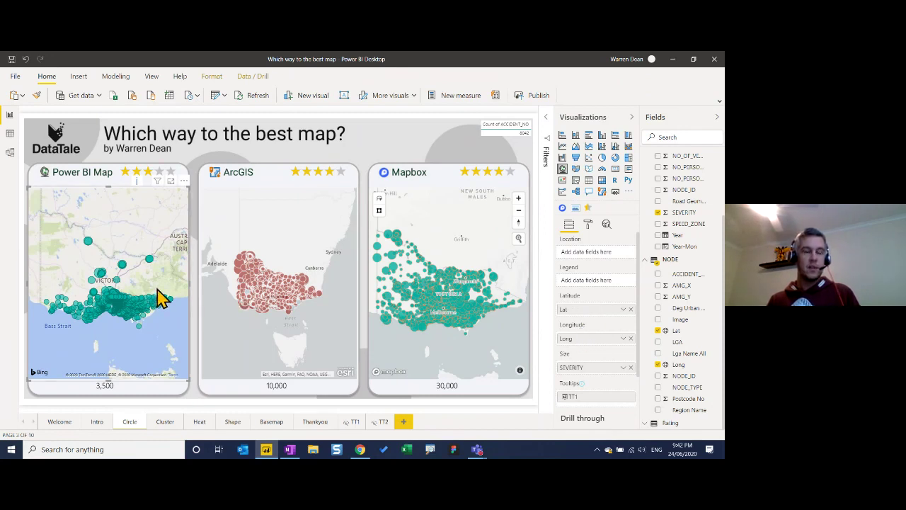
click(171, 180)
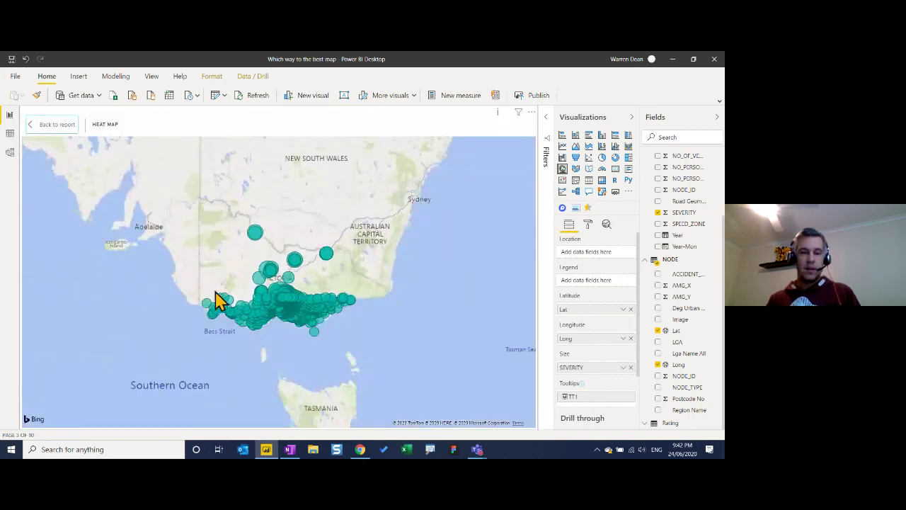
scroll(273, 308, up, 1)
scroll(266, 306, up, 1)
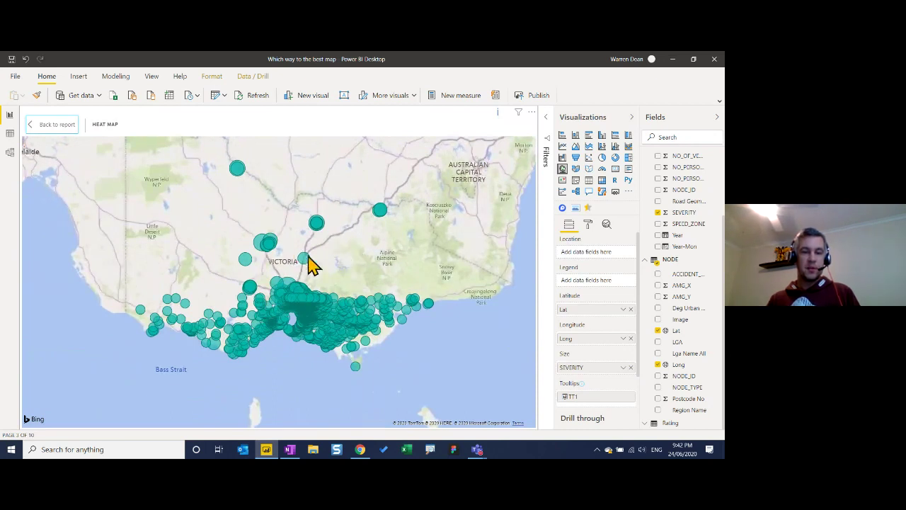
mouse_move(306, 258)
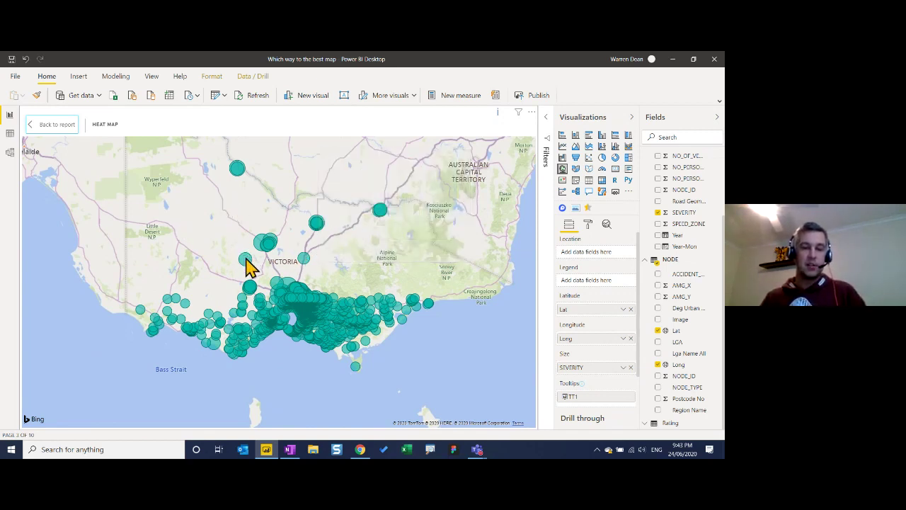
mouse_move(246, 259)
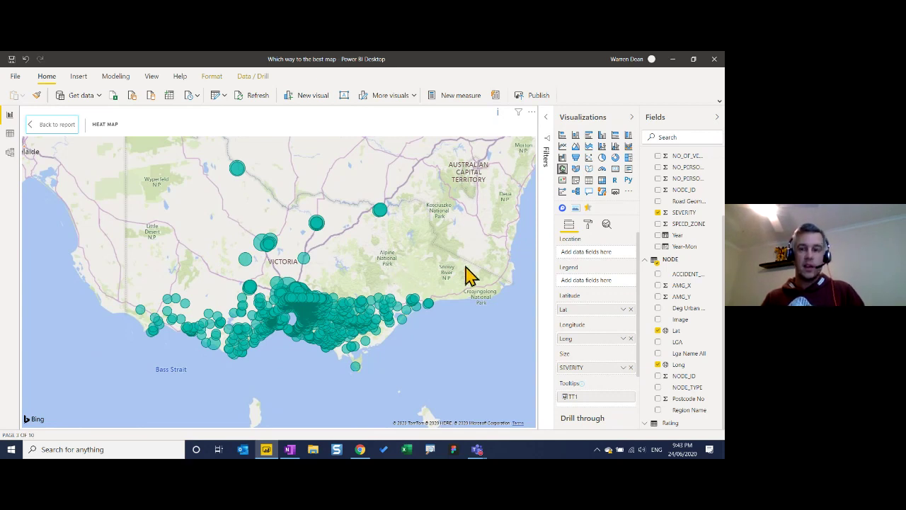
Color the Power BI map's bubbles by using LGA as the legend instead of the location, and return to the report page
click(588, 225)
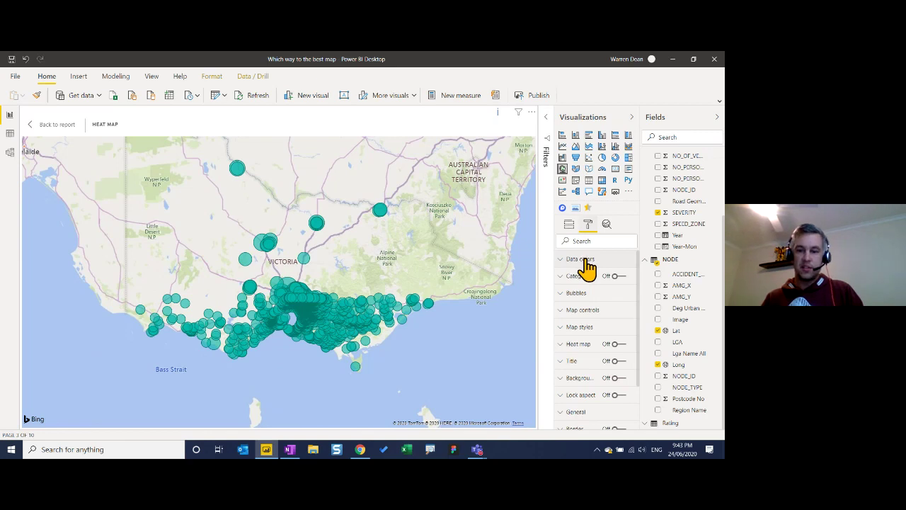
click(569, 226)
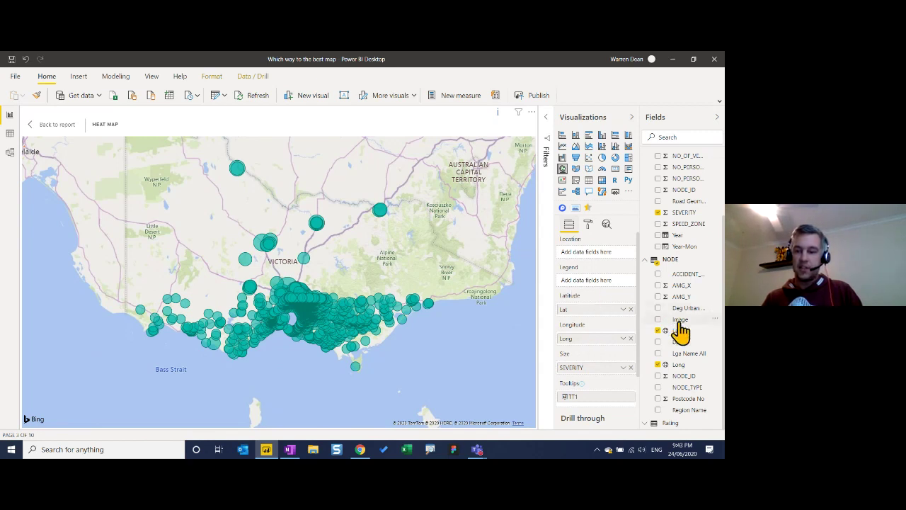
drag(678, 342, 593, 262)
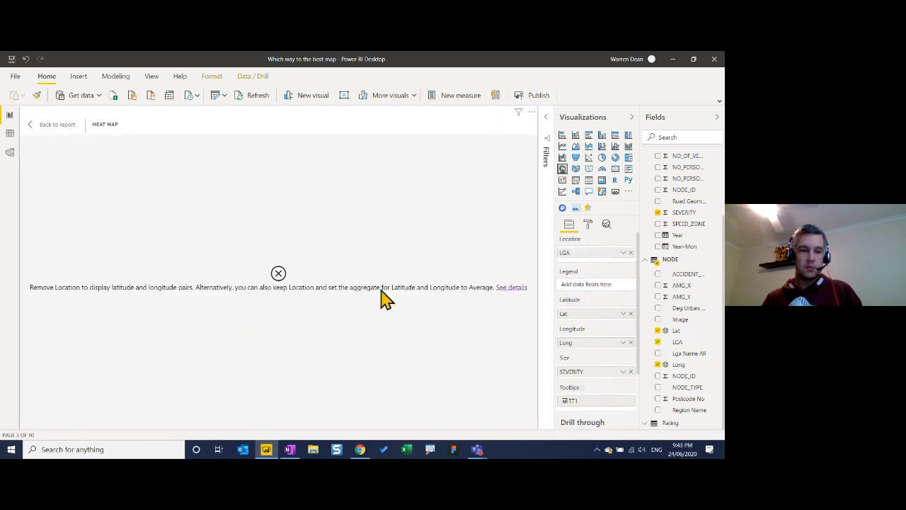
drag(597, 253, 596, 298)
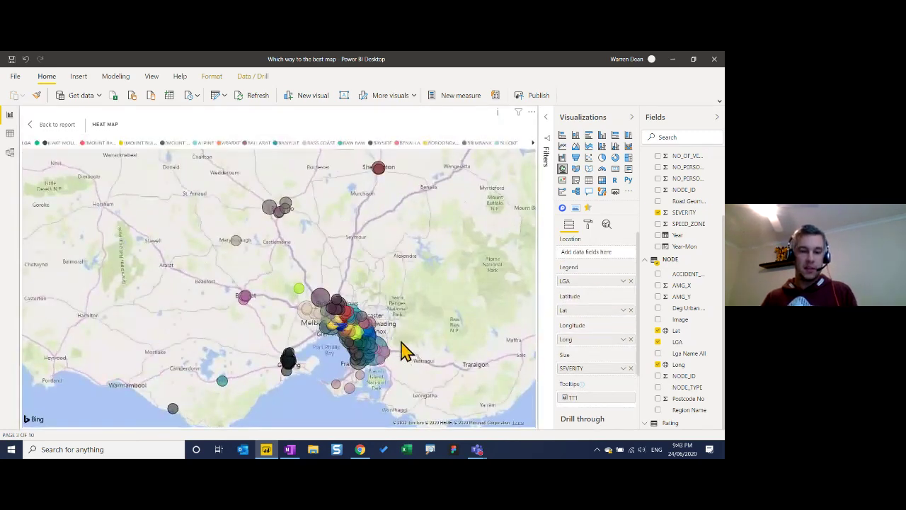
scroll(371, 349, up, 3)
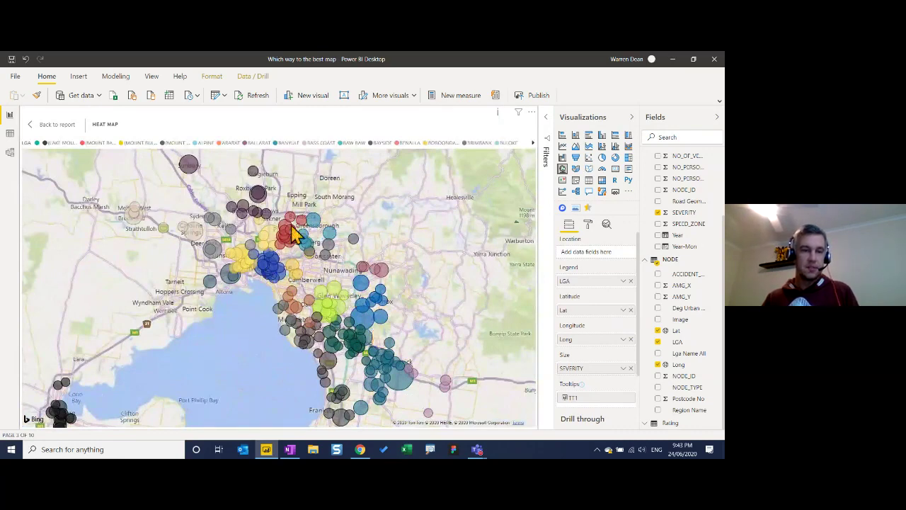
click(67, 131)
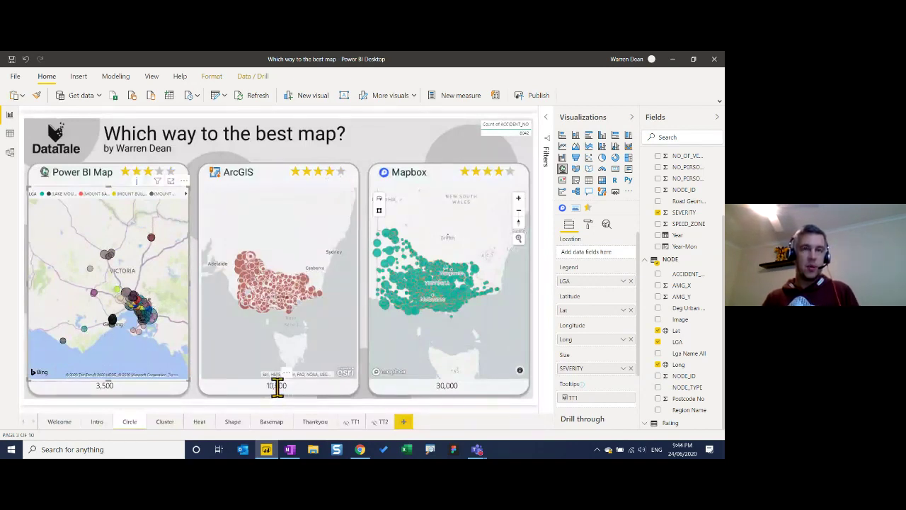
Show the ArcGIS map in focus mode and open it for editing
click(318, 223)
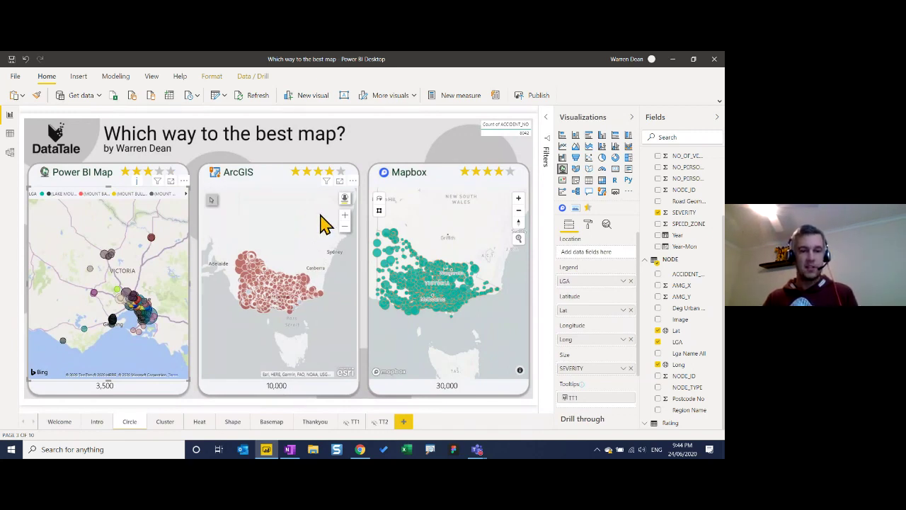
click(588, 224)
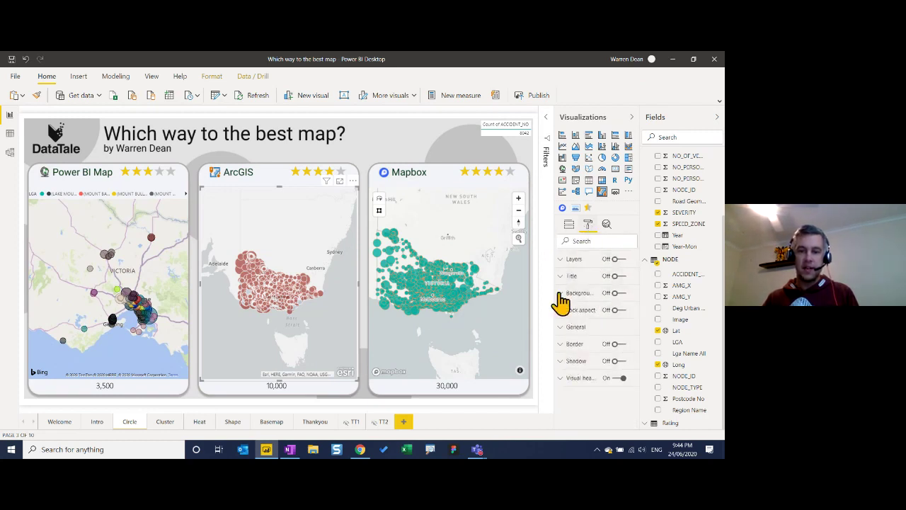
click(353, 181)
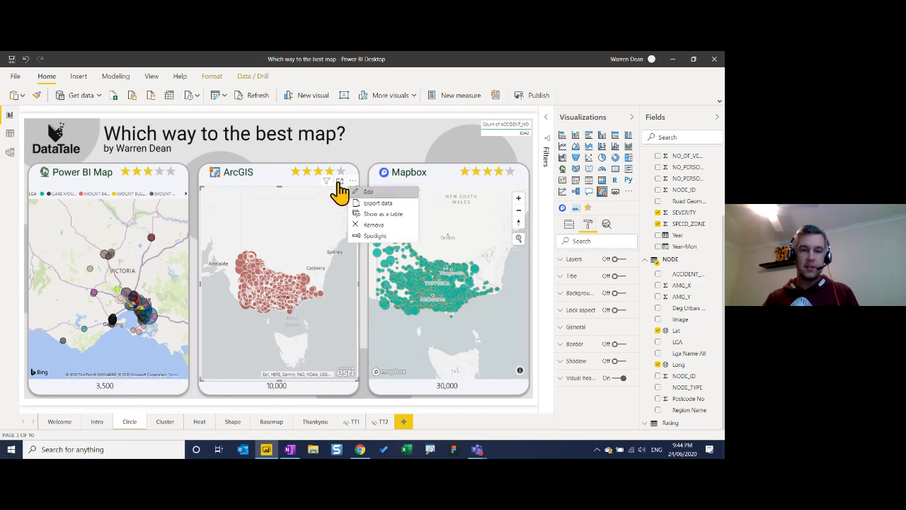
click(333, 181)
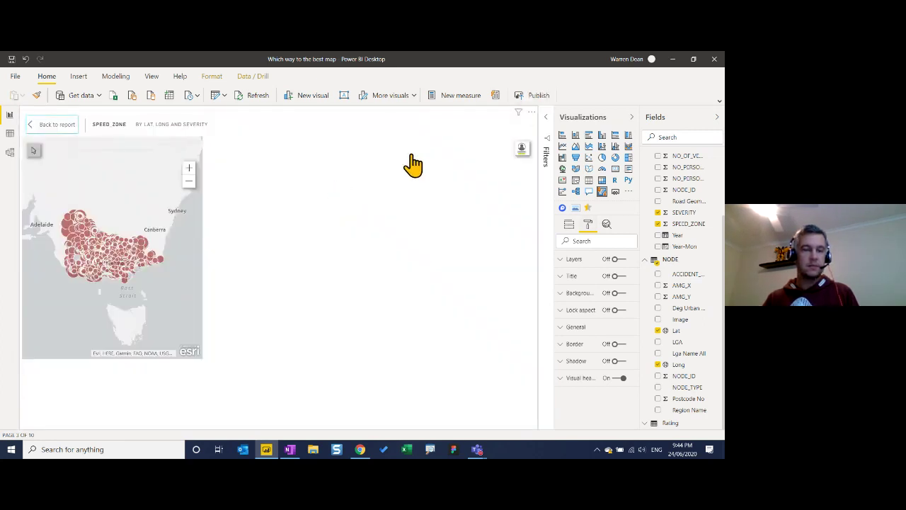
click(531, 112)
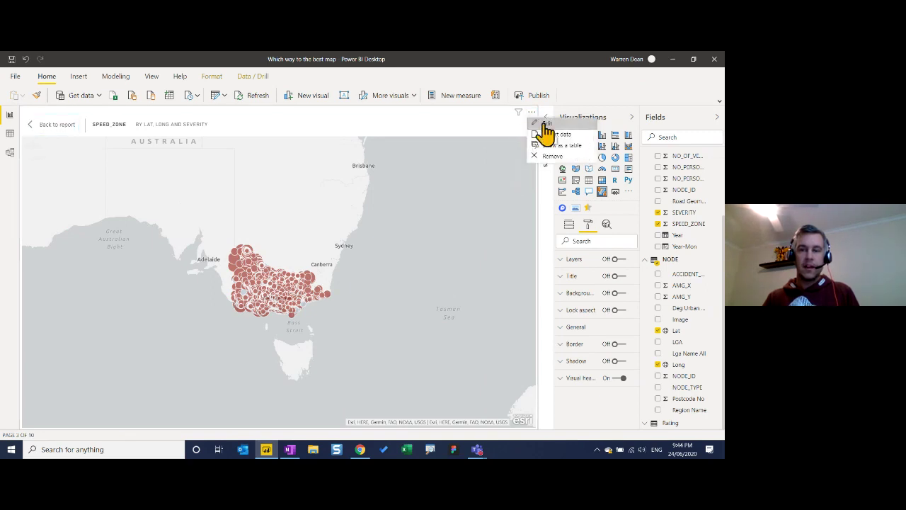
click(545, 125)
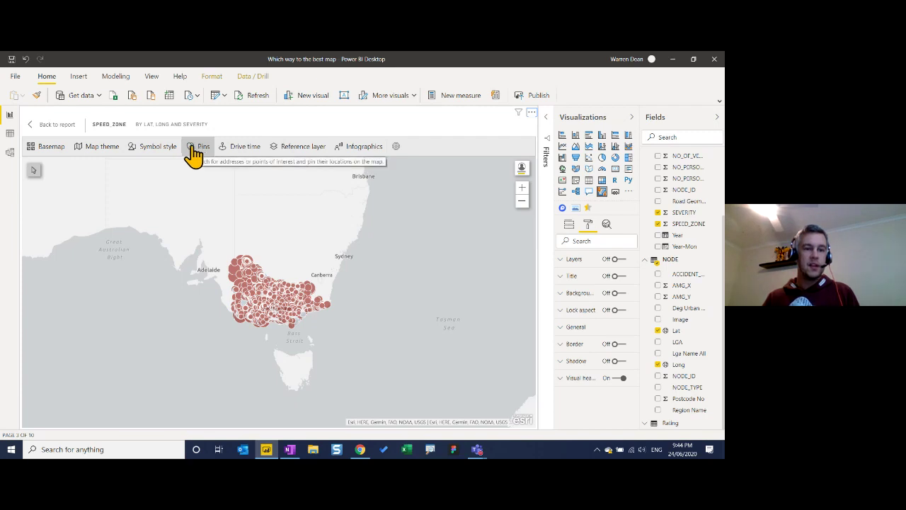
Examine the ArcGIS map's theme choices, symbol style settings and available color ramps
click(116, 154)
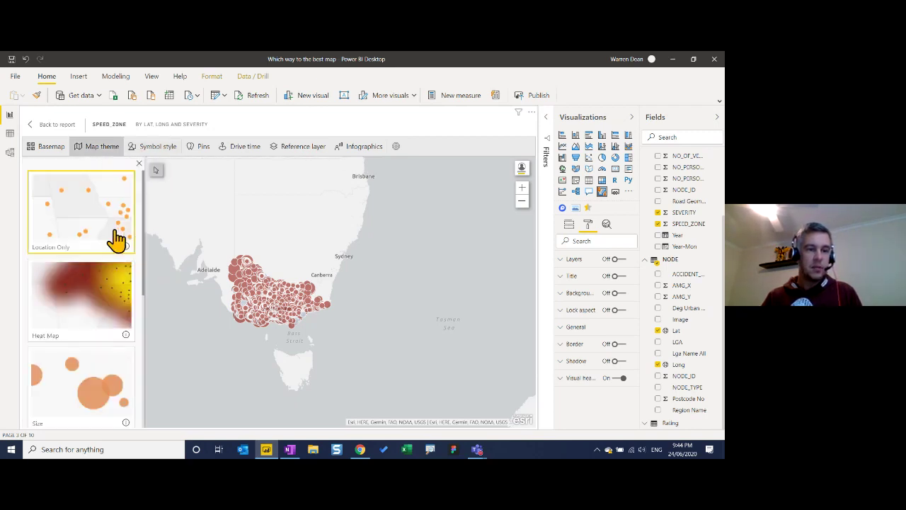
click(170, 159)
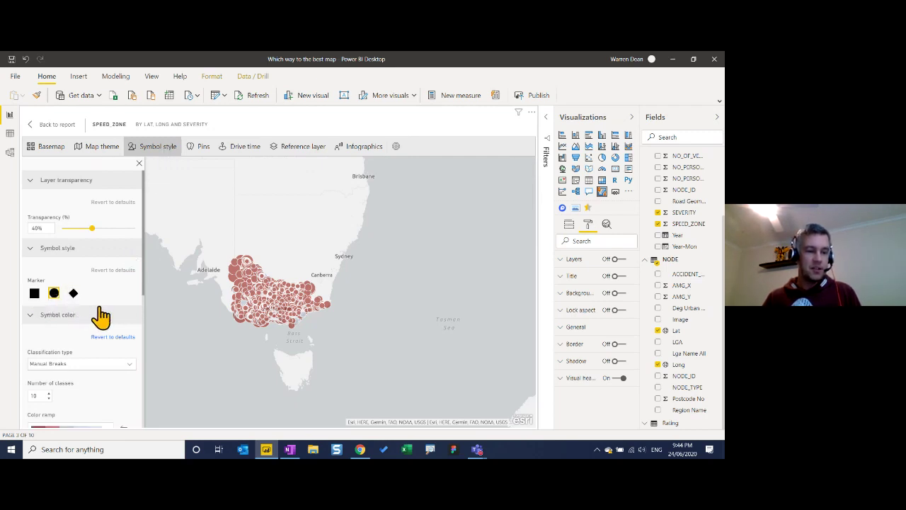
scroll(99, 318, down, 4)
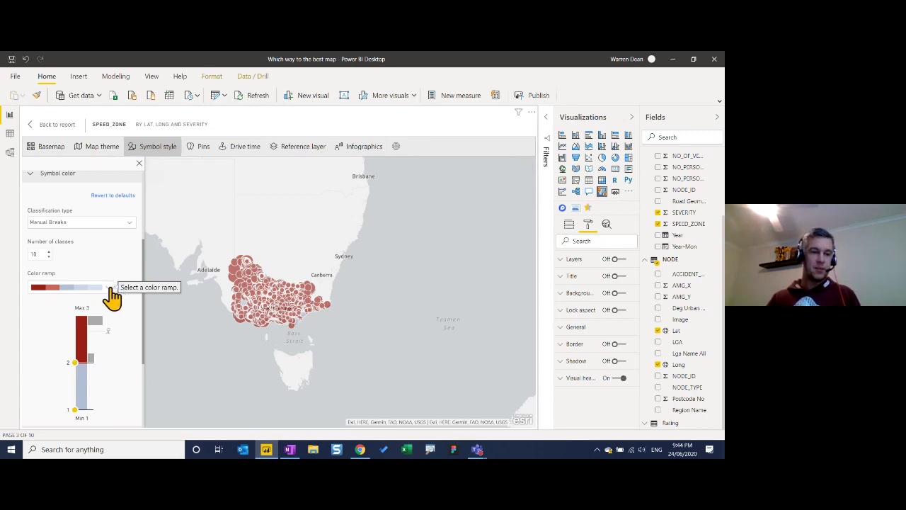
click(110, 290)
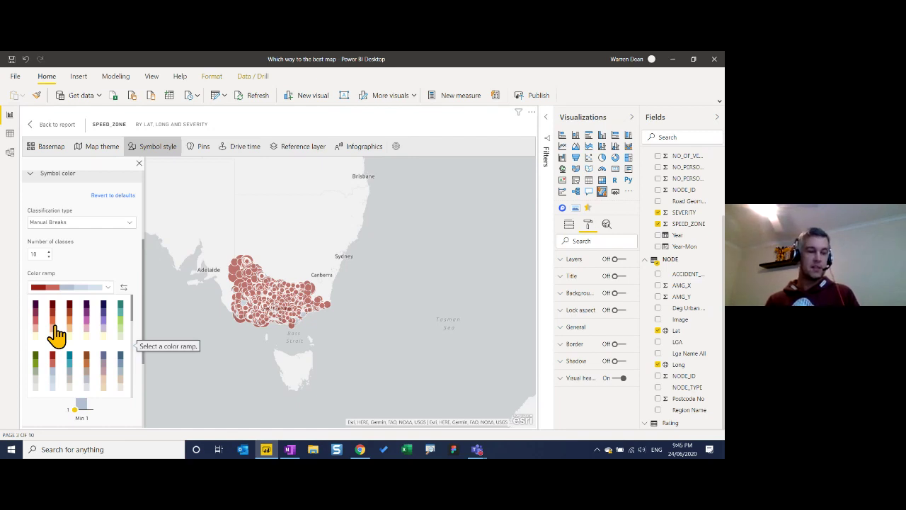
click(110, 289)
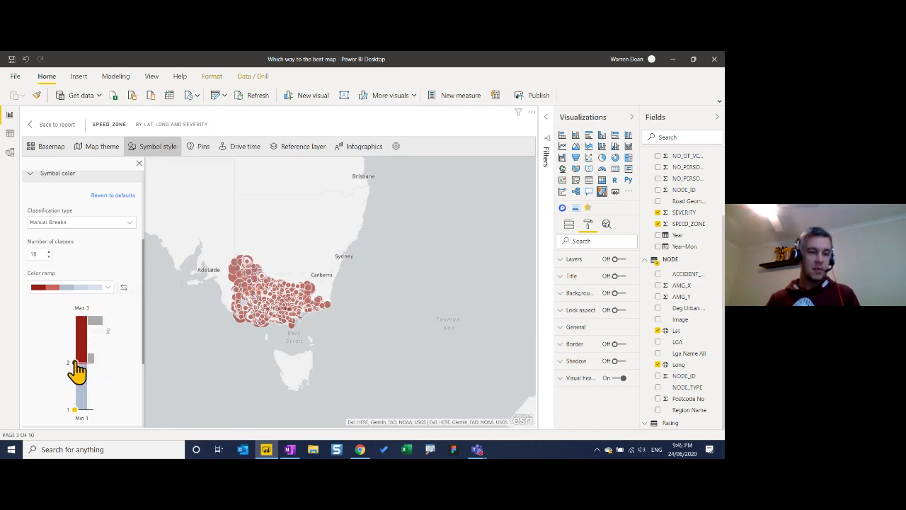
Adjust the manual symbol color break at 2 and return to the report page
mouse_move(80, 368)
mouse_down()
mouse_move(83, 350)
mouse_move(77, 380)
mouse_move(78, 363)
mouse_up()
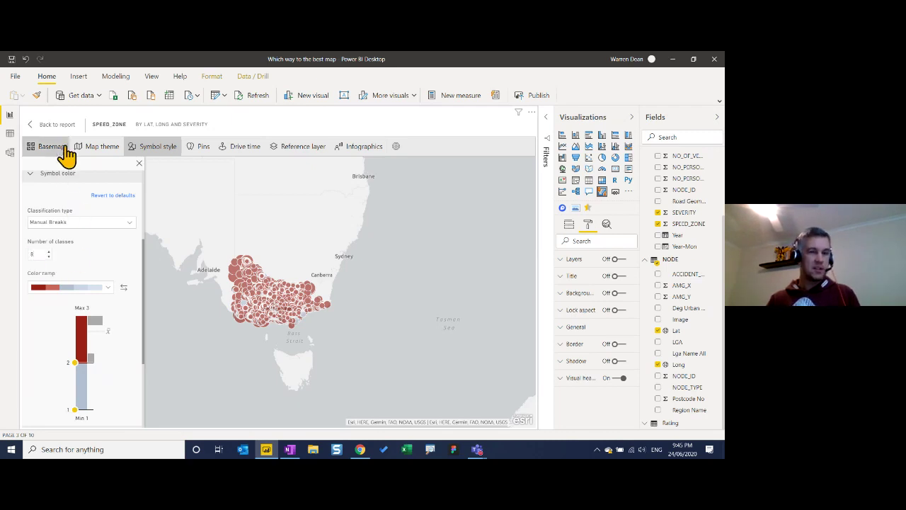
click(57, 125)
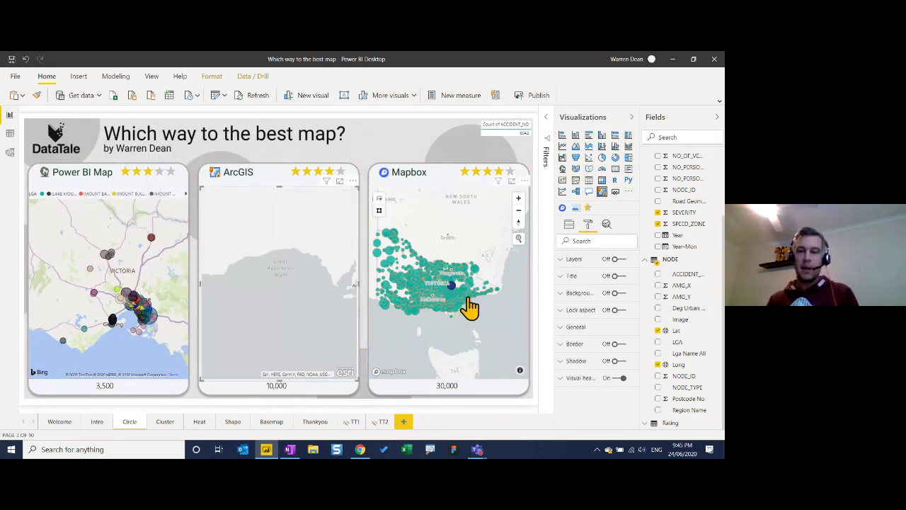
Show the Mapbox map in focus mode and examine its circles around Melbourne
mouse_move(465, 310)
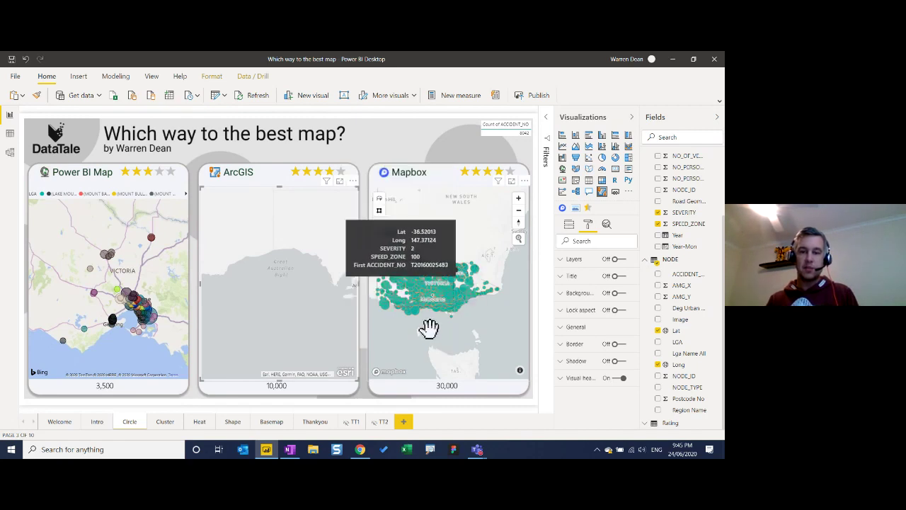
click(511, 182)
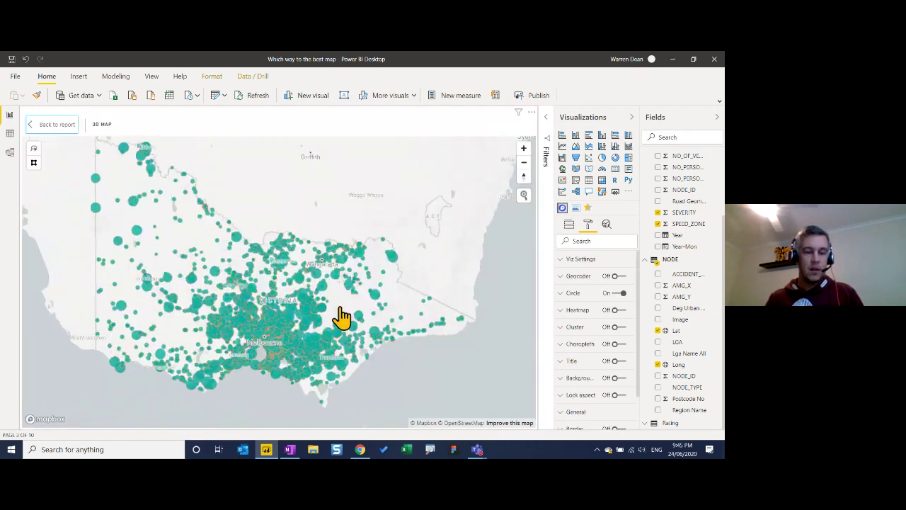
scroll(290, 315, up, 3)
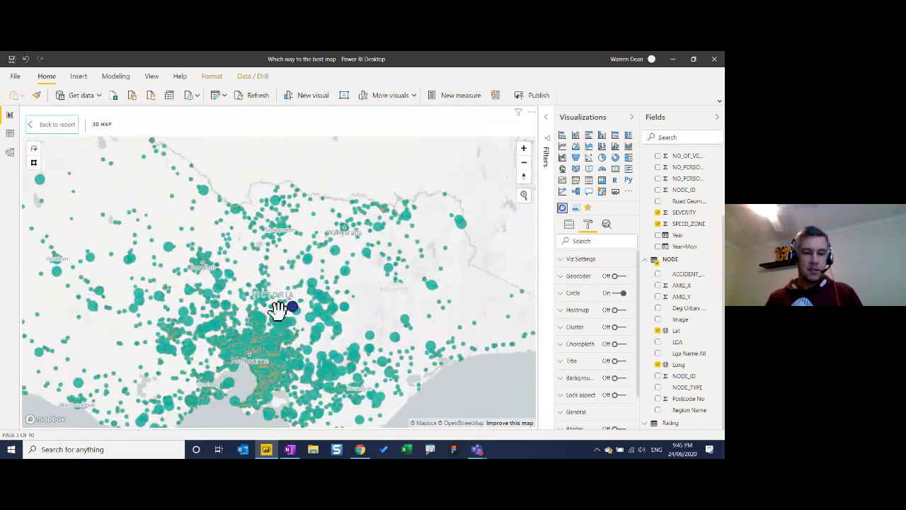
scroll(277, 332, down, 2)
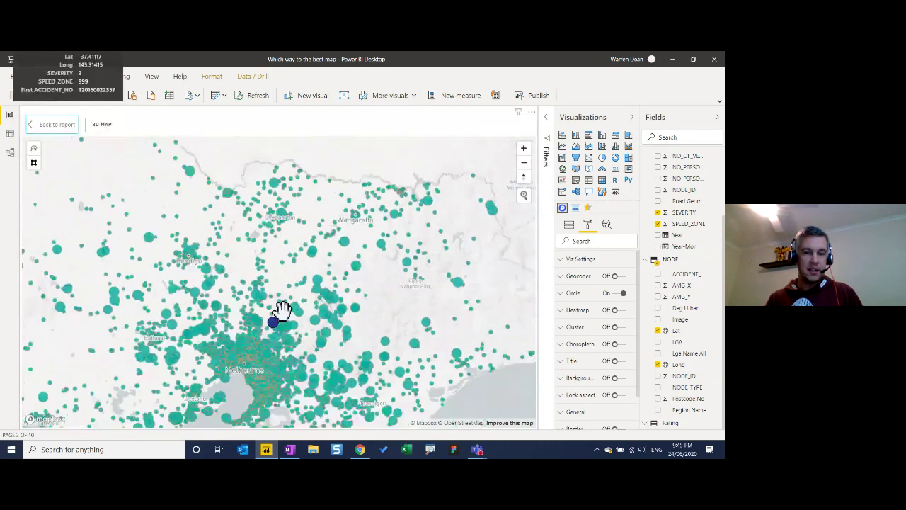
Review the Mapbox circle settings for radius, zoom scale factor and colors, and inspect the details of individual accident points
click(575, 293)
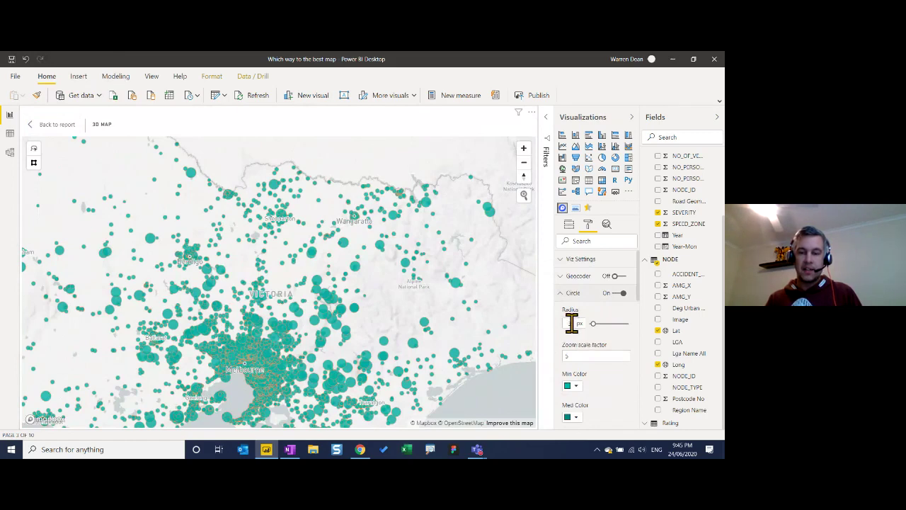
scroll(268, 308, up, 3)
scroll(269, 305, down, 5)
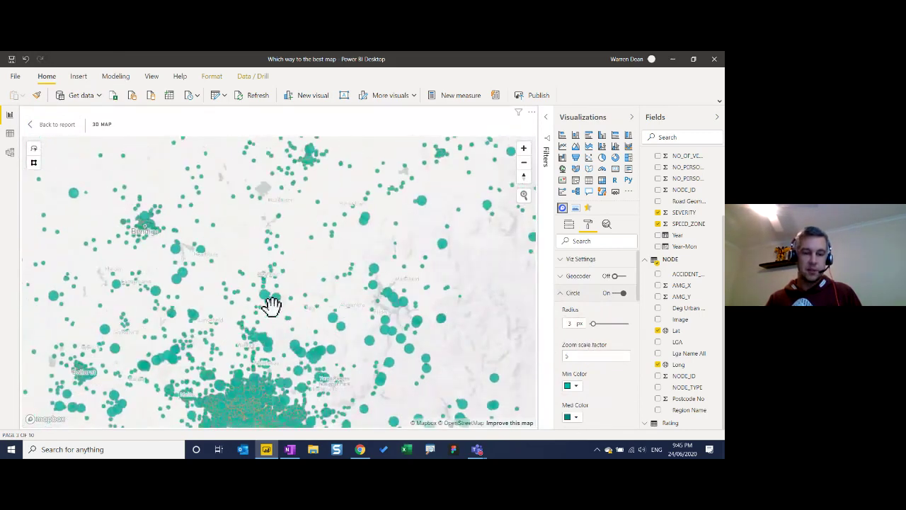
scroll(592, 384, down, 3)
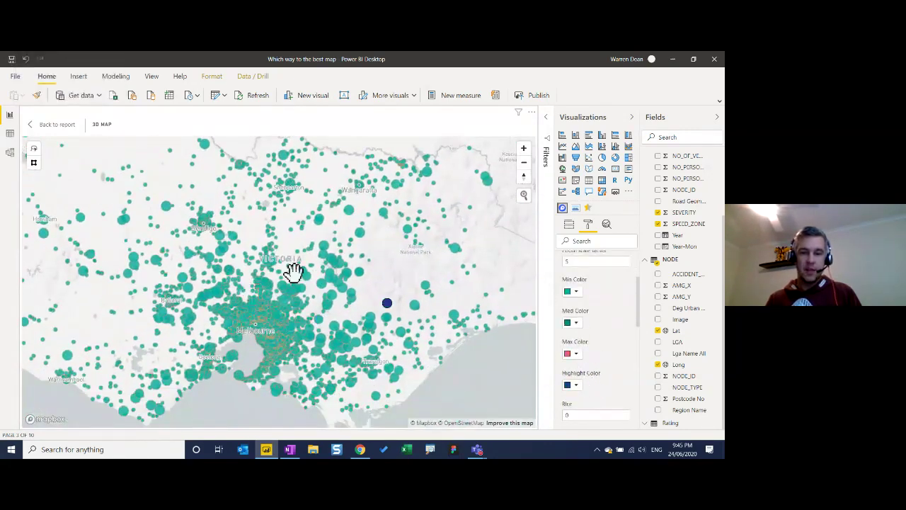
mouse_move(361, 275)
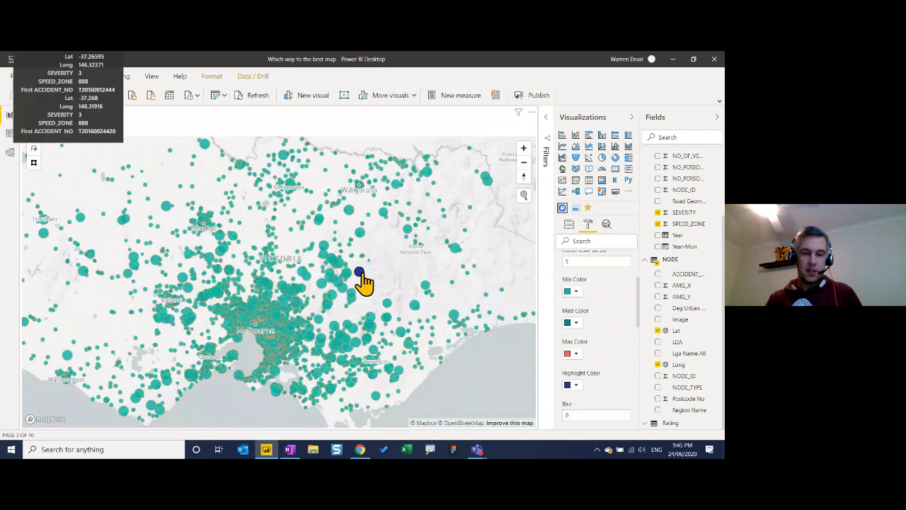
mouse_move(329, 287)
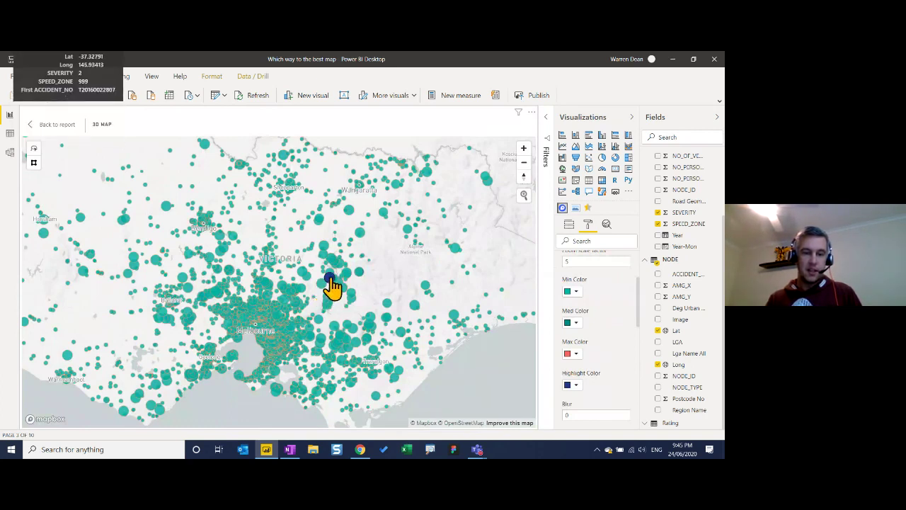
mouse_move(333, 263)
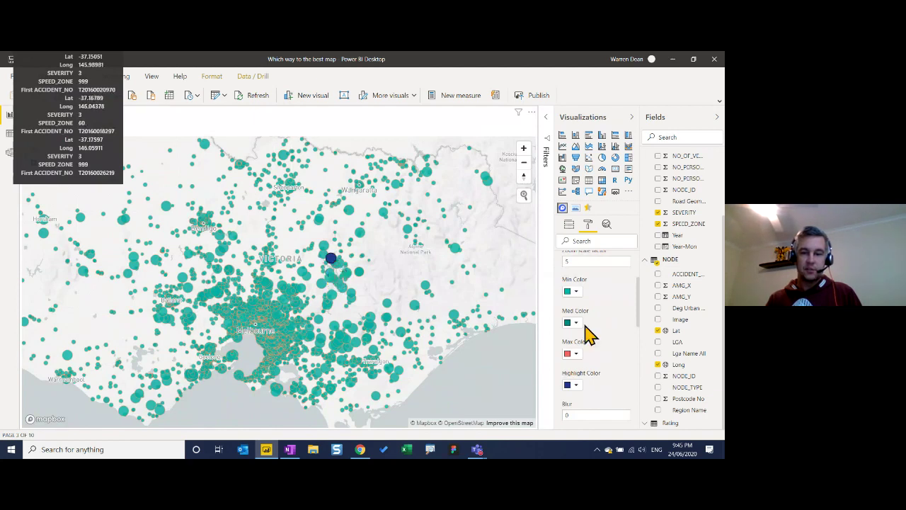
Review the Mapbox circle settings for highlight color, blur, opacity, stroke and zoom limits, and return to the report page
scroll(598, 337, down, 3)
scroll(579, 330, up, 1)
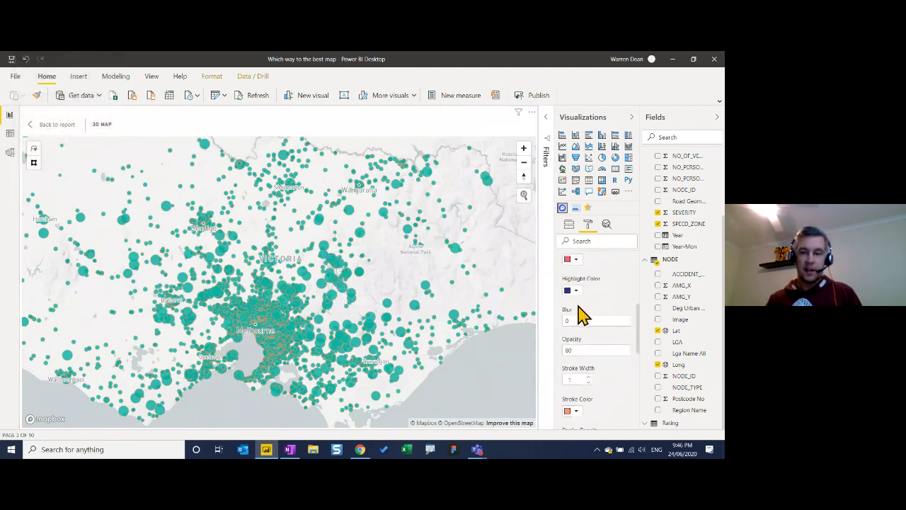
scroll(603, 347, down, 1)
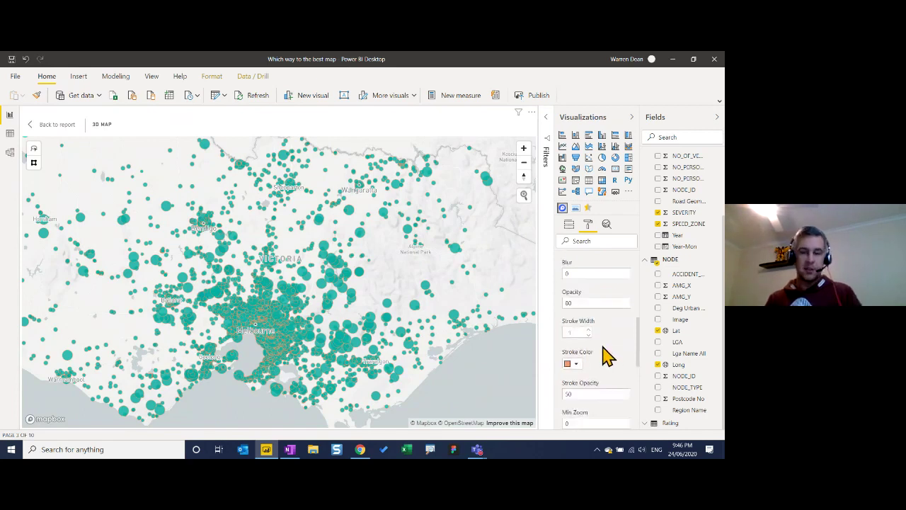
scroll(611, 349, down, 1)
scroll(600, 318, down, 1)
scroll(592, 323, up, 1)
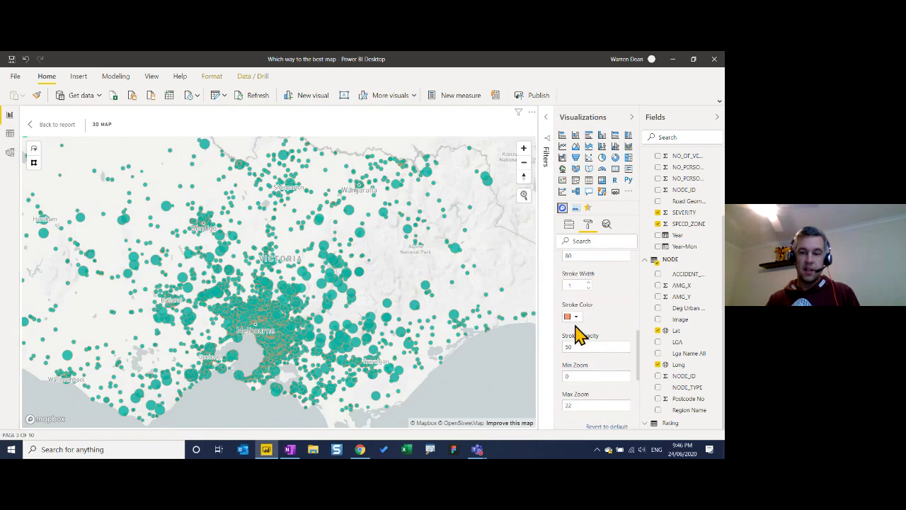
scroll(322, 282, up, 2)
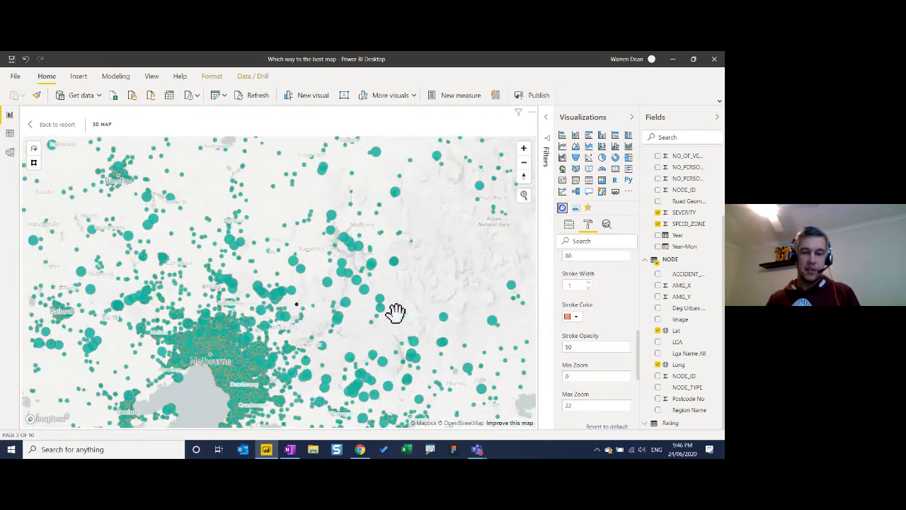
scroll(342, 319, down, 1)
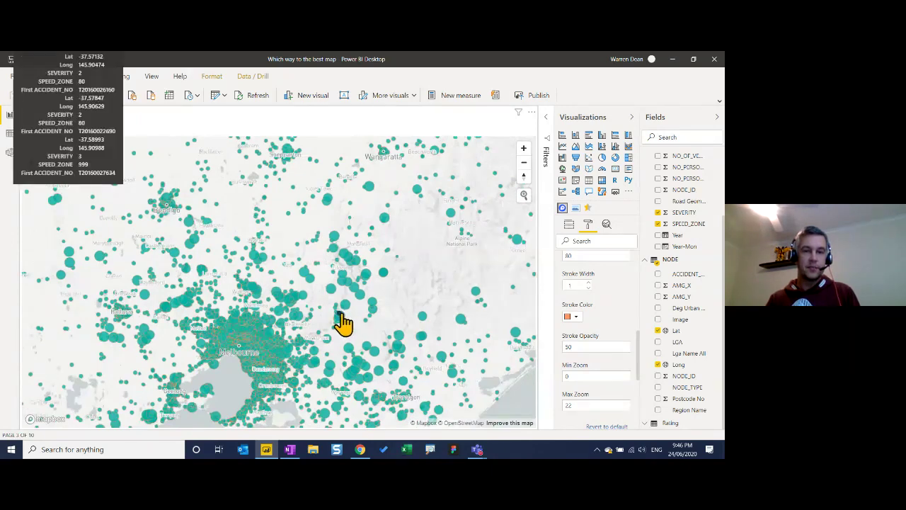
scroll(343, 322, down, 2)
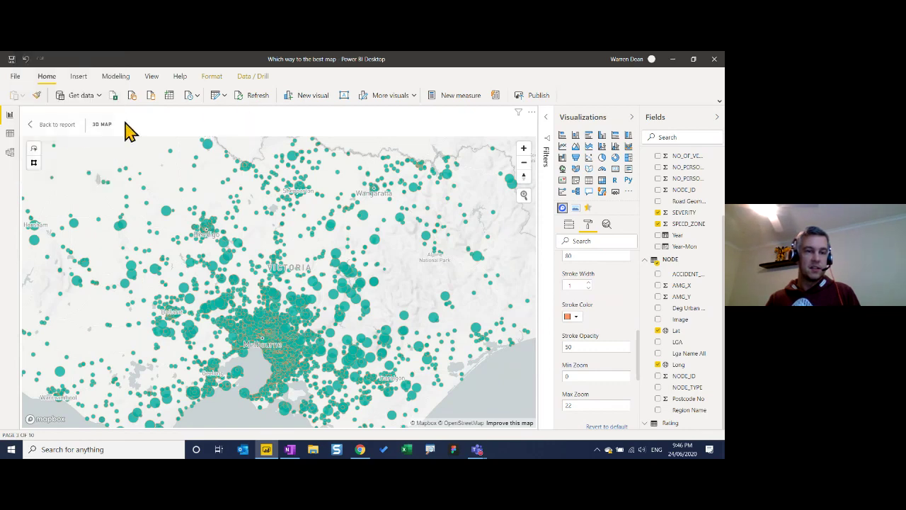
click(64, 125)
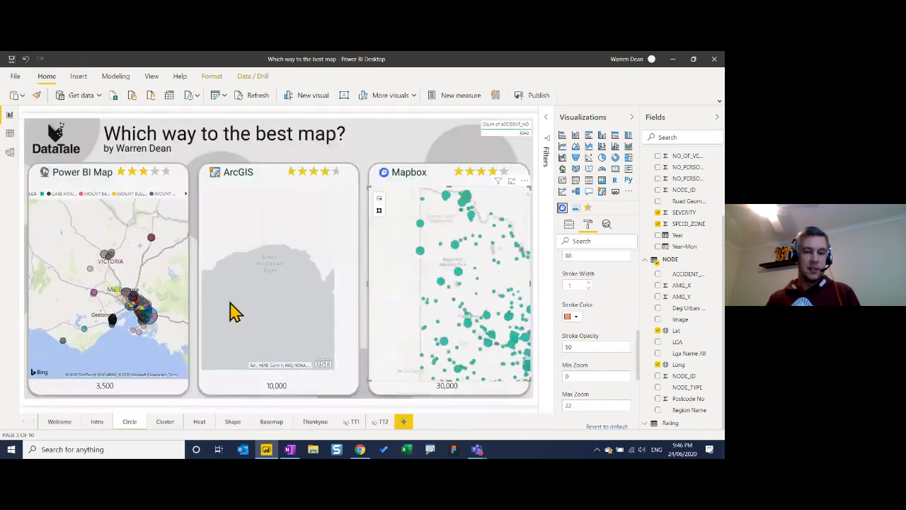
Compare the ArcGIS and Mapbox circle maps side by side on the report page
scroll(286, 283, down, 2)
drag(271, 276, 217, 288)
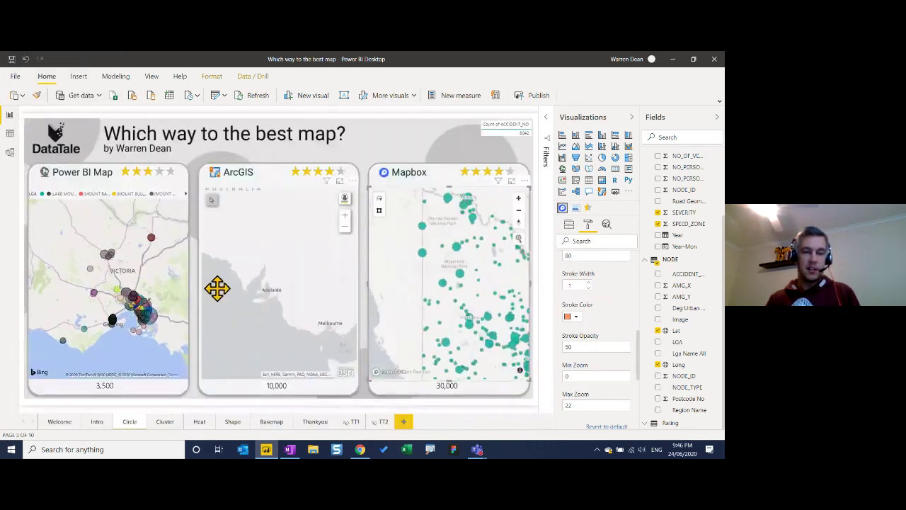
click(258, 325)
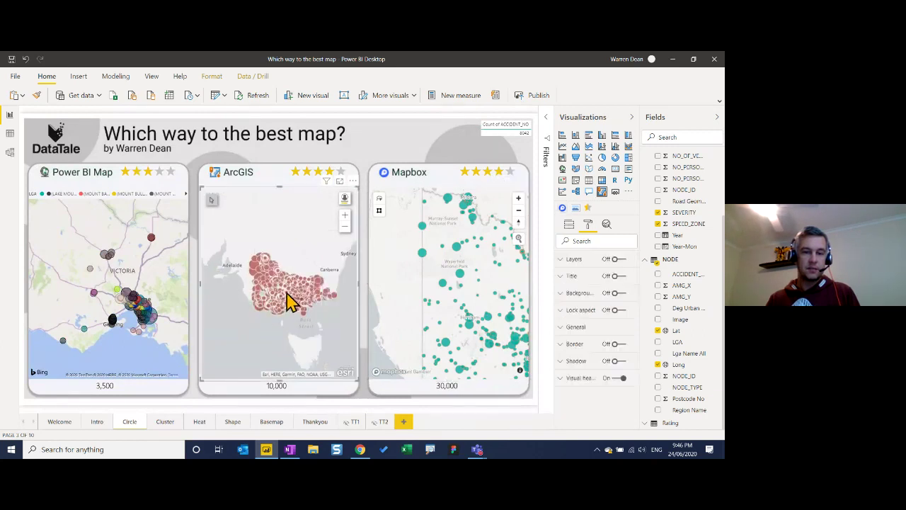
mouse_move(296, 303)
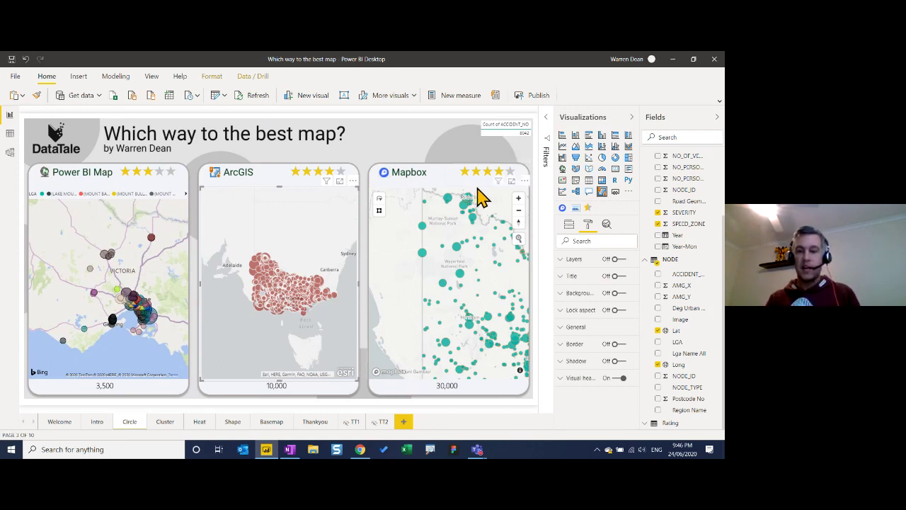
drag(479, 290, 422, 270)
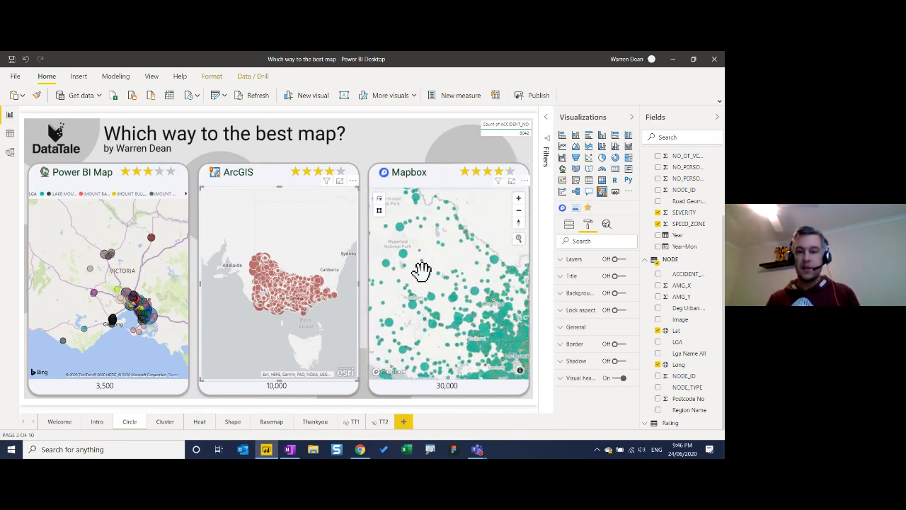
click(545, 123)
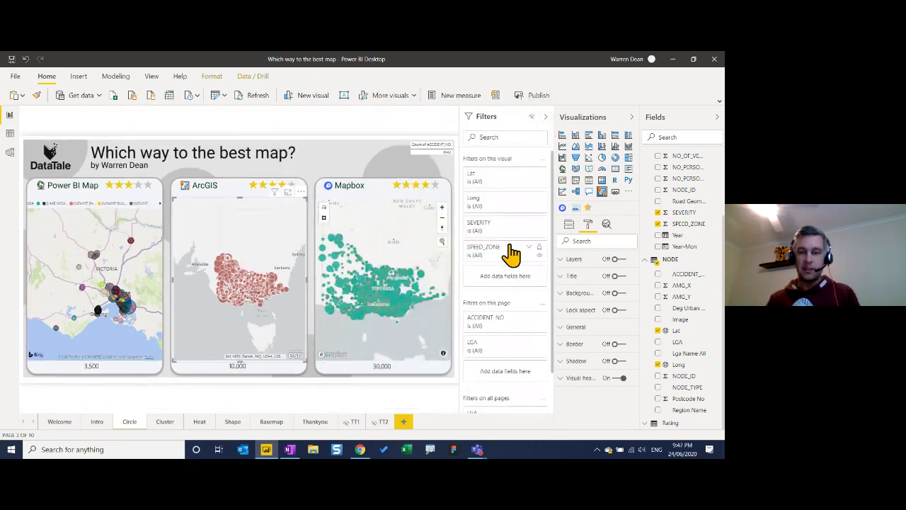
scroll(499, 241, down, 1)
scroll(499, 250, down, 1)
click(506, 281)
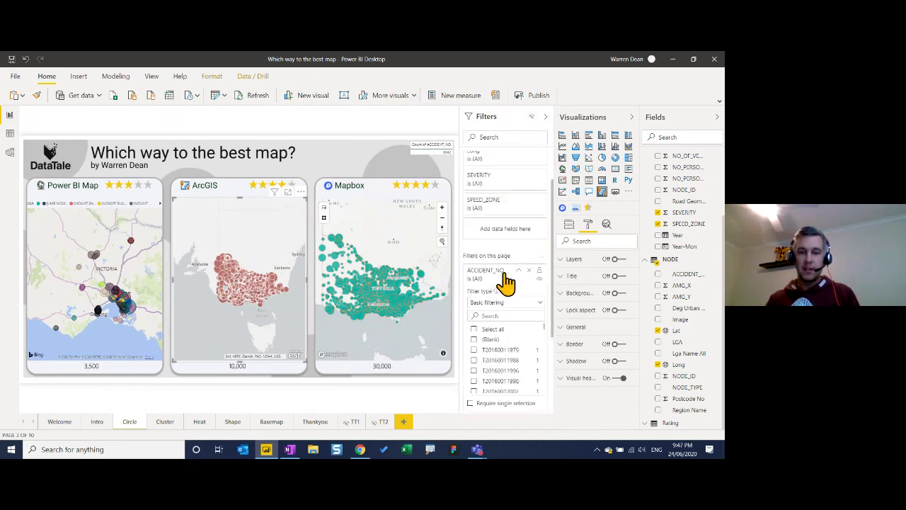
click(474, 349)
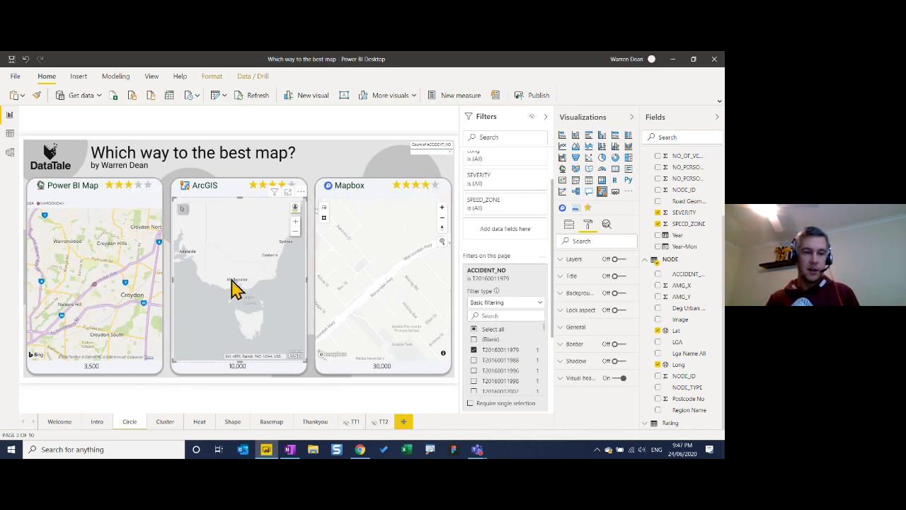
scroll(237, 288, up, 2)
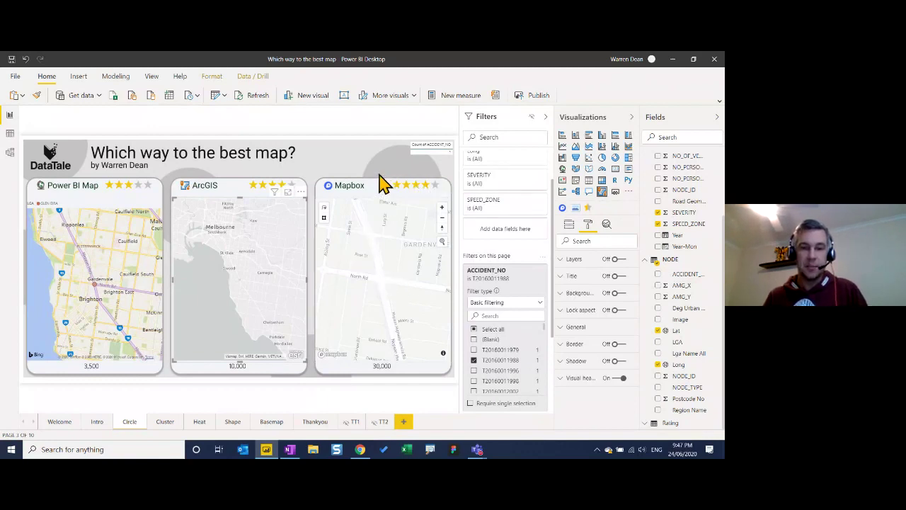
mouse_move(400, 201)
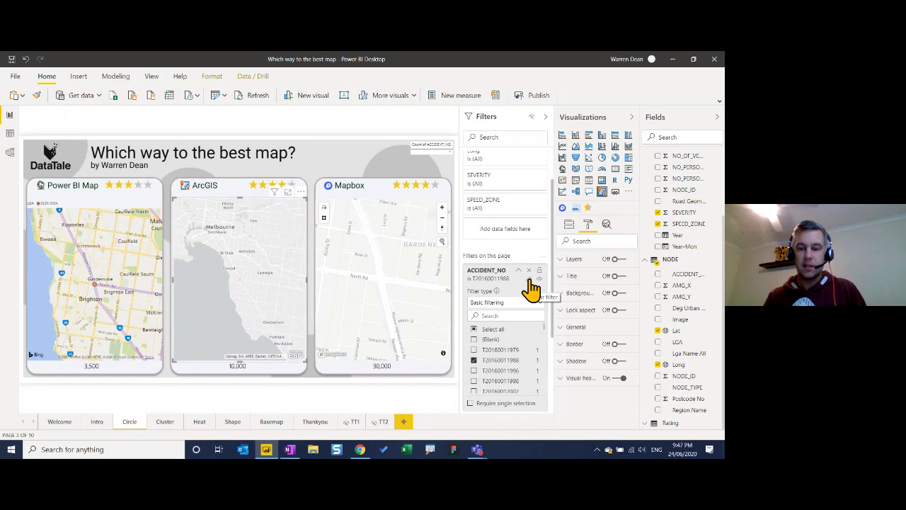
click(528, 280)
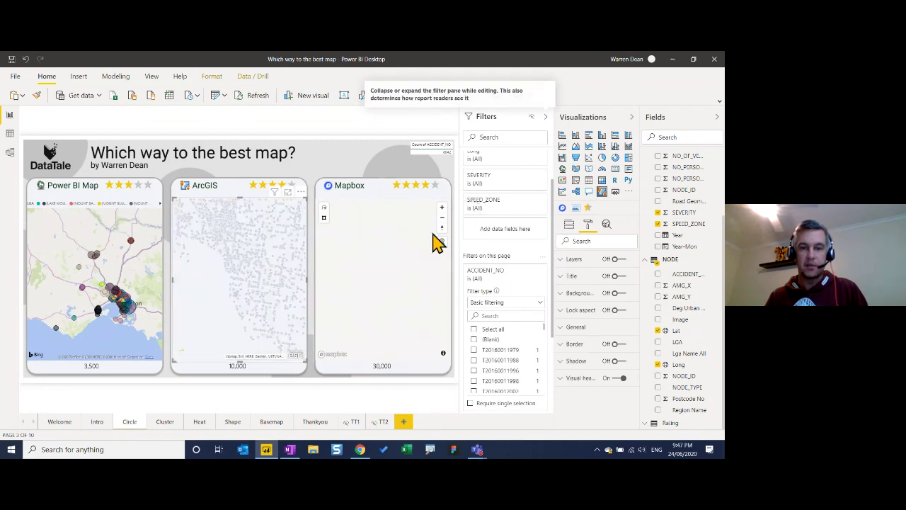
Show the Mapbox map in focus mode and examine the accident circles around Bendigo
click(437, 202)
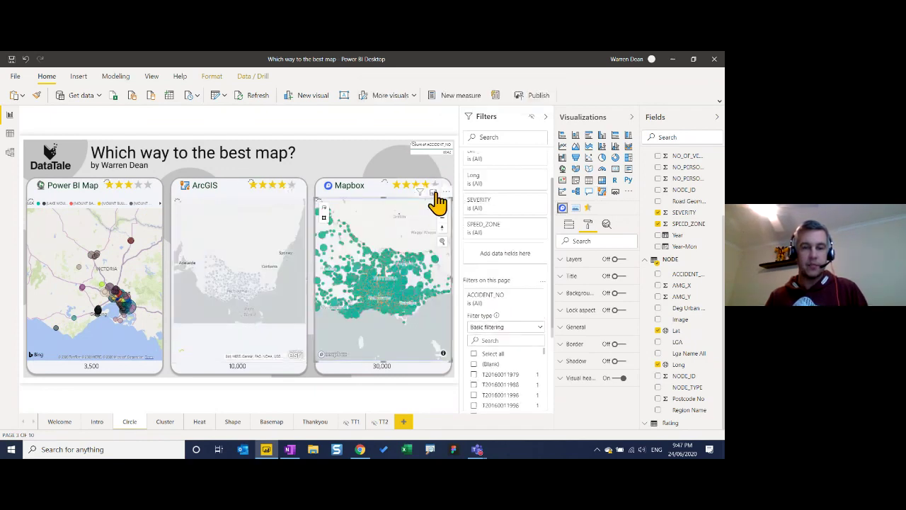
click(433, 192)
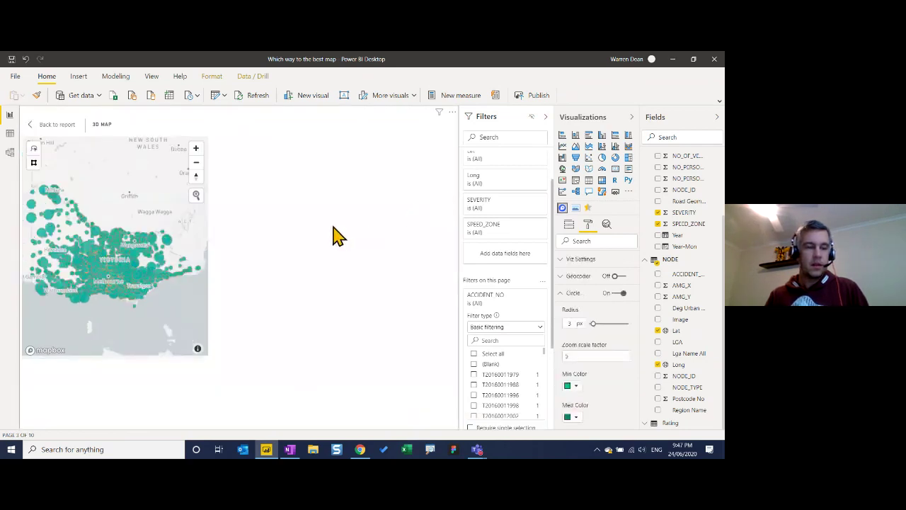
click(32, 148)
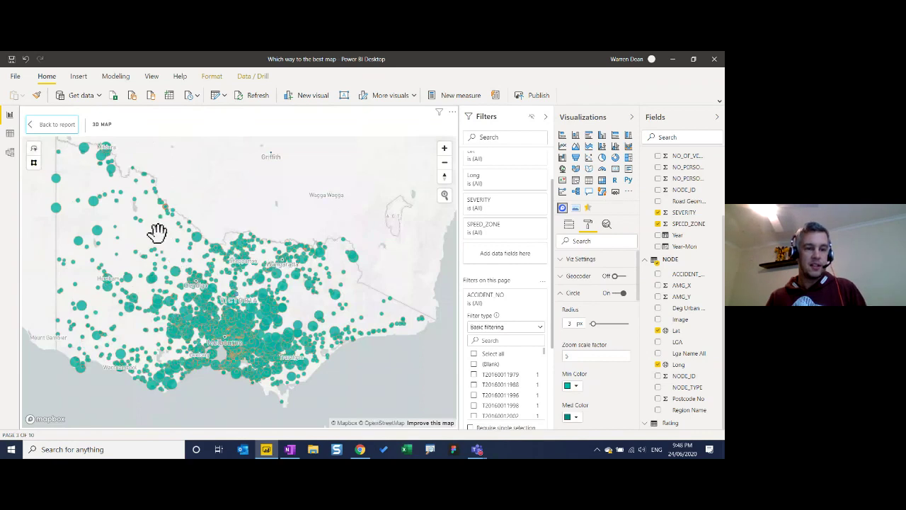
drag(124, 229, 200, 276)
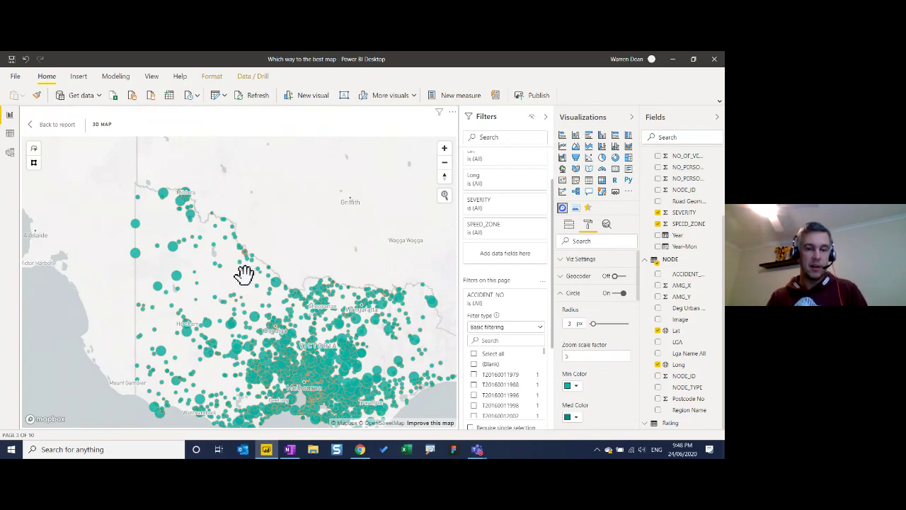
scroll(245, 273, up, 2)
scroll(254, 283, up, 2)
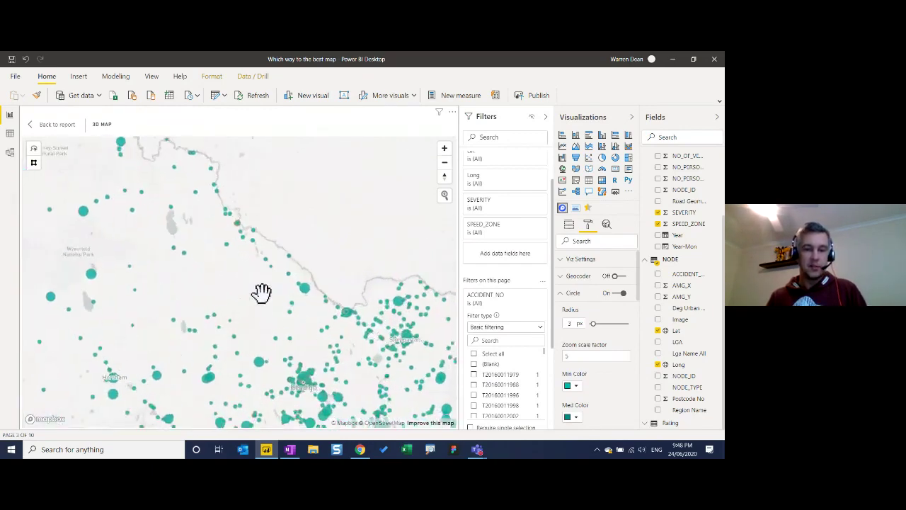
scroll(352, 328, up, 2)
scroll(365, 347, up, 1)
scroll(369, 360, down, 3)
drag(362, 354, 310, 258)
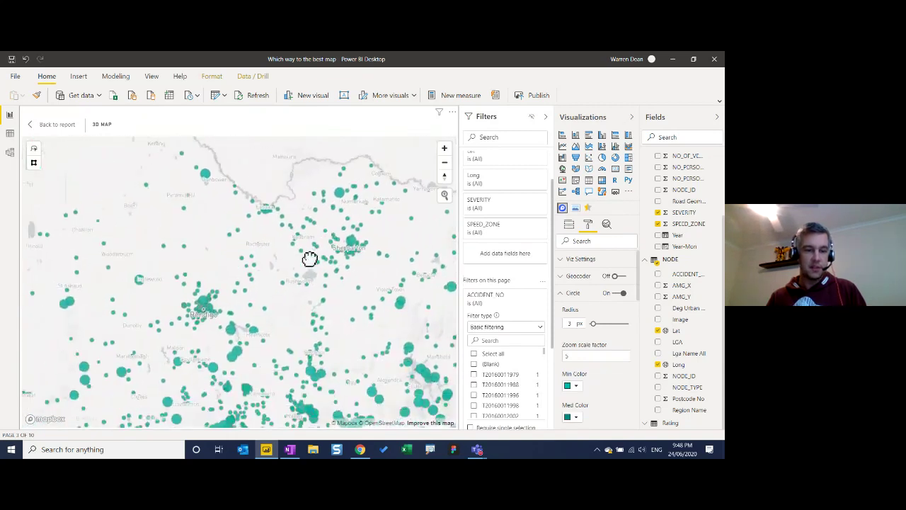
scroll(187, 330, up, 4)
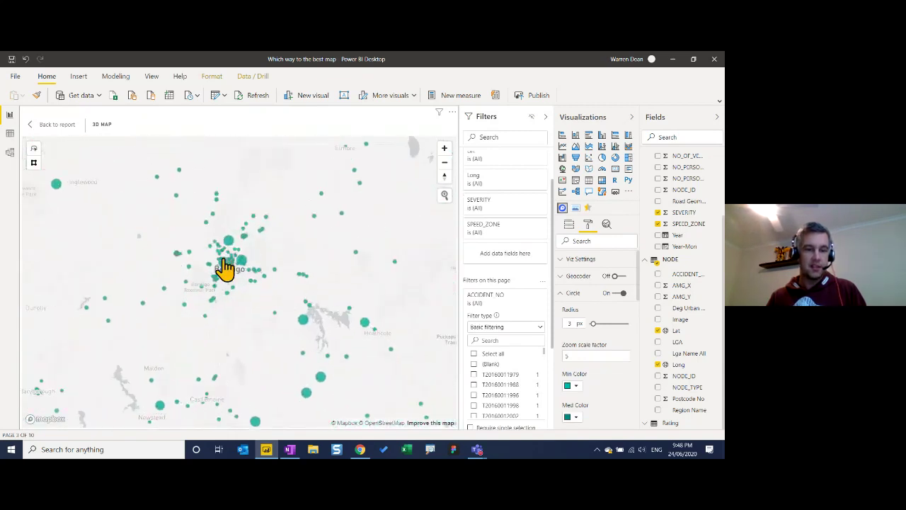
Select the accident circles around Bendigo with a freehand lasso on the Mapbox map, and return to the report page
click(34, 150)
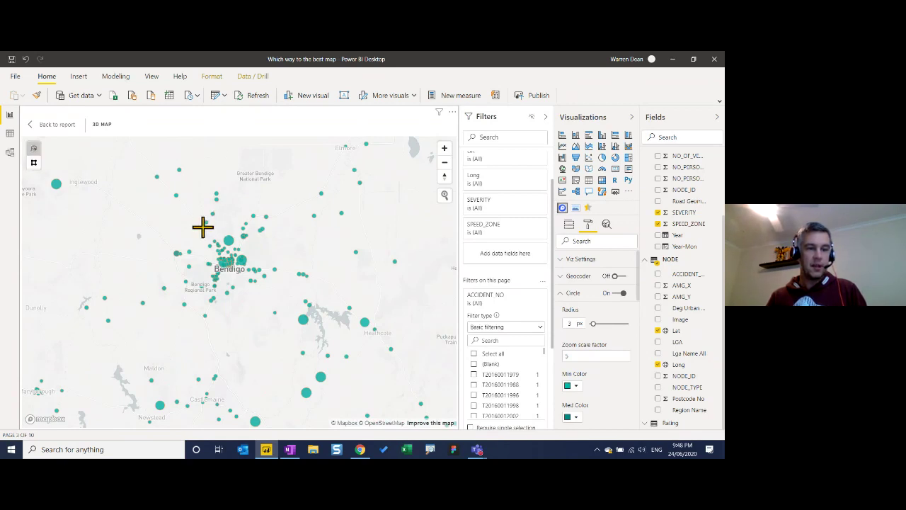
mouse_move(212, 224)
mouse_down()
mouse_move(239, 216)
mouse_move(277, 232)
mouse_move(282, 253)
mouse_move(266, 283)
mouse_up()
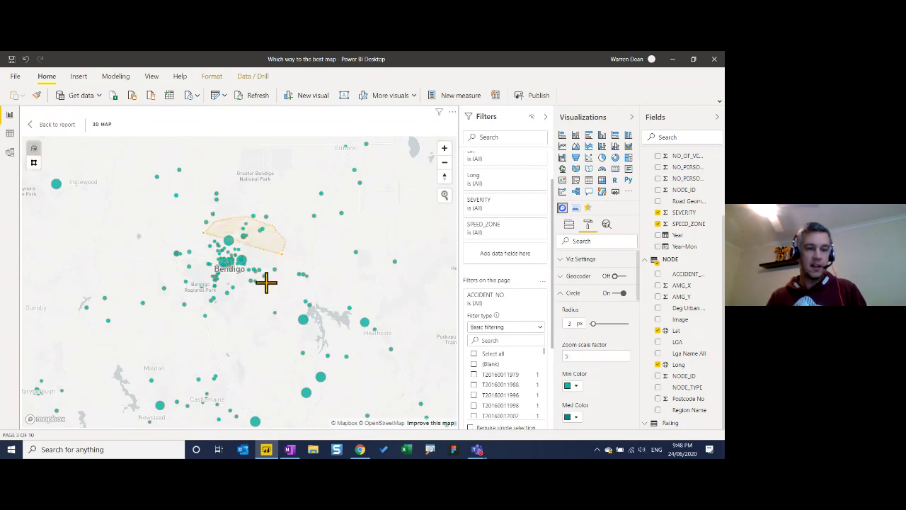
mouse_move(221, 303)
mouse_down()
mouse_move(182, 297)
mouse_move(203, 233)
mouse_up()
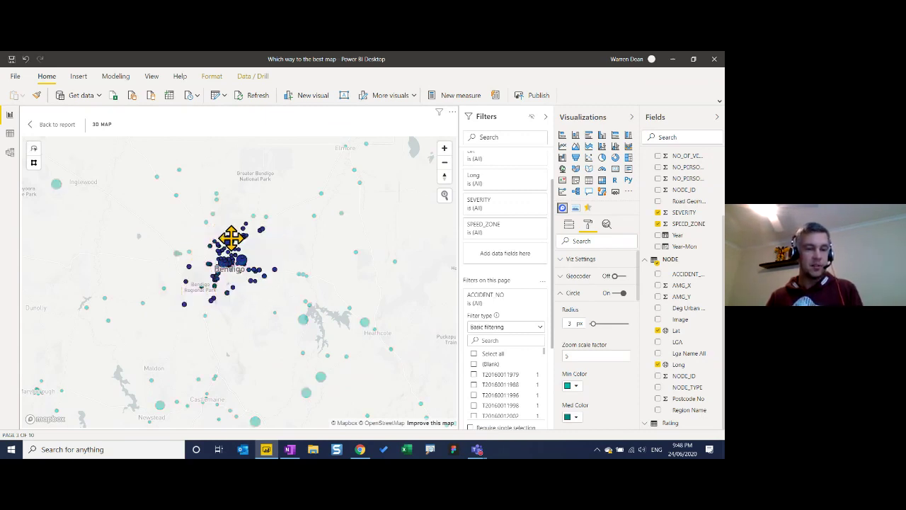
click(61, 135)
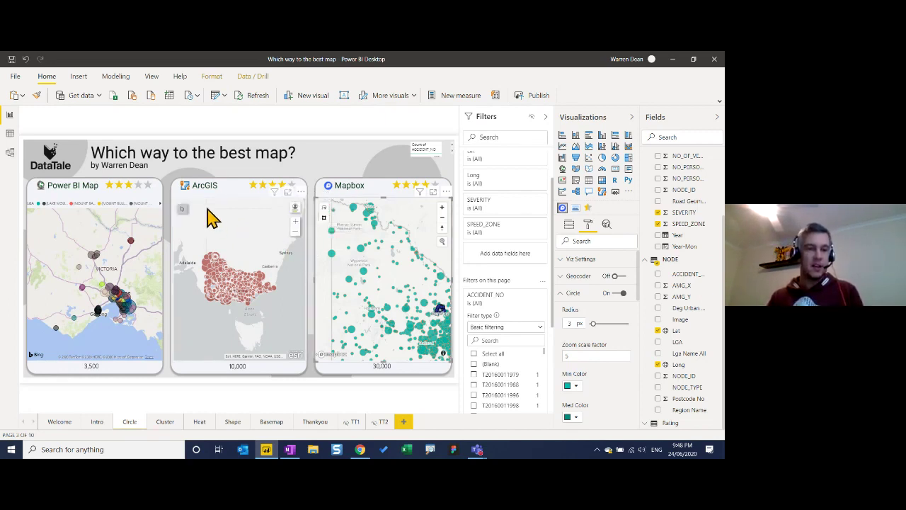
Switch to the Cluster report page and collapse the filter pane
click(227, 263)
scroll(216, 271, up, 3)
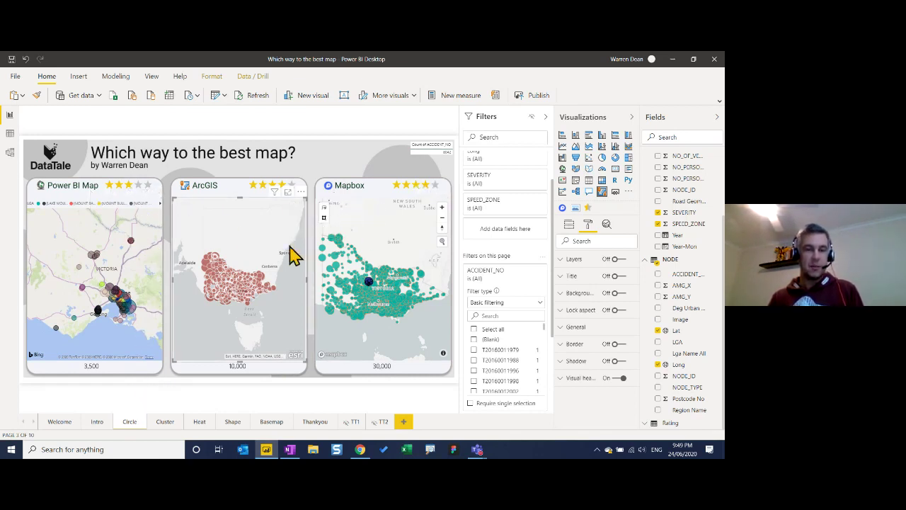
click(165, 423)
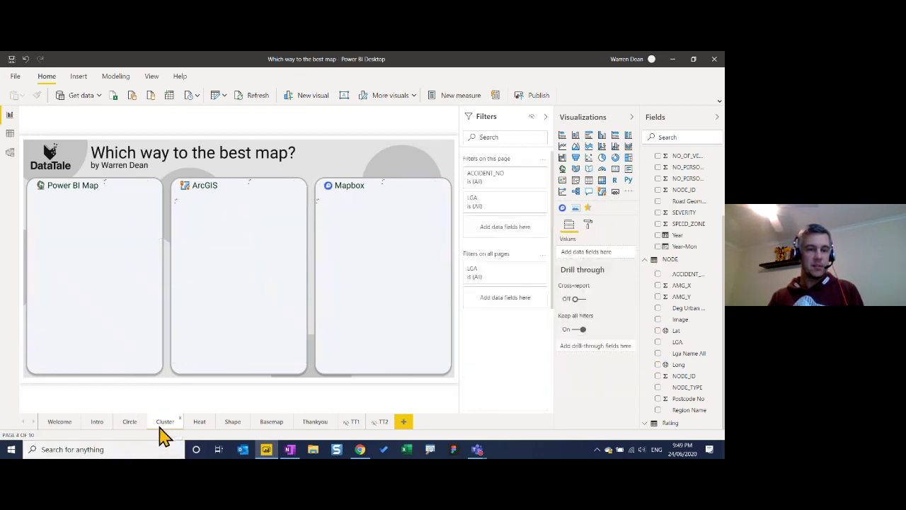
click(546, 119)
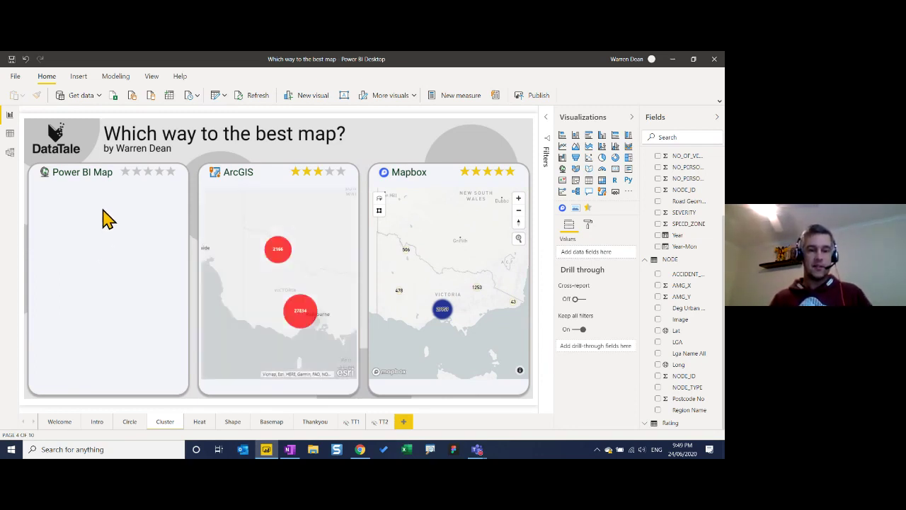
Show the ArcGIS cluster map in focus mode and examine how its clusters split across Victoria
mouse_move(283, 203)
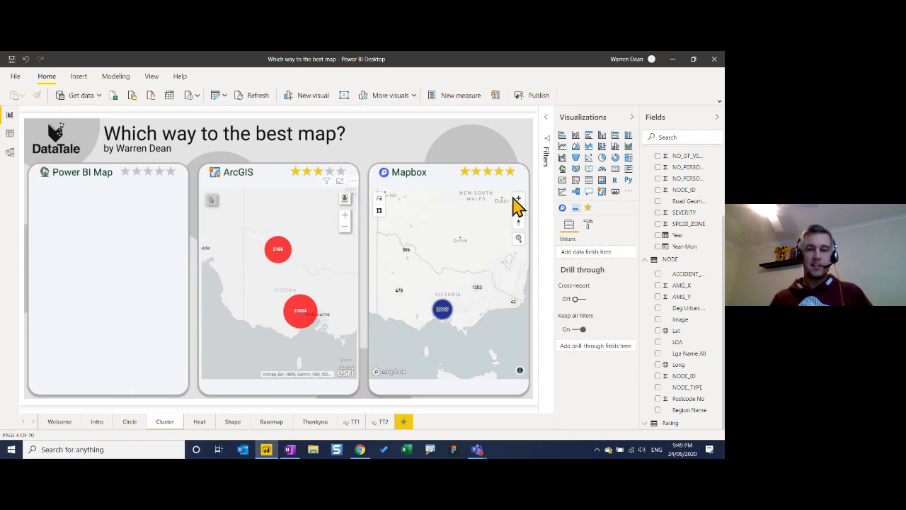
click(338, 182)
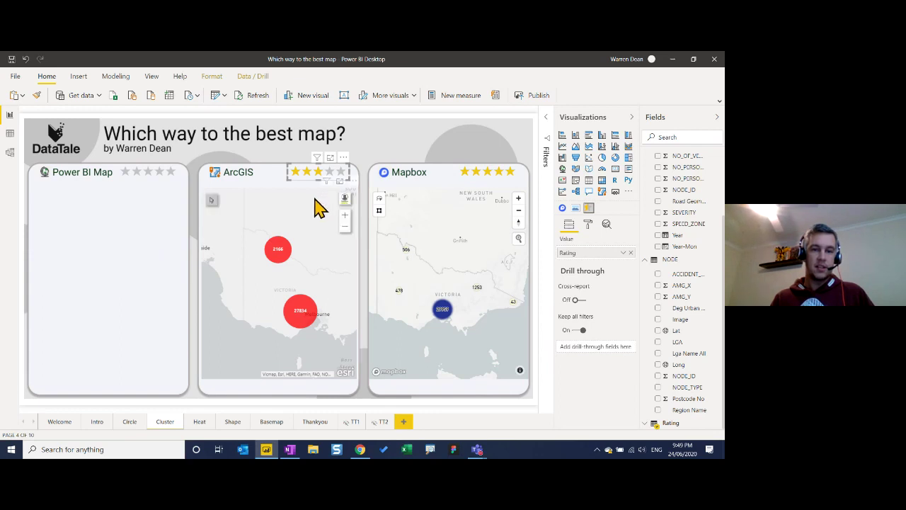
click(339, 182)
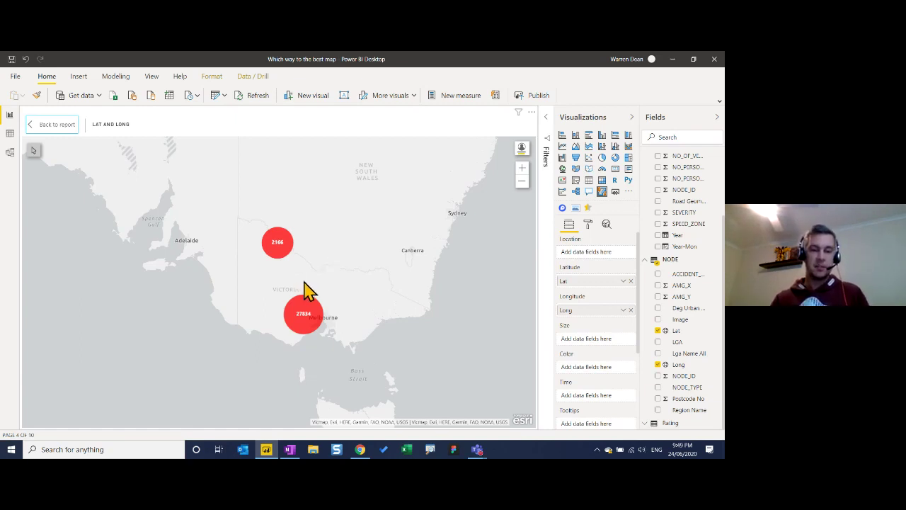
scroll(305, 290, up, 3)
drag(302, 340, 347, 271)
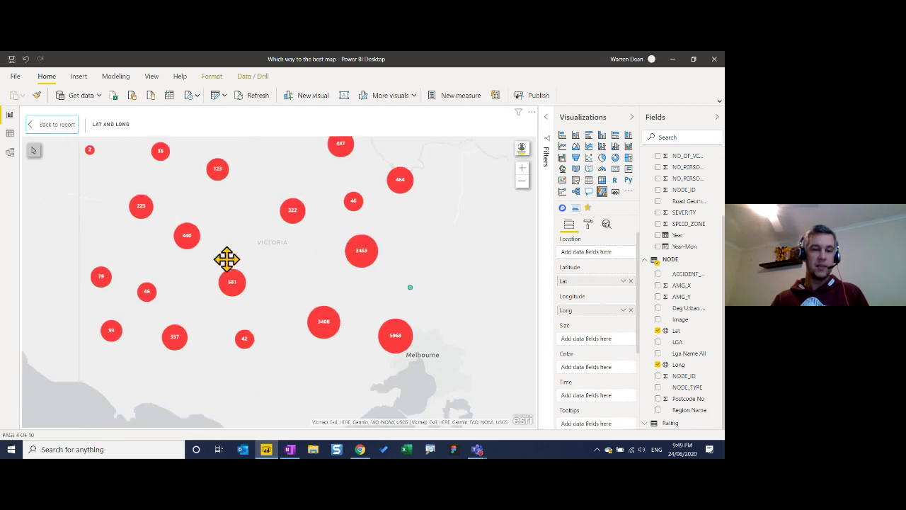
Open the ArcGIS cluster map's editing options, review the available map themes with Clustering in use, and return to the report page
scroll(227, 260, up, 2)
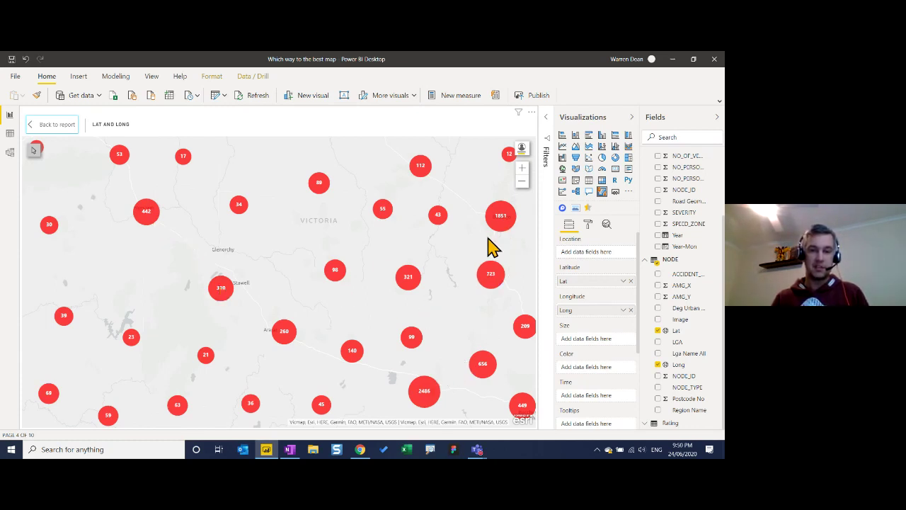
click(531, 114)
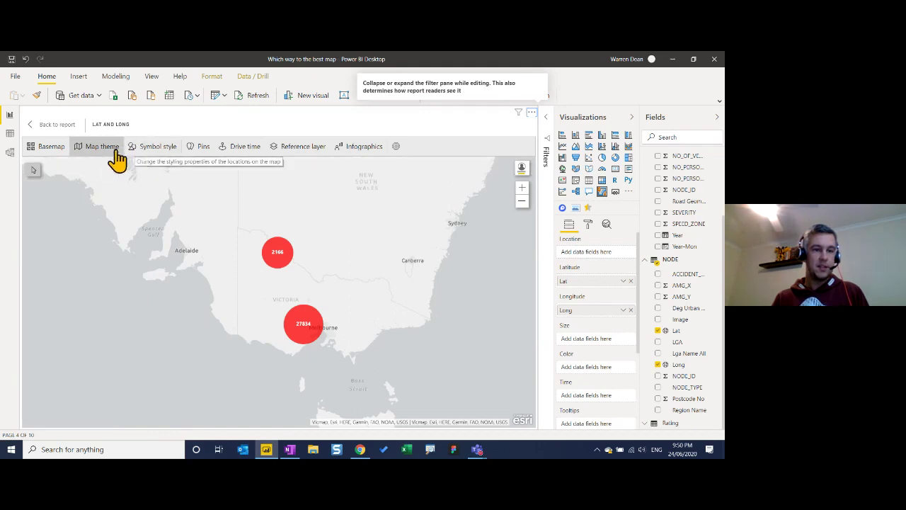
click(111, 158)
scroll(115, 364, down, 1)
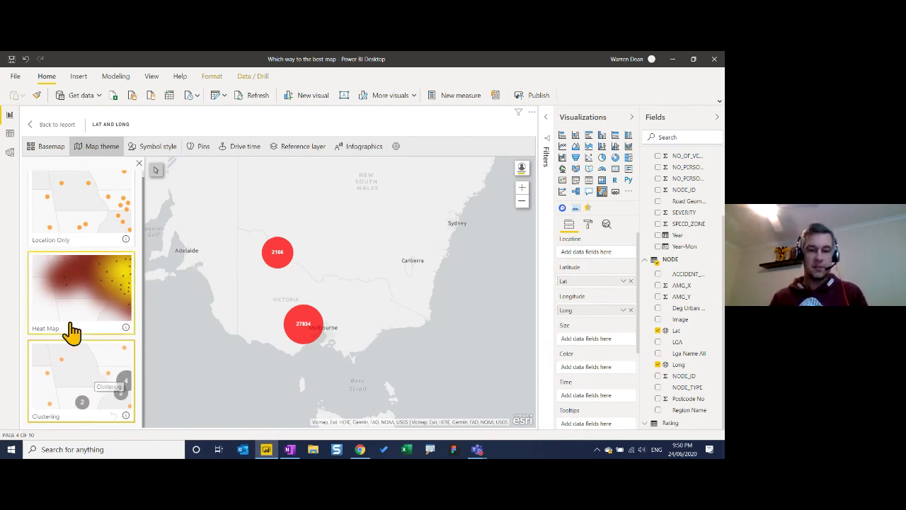
double_click(298, 319)
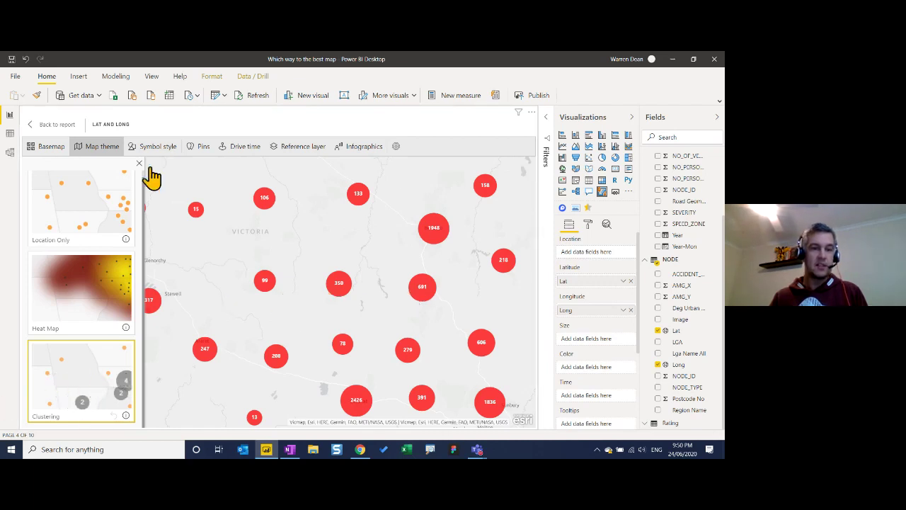
click(57, 124)
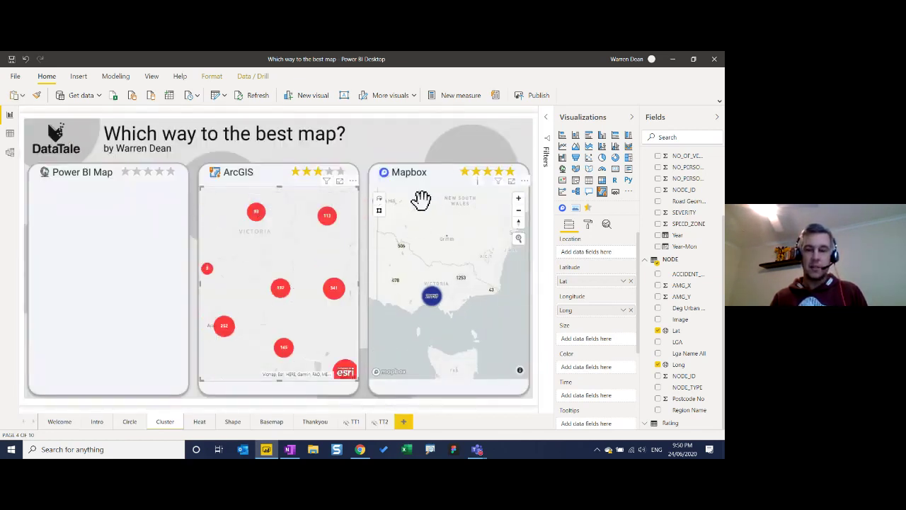
Show the Mapbox cluster map in focus mode and examine how its clusters split around Melbourne
click(513, 182)
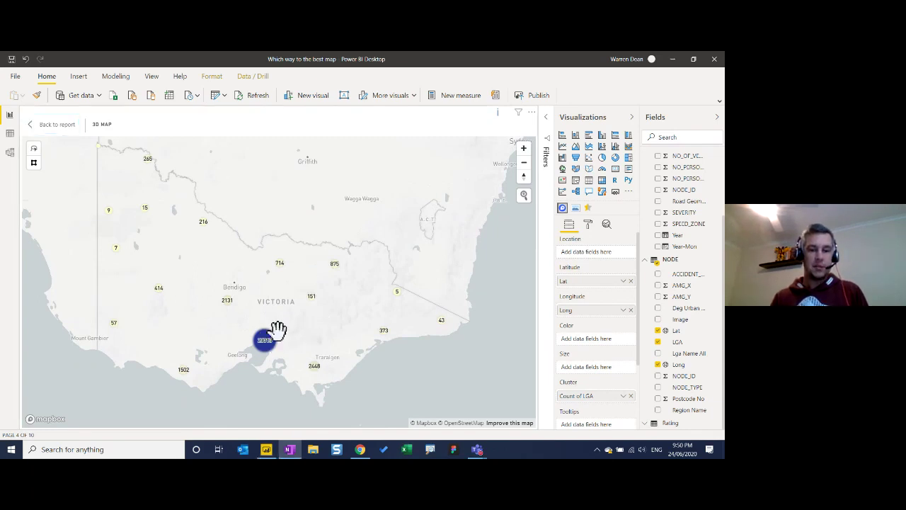
scroll(276, 331, up, 2)
scroll(276, 336, up, 1)
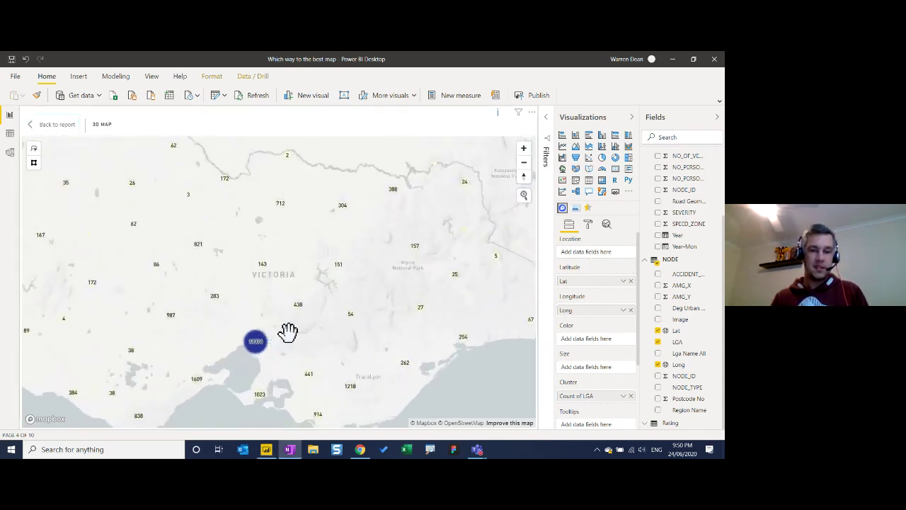
scroll(287, 332, up, 1)
scroll(278, 334, up, 1)
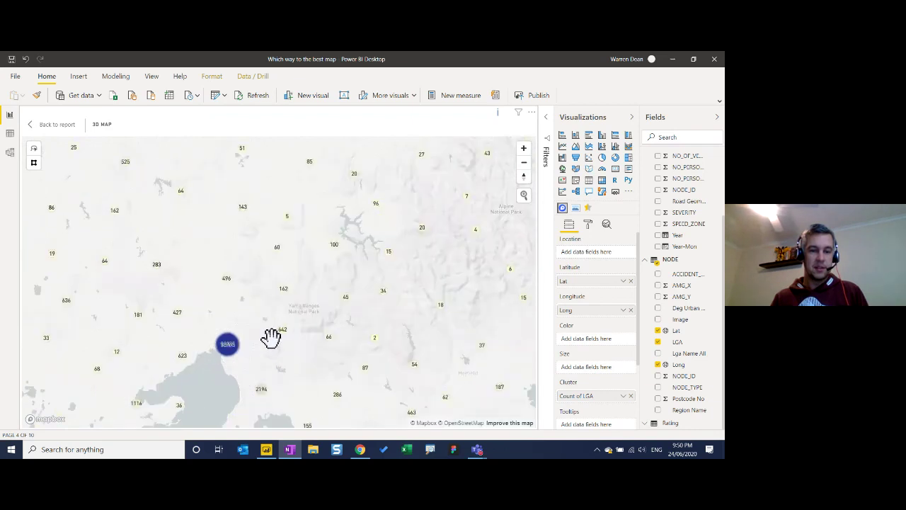
scroll(269, 337, up, 1)
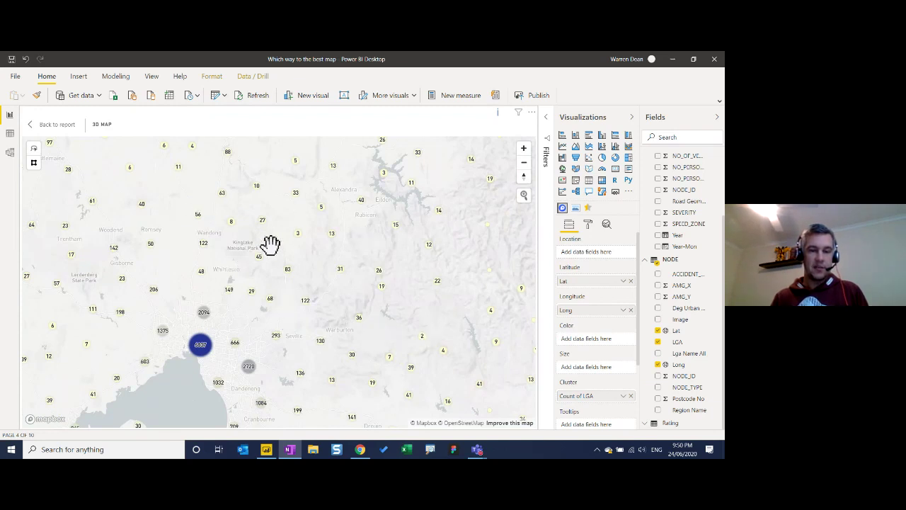
scroll(251, 301, down, 1)
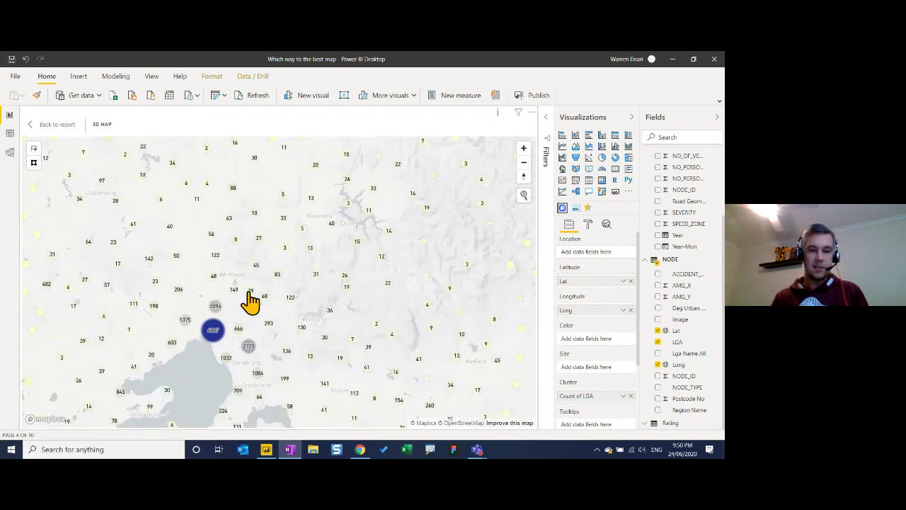
Open the Mapbox map's Cluster formatting settings, review the aggregation functions and choose Count
click(588, 225)
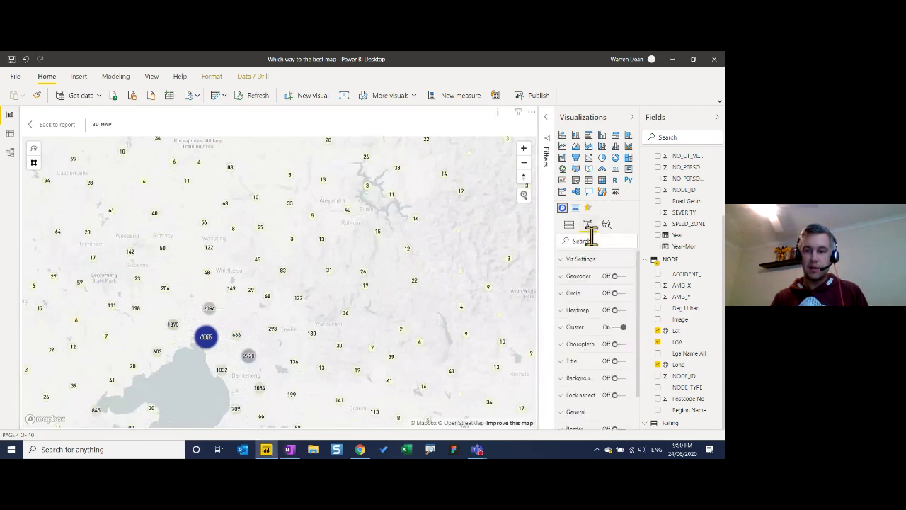
click(583, 329)
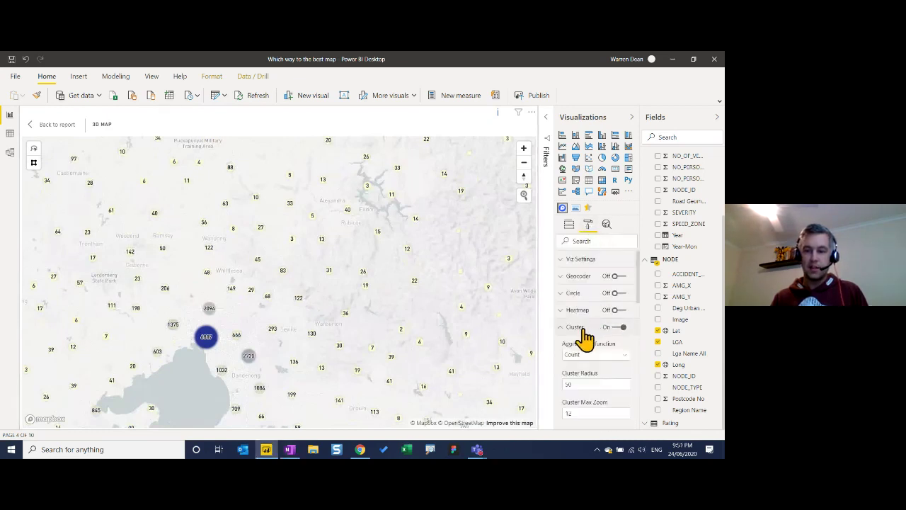
click(620, 355)
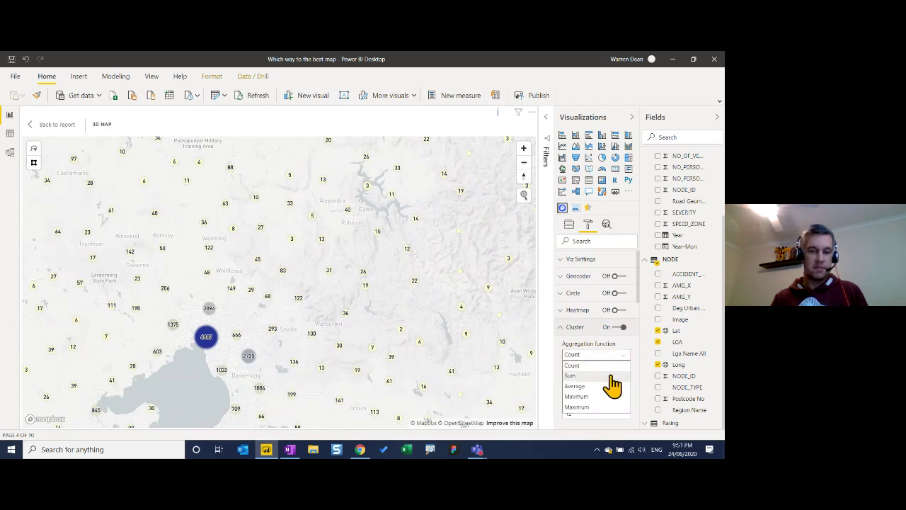
click(624, 366)
Set the Mapbox map's cluster radius to 10 and check the clusters across Victoria and around Melbourne
scroll(625, 371, down, 2)
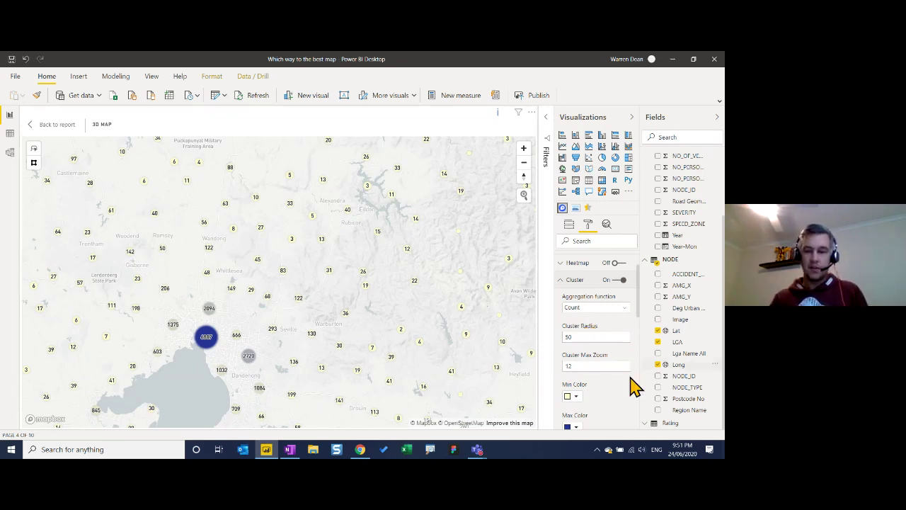
click(565, 338)
text(10)
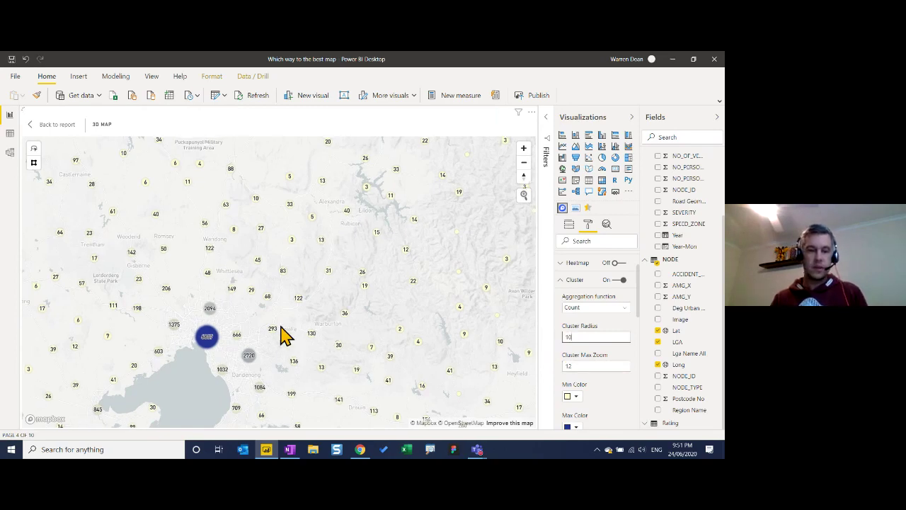
scroll(286, 333, down, 3)
scroll(273, 345, up, 4)
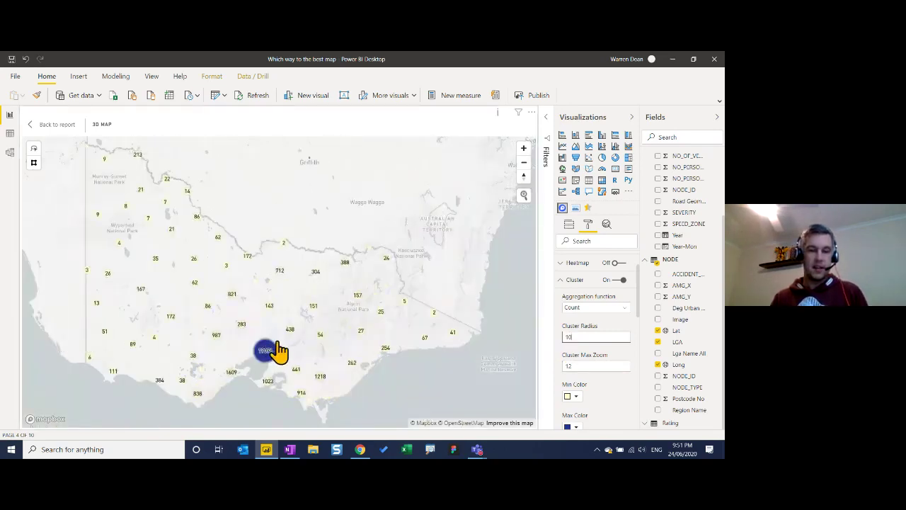
scroll(266, 347, up, 2)
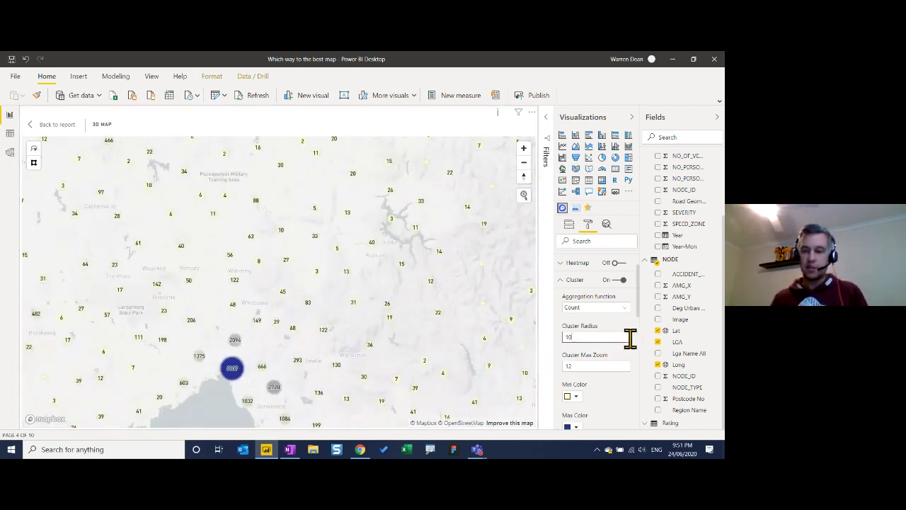
Examine the remaining Mapbox cluster settings for colour, radius, blur, stroke and zoom, and collapse the Cluster section
scroll(635, 345, down, 1)
scroll(635, 345, down, 4)
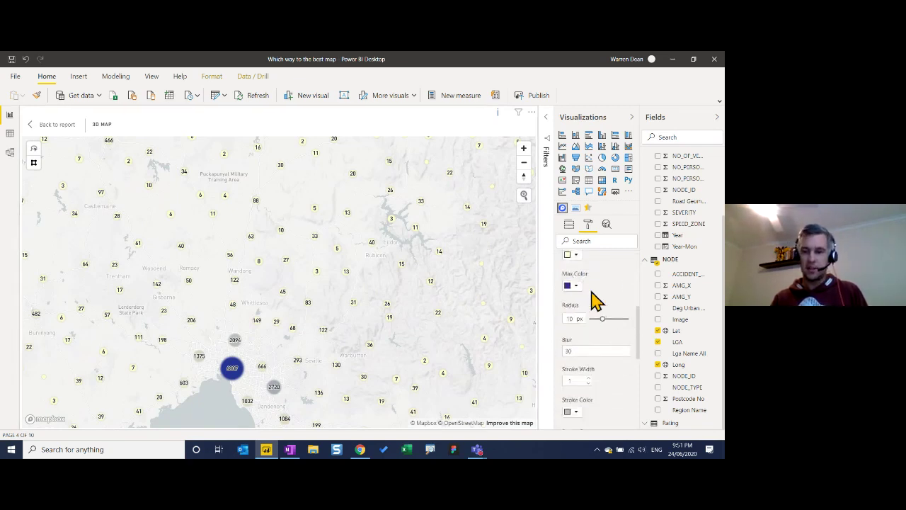
scroll(612, 306, down, 1)
scroll(616, 327, down, 2)
scroll(613, 319, up, 1)
scroll(600, 351, down, 2)
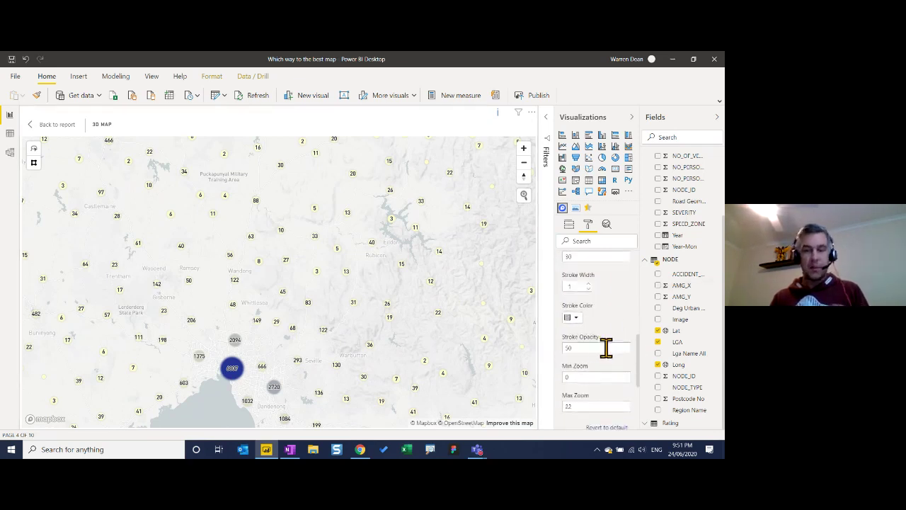
scroll(601, 352, down, 1)
scroll(601, 352, up, 8)
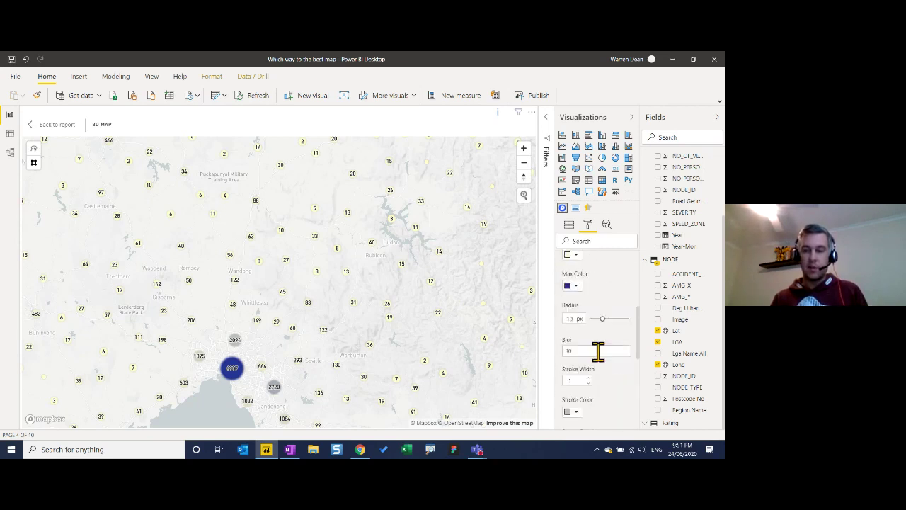
scroll(616, 351, up, 4)
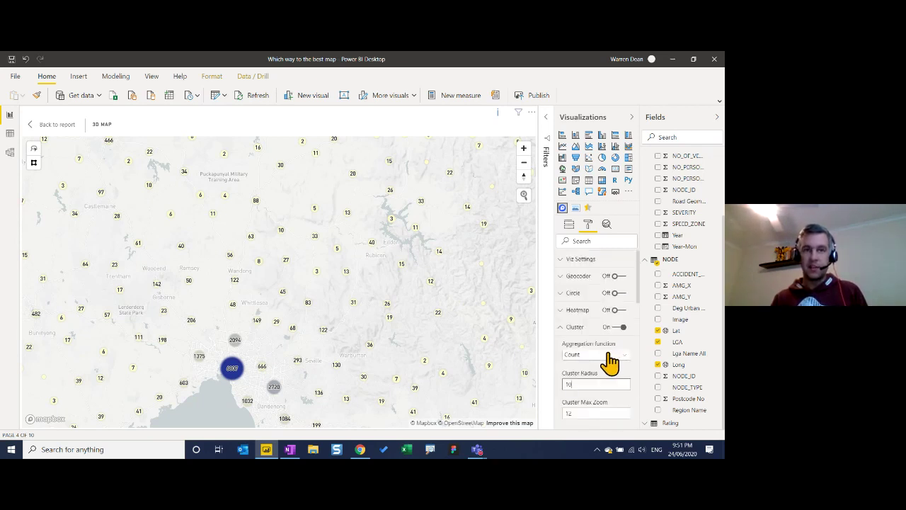
click(577, 328)
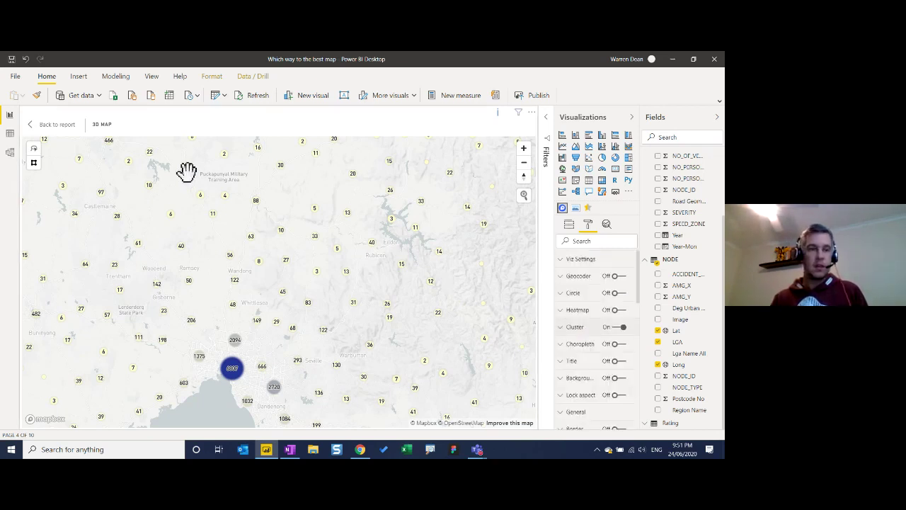
Return to the report page, recentre the Mapbox map on Victoria and inspect the cluster statistics near Melbourne
click(70, 125)
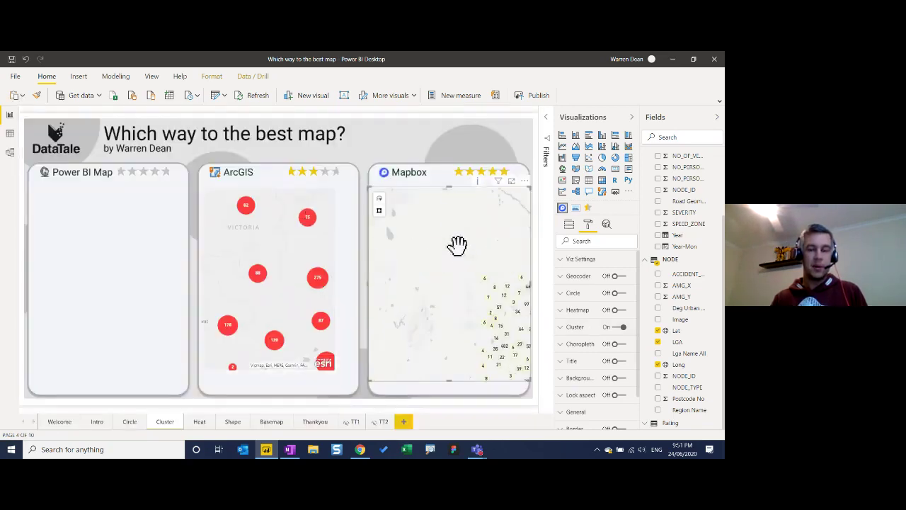
scroll(493, 307, down, 3)
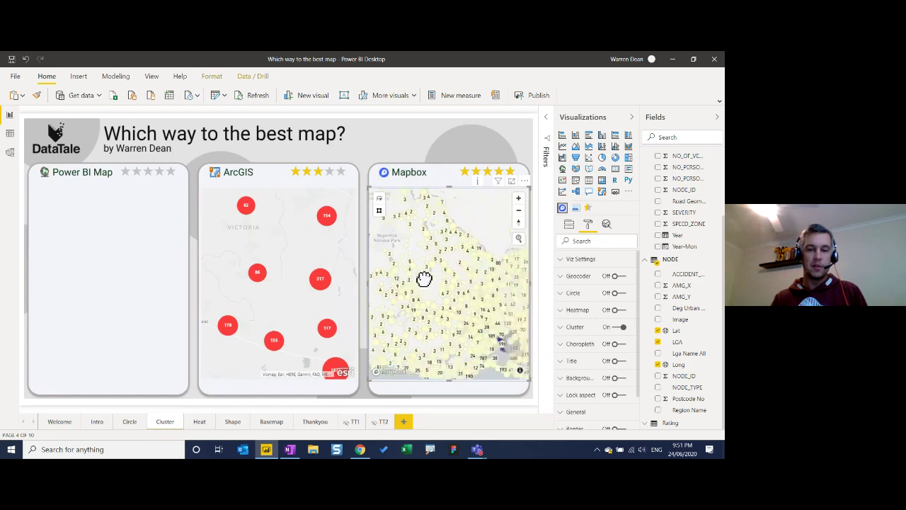
drag(473, 300, 427, 271)
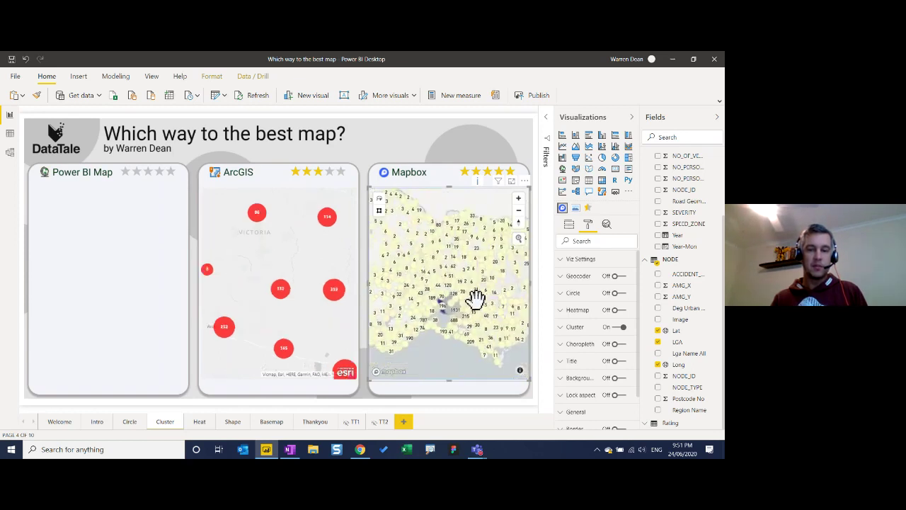
scroll(451, 310, down, 1)
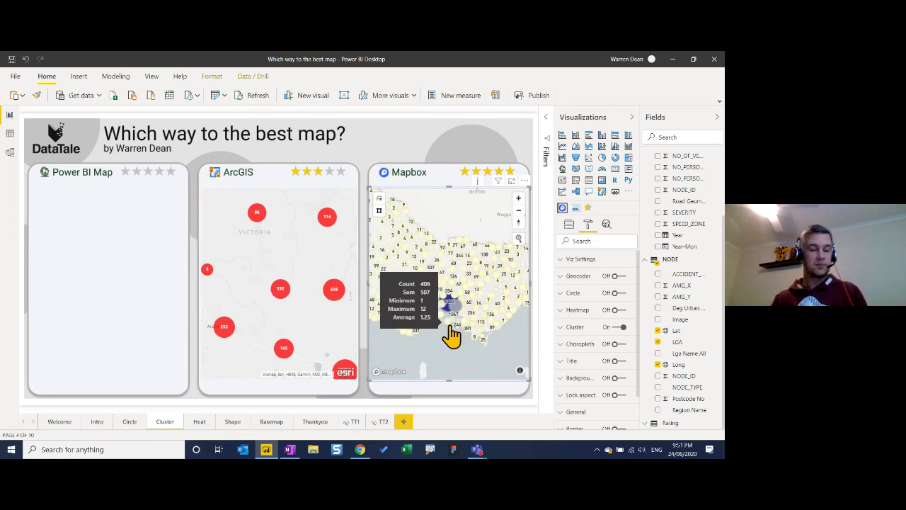
Switch to the Heat report page and examine the Power BI map's heat layer over Victoria at closer range
click(201, 423)
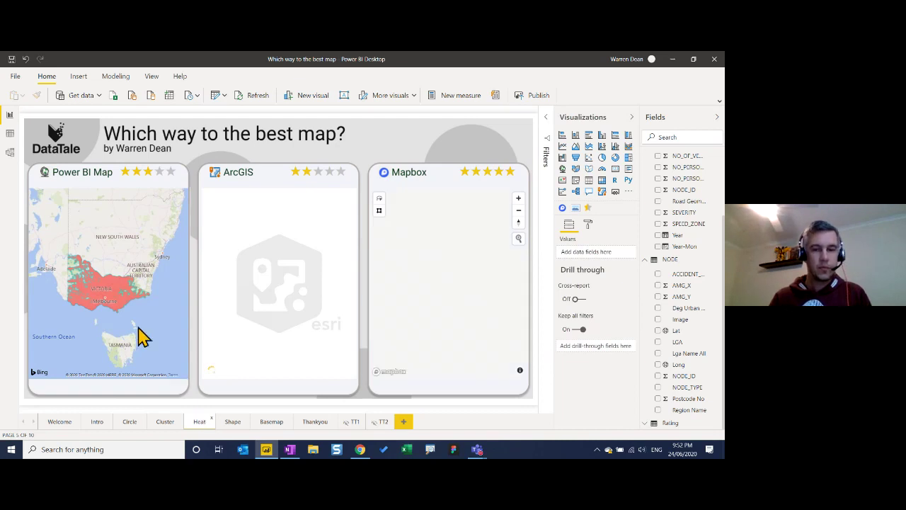
click(106, 324)
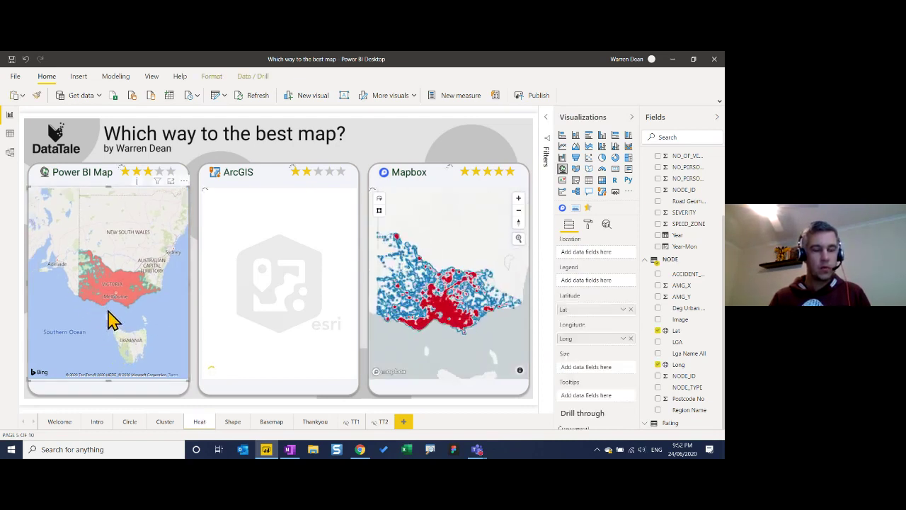
scroll(109, 323, up, 1)
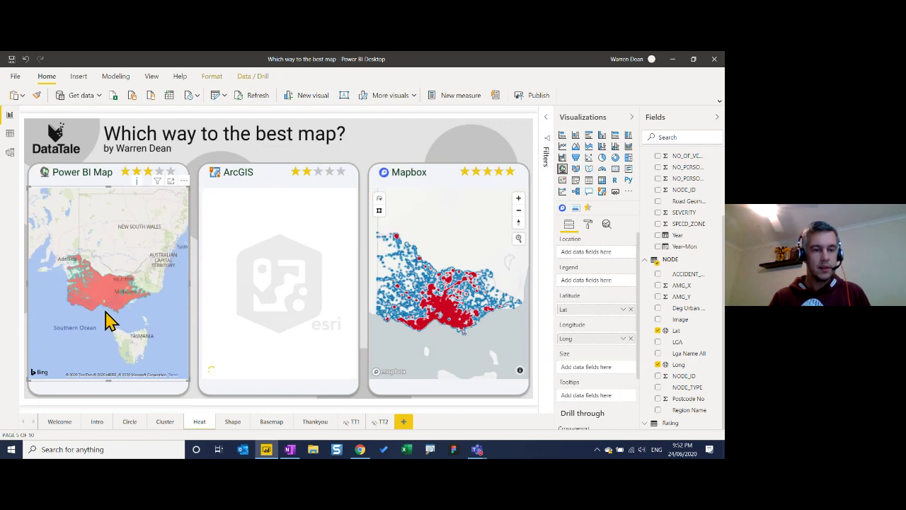
scroll(111, 320, up, 1)
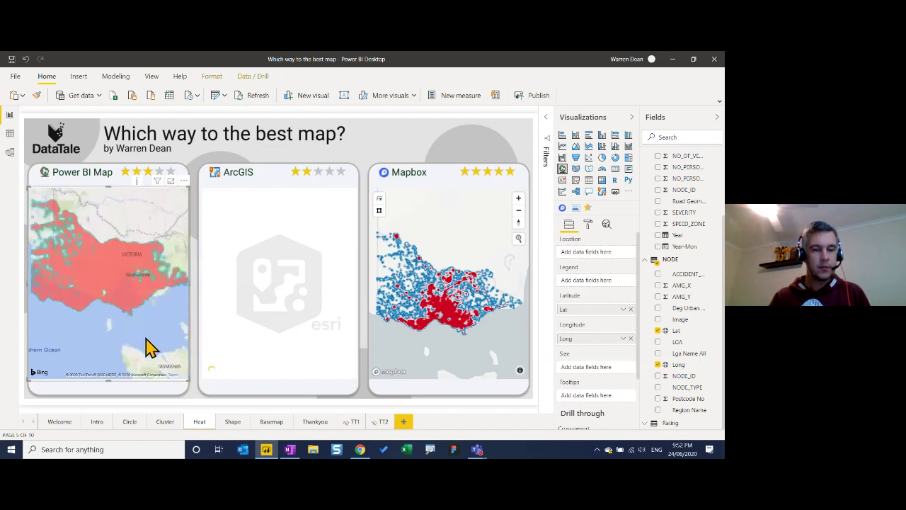
scroll(113, 334, up, 1)
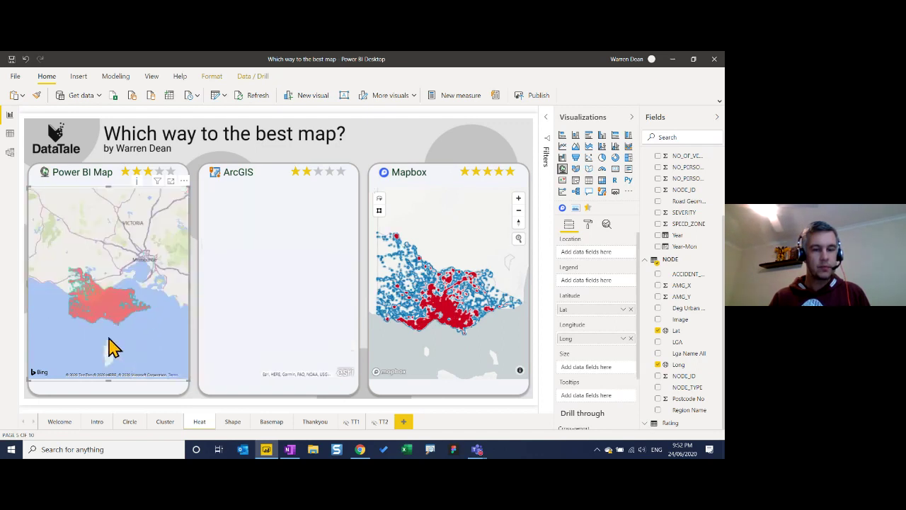
scroll(109, 347, up, 1)
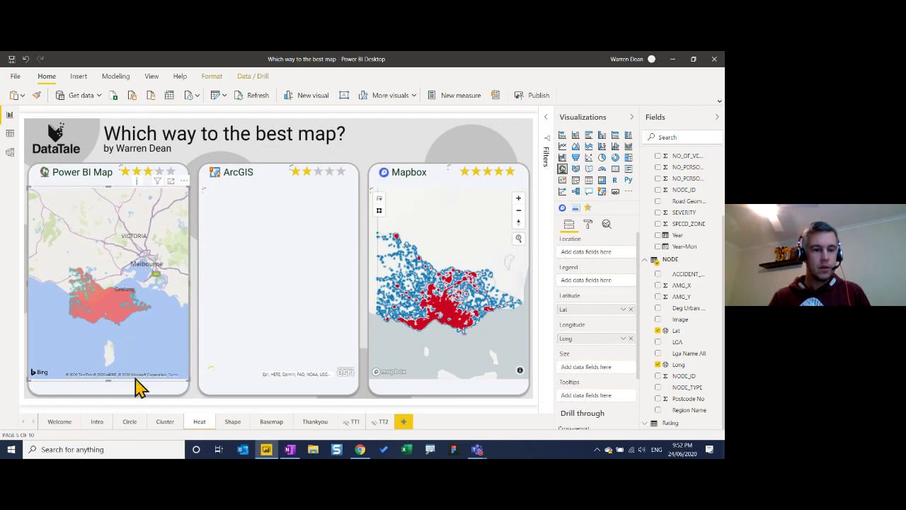
Switch to the Intro report page and draw two freehand diagonal red lines across the heatmap of children under 4 compared to kindergartens
click(97, 421)
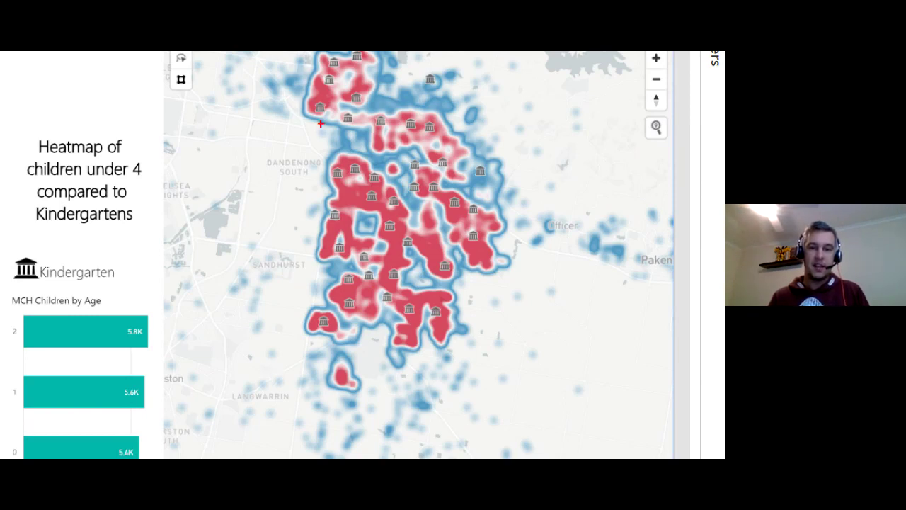
mouse_move(303, 113)
mouse_down()
mouse_move(387, 191)
mouse_move(500, 244)
mouse_move(549, 283)
mouse_up()
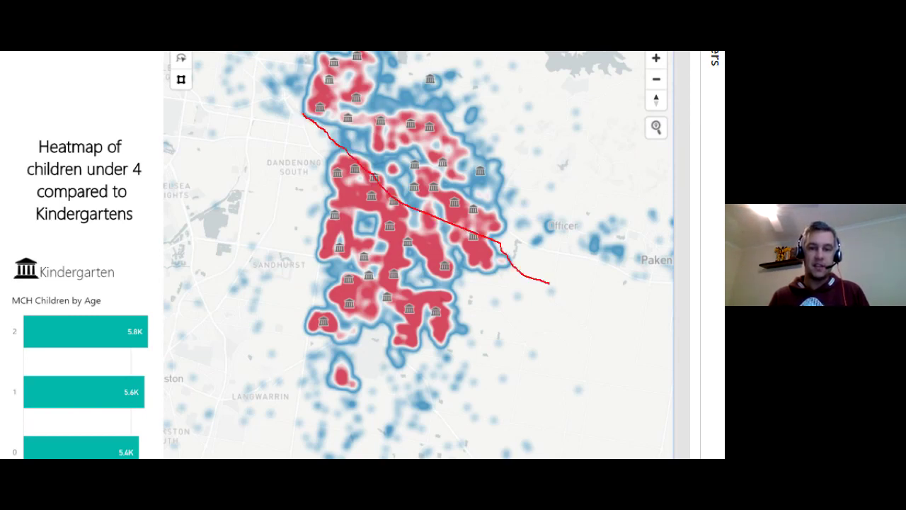
mouse_move(267, 213)
mouse_down()
mouse_move(292, 243)
mouse_move(487, 363)
mouse_move(555, 390)
mouse_up()
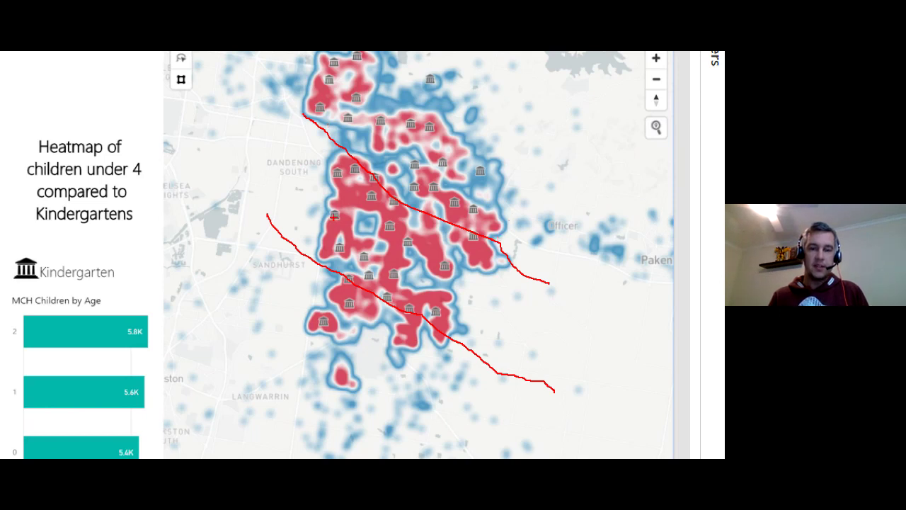
Underline the Kindergarten legend label in red and circle the isolated hotspot south of the main heat area
drag(35, 290, 110, 278)
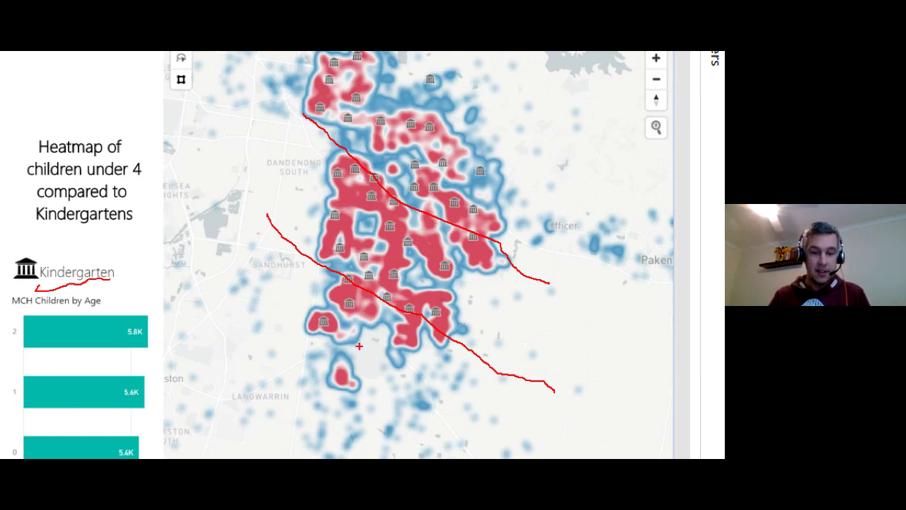
mouse_move(342, 360)
mouse_down()
mouse_move(340, 394)
mouse_move(380, 392)
mouse_move(349, 369)
mouse_up()
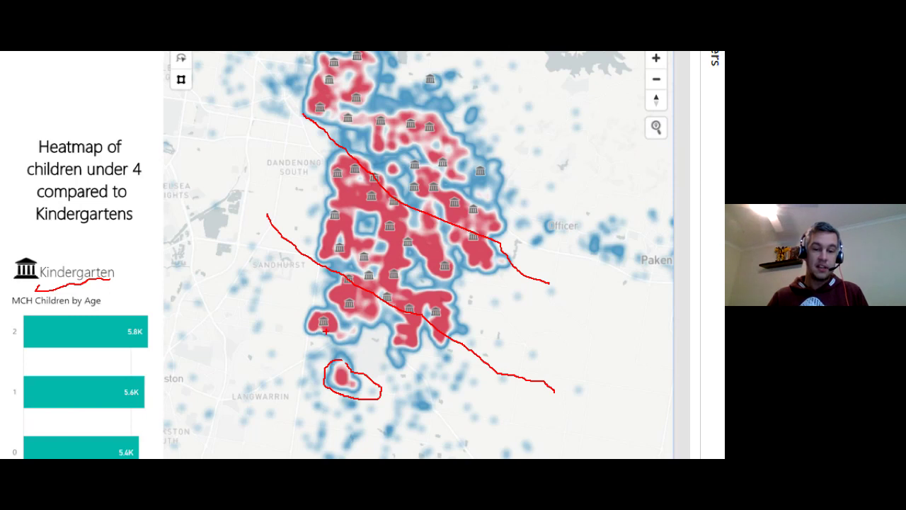
Draw four red lines from the circled hotspot to nearby kindergartens, then circle the isolated north-eastern kindergarten and exit the annotation view
drag(343, 362, 322, 333)
mouse_move(342, 365)
mouse_down()
mouse_move(343, 329)
mouse_move(355, 308)
mouse_up()
drag(346, 358, 386, 299)
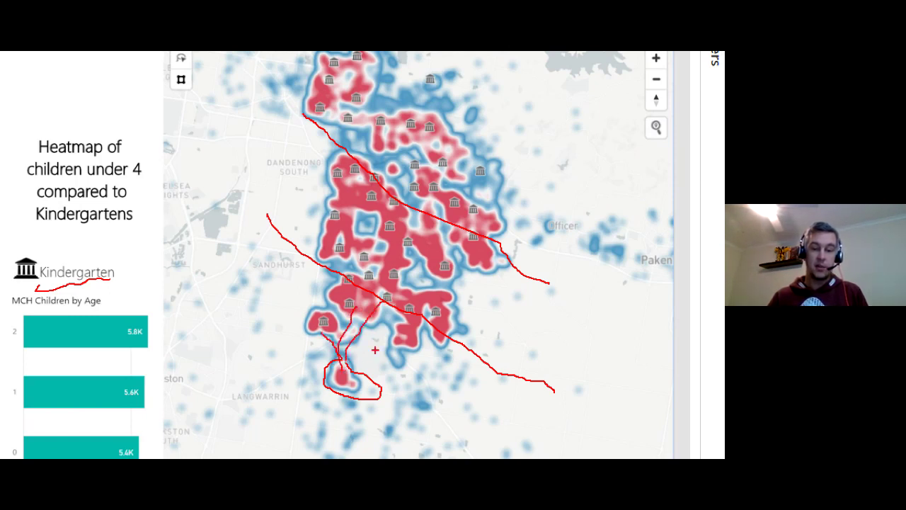
drag(347, 363, 400, 314)
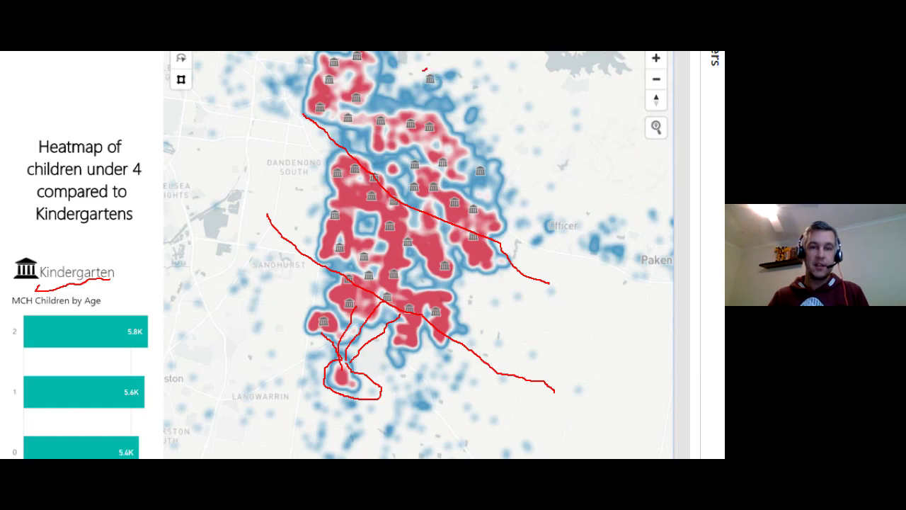
drag(420, 82, 443, 89)
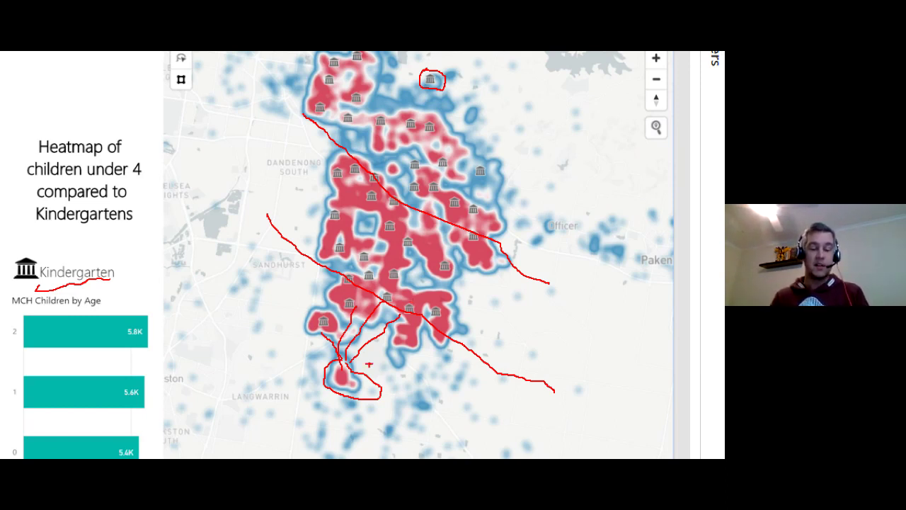
key(Escape)
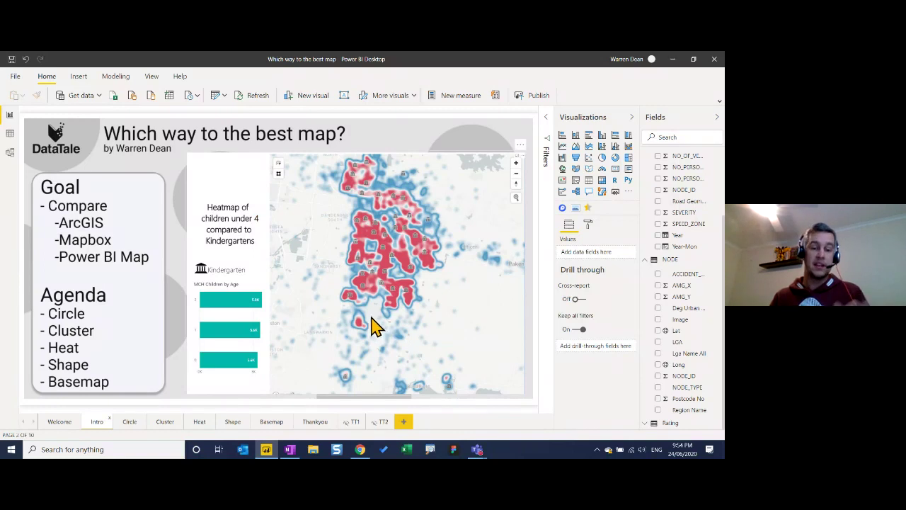
Switch to the Heat report page and open the Power BI map in focus mode
click(202, 422)
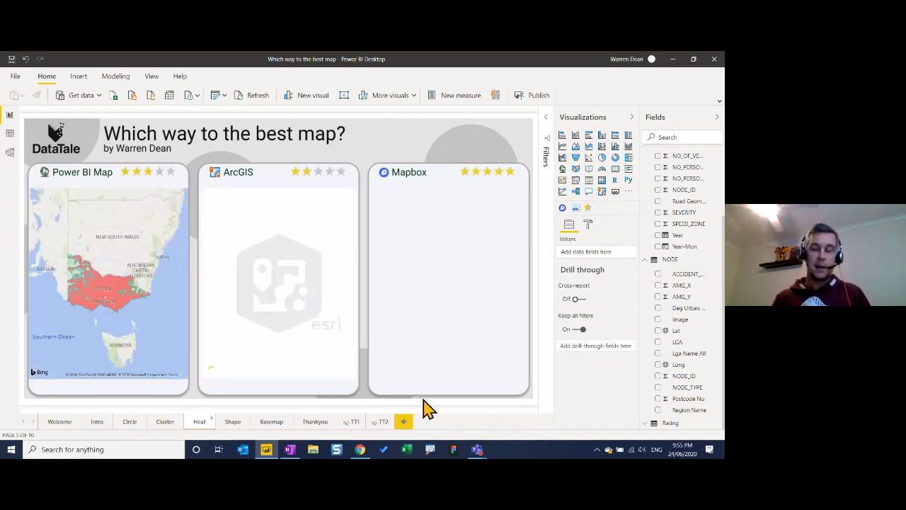
click(126, 227)
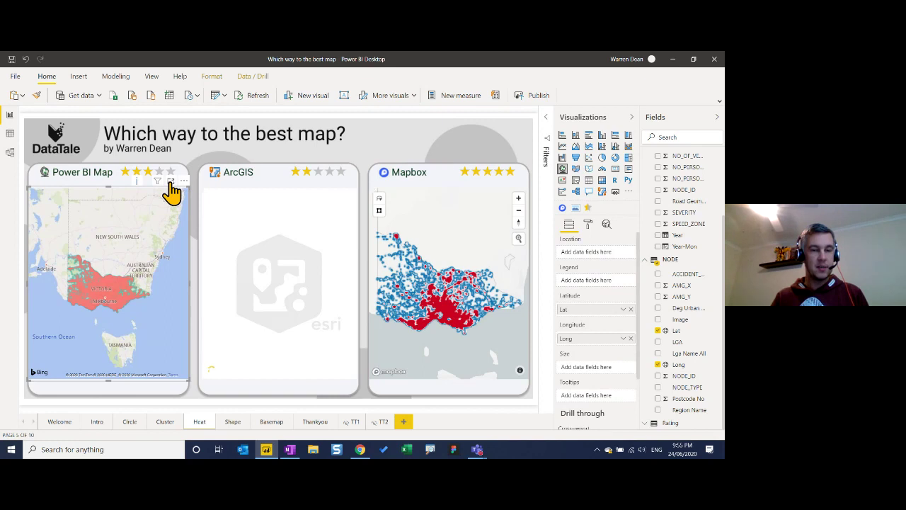
click(171, 182)
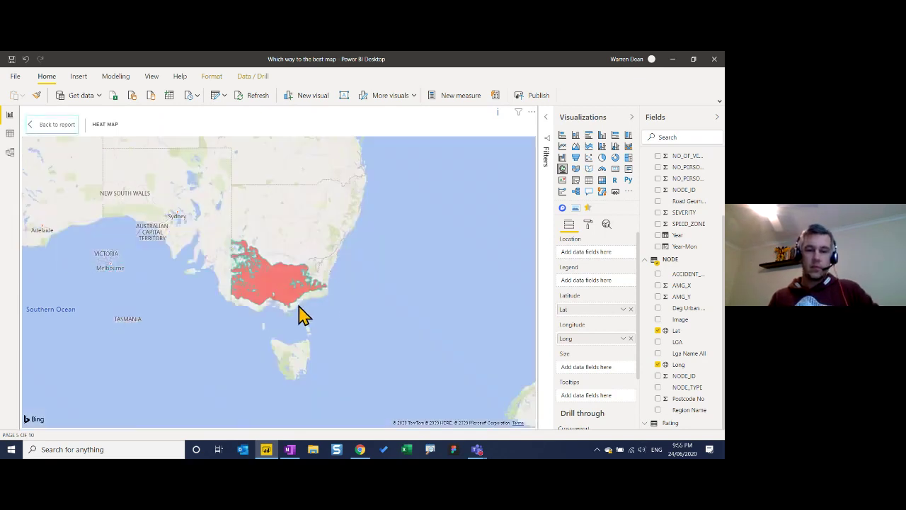
scroll(297, 313, up, 4)
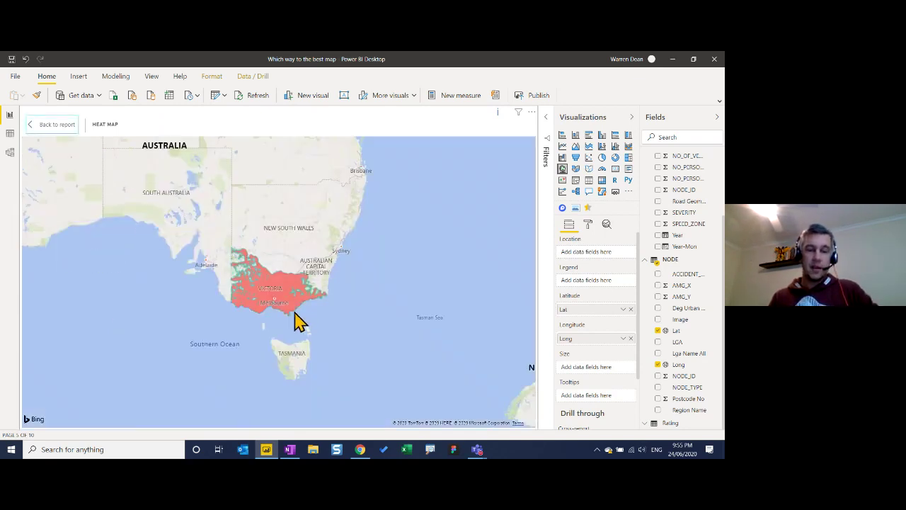
scroll(297, 326, down, 4)
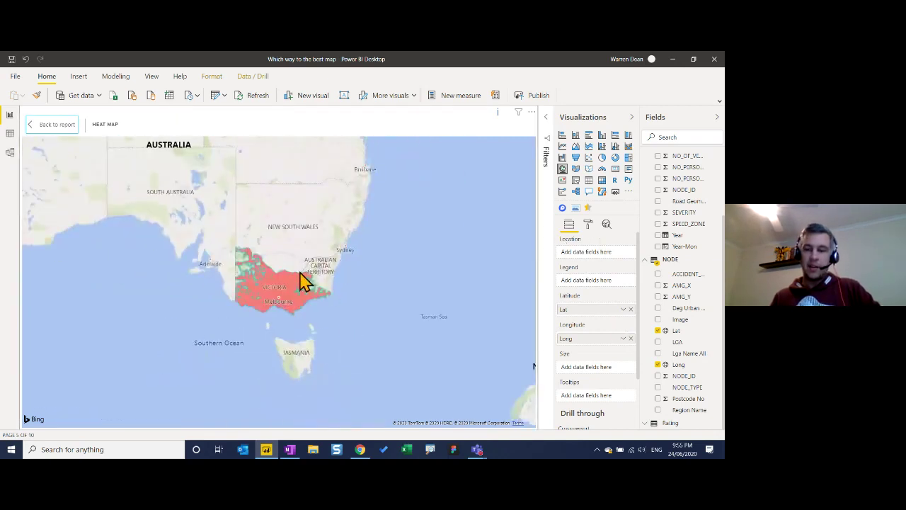
Open the Power BI map's Heat map formatting settings and check the radius unit choices, selecting Pixels
click(589, 227)
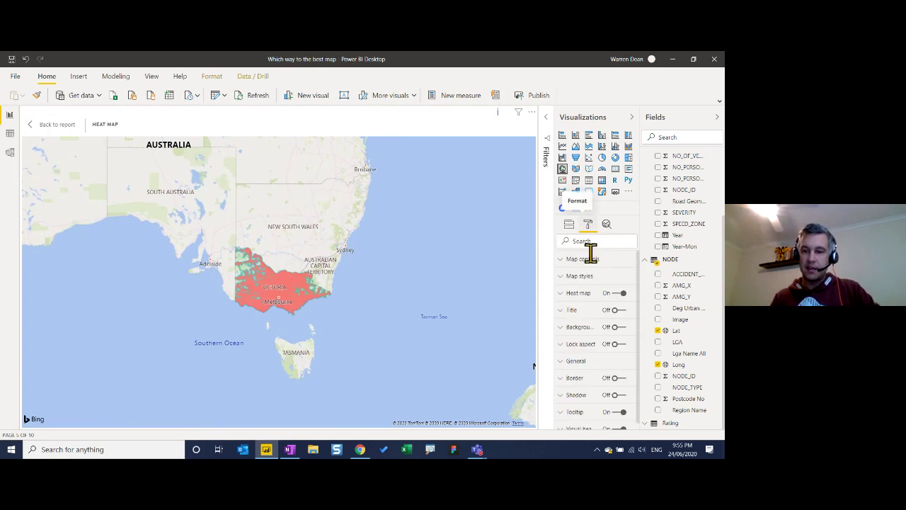
click(578, 294)
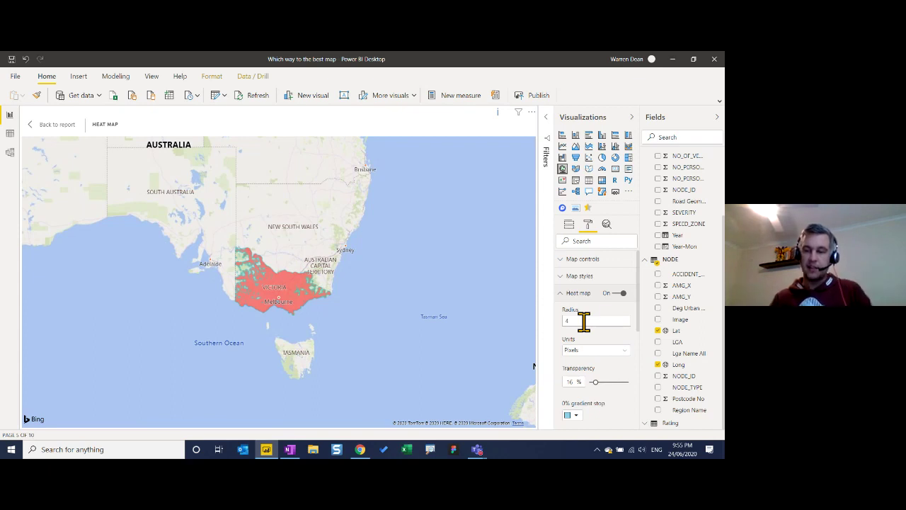
click(588, 349)
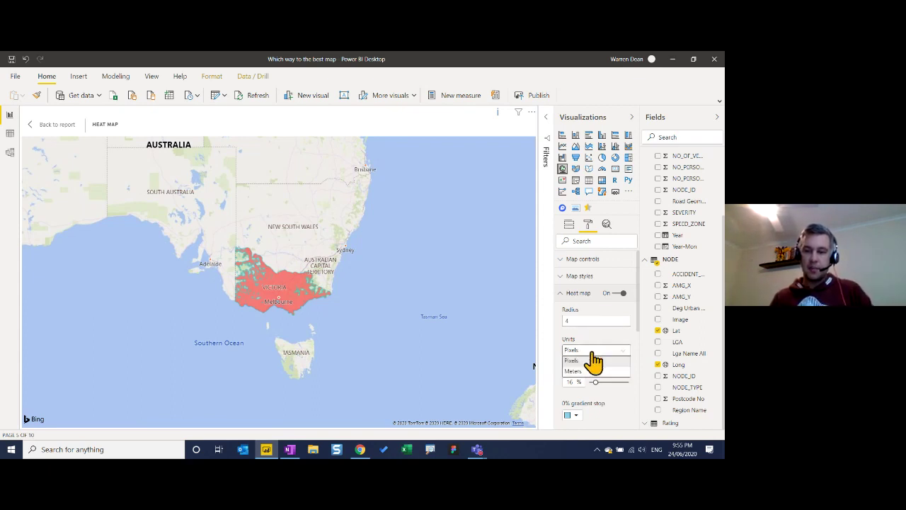
click(596, 361)
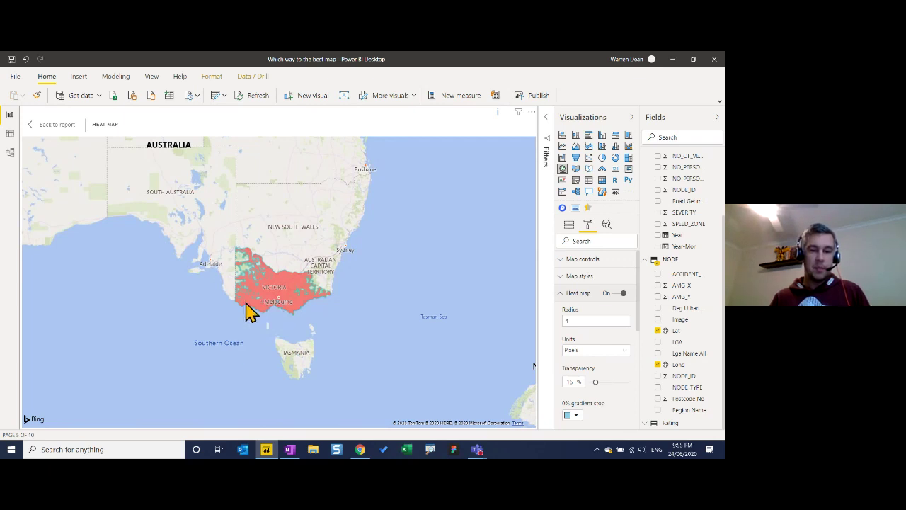
Examine the Power BI heat layer at closer range around Melbourne and central Victoria, and return to the report page
drag(259, 328, 261, 334)
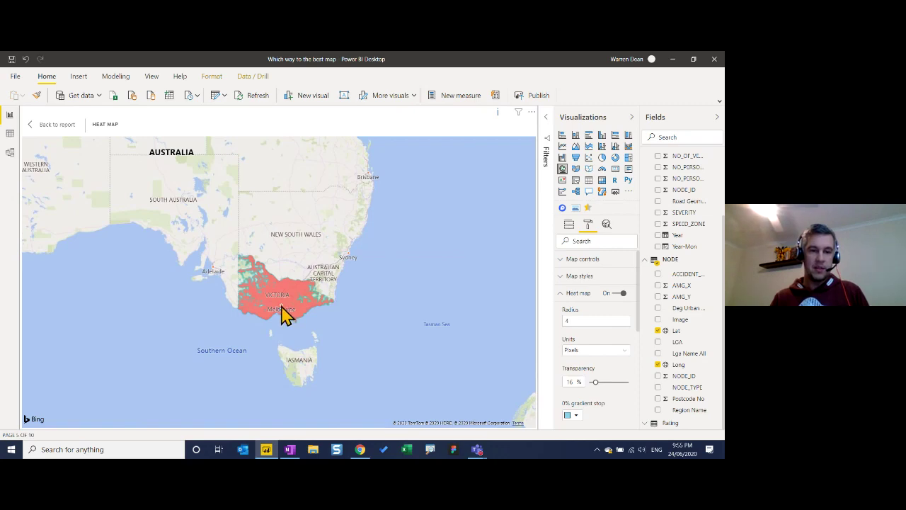
scroll(282, 314, up, 3)
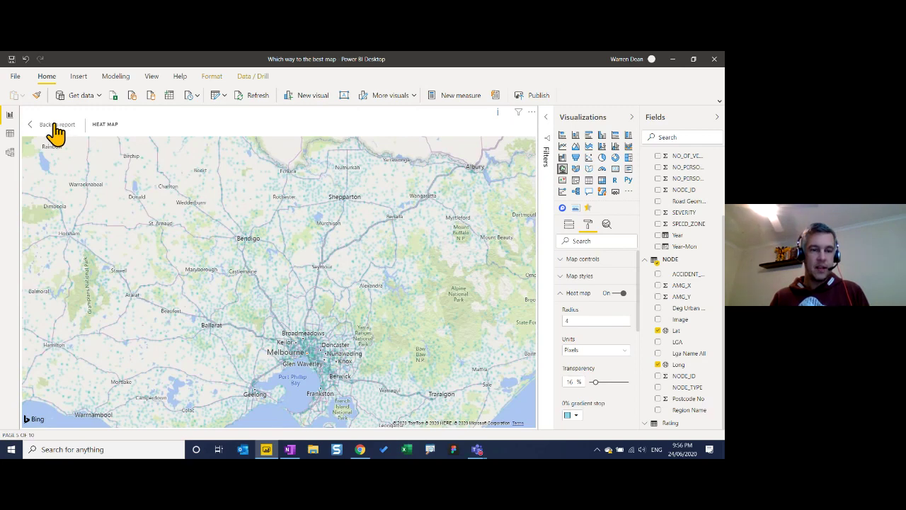
click(78, 129)
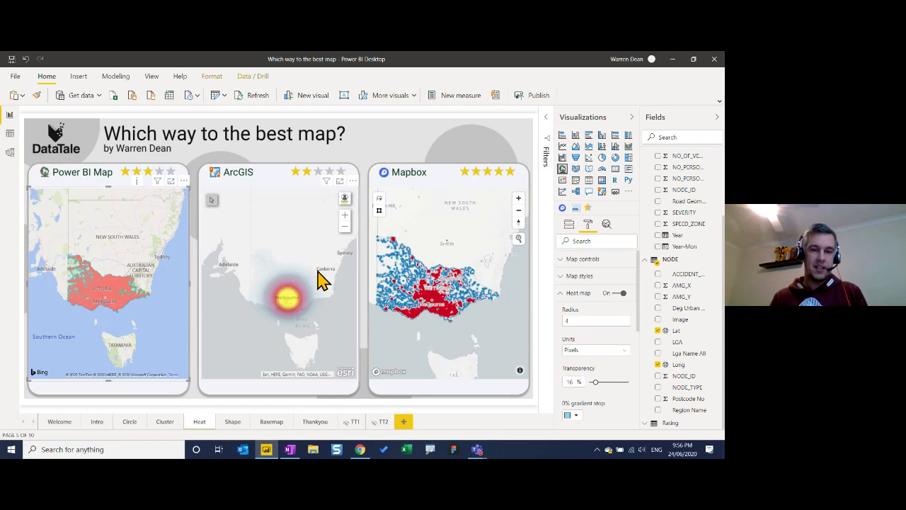
Open the ArcGIS map in focus mode and examine how its heat layer redraws at different scales over western Victoria
click(339, 183)
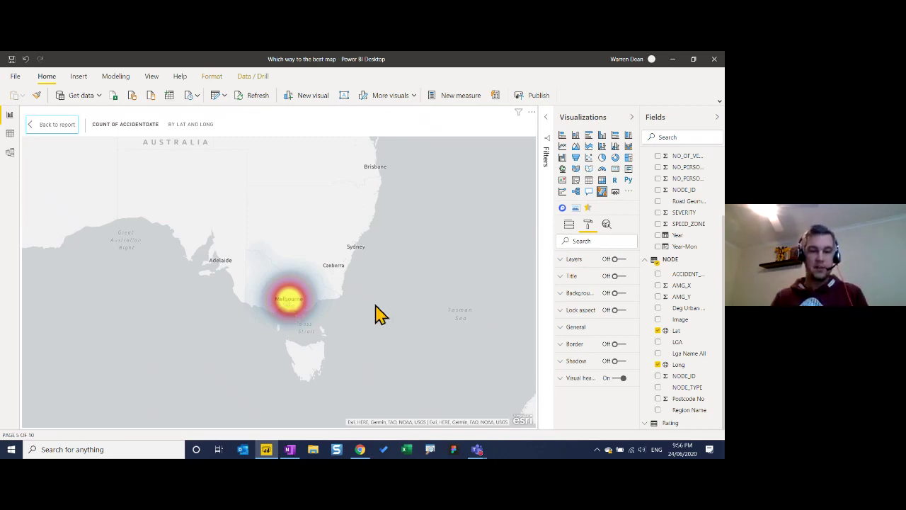
scroll(259, 304, up, 3)
mouse_move(293, 264)
mouse_down()
mouse_move(312, 285)
mouse_move(301, 262)
mouse_up()
scroll(300, 262, up, 3)
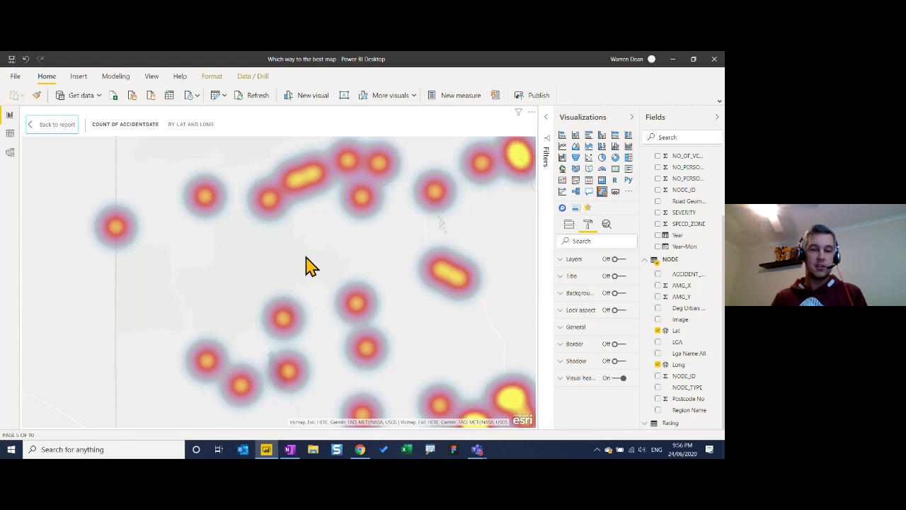
scroll(305, 264, down, 3)
drag(326, 266, 296, 259)
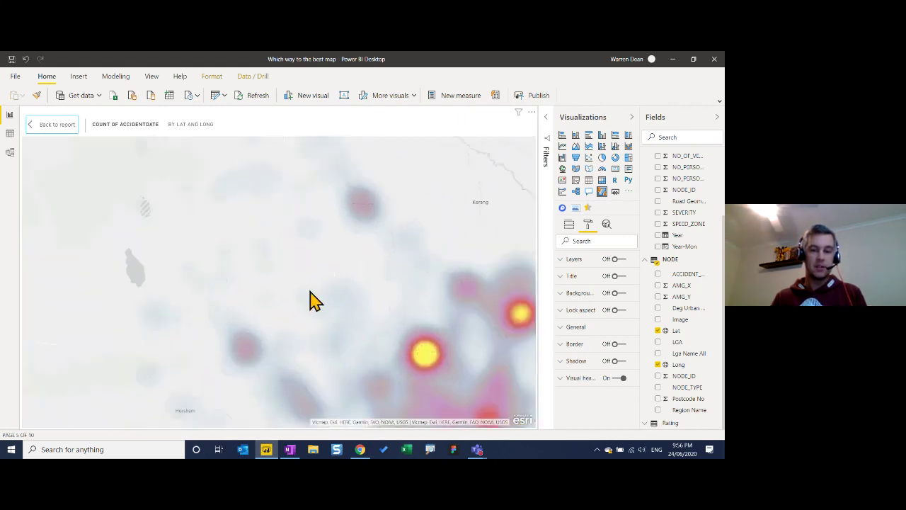
scroll(322, 308, up, 2)
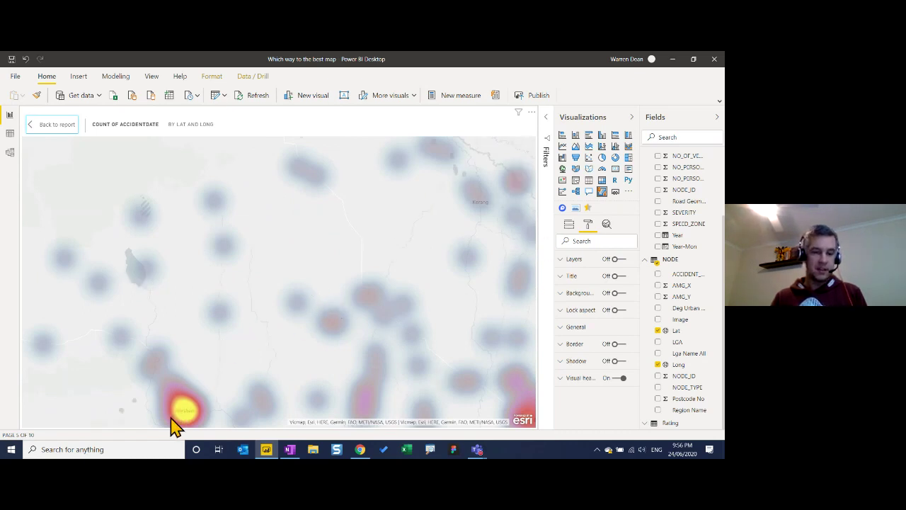
scroll(460, 347, down, 2)
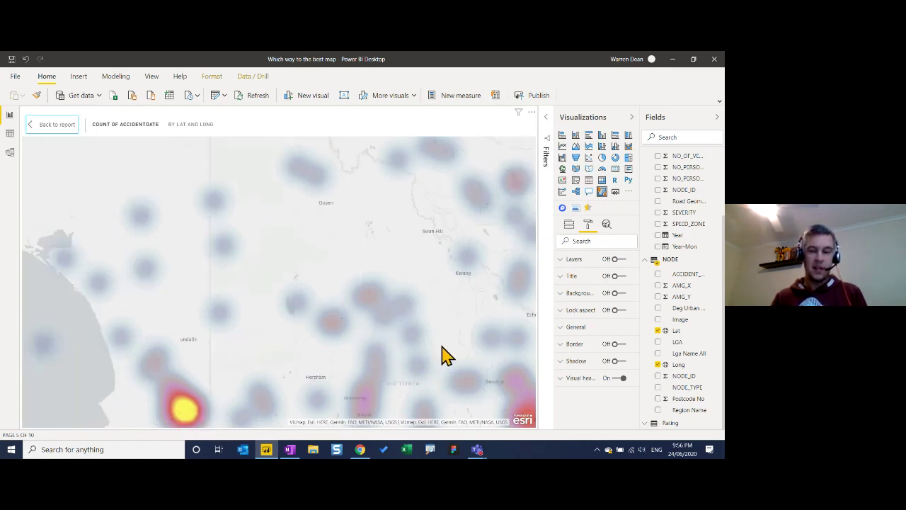
Examine the ArcGIS heat layer around Melbourne at closer range and return to the report page
drag(453, 374, 293, 224)
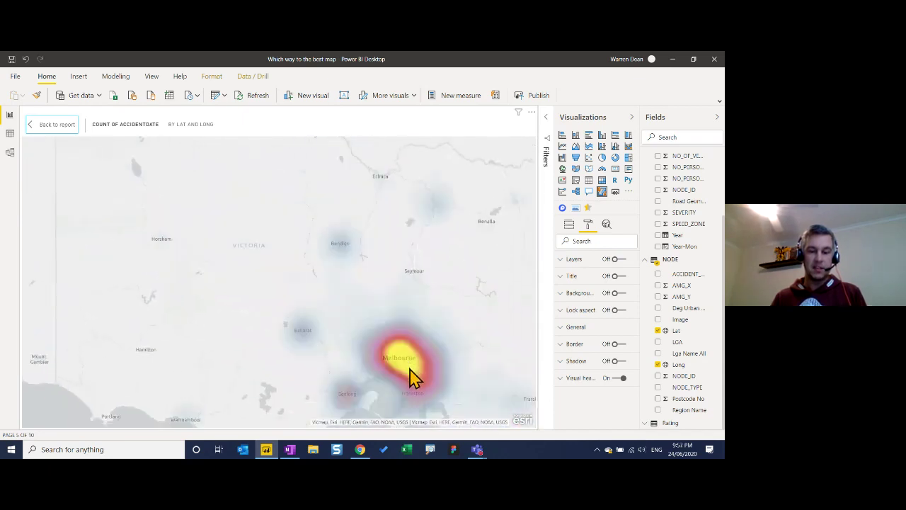
scroll(413, 377, up, 2)
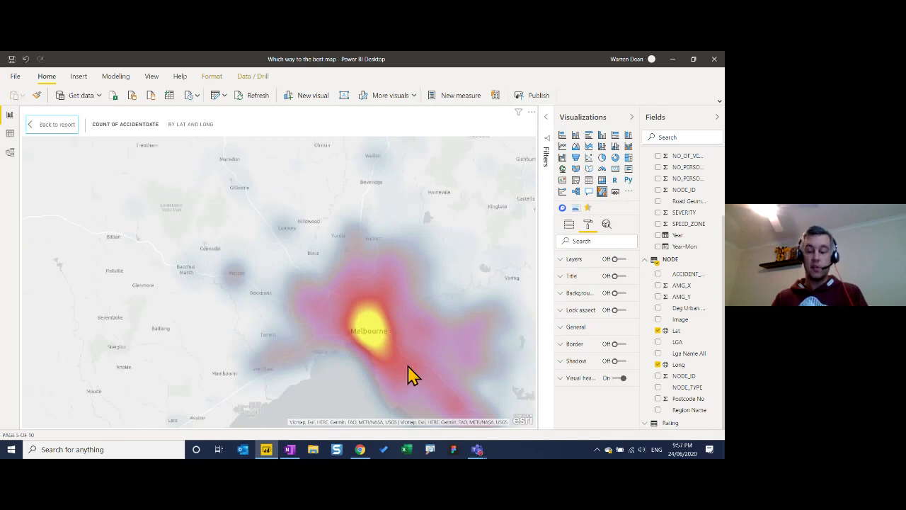
scroll(411, 374, down, 3)
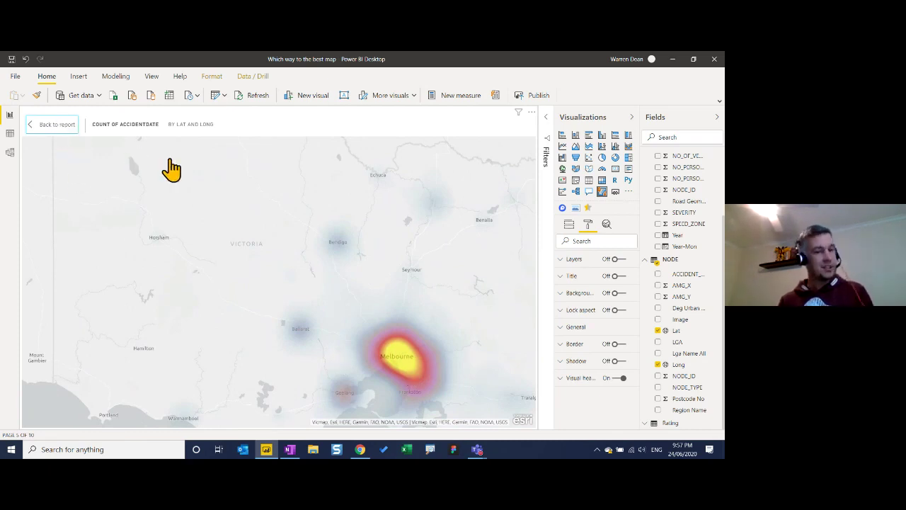
key(Escape)
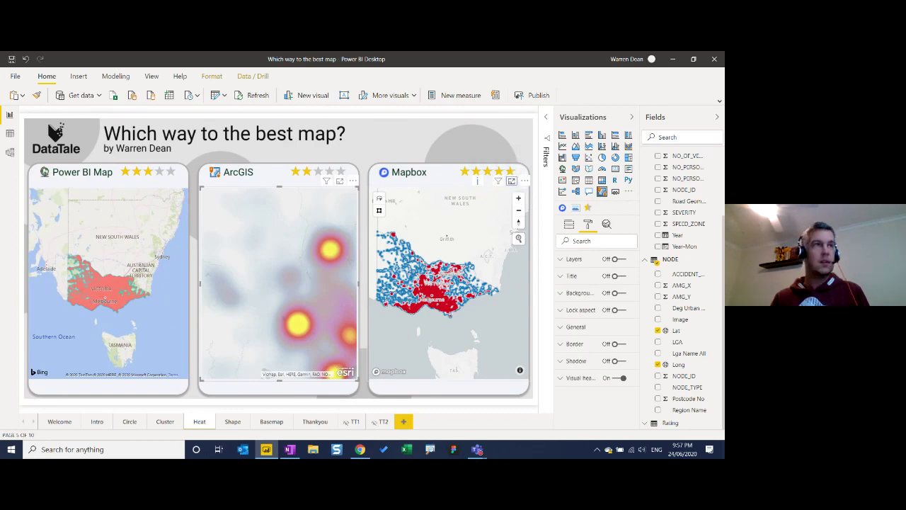
Open the Mapbox map in focus mode and examine its heatmap from all of Victoria down to Melbourne
click(512, 181)
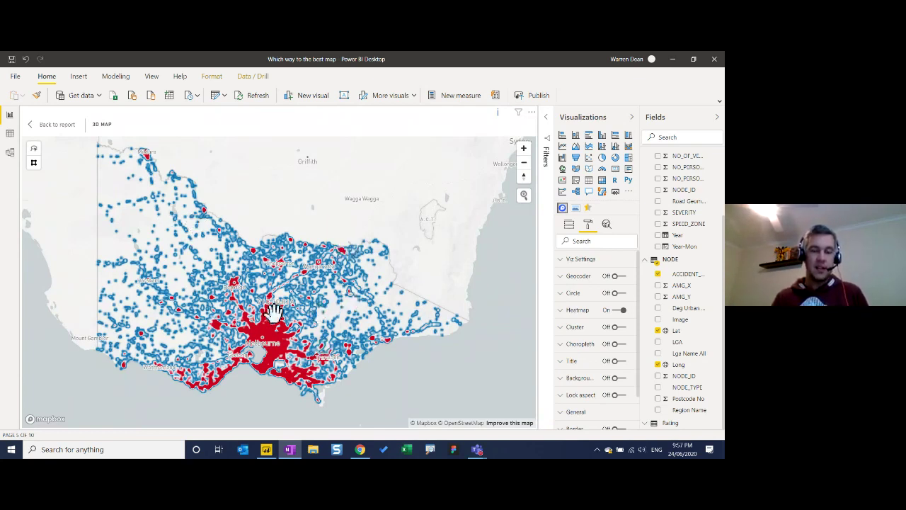
scroll(275, 312, up, 4)
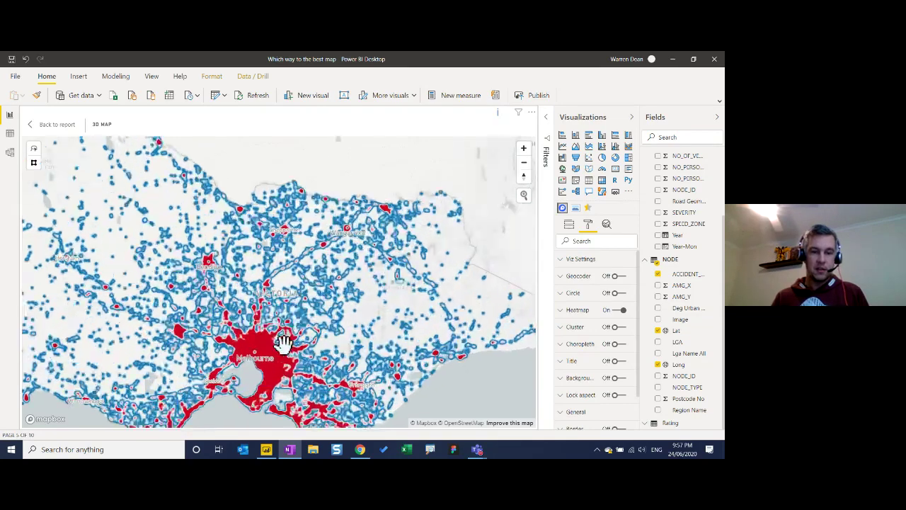
scroll(301, 328, up, 3)
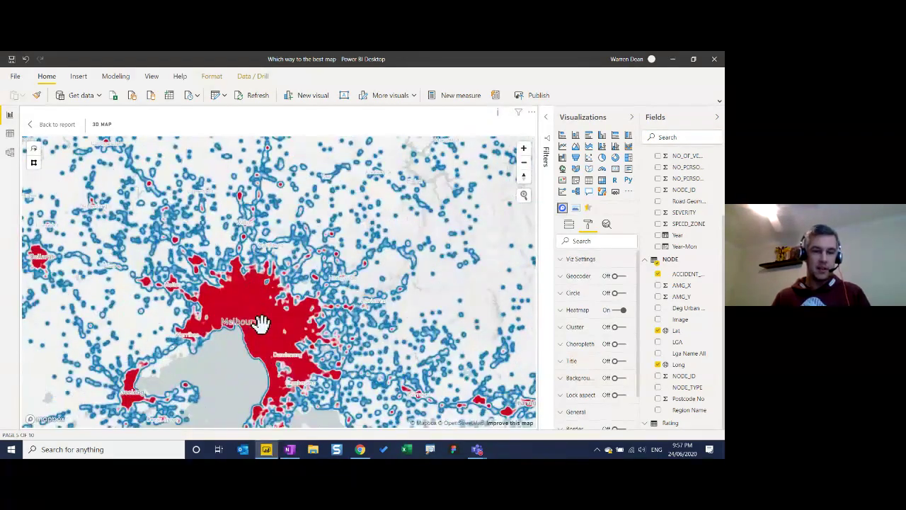
scroll(262, 322, up, 2)
scroll(263, 319, up, 2)
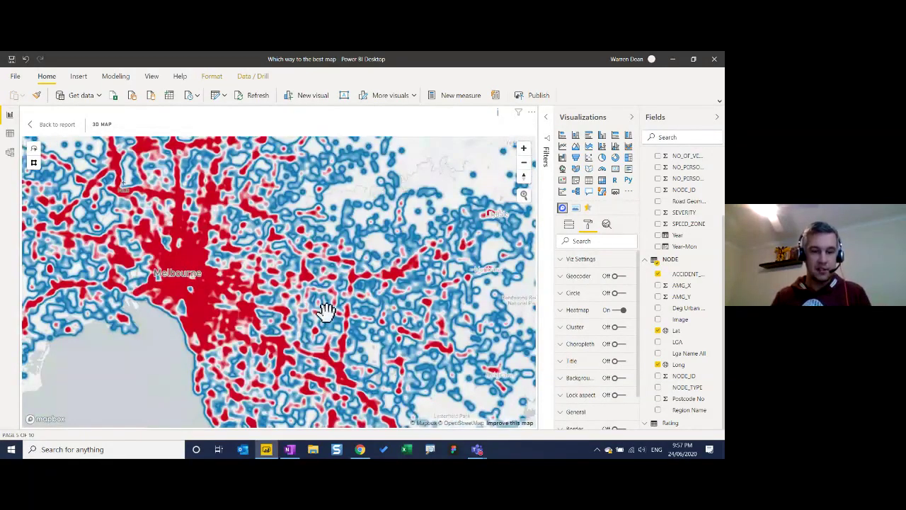
scroll(323, 313, up, 2)
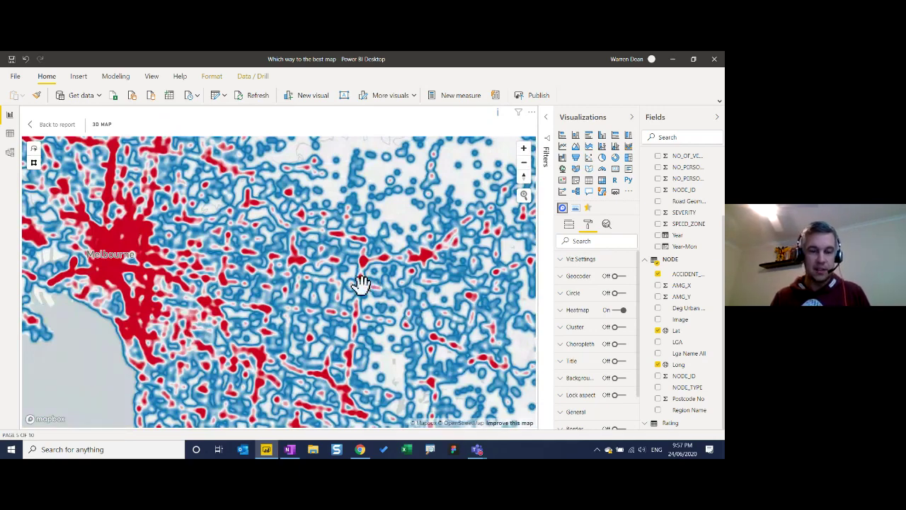
Examine the Mapbox heatmap's accident hotspots along Melbourne's south-eastern suburbs at street-area scale
scroll(360, 284, up, 2)
scroll(357, 293, down, 2)
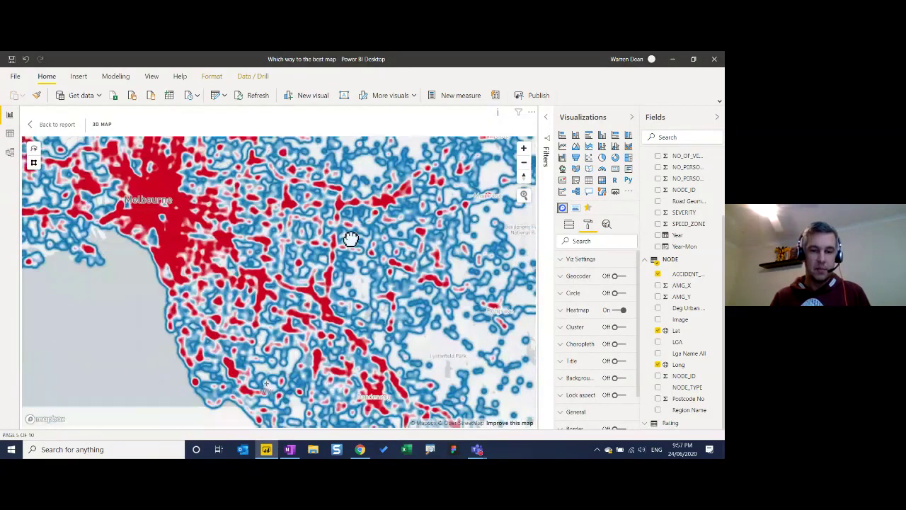
scroll(361, 312, up, 2)
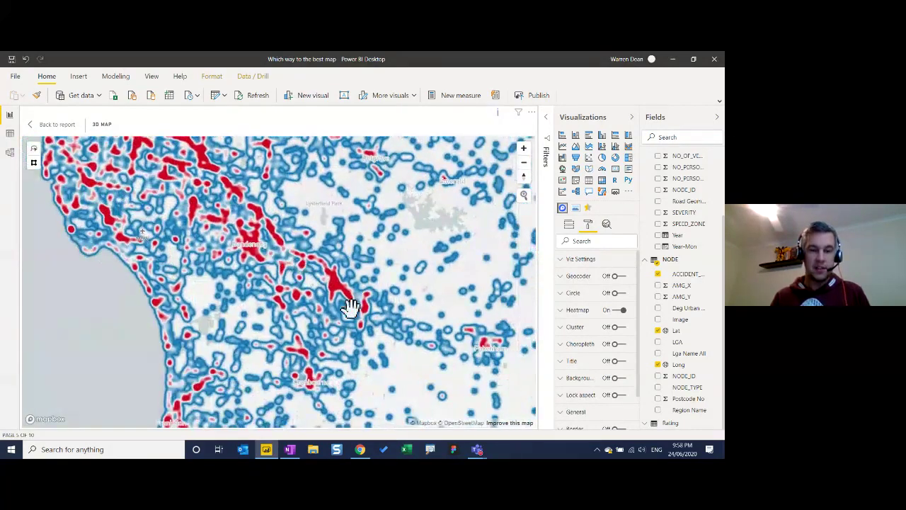
scroll(350, 307, up, 1)
scroll(350, 309, up, 2)
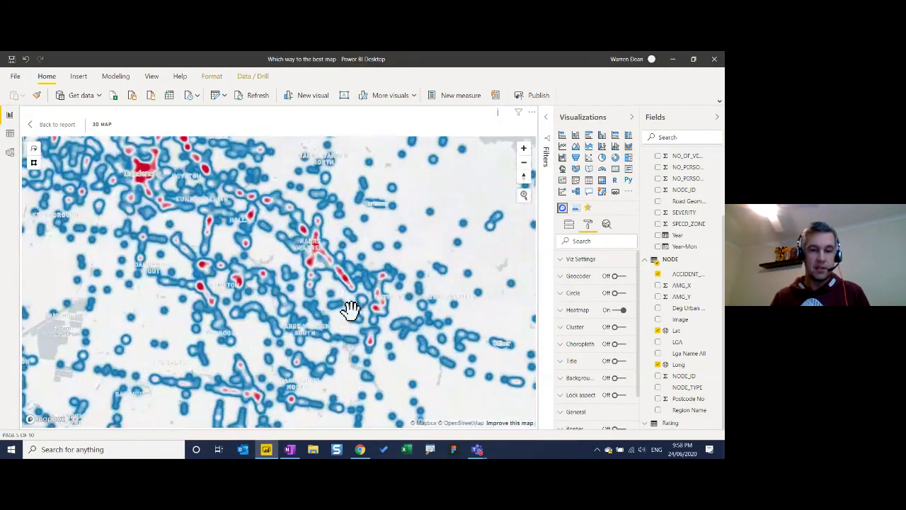
Examine the Mapbox heatmap's formatting options, including radius, intensity, opacity, colours and zoom limits
scroll(350, 309, down, 1)
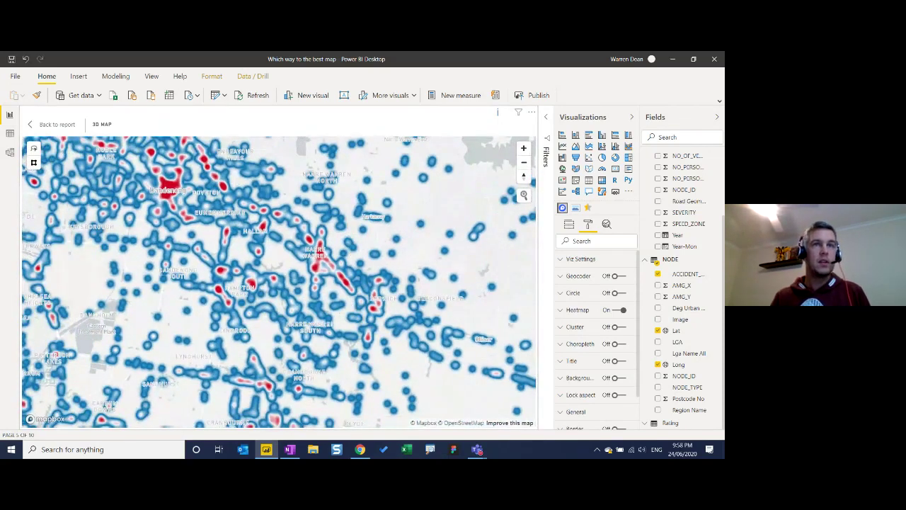
click(579, 313)
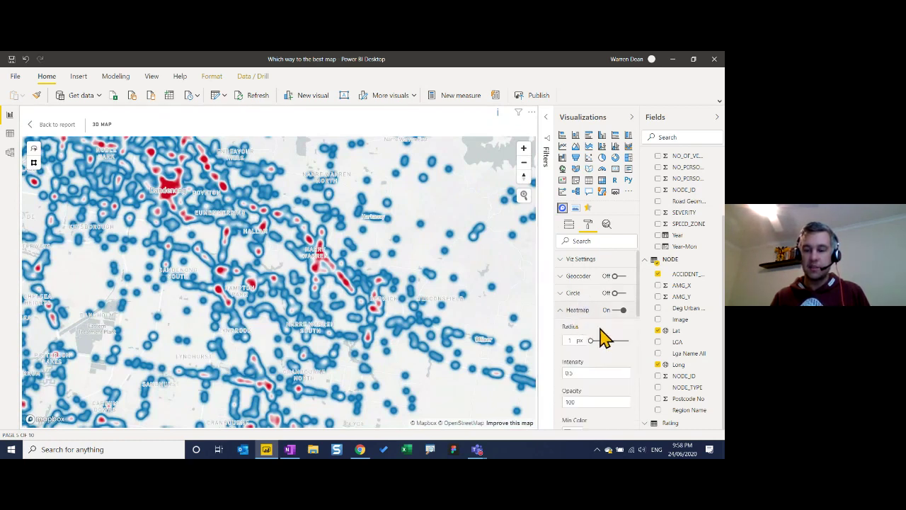
scroll(594, 361, down, 5)
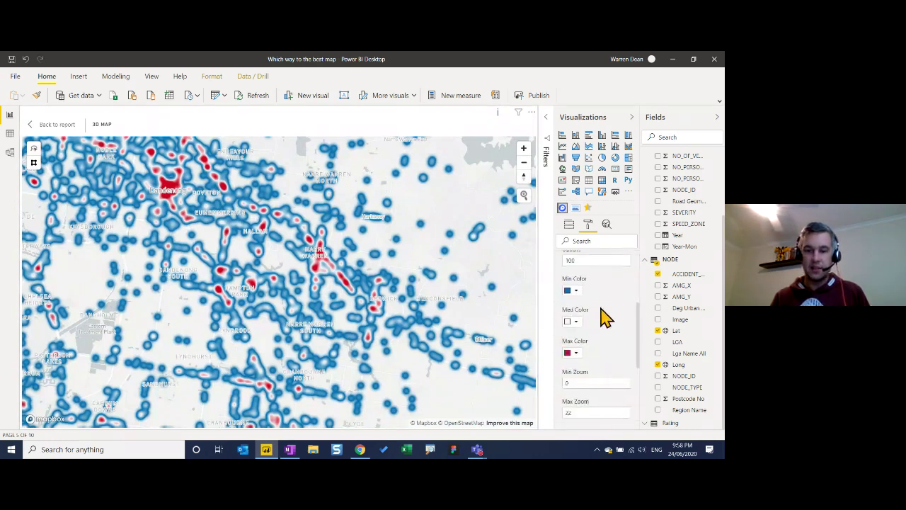
scroll(599, 318, up, 2)
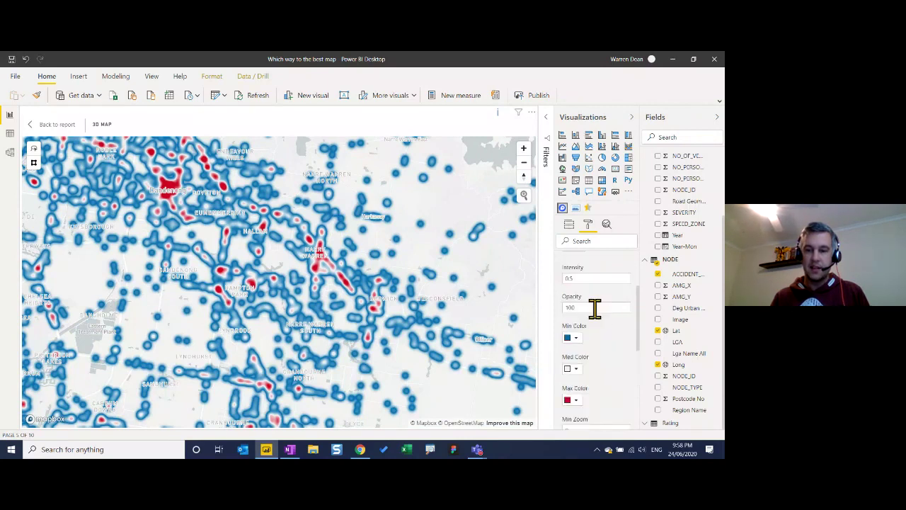
scroll(606, 346, down, 3)
scroll(606, 348, up, 3)
scroll(606, 347, up, 4)
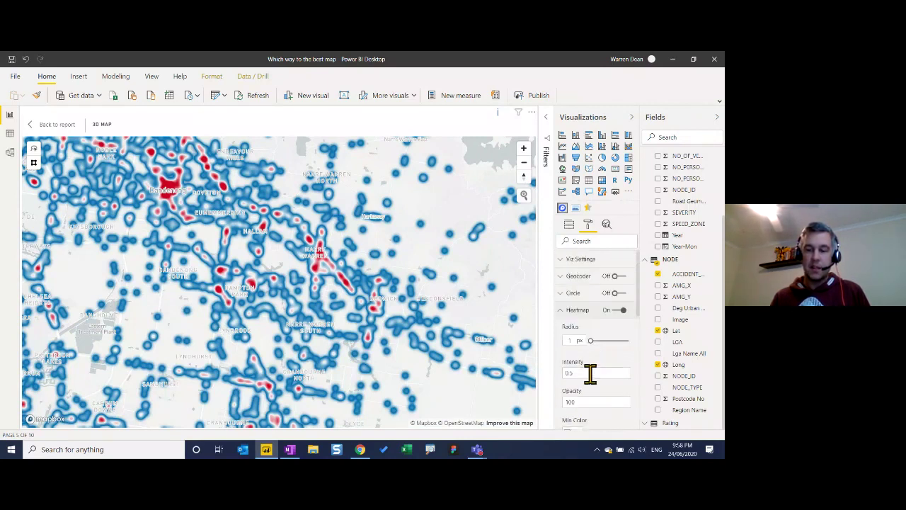
Set the Mapbox heatmap's radius to 8 px and centre the map on Victoria back on the report page
scroll(607, 374, down, 2)
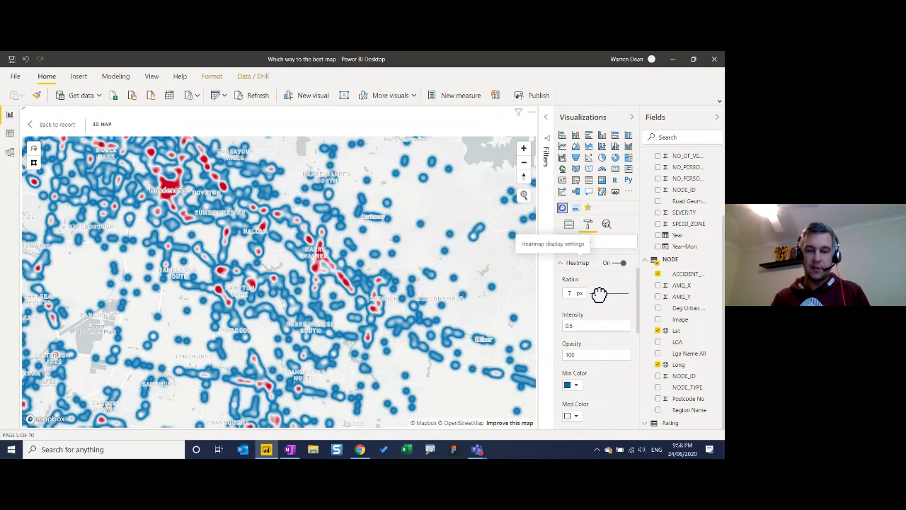
click(598, 292)
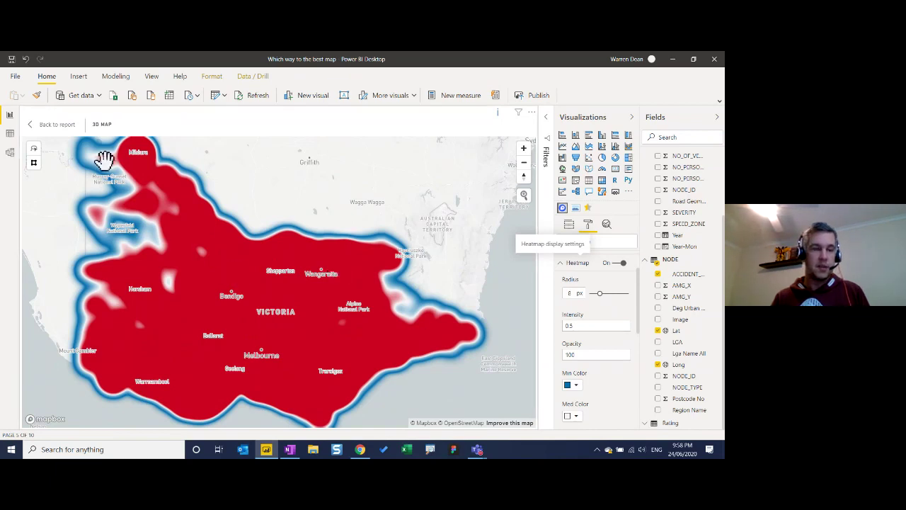
click(57, 124)
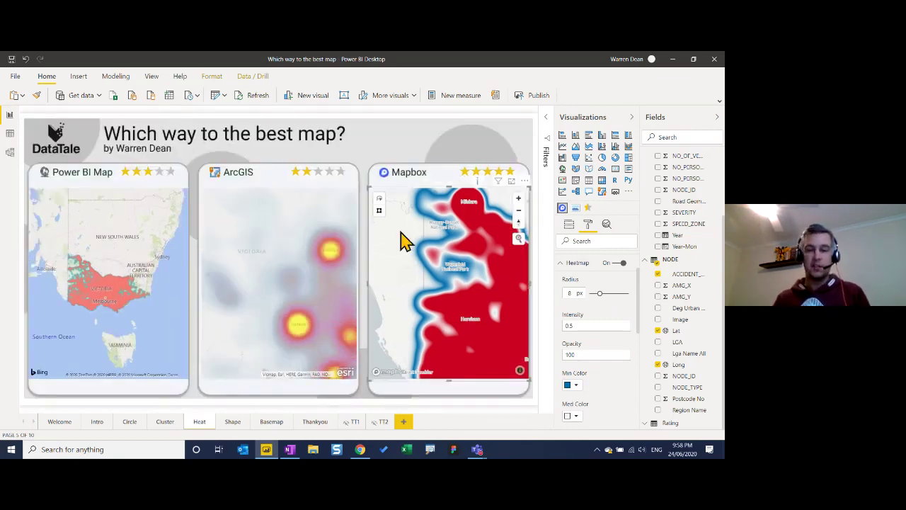
scroll(457, 314, down, 3)
drag(457, 314, 384, 252)
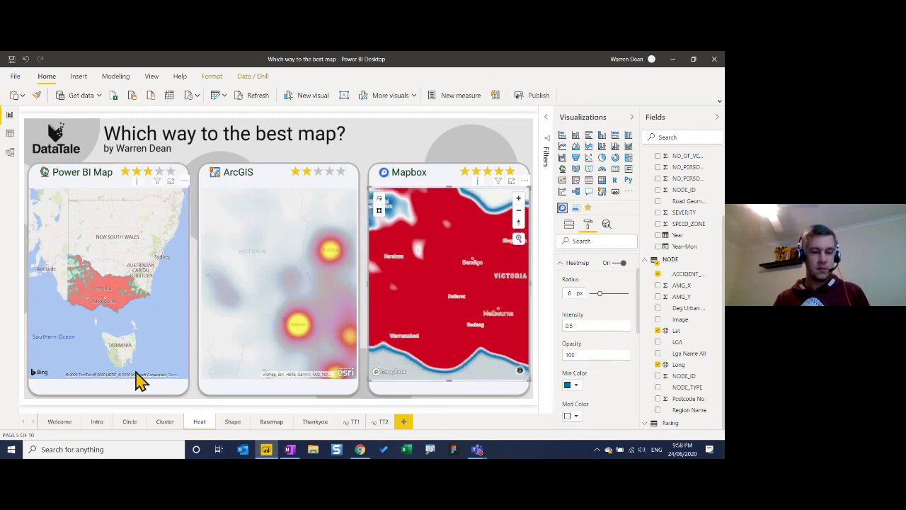
Open the Shape page and examine the shape map's available map sources and local government area tooltips in focus mode
click(233, 422)
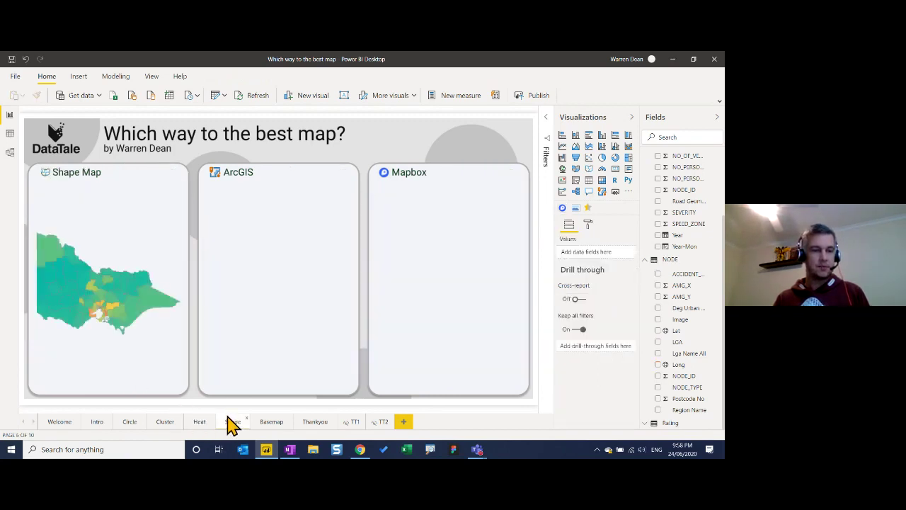
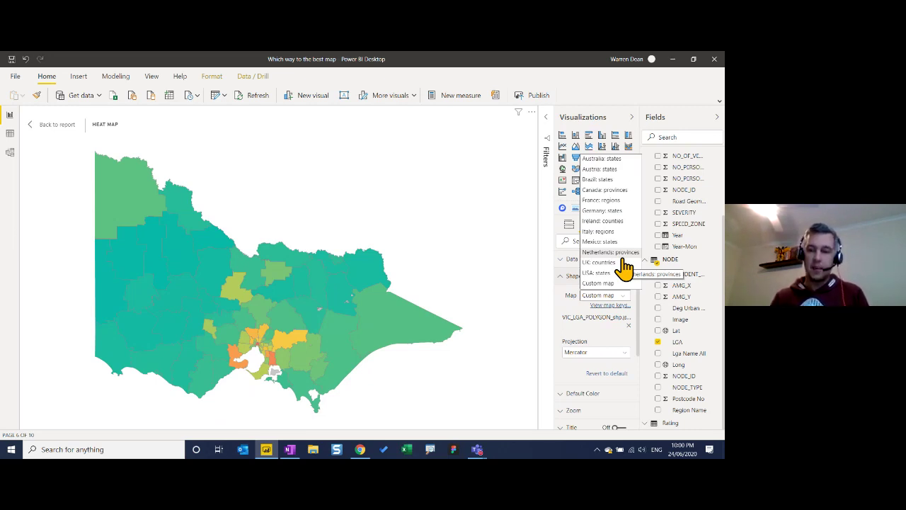
click(569, 341)
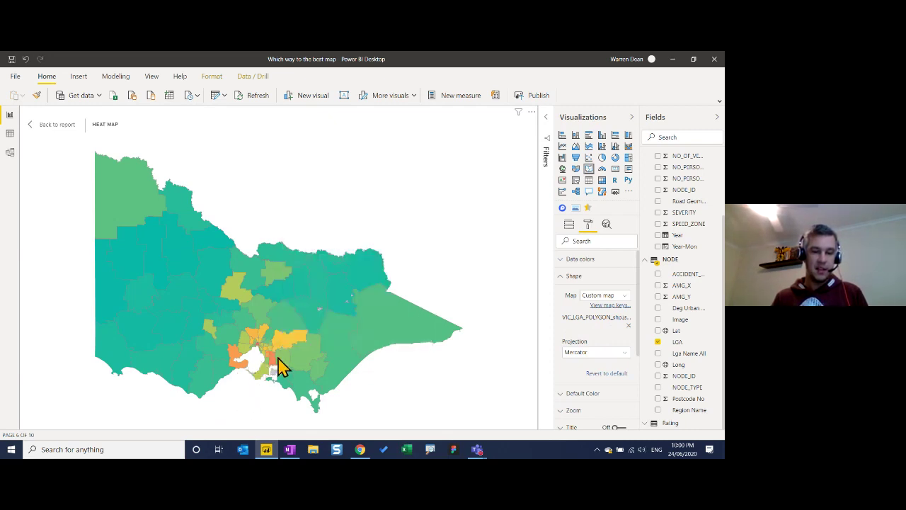
mouse_move(274, 365)
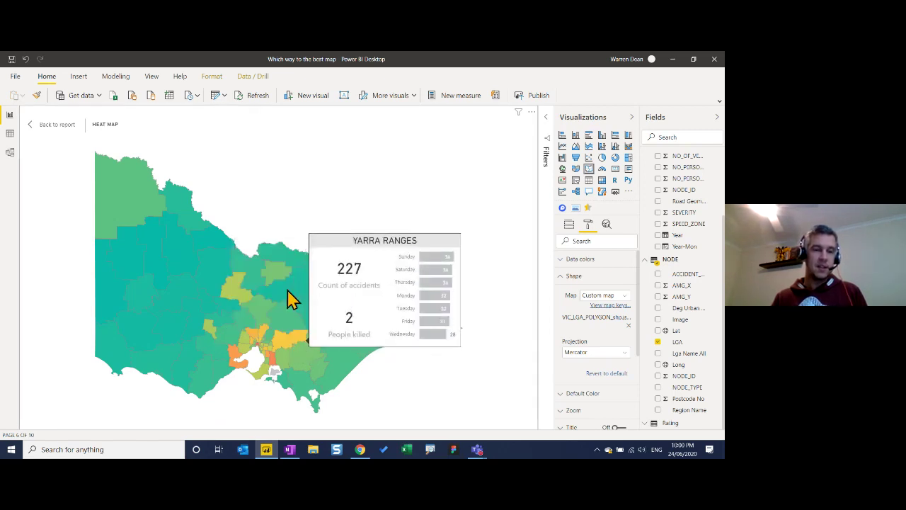
click(74, 132)
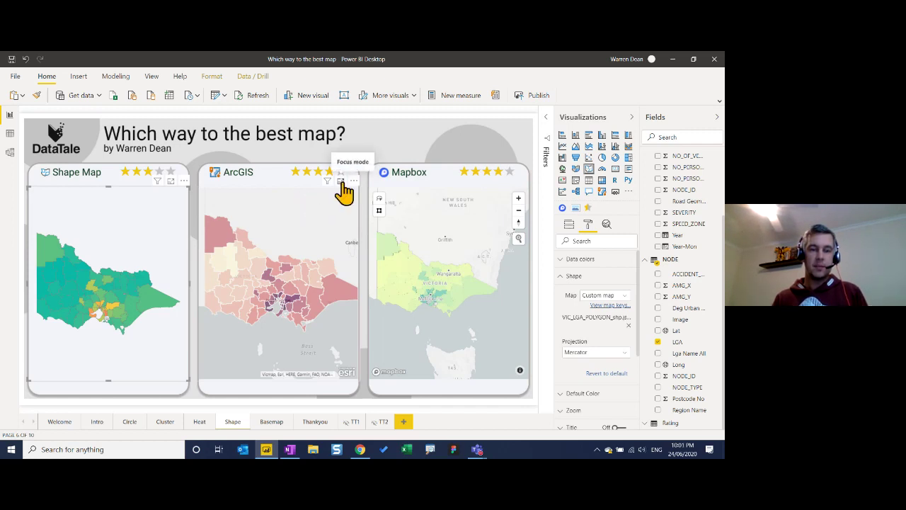
Open the ArcGIS map for editing in focus mode and review the location types offered for Australian boundaries
click(341, 183)
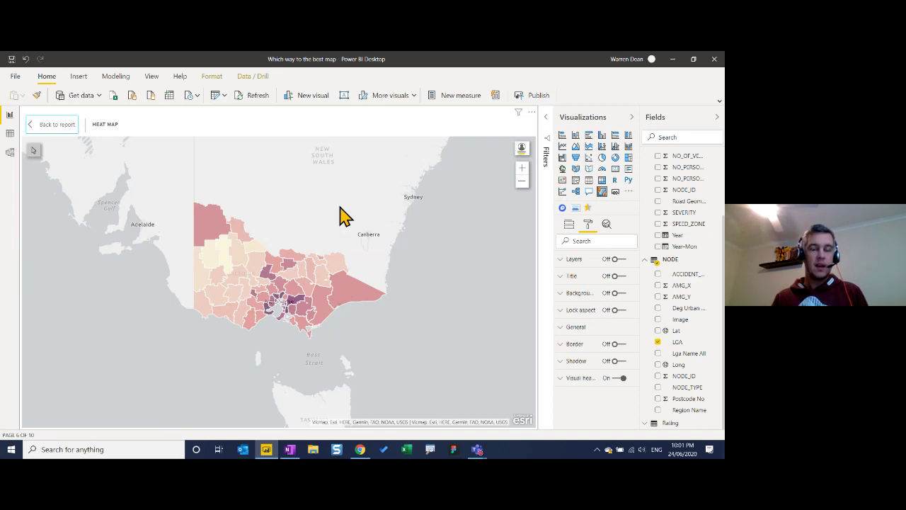
click(532, 113)
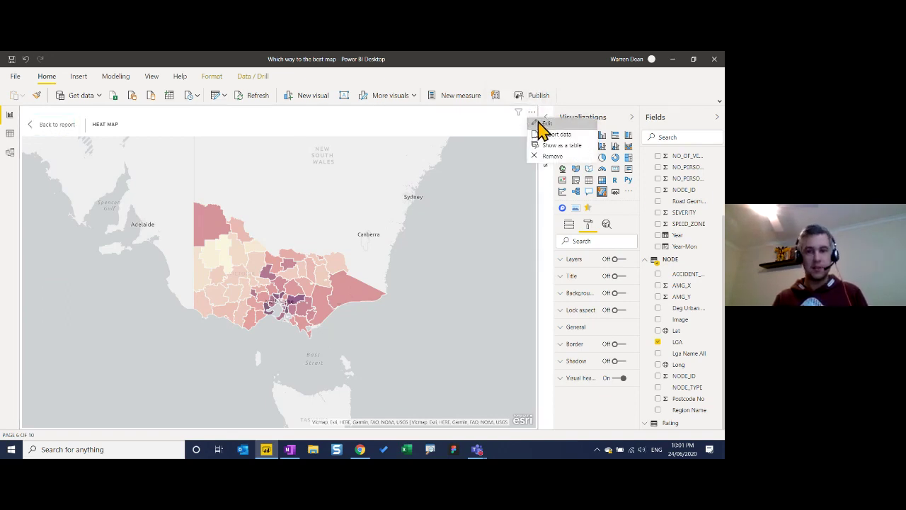
click(544, 124)
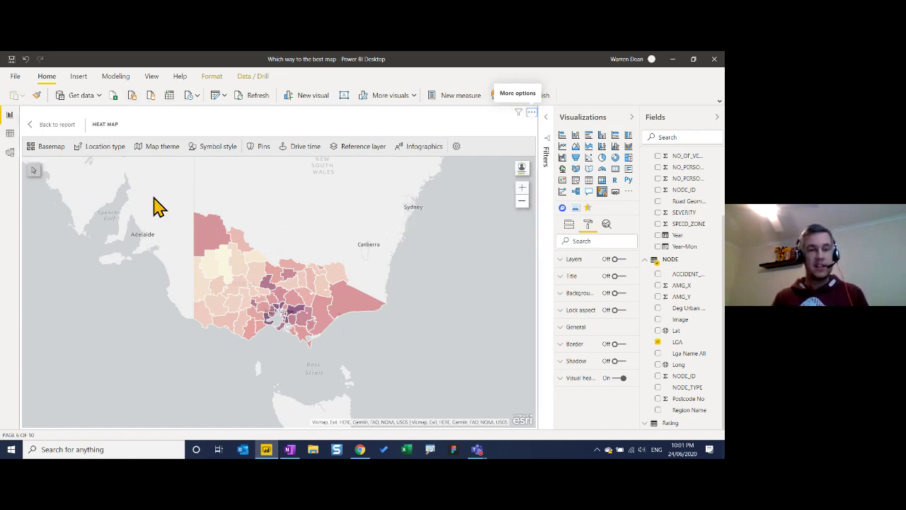
click(102, 149)
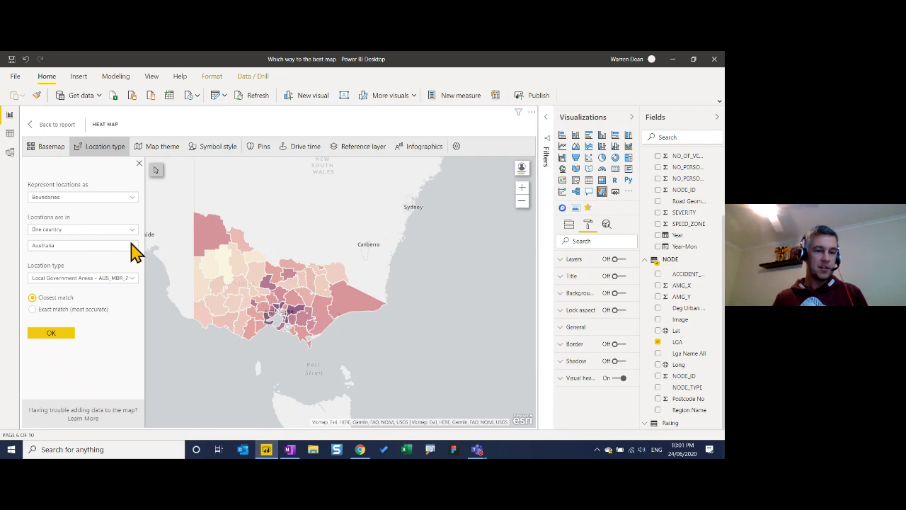
click(130, 277)
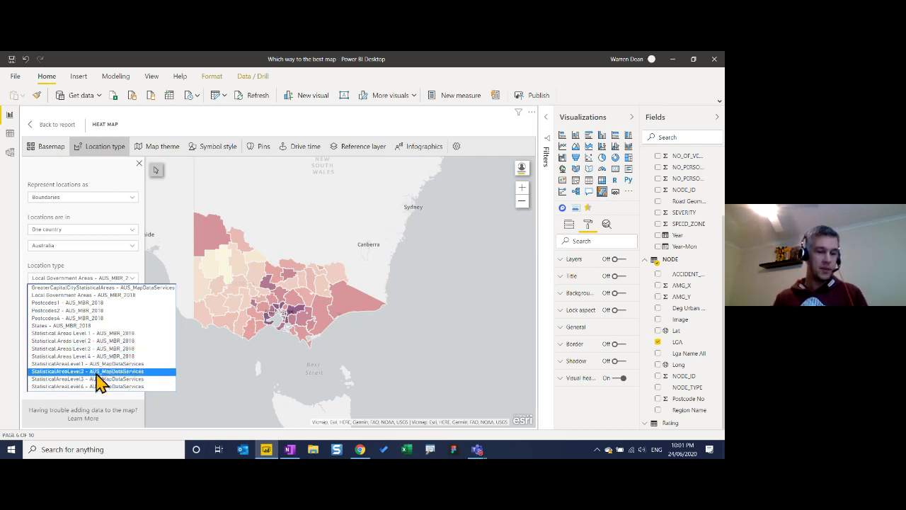
click(119, 272)
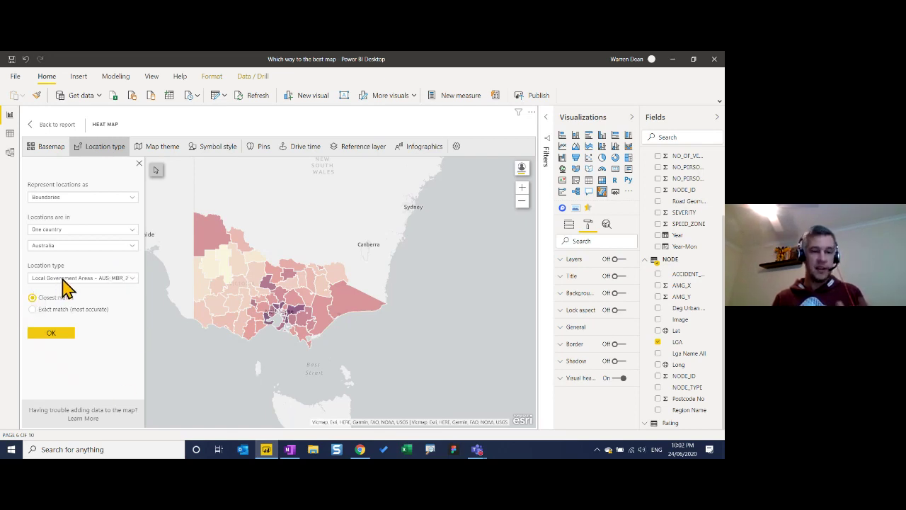
scroll(300, 316, up, 2)
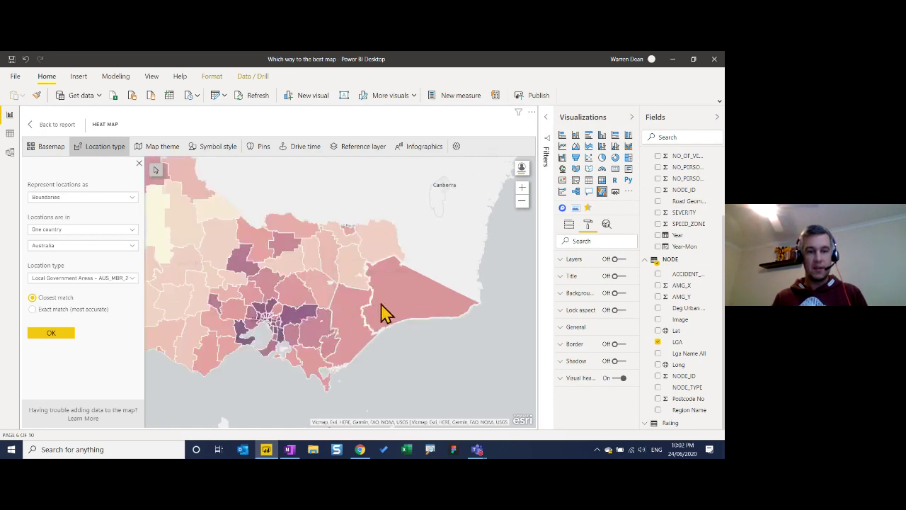
Examine the ArcGIS map's symbol style settings, including its classification options and the available colour ramps
click(178, 150)
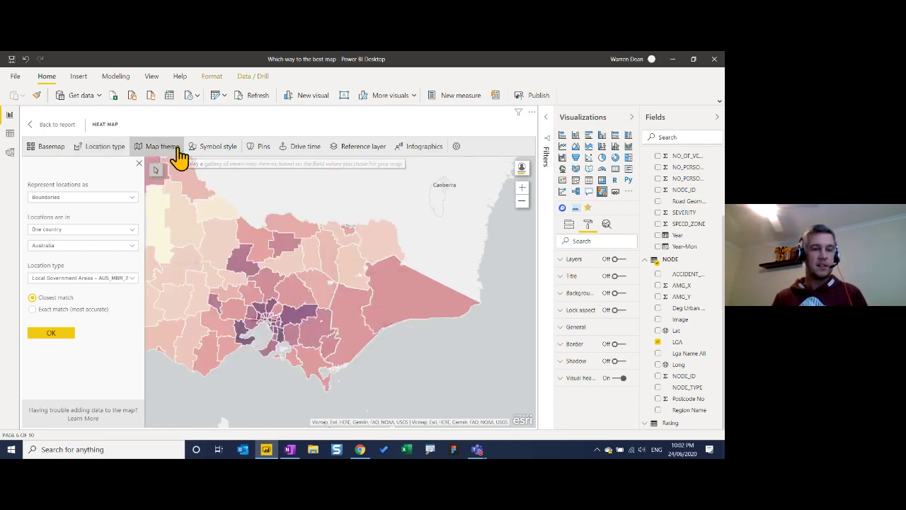
click(216, 151)
scroll(92, 329, down, 5)
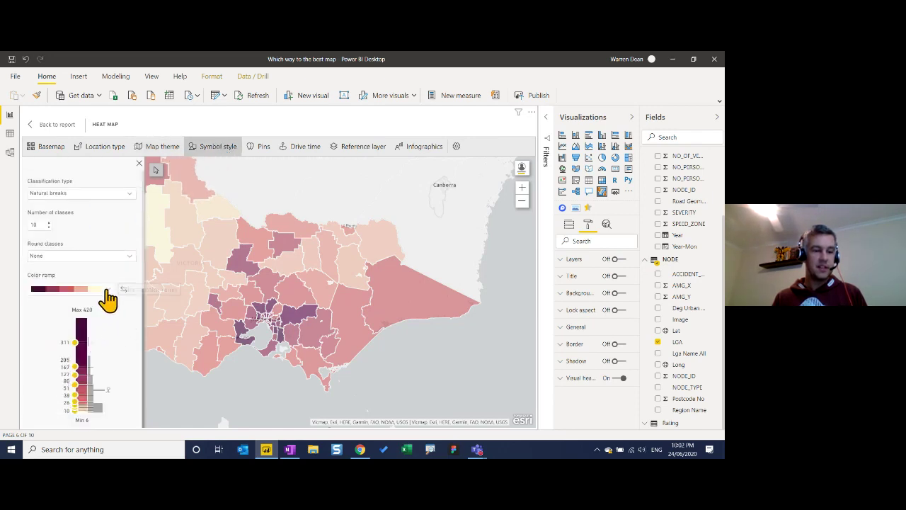
click(107, 294)
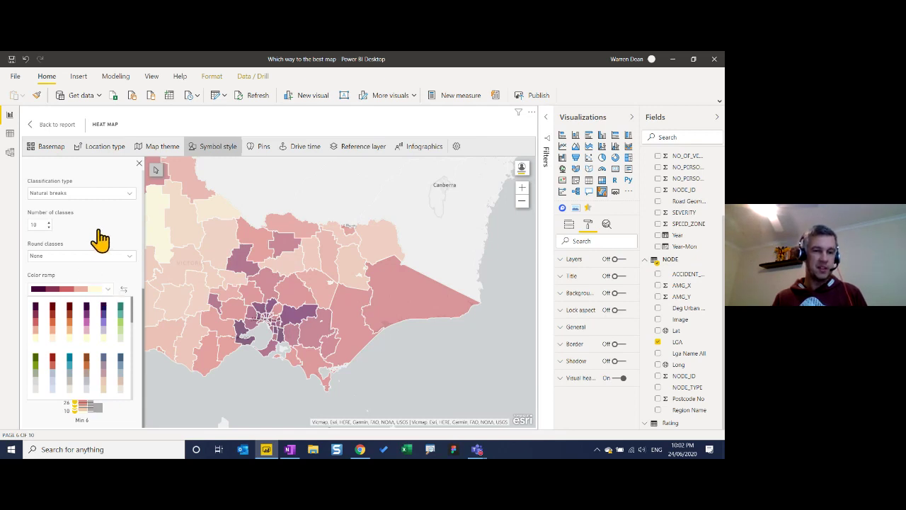
click(109, 292)
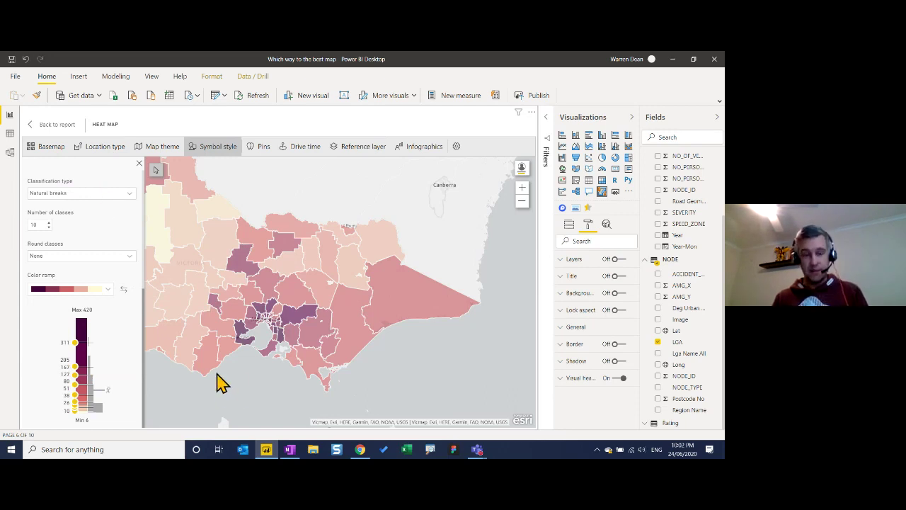
Choose United Kingdom as the ArcGIS location country, review its boundary types and return to the report page without applying
click(111, 154)
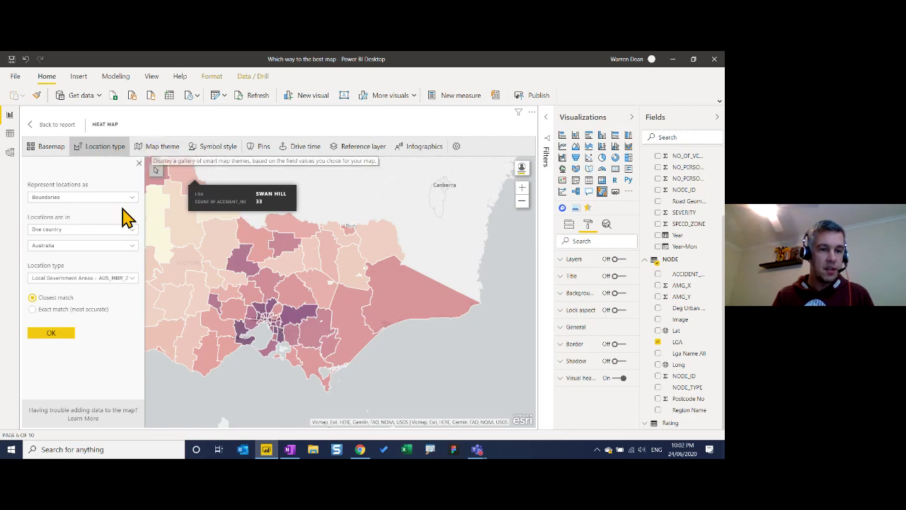
click(136, 284)
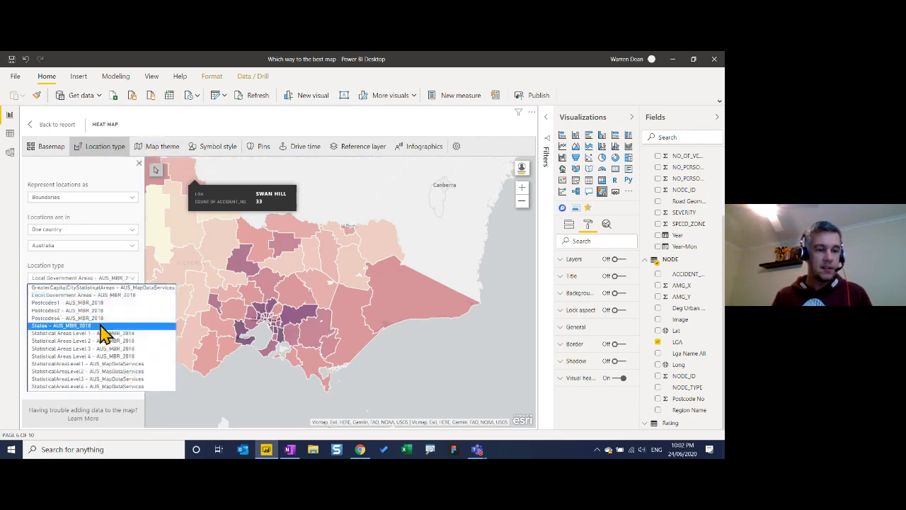
click(107, 245)
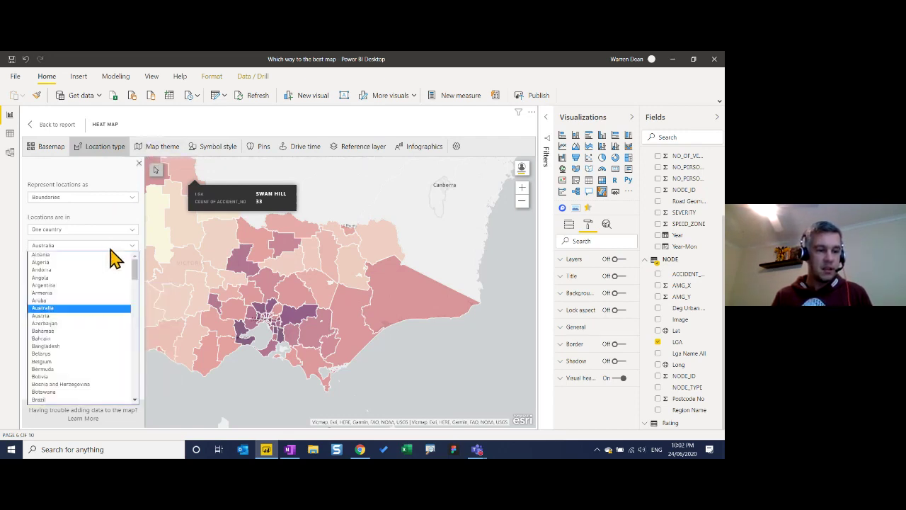
scroll(113, 290, down, 3)
scroll(110, 290, down, 4)
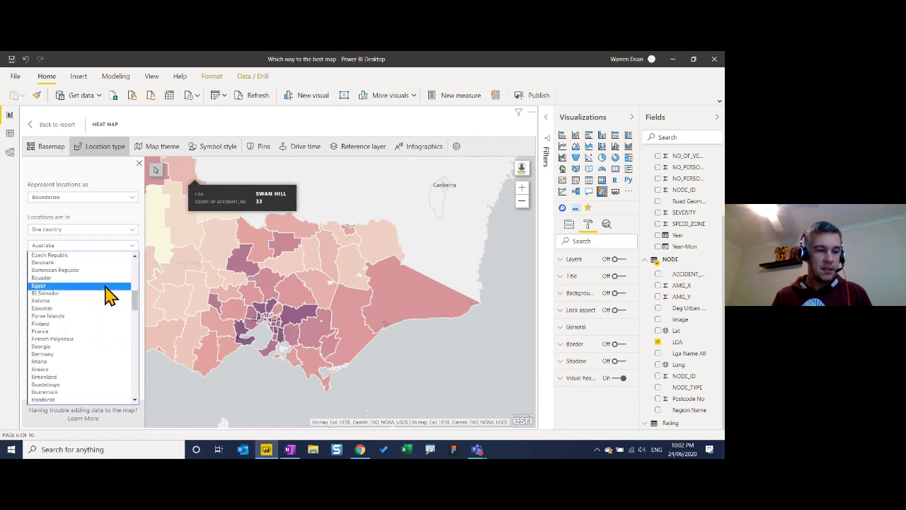
scroll(103, 301, down, 6)
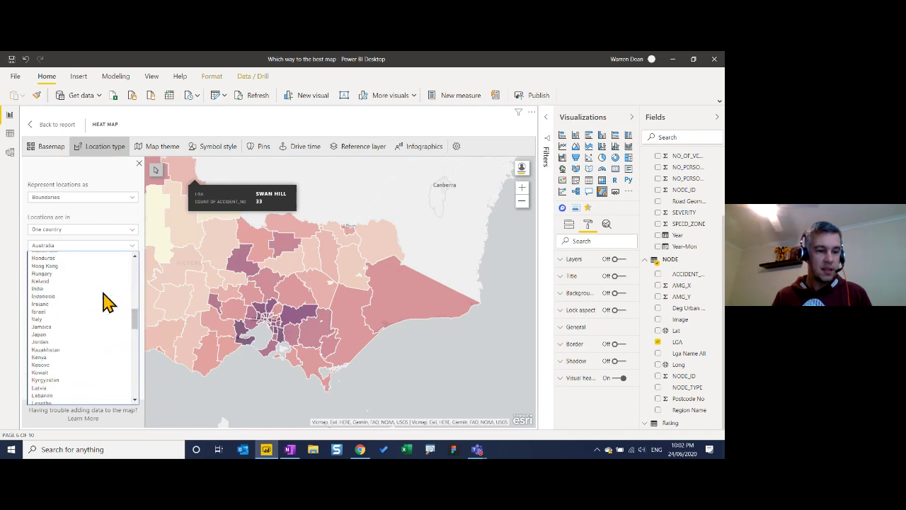
scroll(103, 304, down, 6)
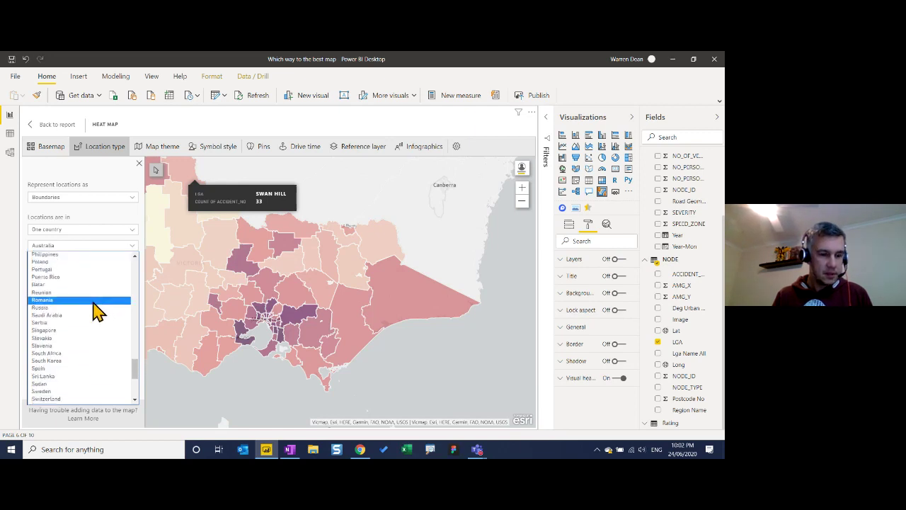
scroll(93, 305, down, 4)
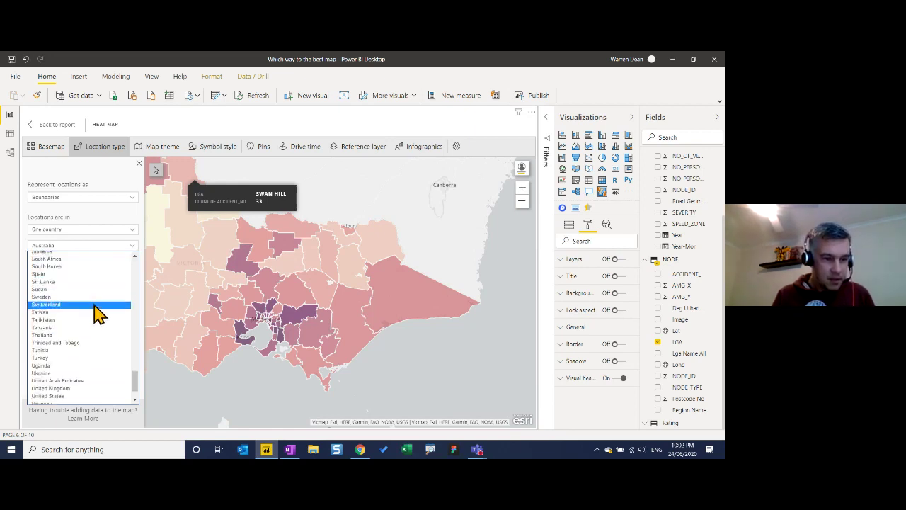
scroll(96, 322, down, 2)
click(70, 358)
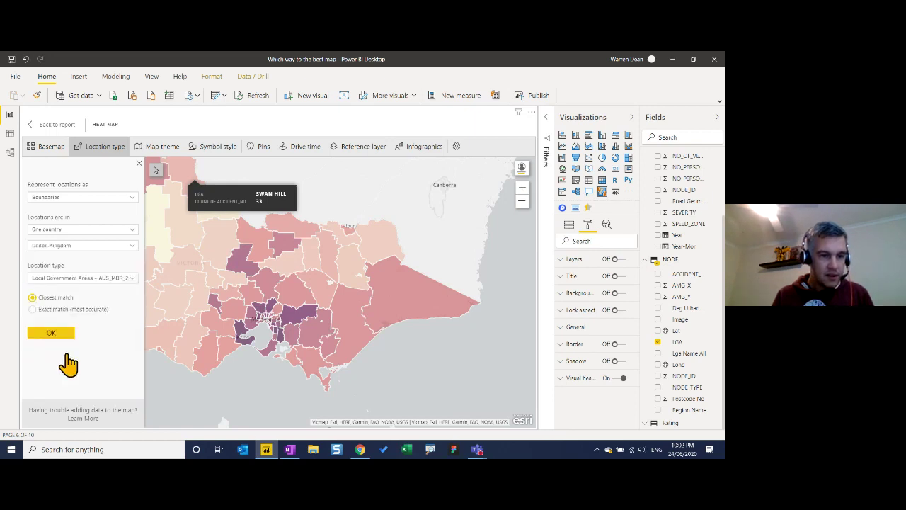
click(133, 278)
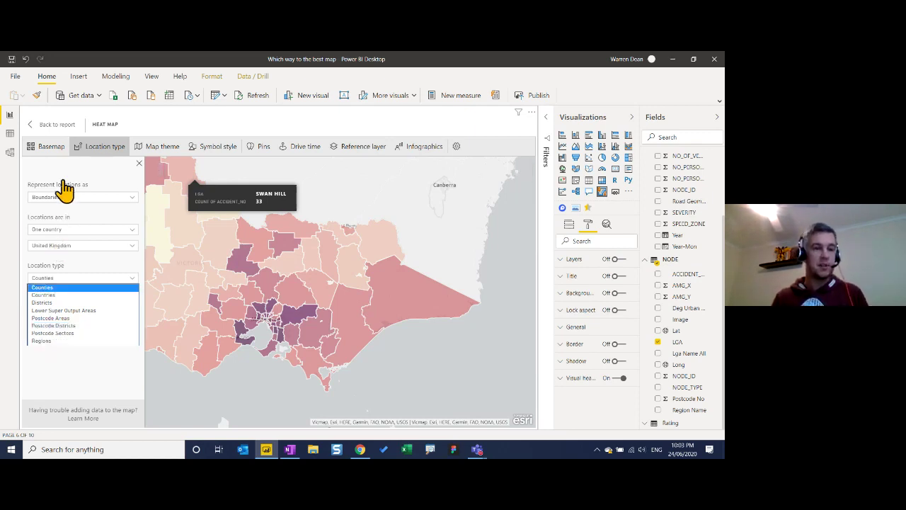
click(56, 124)
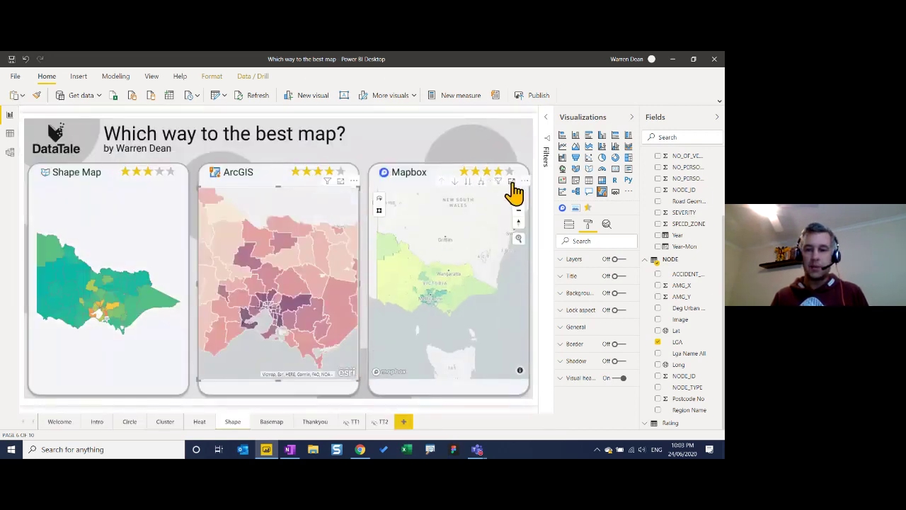
Open the Mapbox map in focus mode and examine its choropleth colour, zoom, extrusion and level source settings
click(510, 182)
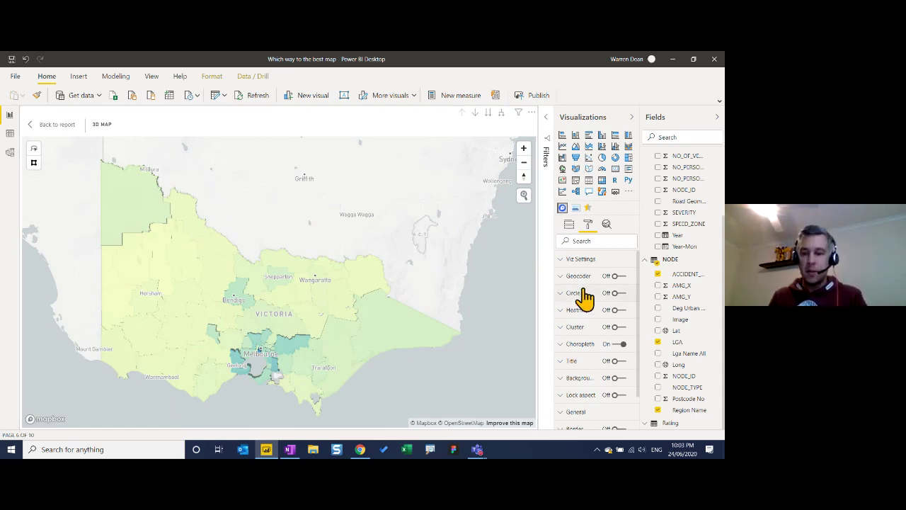
click(580, 345)
scroll(595, 339, down, 4)
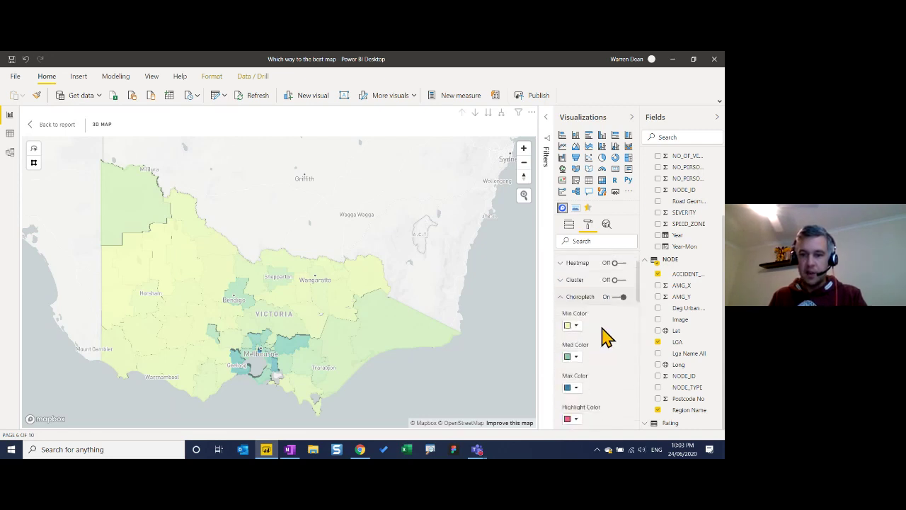
scroll(587, 283, up, 1)
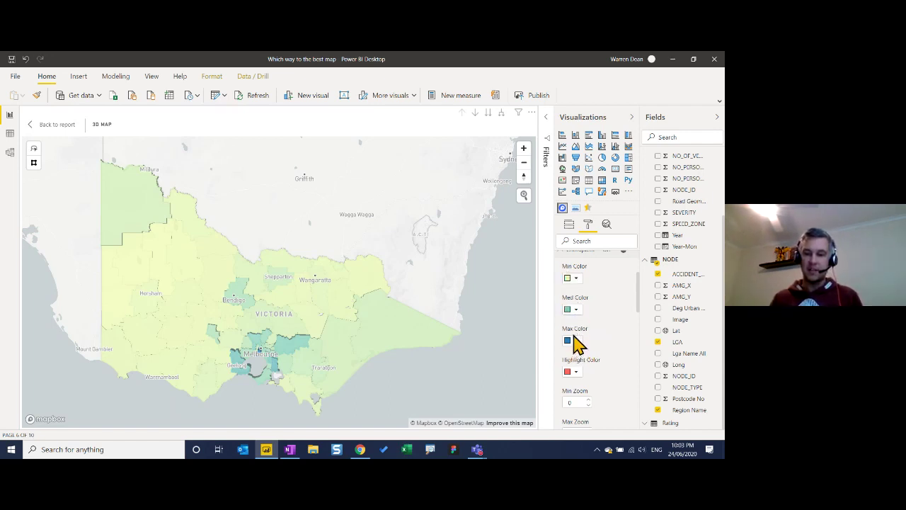
scroll(602, 340, down, 1)
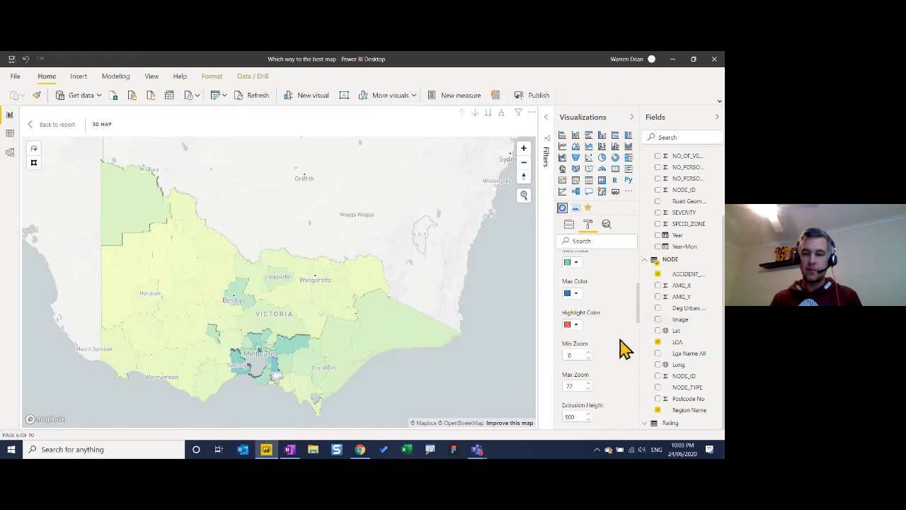
scroll(619, 345, down, 2)
scroll(622, 345, down, 2)
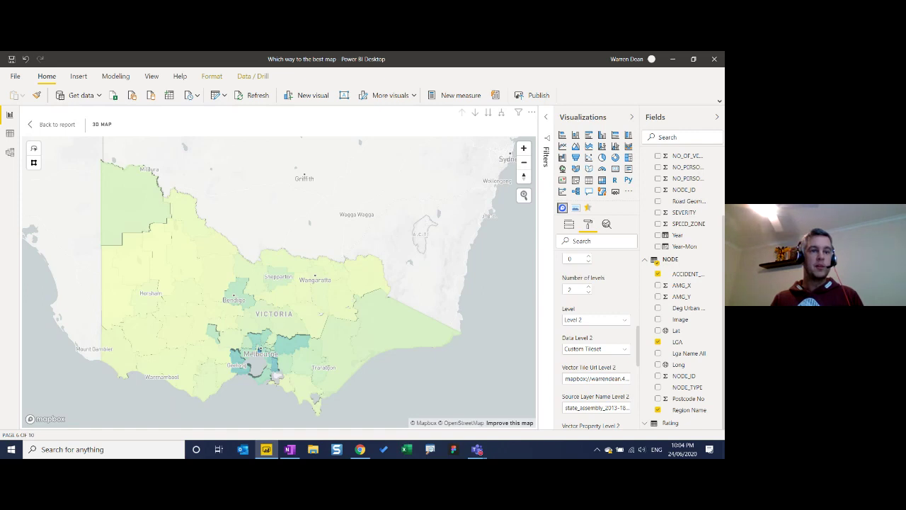
Tilt the Mapbox choropleth into a 3D view and examine the extruded local government areas around Melbourne
scroll(208, 273, up, 3)
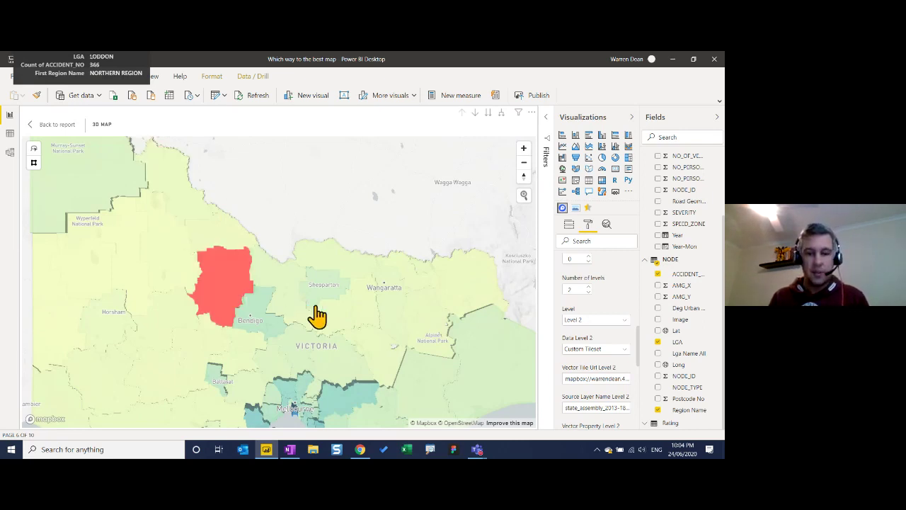
drag(337, 191, 319, 170)
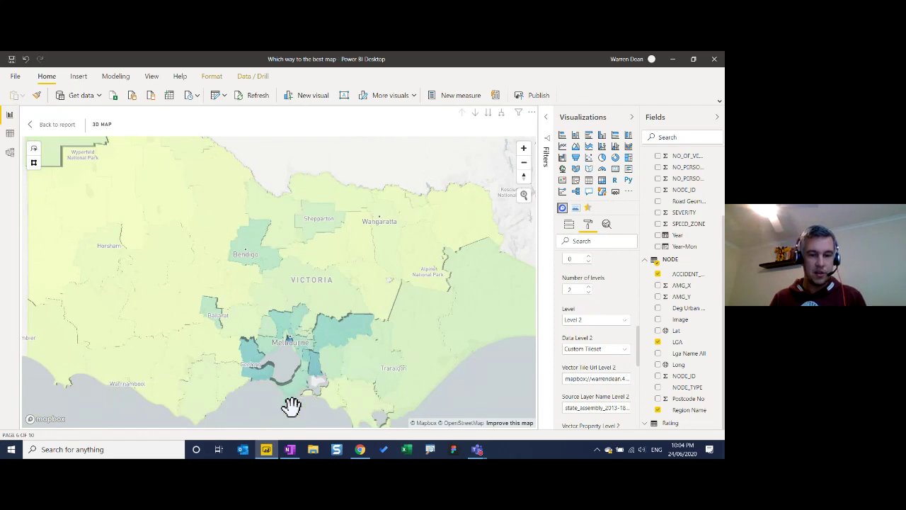
drag(289, 405, 275, 334)
scroll(267, 366, up, 5)
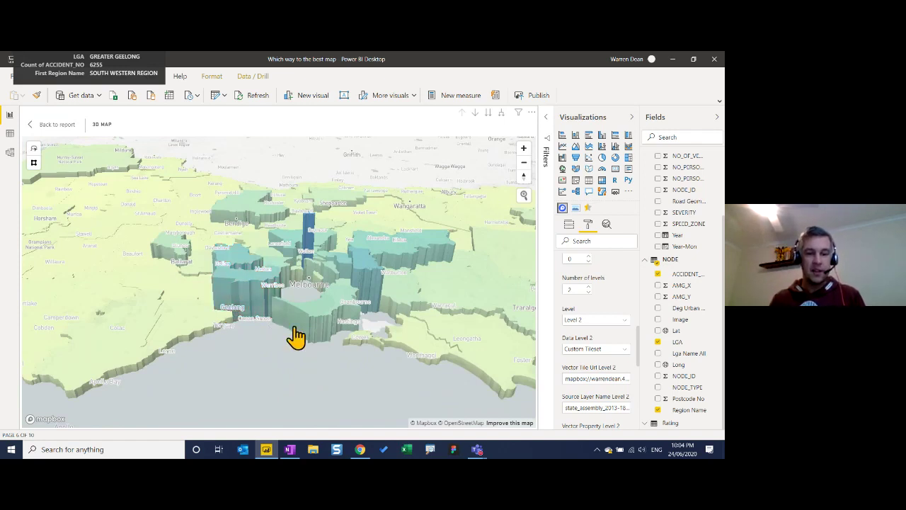
scroll(291, 344, down, 2)
scroll(289, 341, down, 2)
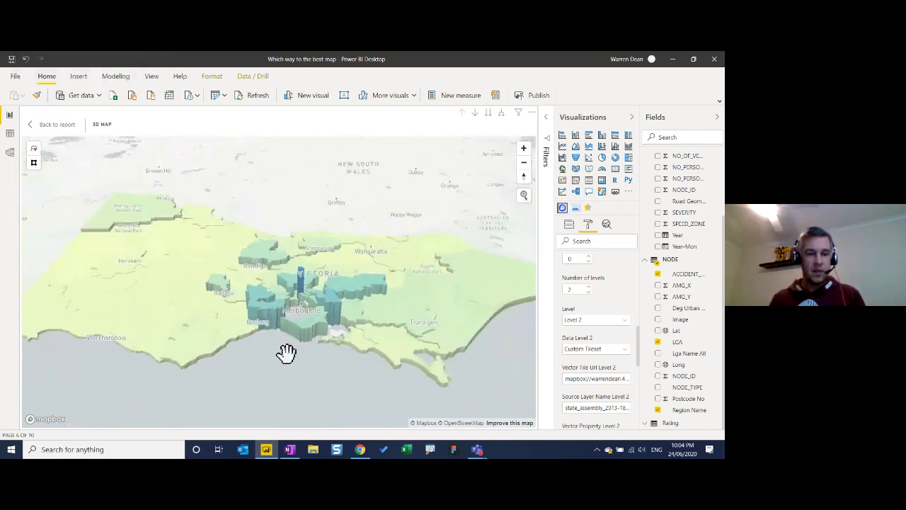
scroll(311, 361, up, 2)
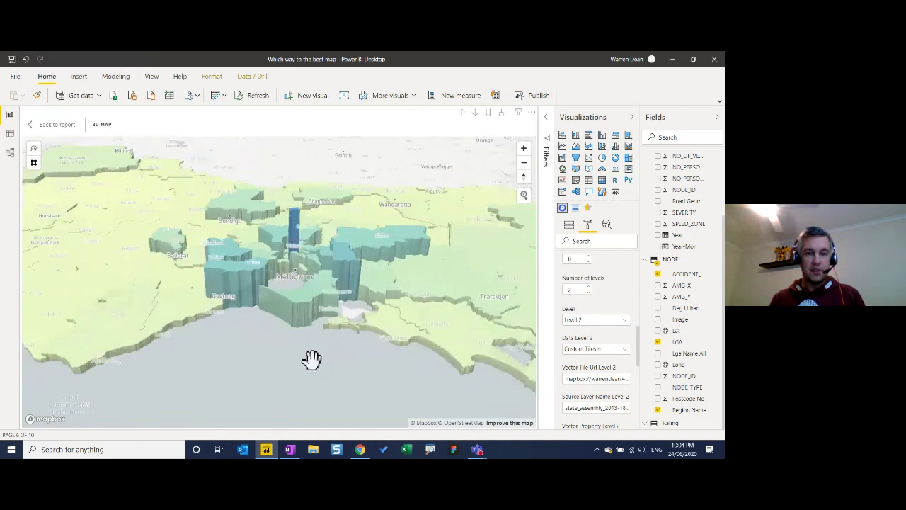
Review the location, color and size fields assigned to the Mapbox map and inspect the extruded areas across Victoria
click(571, 225)
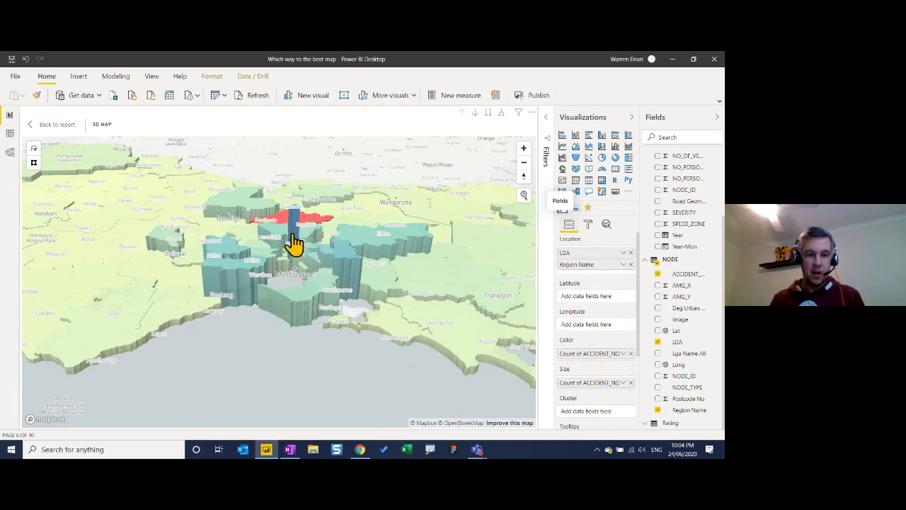
scroll(294, 240, up, 3)
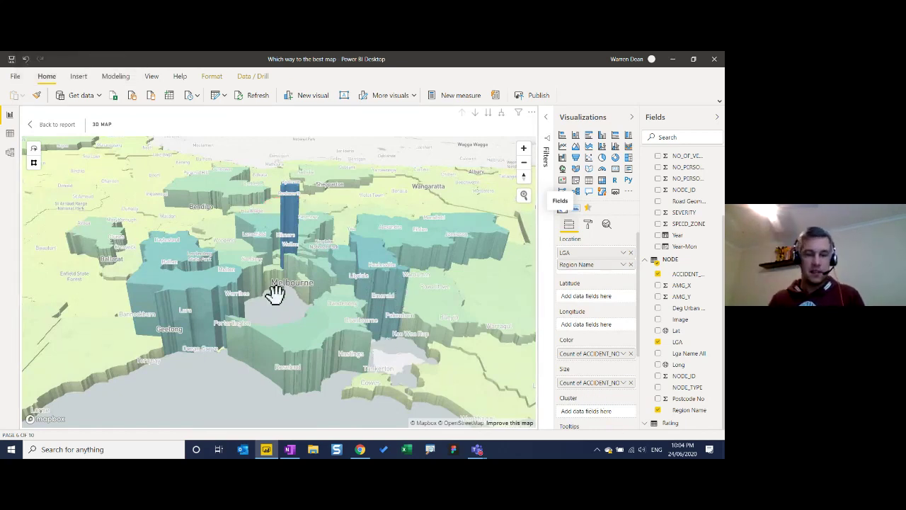
scroll(284, 308, down, 2)
scroll(282, 310, down, 4)
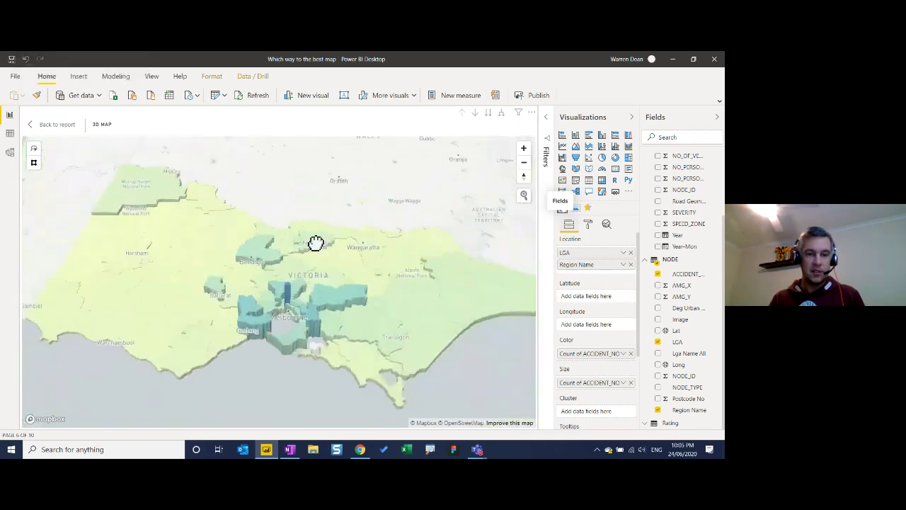
scroll(307, 269, up, 2)
scroll(330, 237, down, 2)
drag(422, 354, 259, 295)
scroll(279, 348, up, 3)
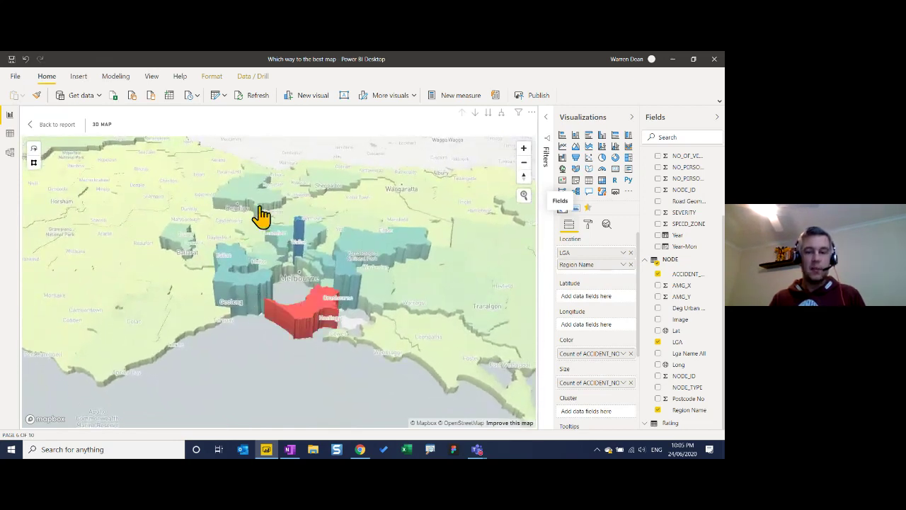
drag(281, 284, 274, 354)
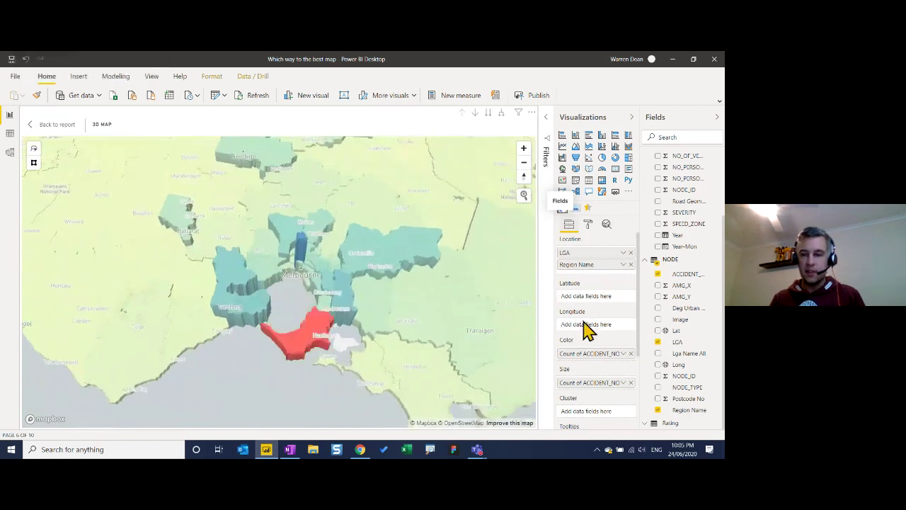
Compare the choropleth's Level 1 and Level 2 tileset sources, finishing with Level 2 selected
click(587, 226)
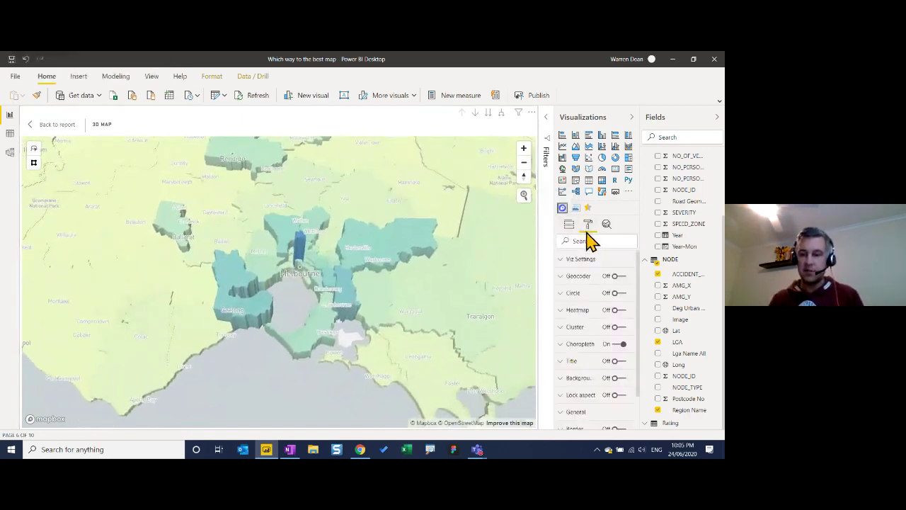
click(587, 346)
scroll(609, 361, down, 4)
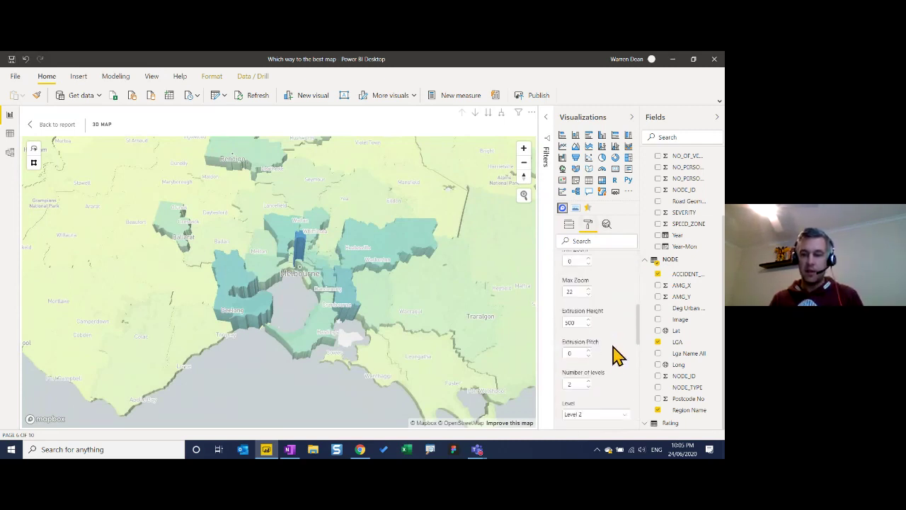
scroll(613, 357, down, 4)
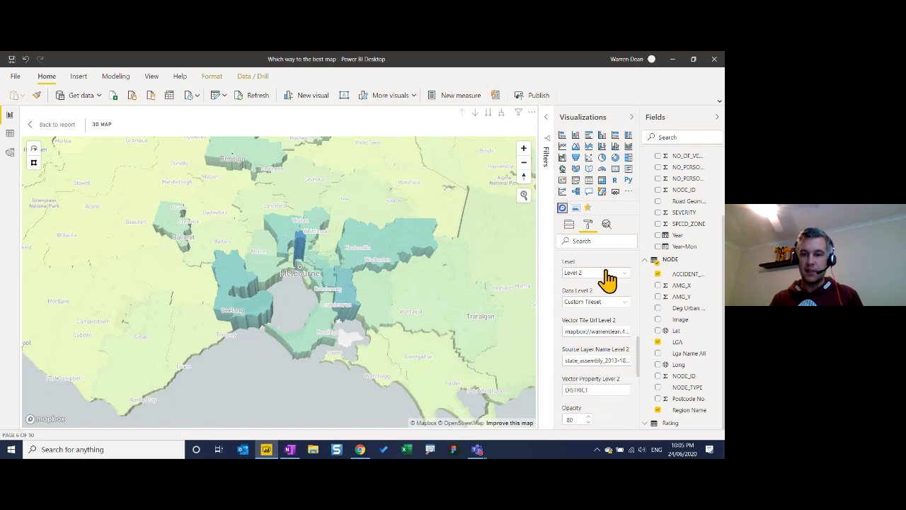
click(606, 272)
click(595, 283)
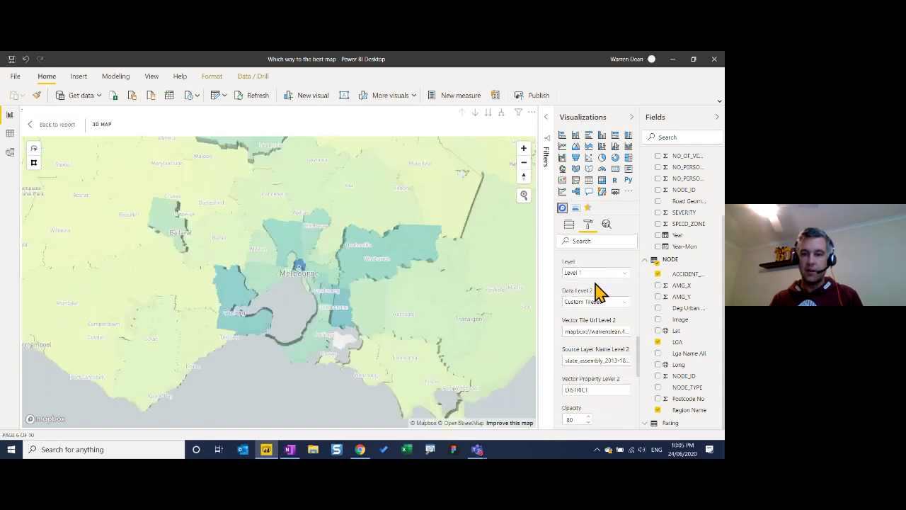
click(599, 278)
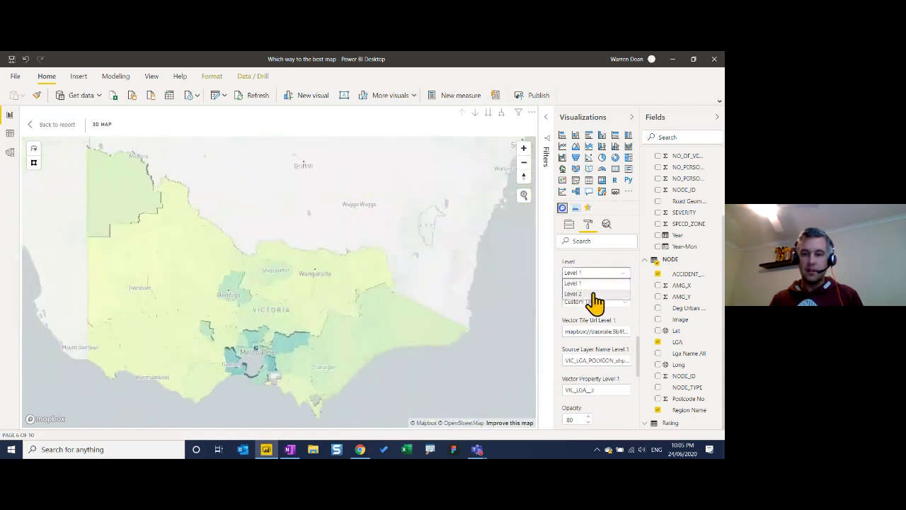
click(596, 293)
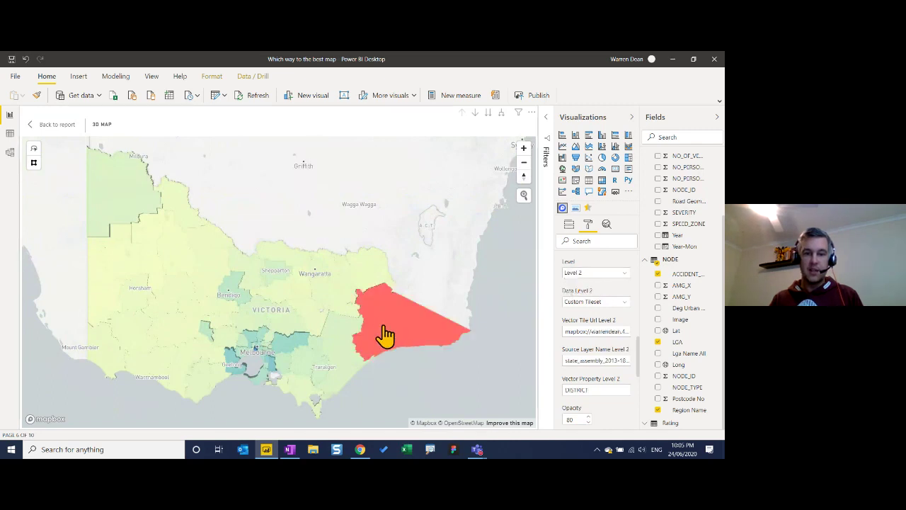
Show the next level of the Mapbox map's location hierarchy and return to the report page
click(489, 113)
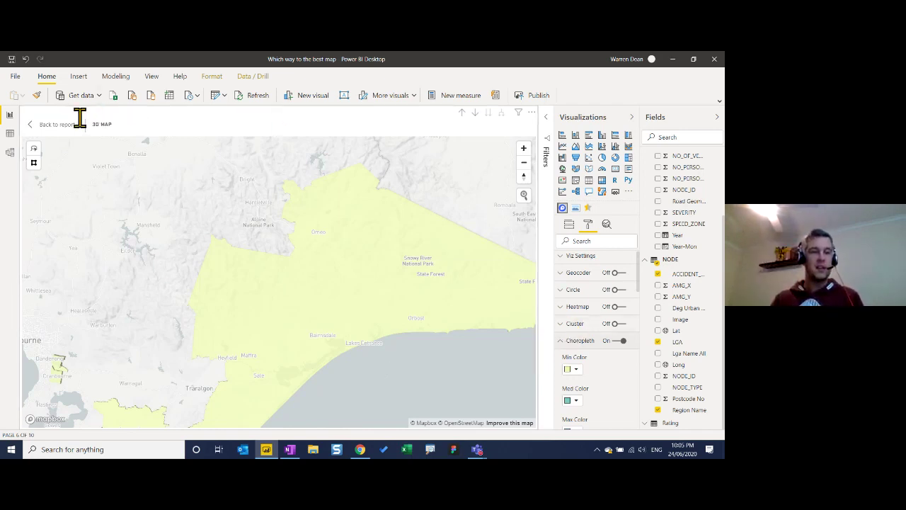
click(56, 132)
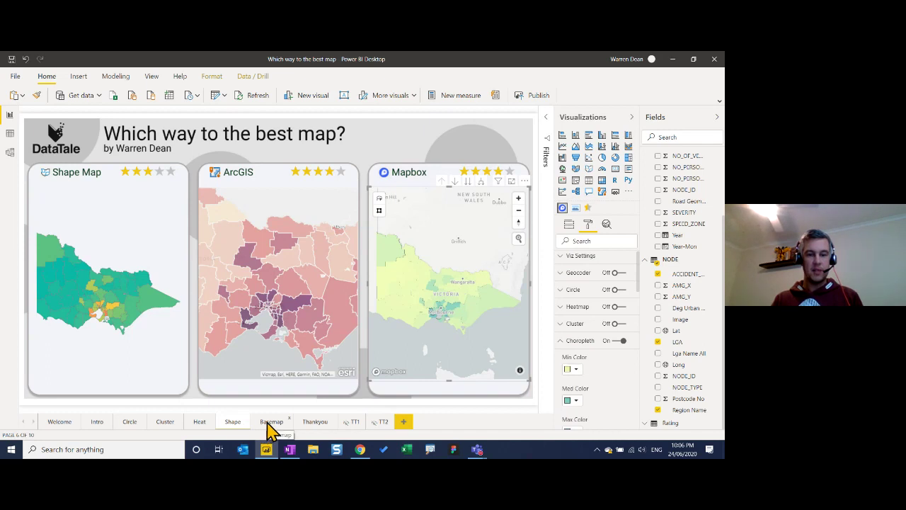
Open the Basemap page and examine the Power BI map's aerial imagery up close in focus mode
click(268, 422)
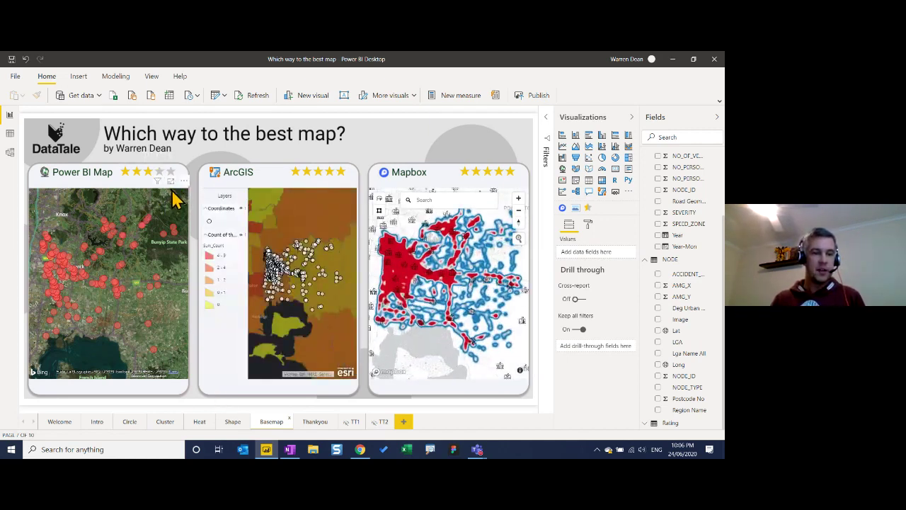
click(170, 181)
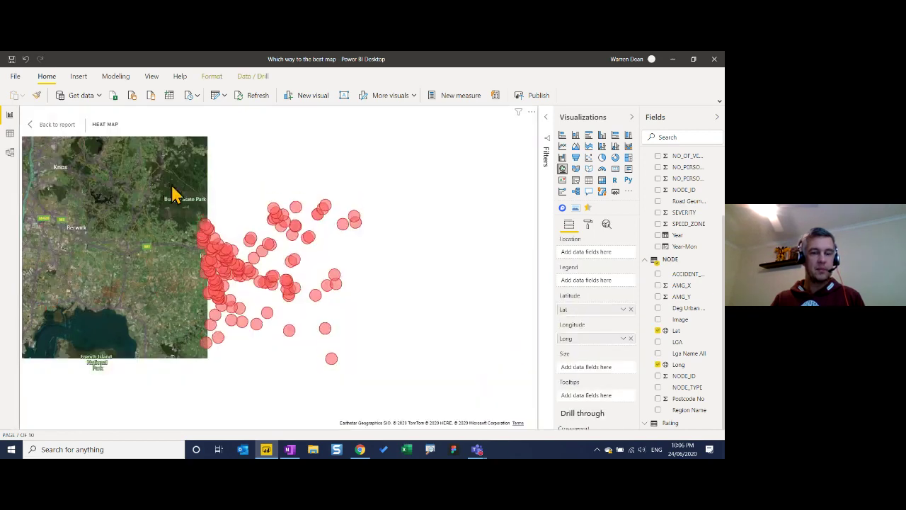
scroll(315, 277, up, 2)
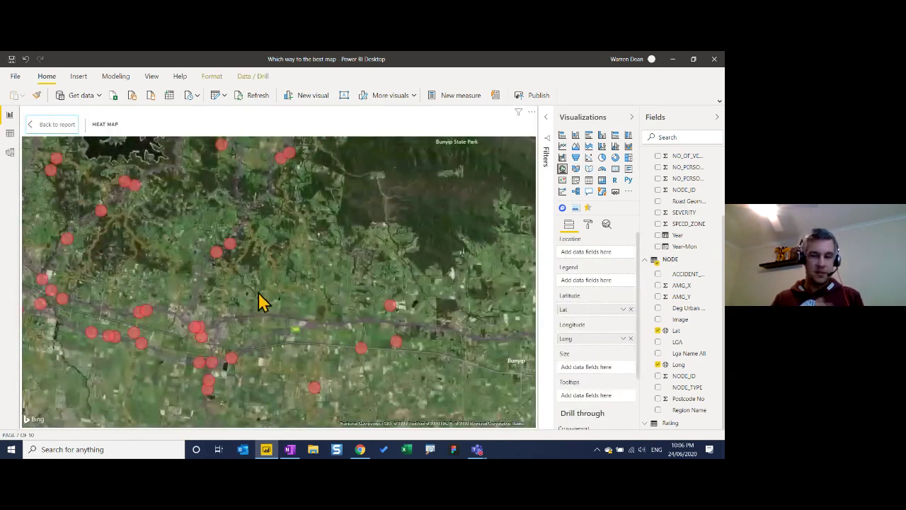
scroll(259, 304, up, 3)
scroll(260, 305, up, 2)
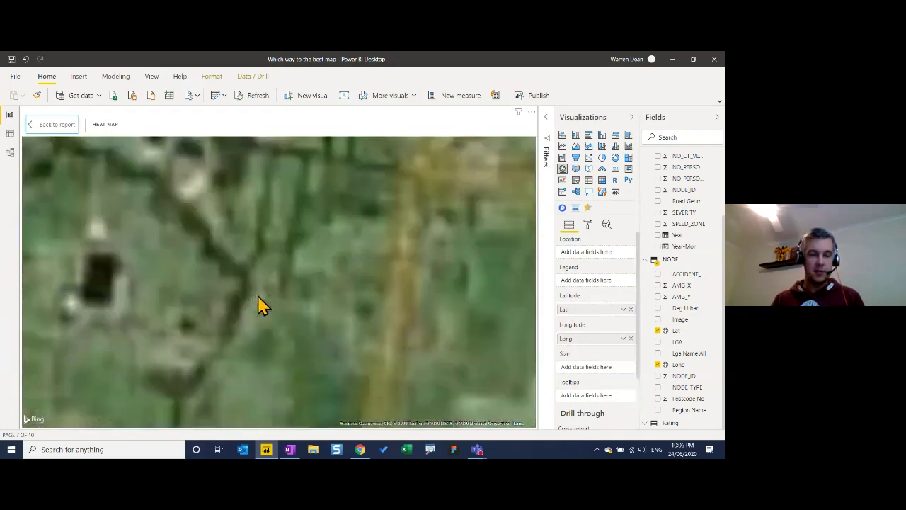
scroll(262, 303, up, 2)
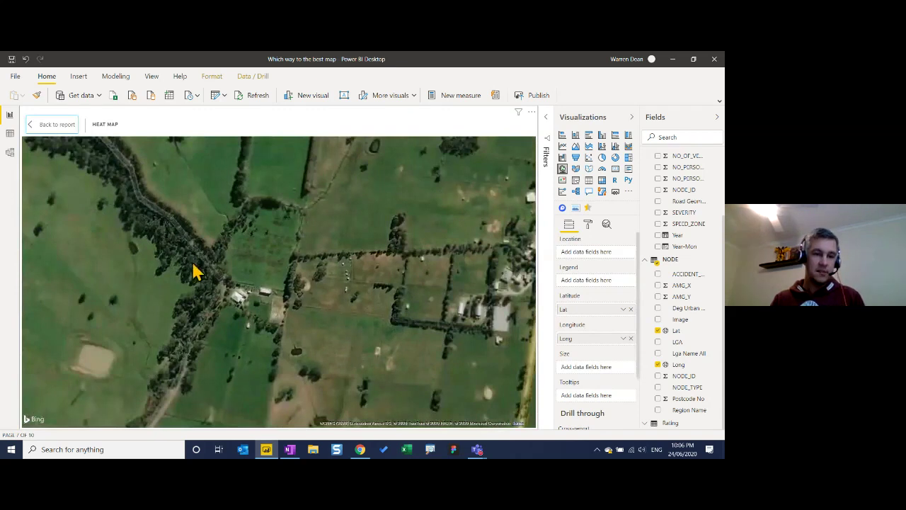
Inspect the aerial basemap's detail along Deep Creek Rd and Seymour Rd, and return to the report page
drag(152, 209, 219, 303)
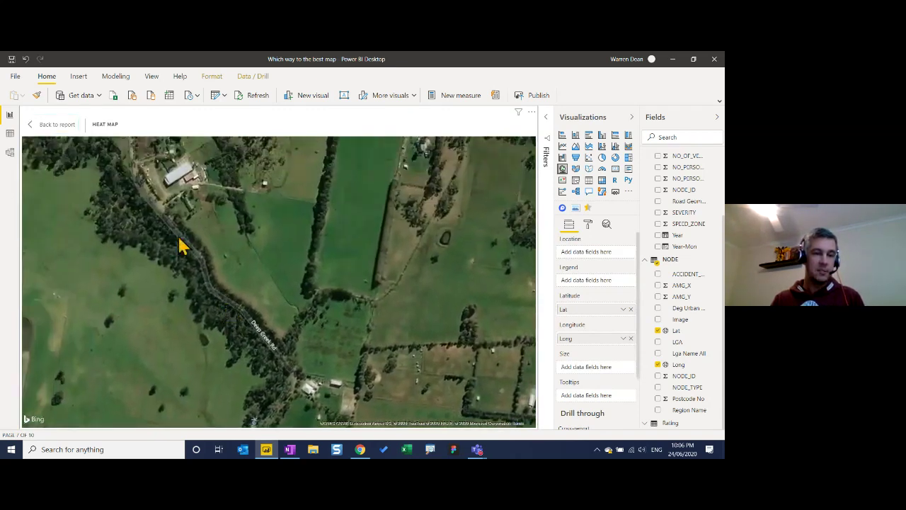
drag(157, 247, 210, 293)
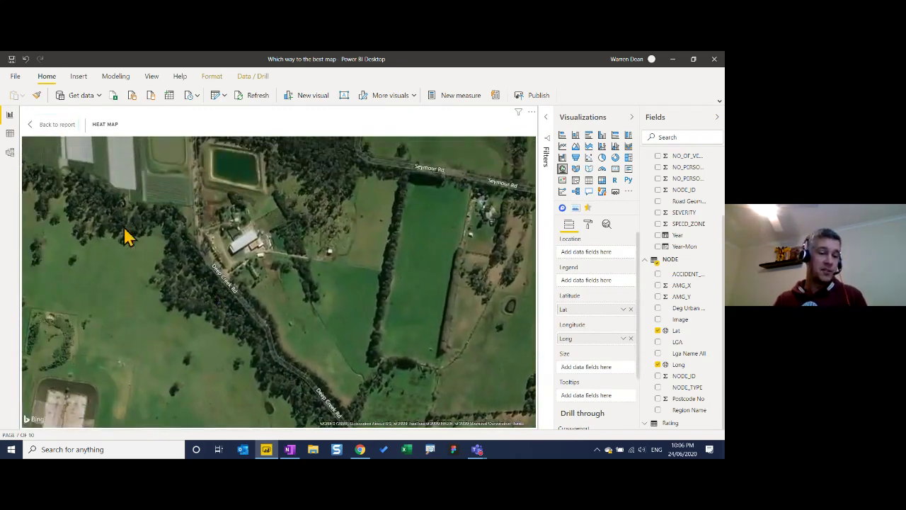
drag(138, 244, 163, 265)
scroll(165, 270, up, 2)
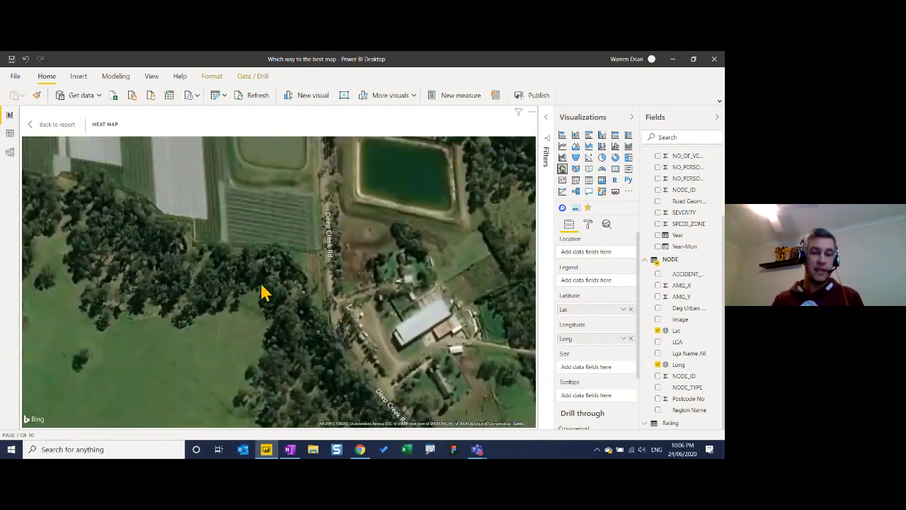
scroll(233, 300, down, 3)
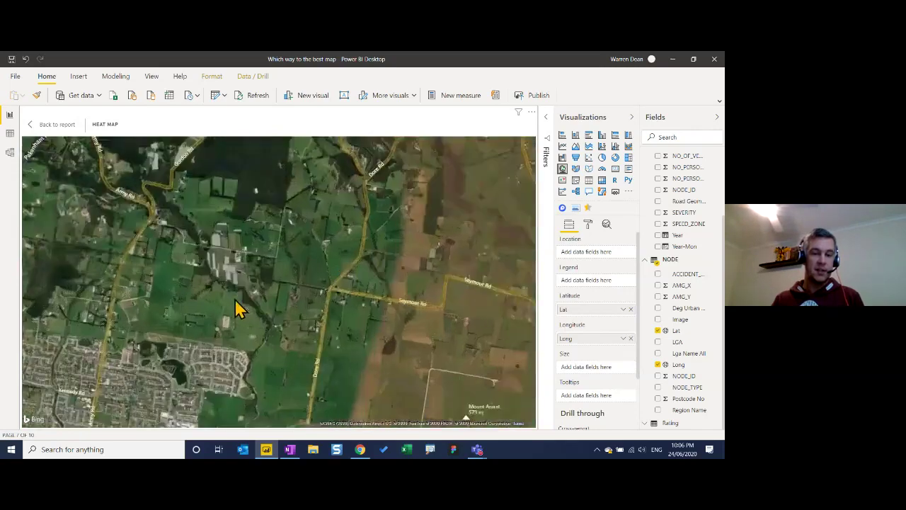
scroll(235, 298, up, 3)
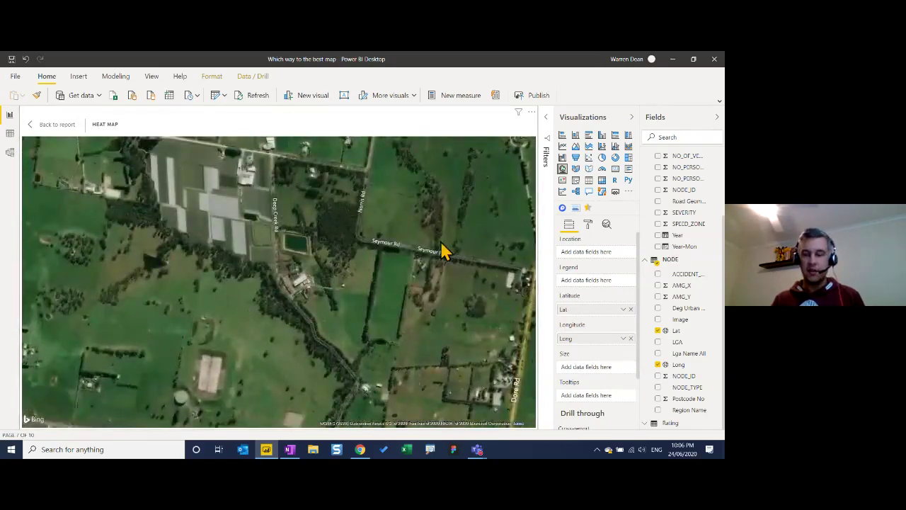
click(58, 126)
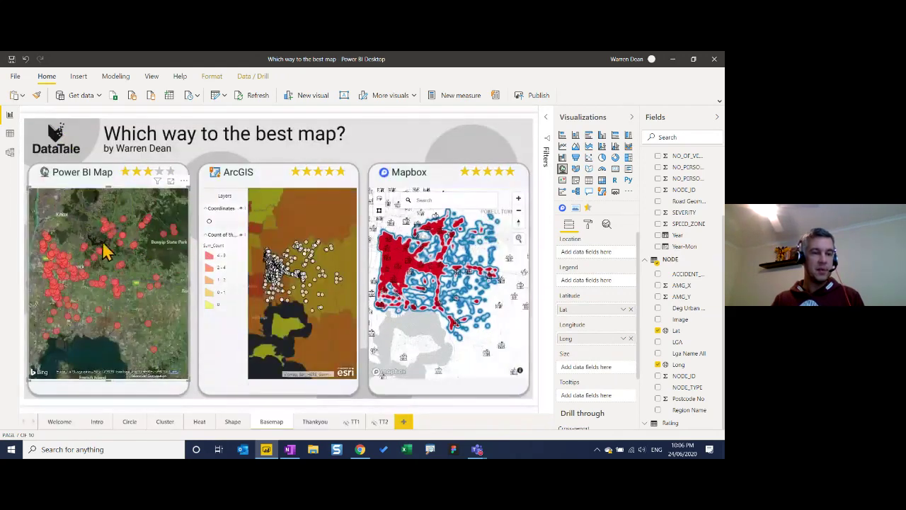
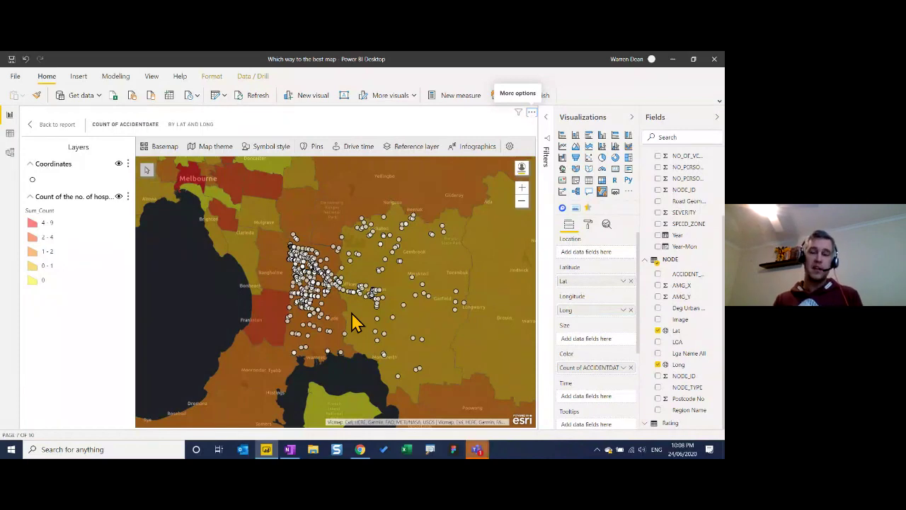
Examine the 2016 USA demographic reference layers offered for the ArcGIS map
click(419, 154)
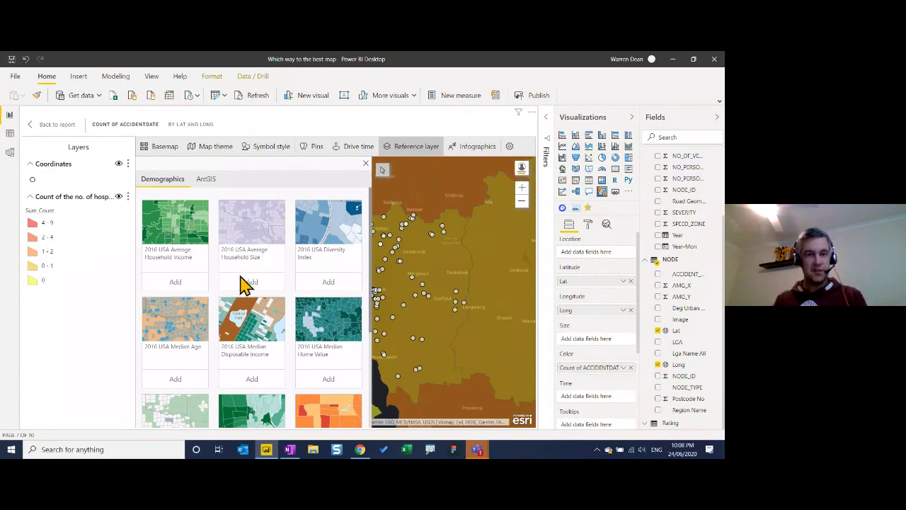
click(245, 284)
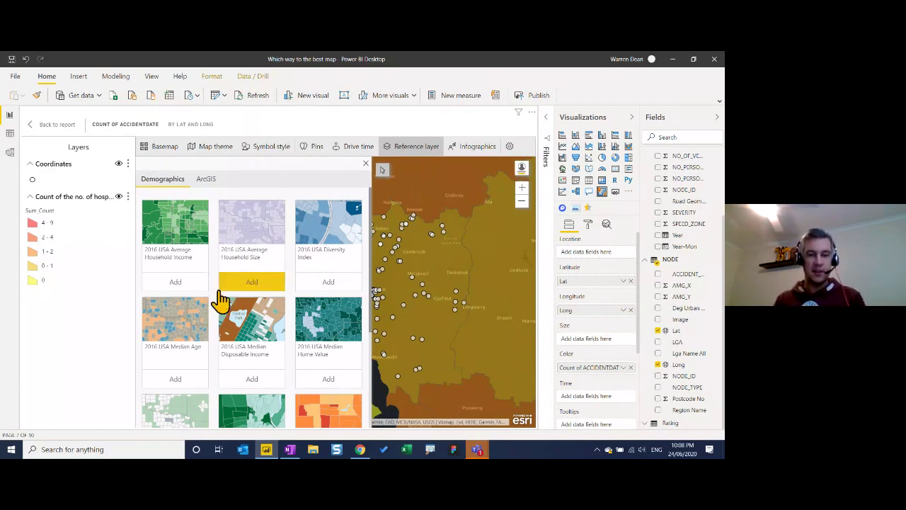
scroll(221, 301, down, 3)
scroll(221, 303, up, 3)
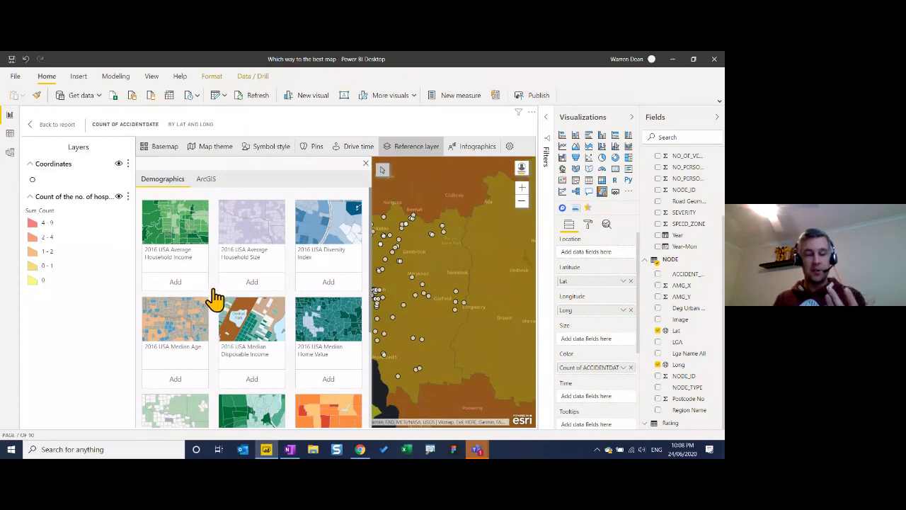
Search the publicly shared ArcGIS reference layers for "uk"
click(206, 180)
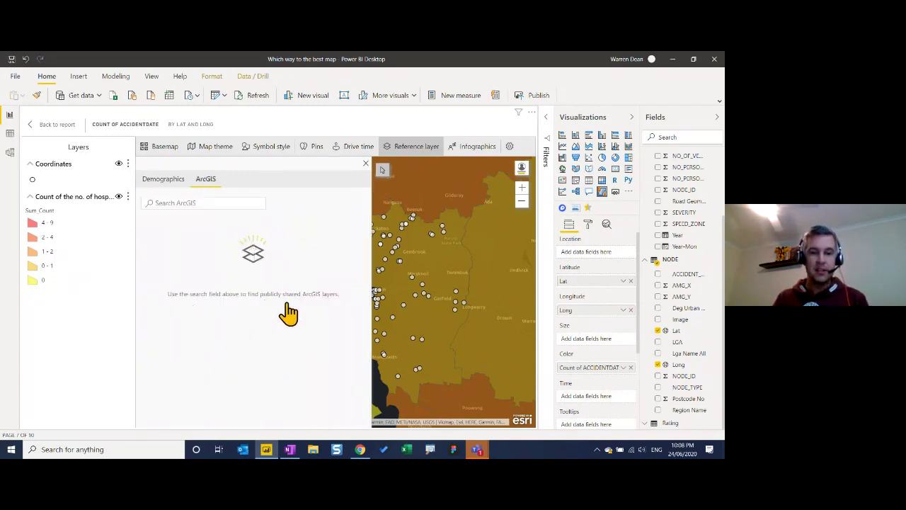
click(178, 202)
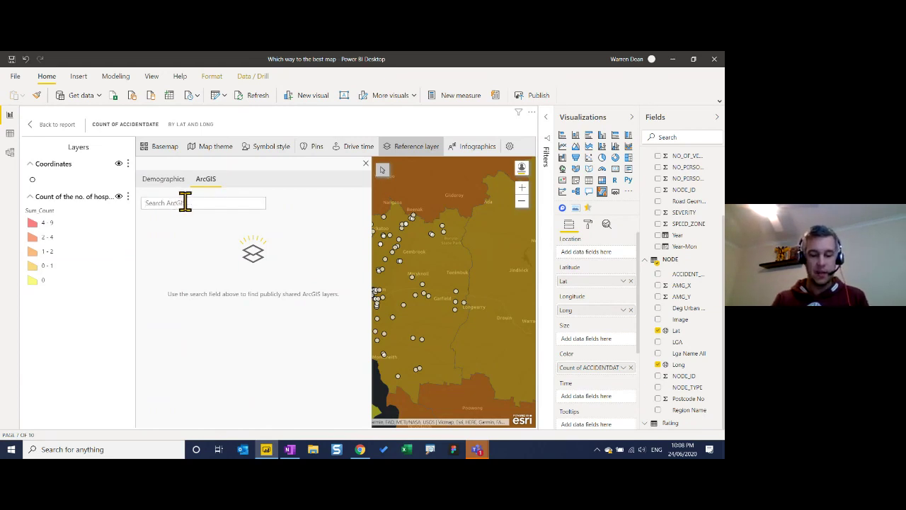
key(Return)
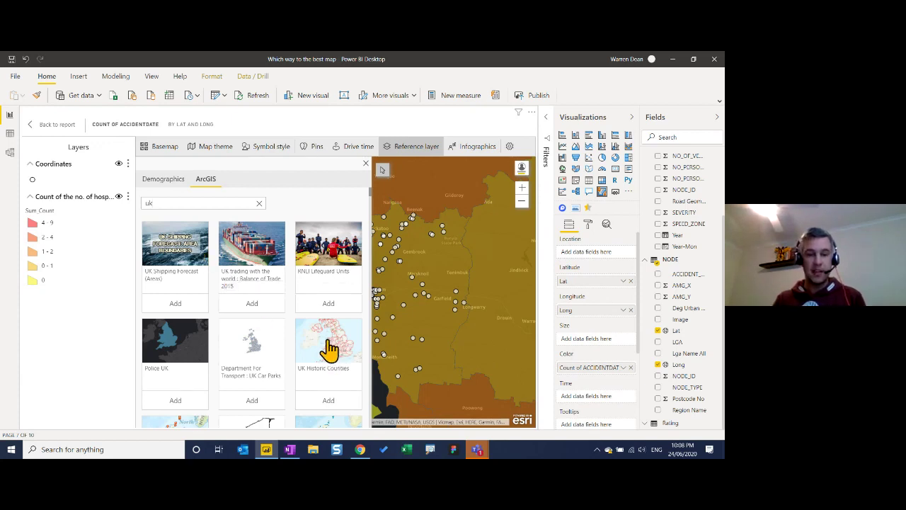
Browse the range of public UK reference layers in the ArcGIS search results, and return to the report page
scroll(244, 347, down, 1)
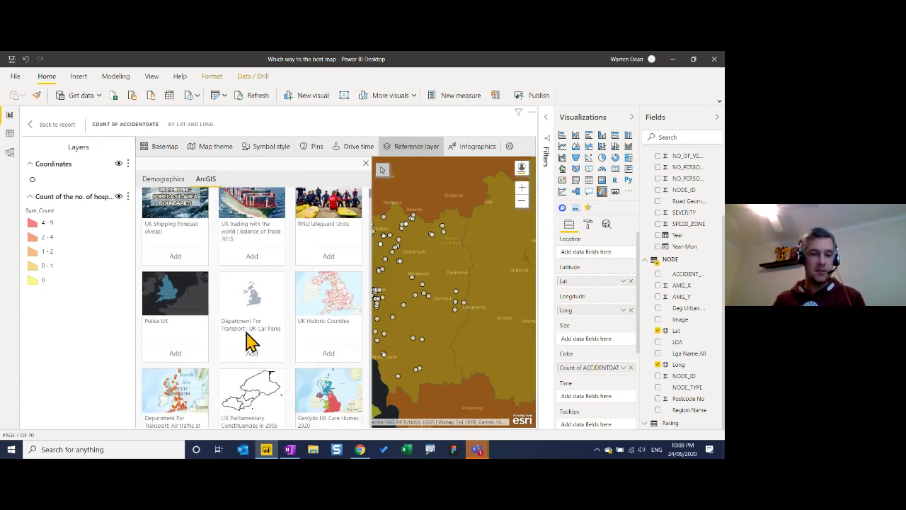
scroll(178, 303, down, 4)
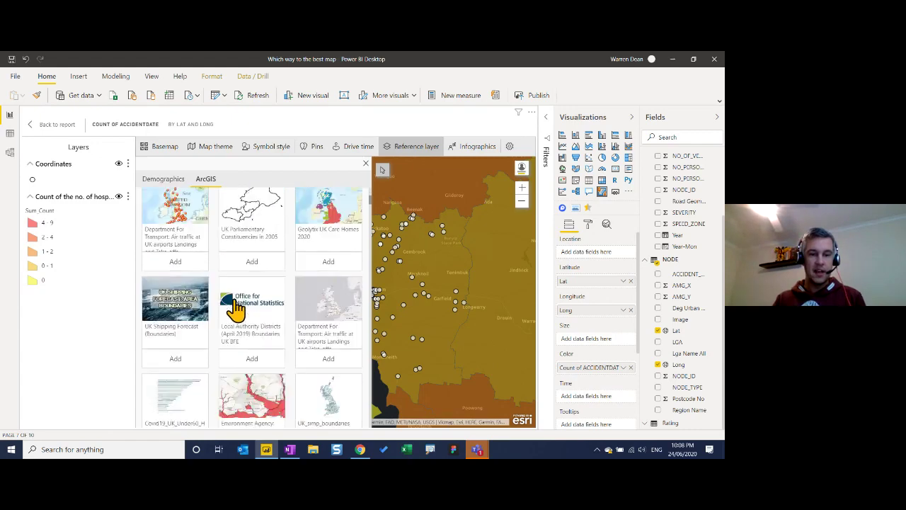
scroll(237, 310, down, 10)
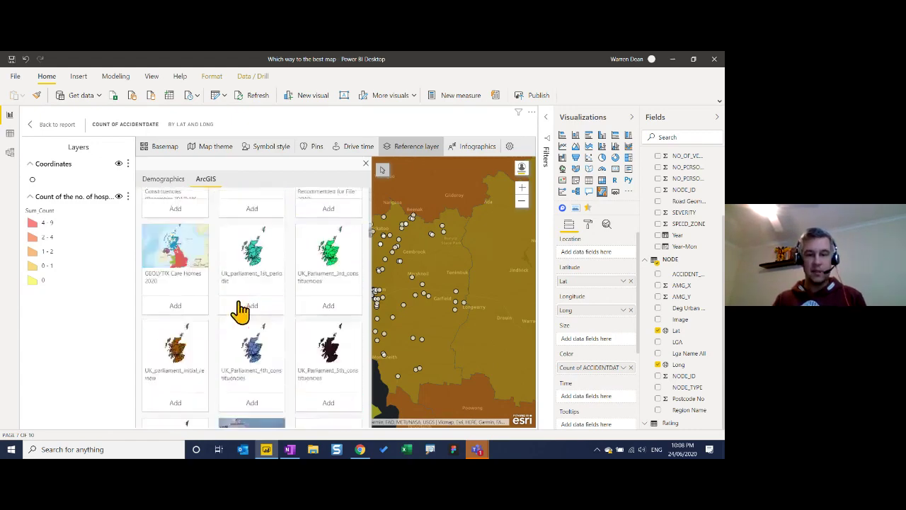
scroll(239, 312, down, 5)
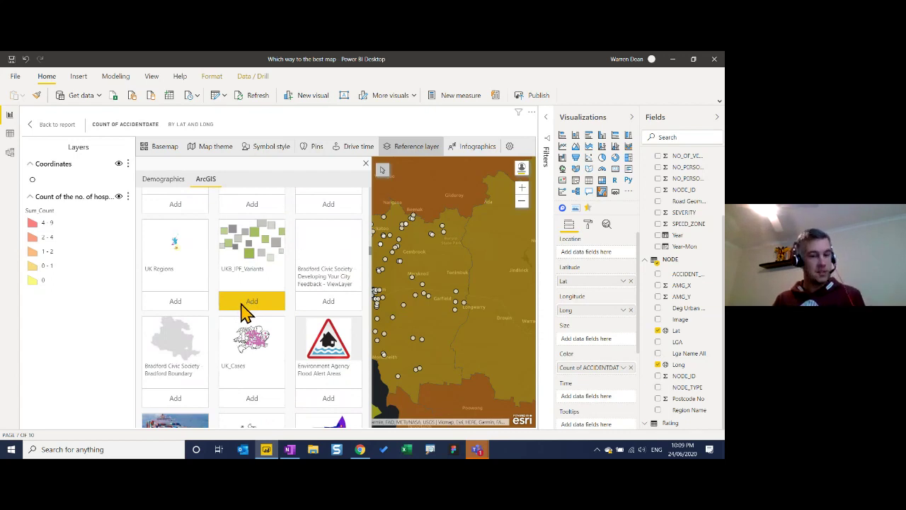
scroll(240, 309, down, 6)
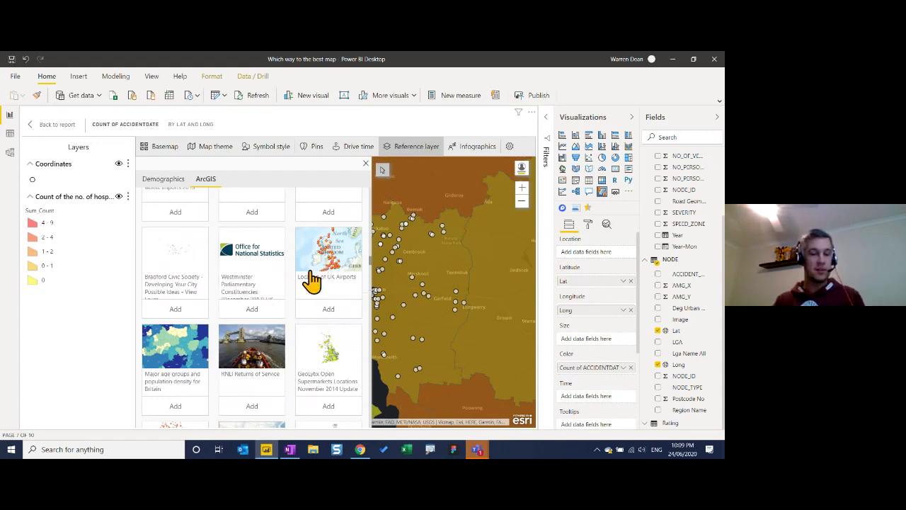
scroll(291, 322, down, 5)
scroll(290, 321, down, 10)
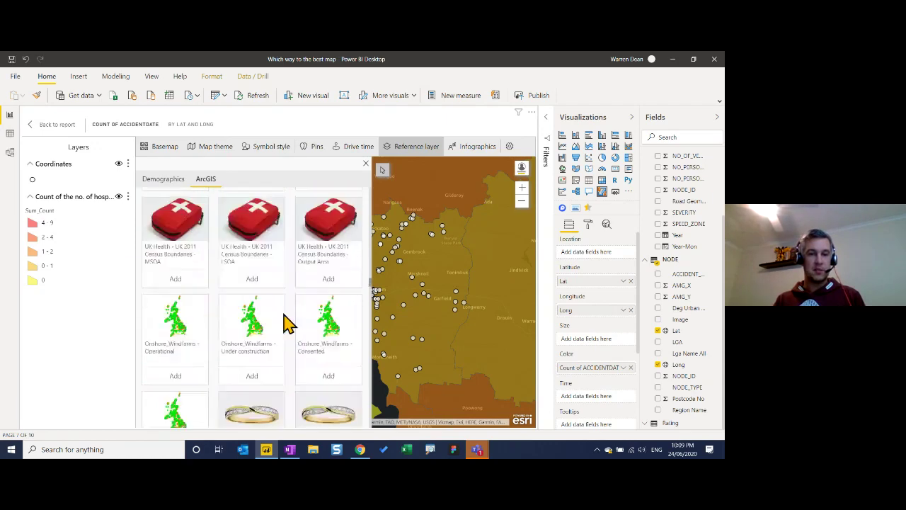
scroll(290, 322, down, 4)
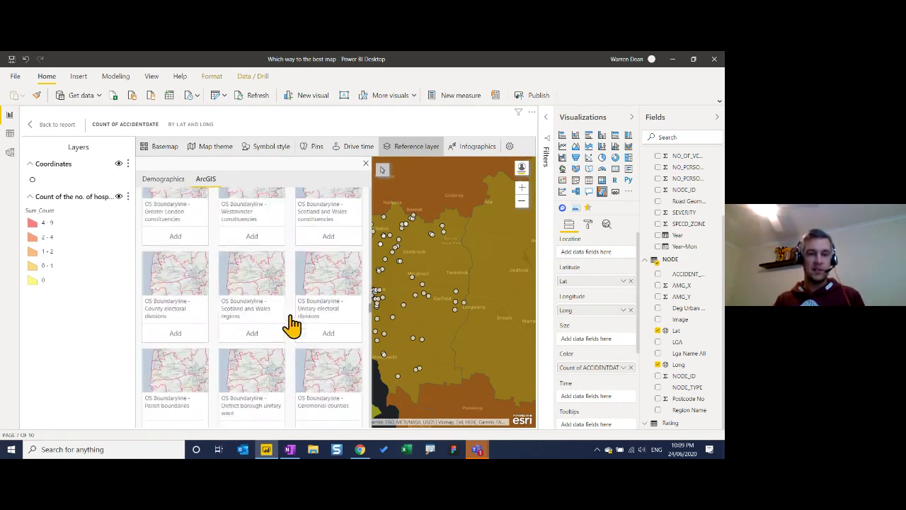
scroll(270, 322, down, 4)
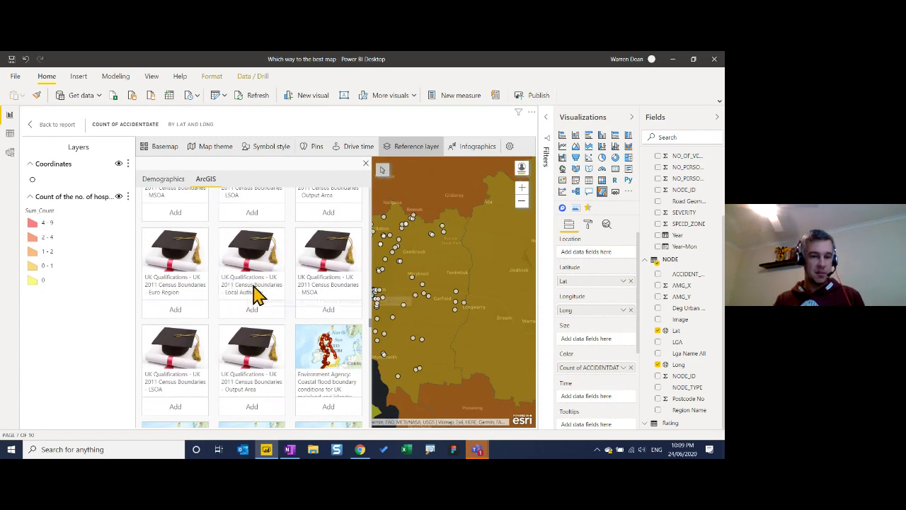
scroll(241, 297, down, 3)
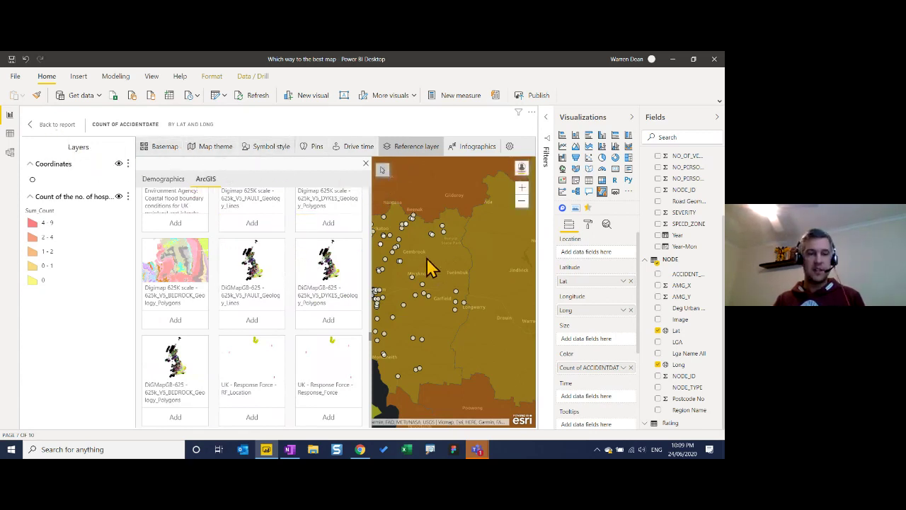
click(55, 127)
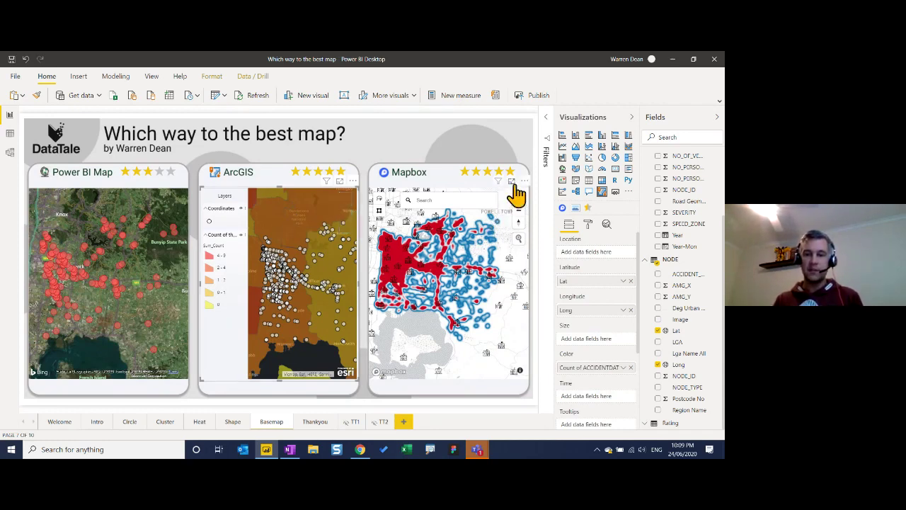
Show the Mapbox map in focus mode and examine the accident heat and basemap building icons up close around Pakenham
click(512, 182)
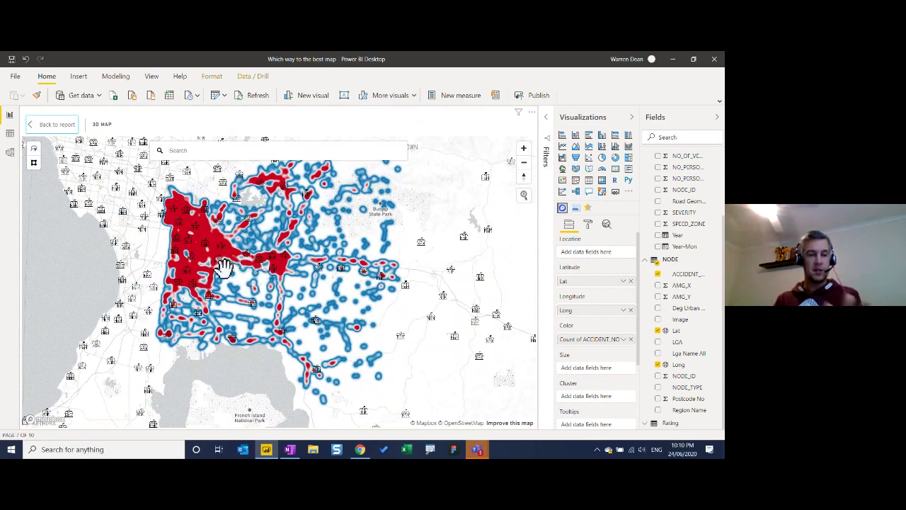
scroll(223, 267, up, 5)
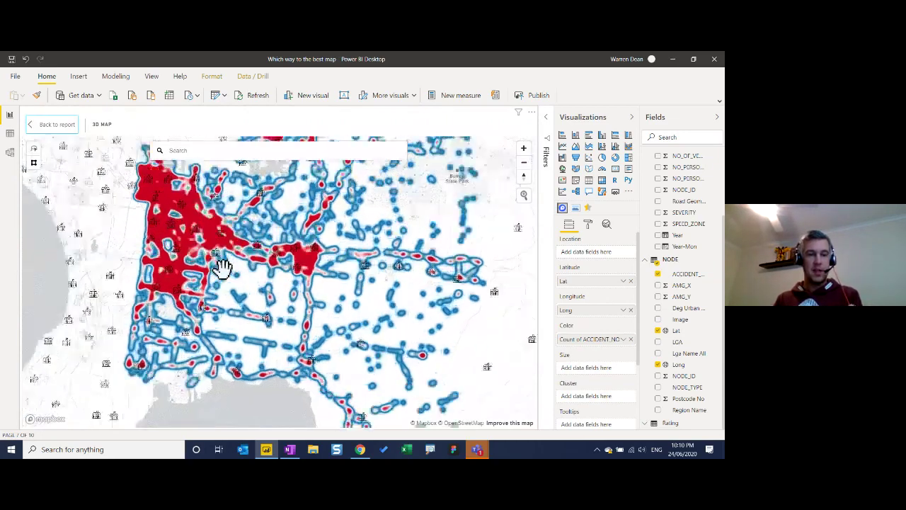
drag(223, 263, 261, 320)
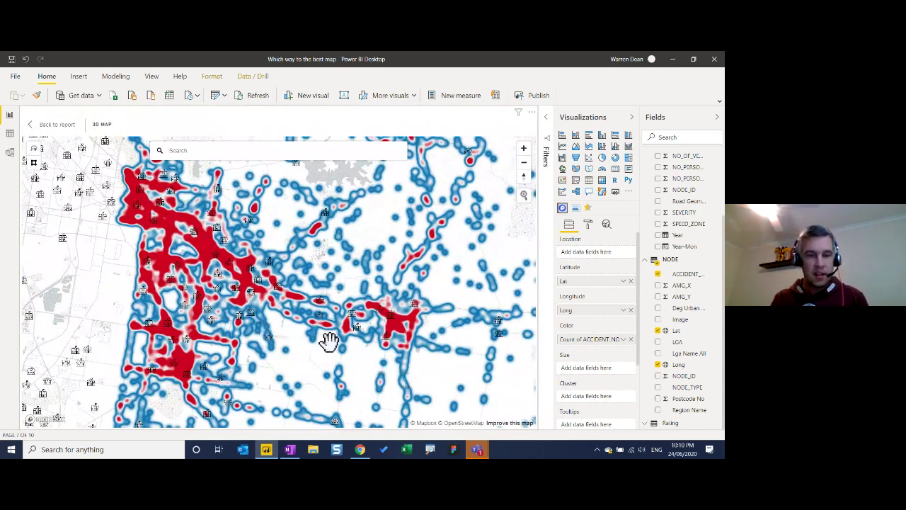
scroll(330, 340, up, 1)
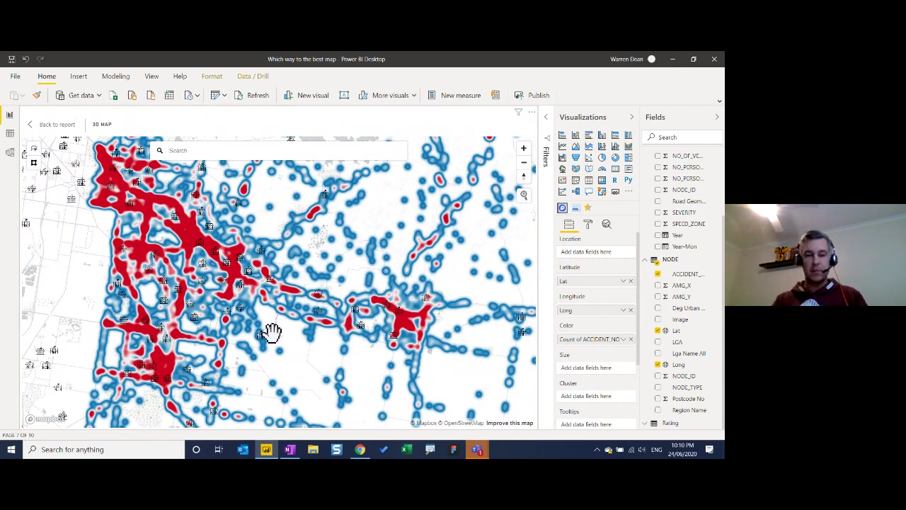
scroll(266, 332, up, 1)
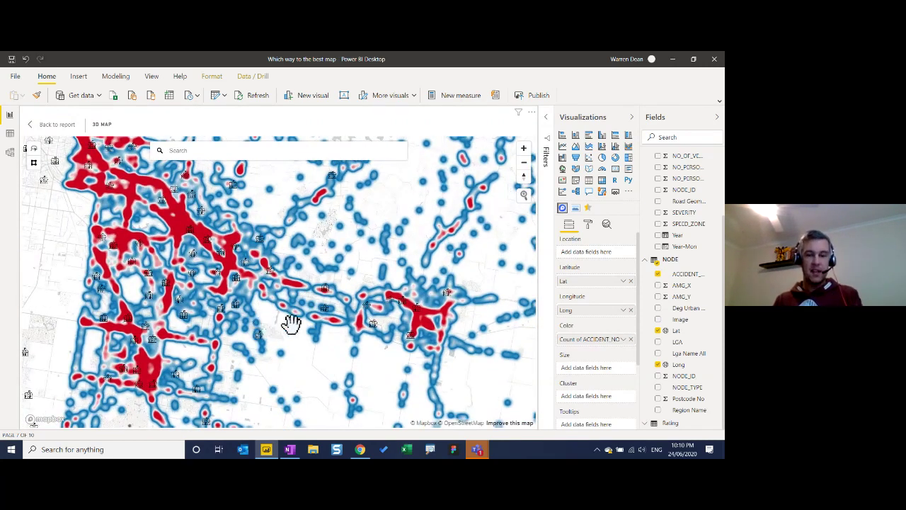
scroll(289, 308, up, 1)
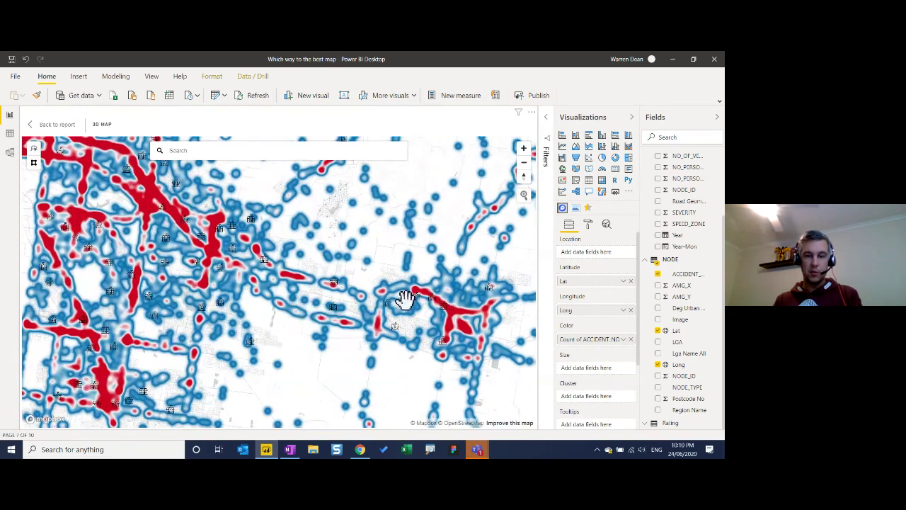
scroll(405, 299, up, 3)
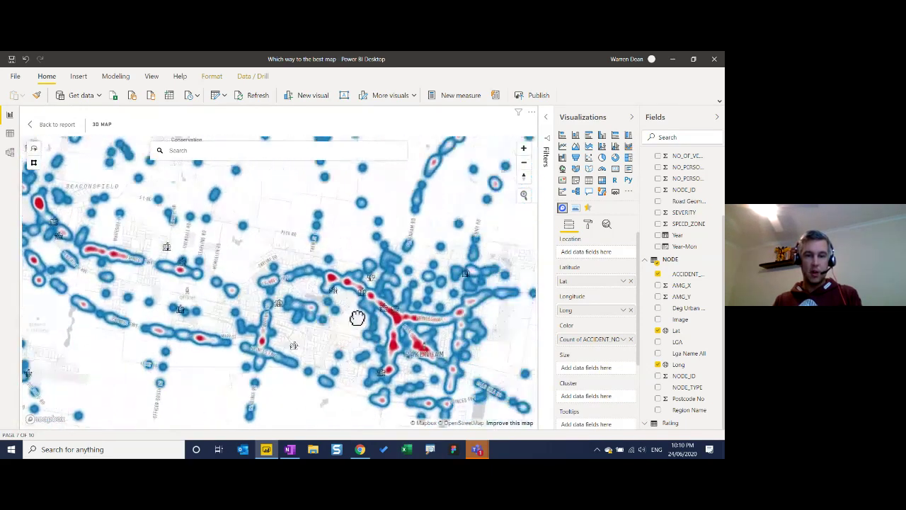
scroll(386, 315, up, 4)
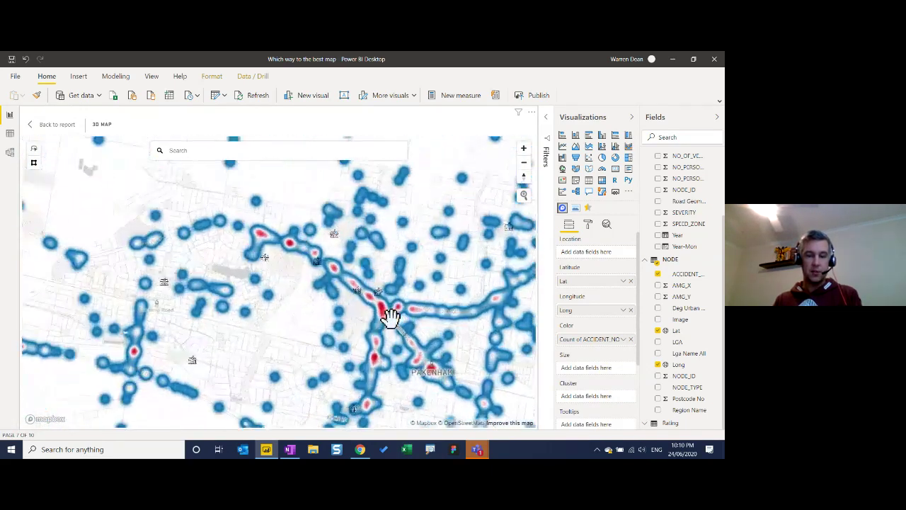
scroll(384, 313, down, 2)
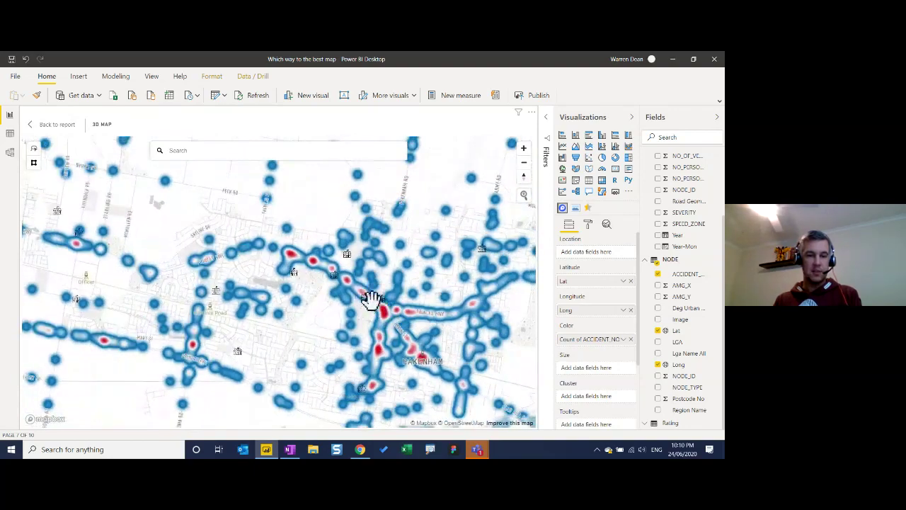
Inspect the Mapbox heat map and building icons from Beaconsfield and Narre Warren across to Thompsons Rd in Cranbourne North
scroll(240, 296, up, 3)
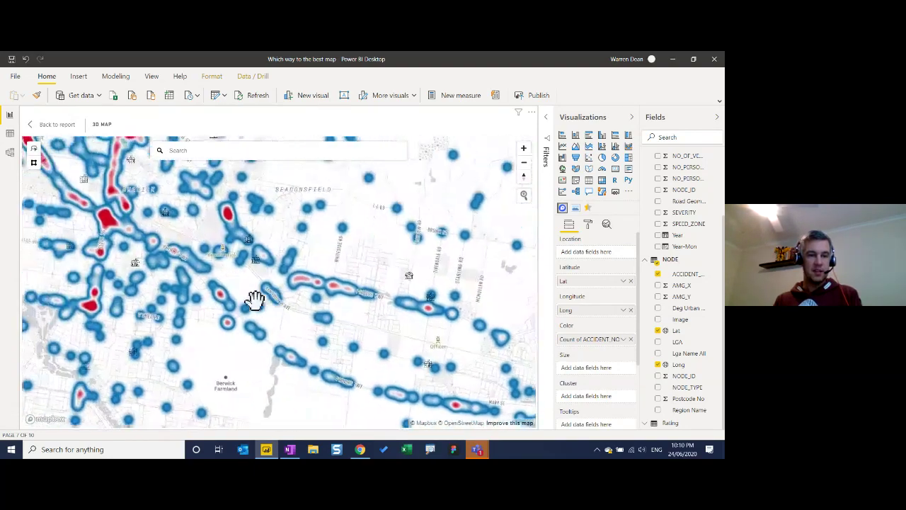
scroll(370, 318, down, 3)
scroll(348, 319, up, 1)
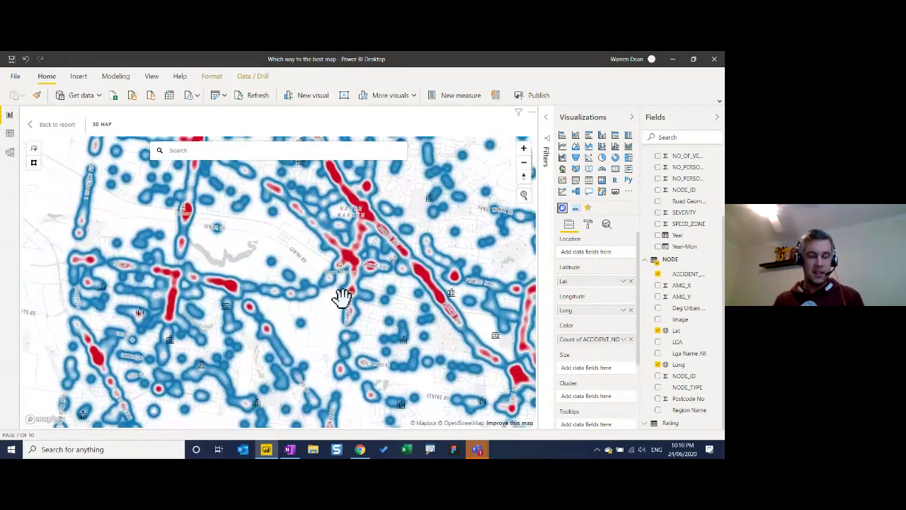
drag(191, 177, 228, 326)
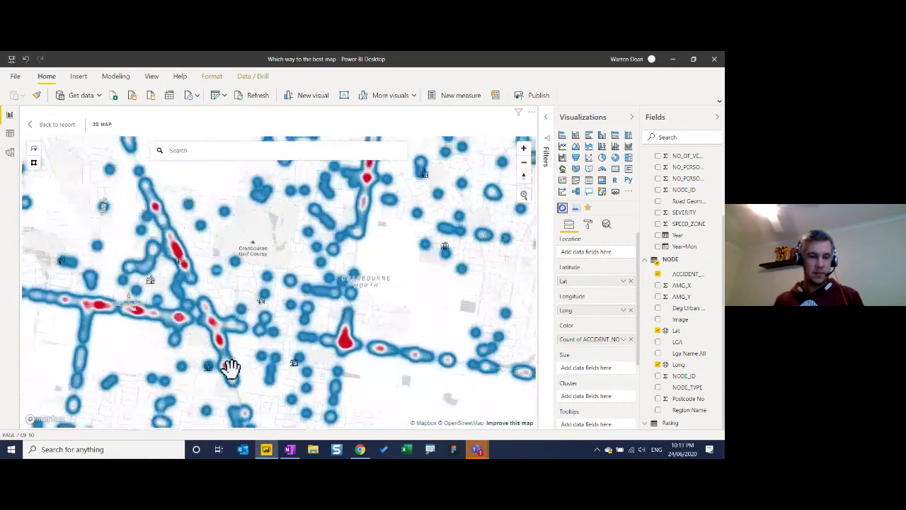
scroll(177, 303, down, 3)
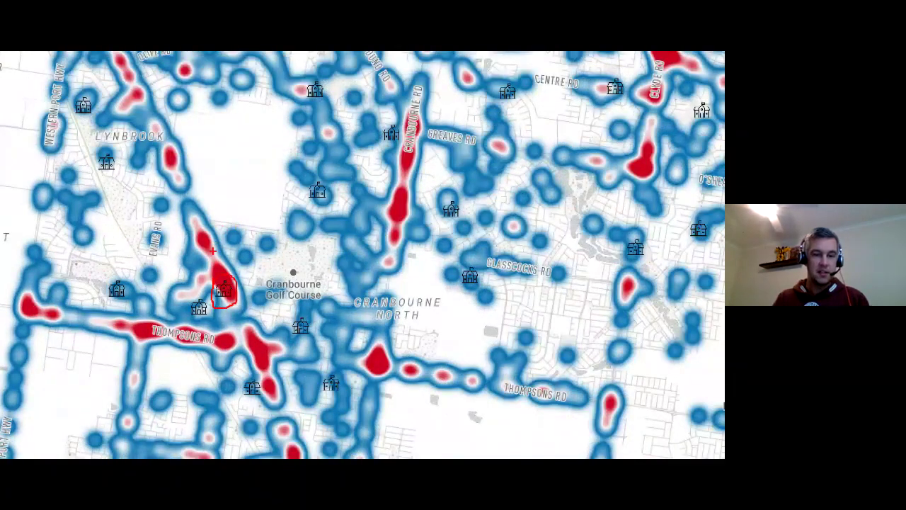
drag(252, 314, 257, 319)
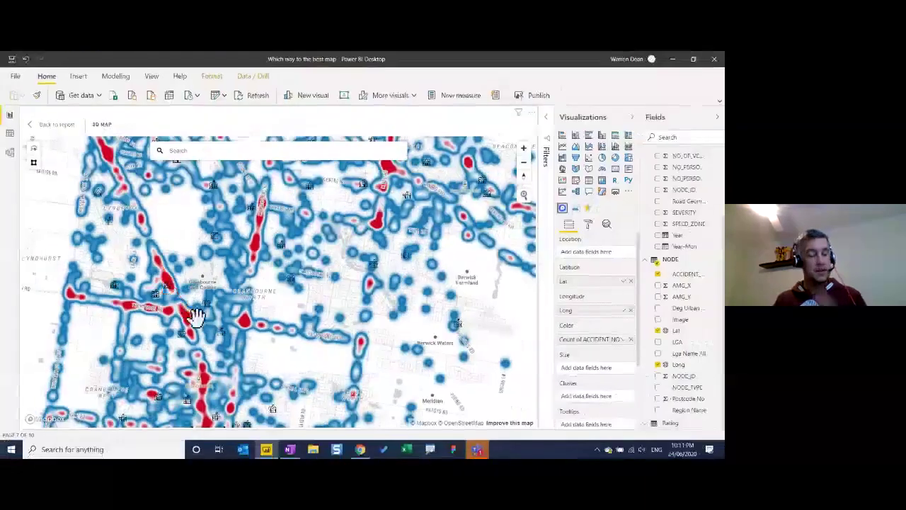
Switch to the Chrome window that holds the Mapbox Studio page
click(360, 449)
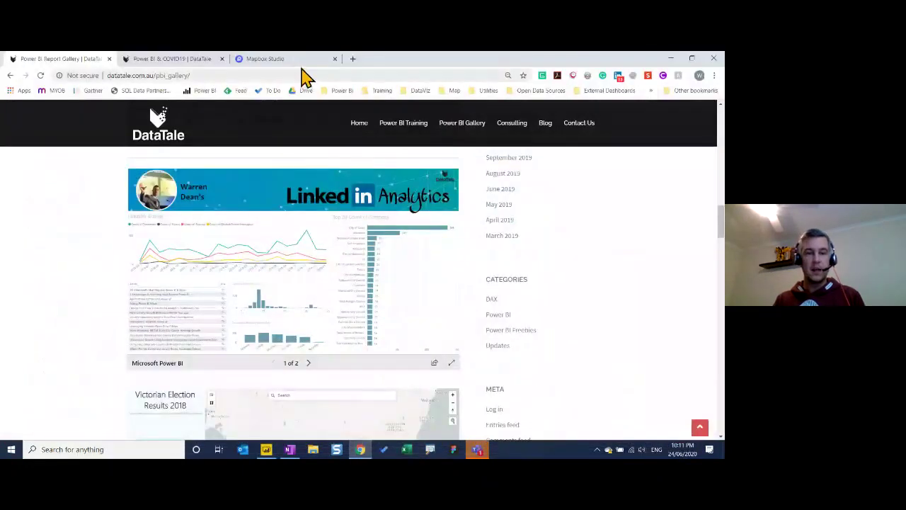
Open the PBI - Water & Parks style in Mapbox Studio and examine its parks and water areas at several zoom levels
click(301, 61)
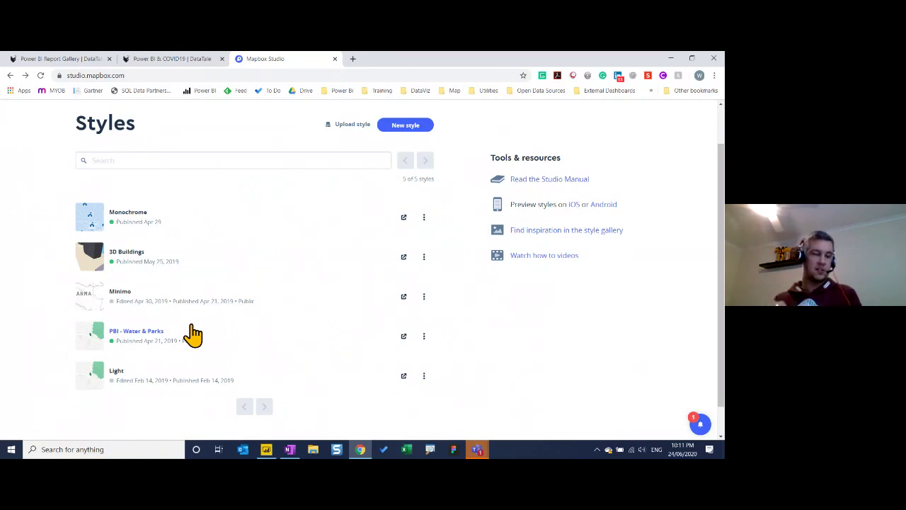
click(151, 331)
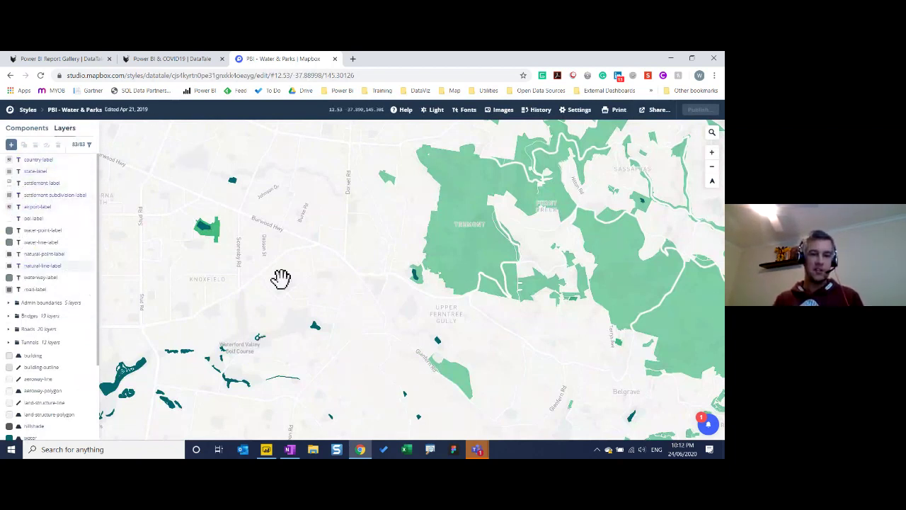
drag(42, 225, 40, 302)
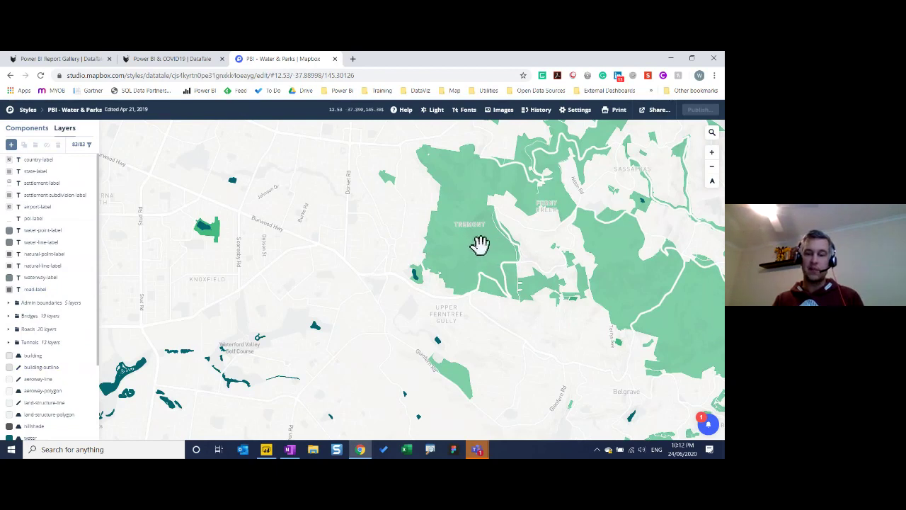
scroll(421, 271, up, 5)
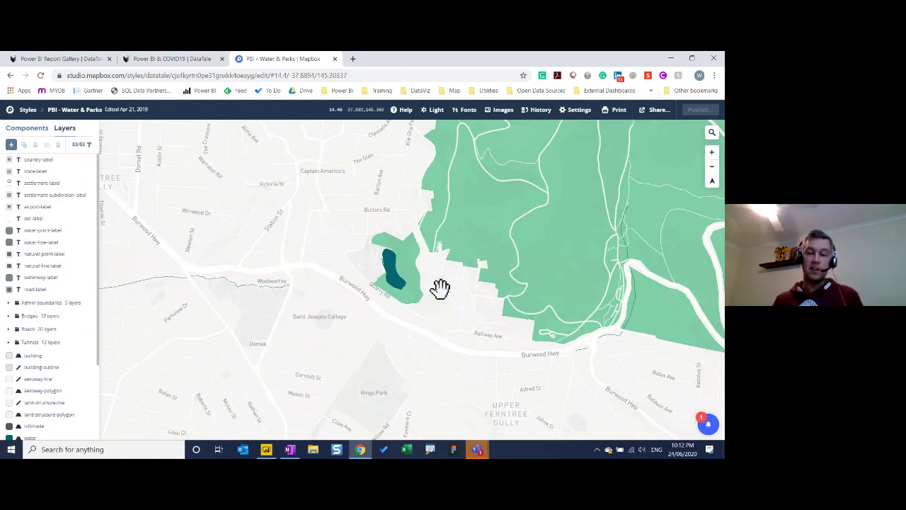
scroll(429, 281, down, 1)
scroll(429, 281, down, 4)
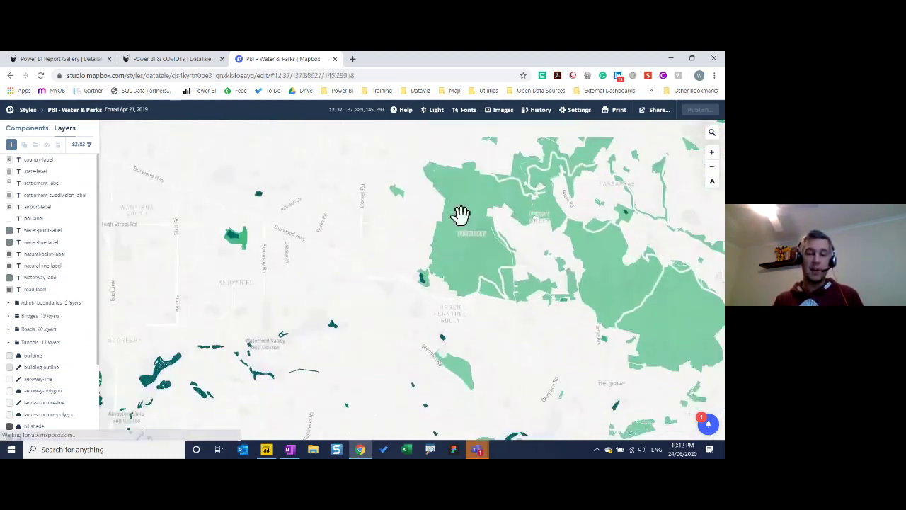
scroll(189, 347, down, 1)
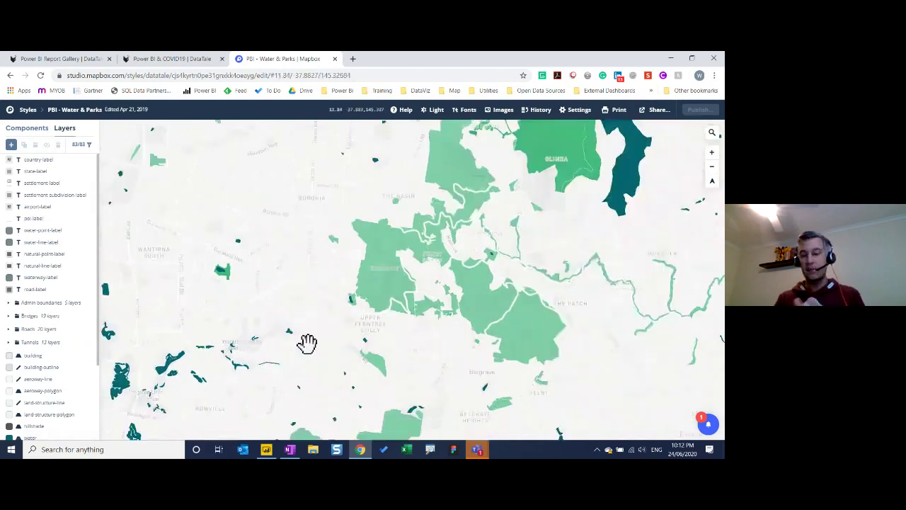
scroll(396, 286, up, 4)
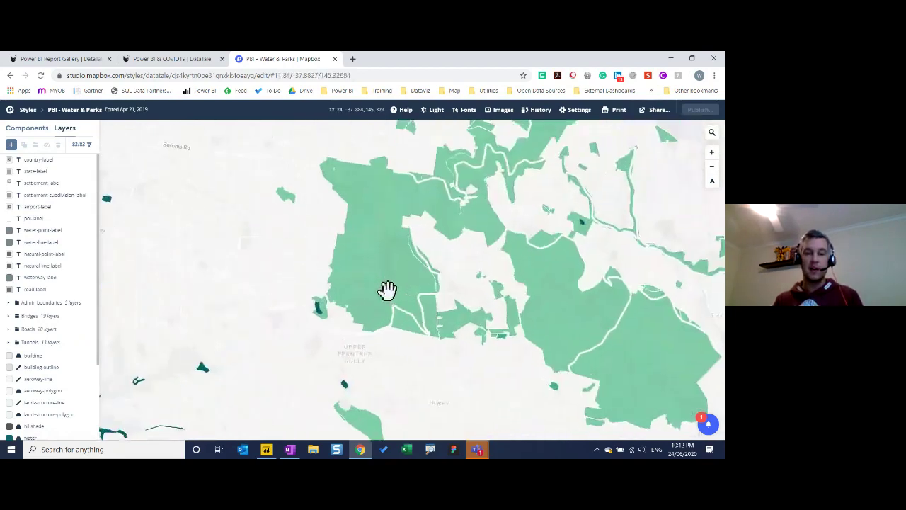
Switch to Power BI Desktop, return from the enlarged 3D map to the report and show the Thankyou page
click(670, 58)
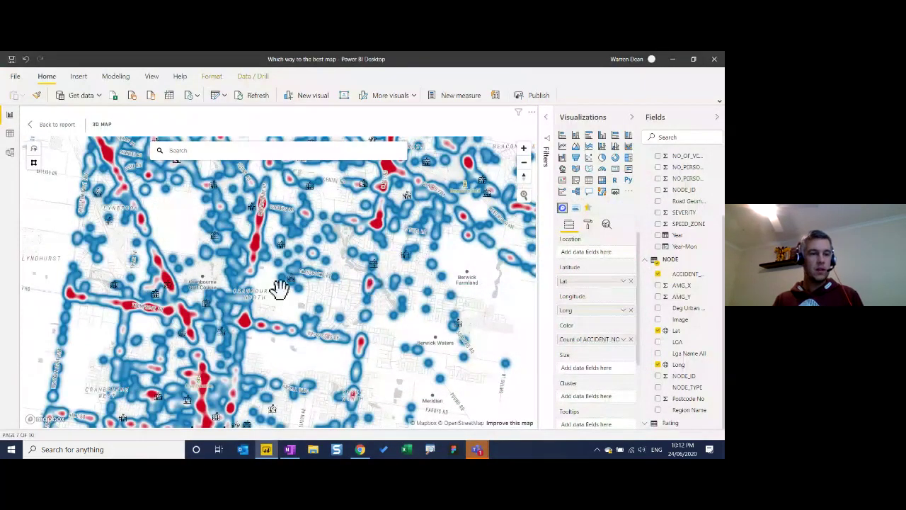
click(55, 126)
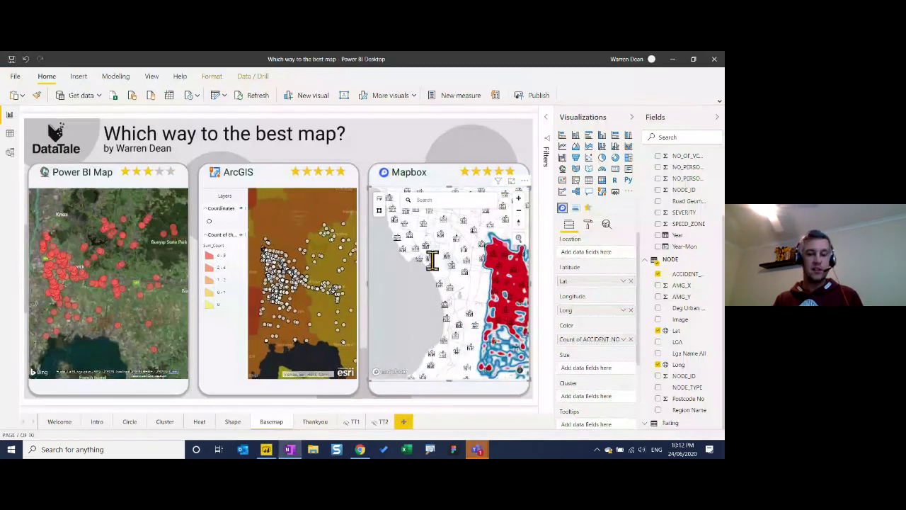
click(315, 422)
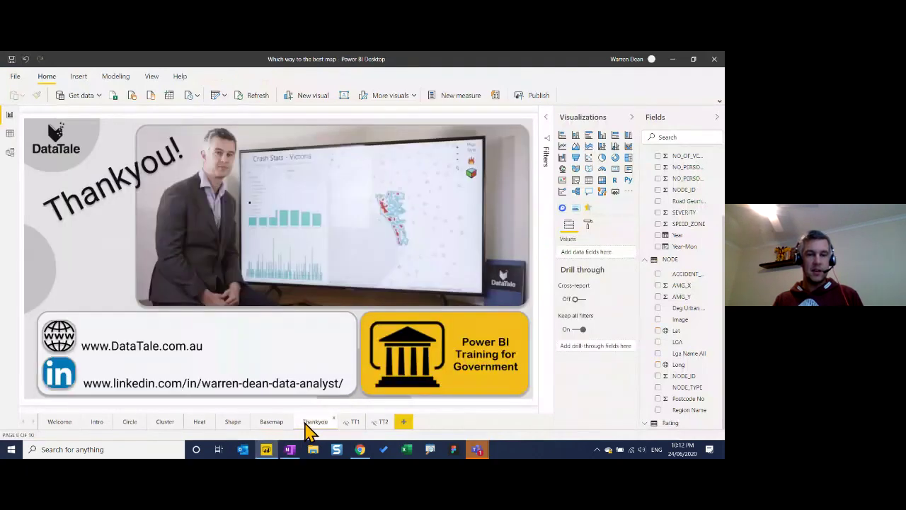
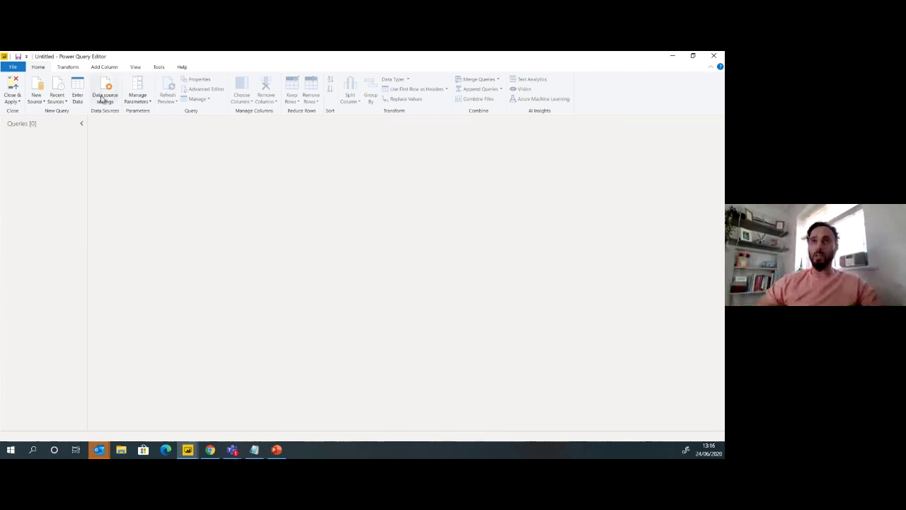
click(107, 68)
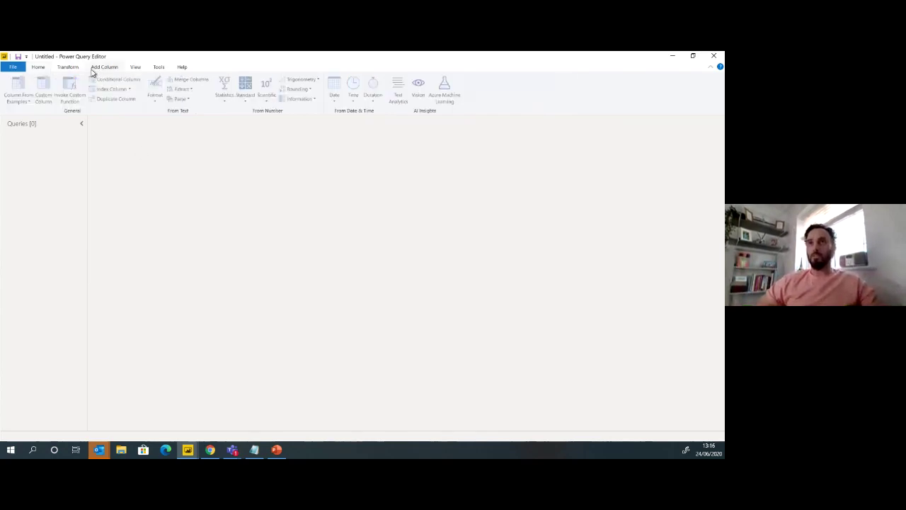
click(66, 69)
click(40, 69)
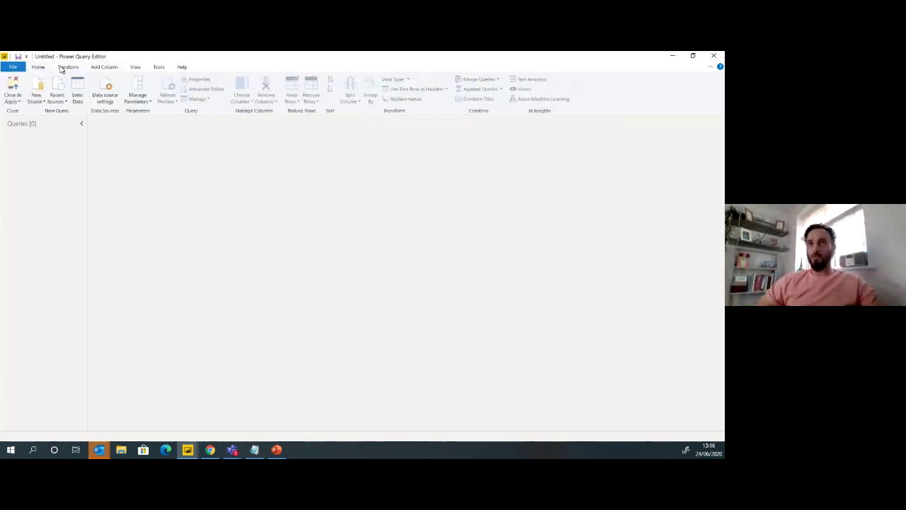
Load the SalesExample2 sheet from the recently used SalesExample.xlsx workbook into the Power Query Editor
click(61, 103)
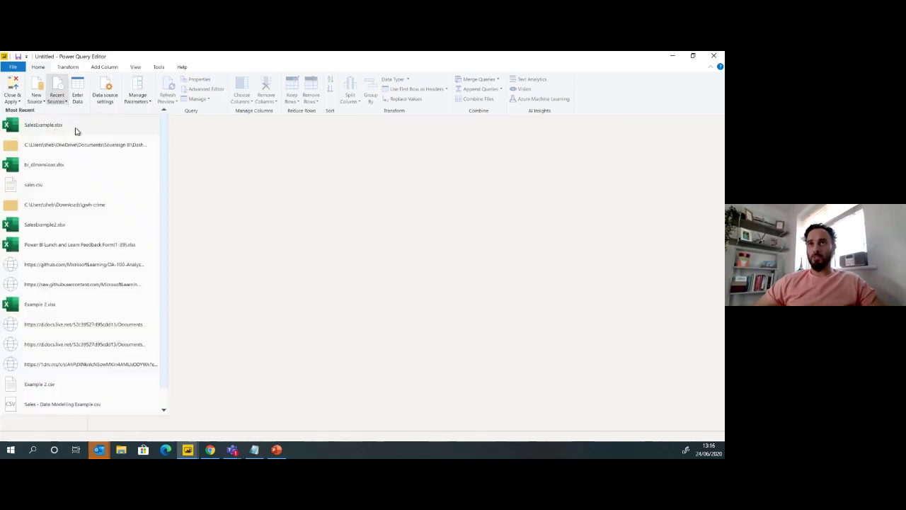
click(50, 125)
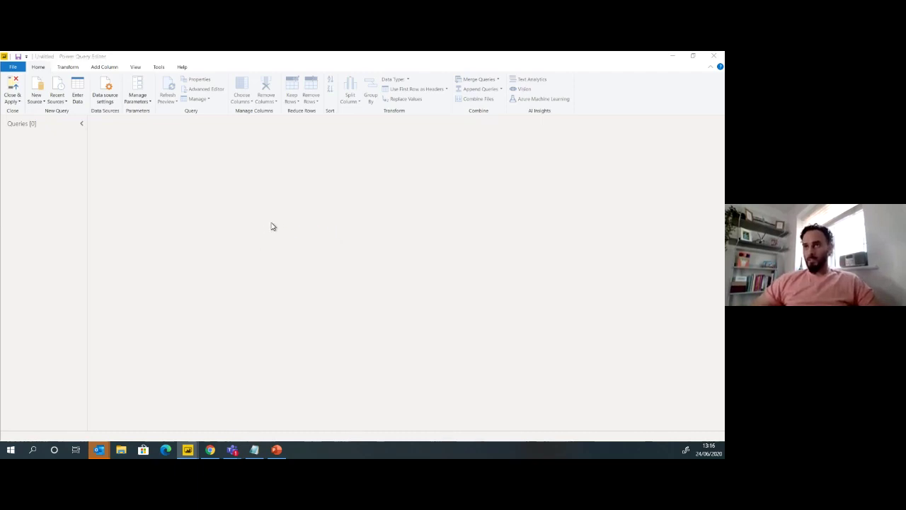
click(238, 166)
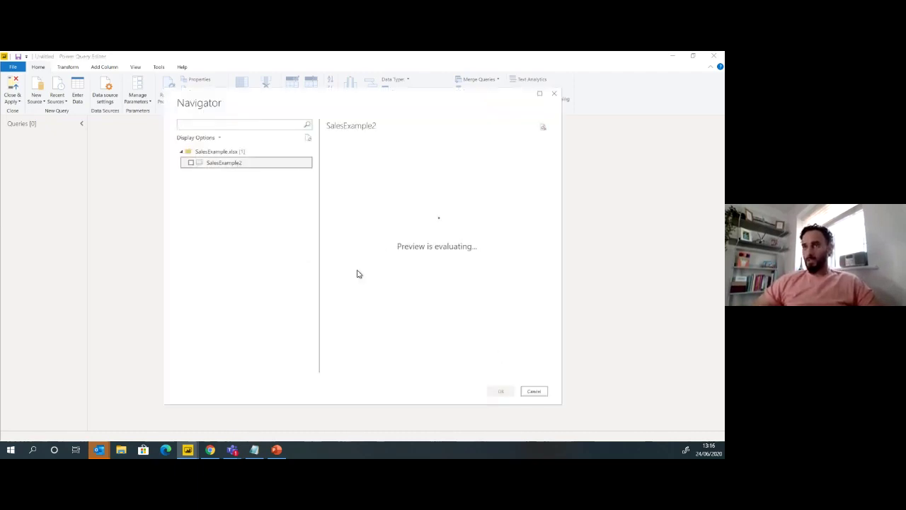
click(191, 163)
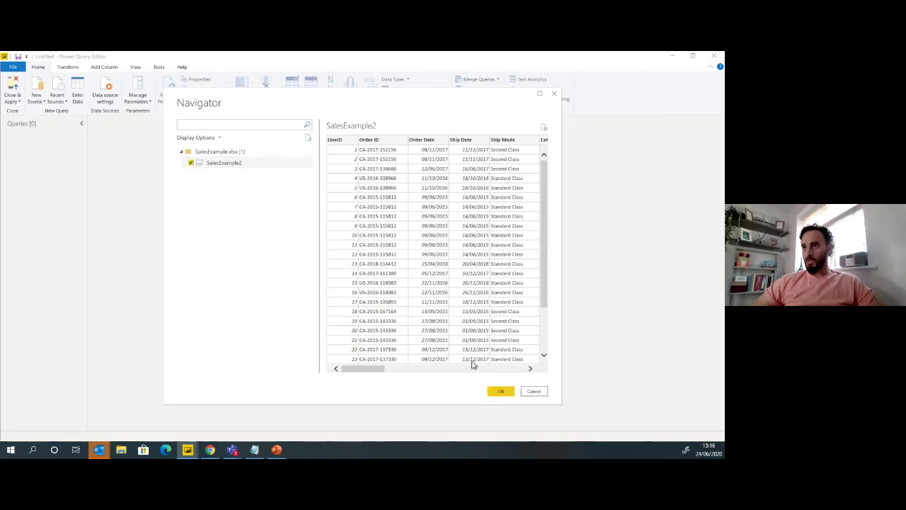
click(498, 391)
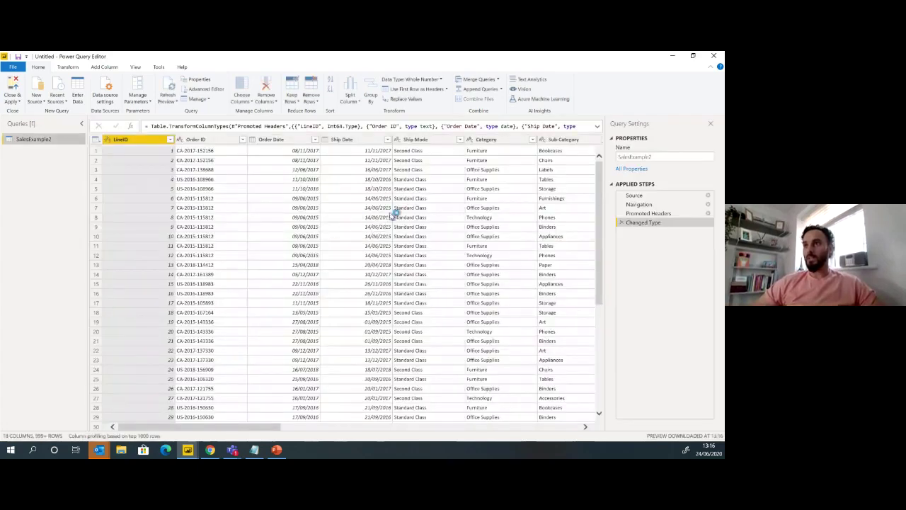
Replace the first name in row 3 of the Sales Person column with the presenter's short name throughout the column
drag(292, 430, 456, 430)
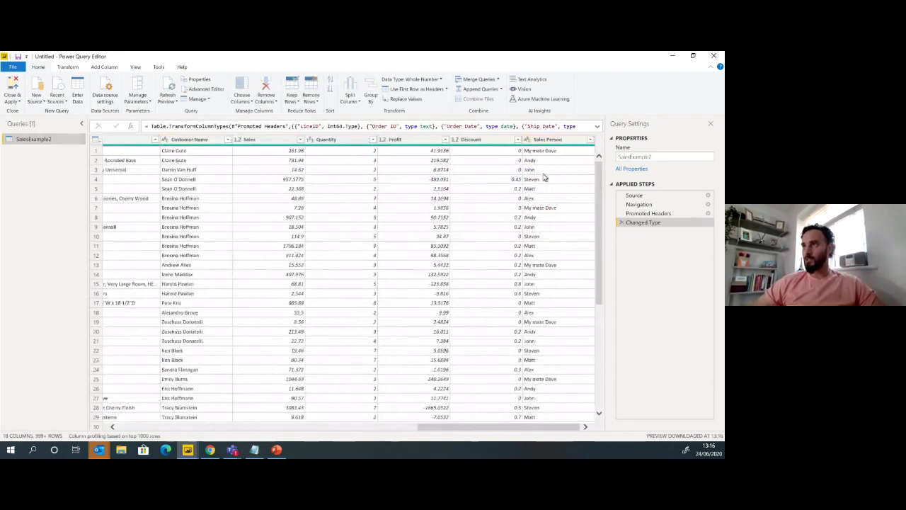
click(543, 172)
right_click(542, 172)
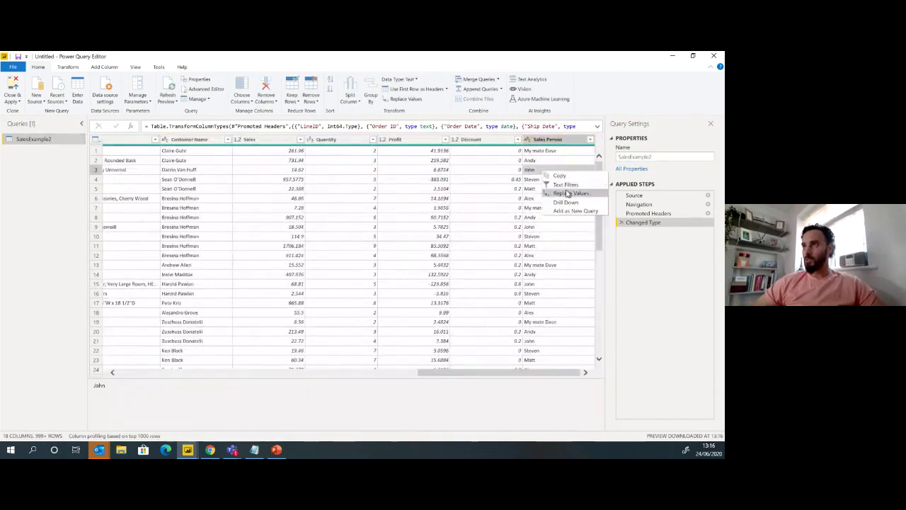
click(569, 194)
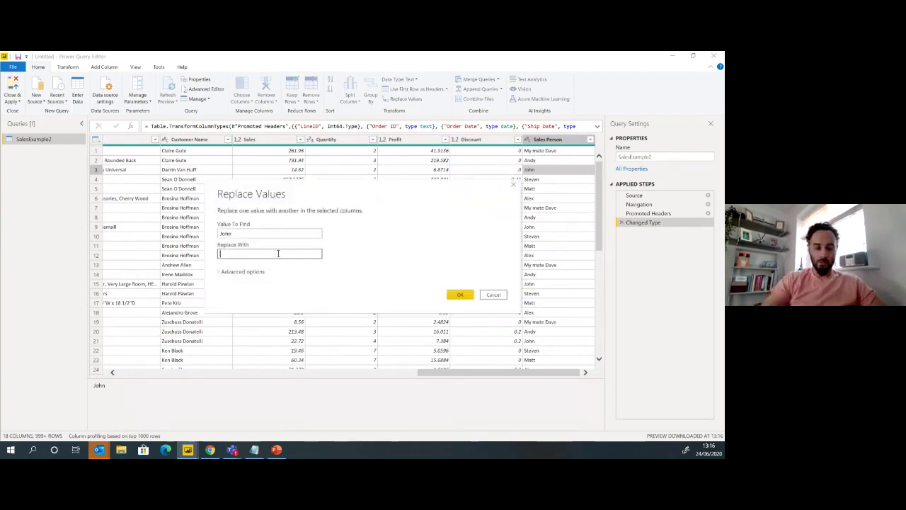
click(460, 294)
Replace the first name in row 4 of the Sales Person column with the same short name as row 3
click(541, 183)
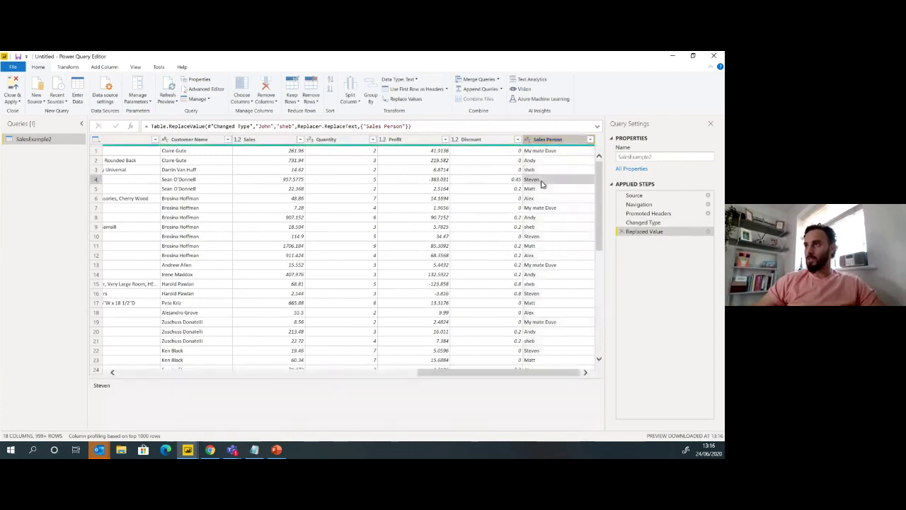
right_click(541, 183)
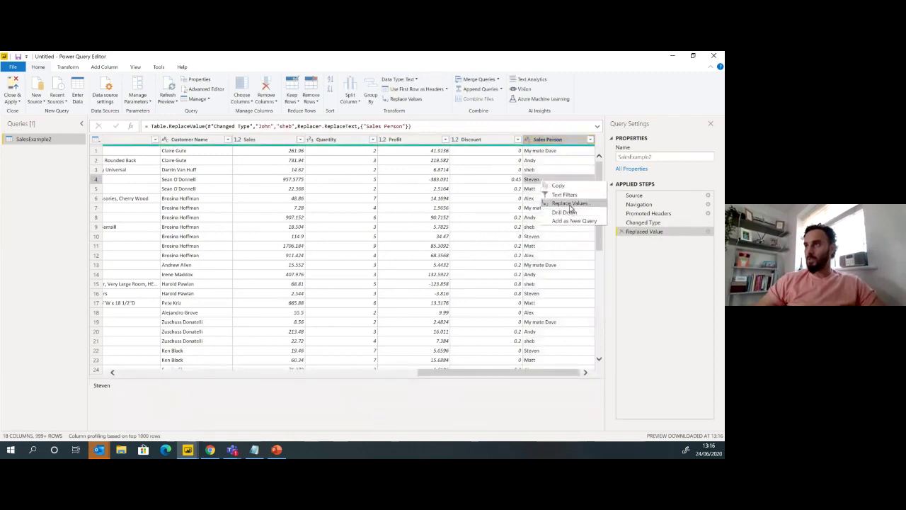
click(569, 204)
text(sheb)
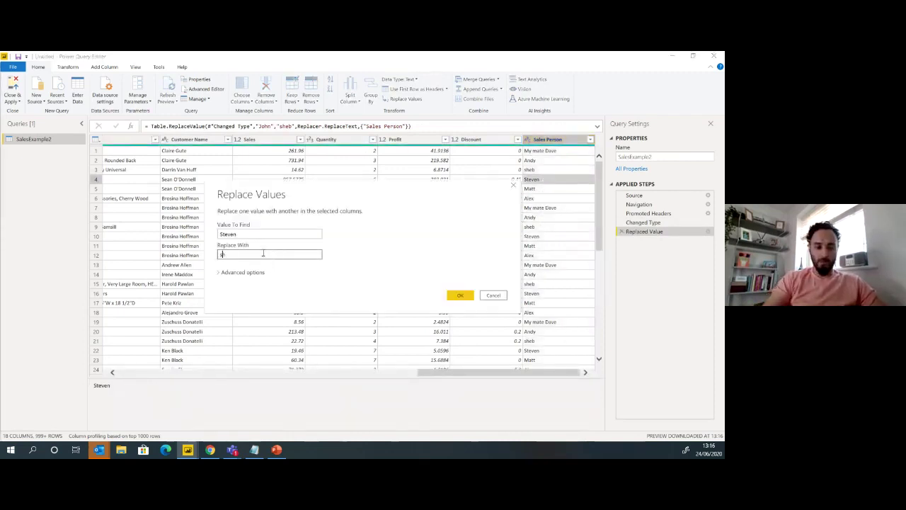
click(460, 294)
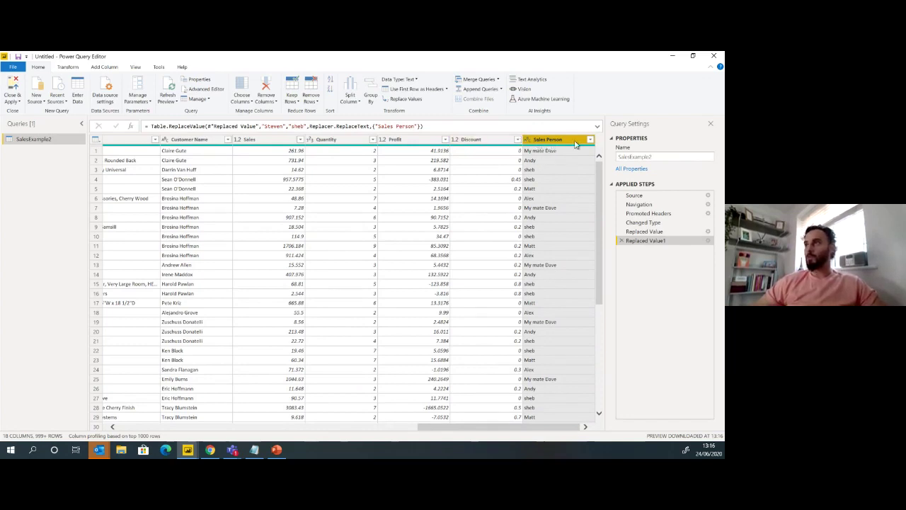
Add the Sales Person column as a new query and convert the list to a table with no delimiter
right_click(559, 145)
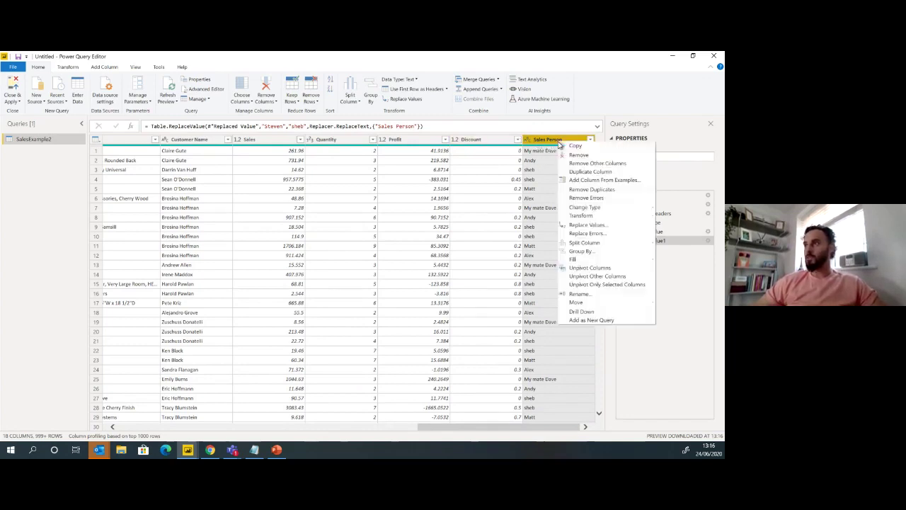
click(595, 319)
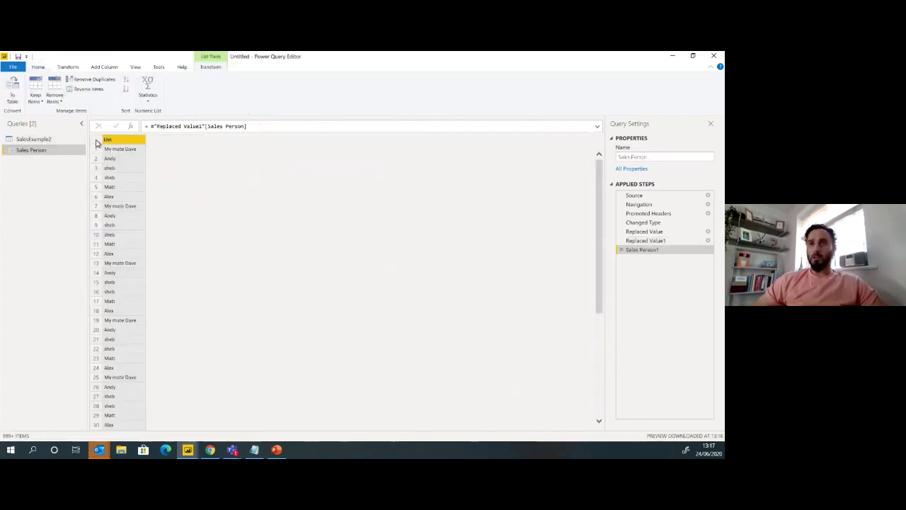
click(13, 89)
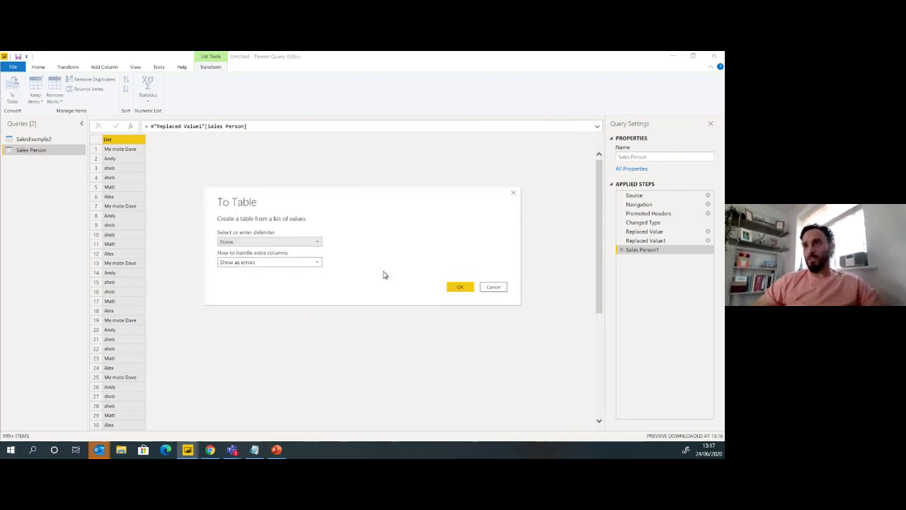
click(460, 286)
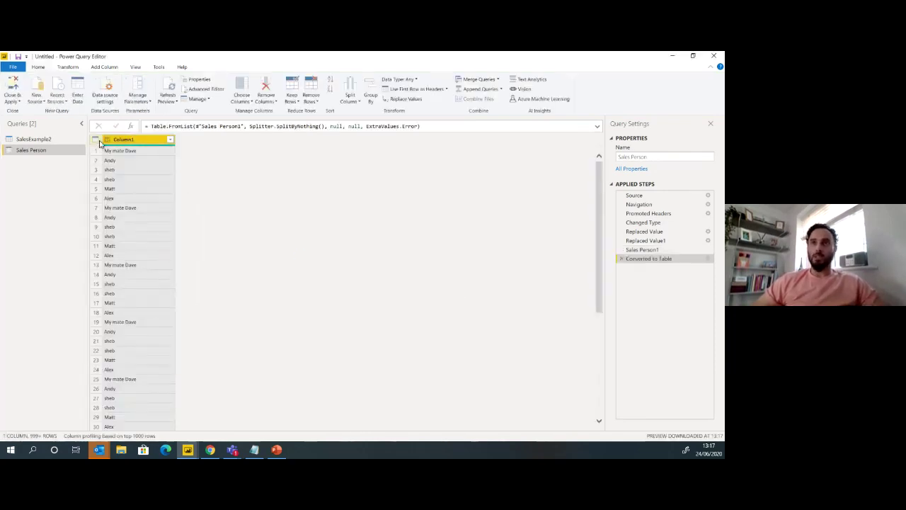
Remove the duplicate rows from the Sales Person table
click(98, 141)
click(204, 228)
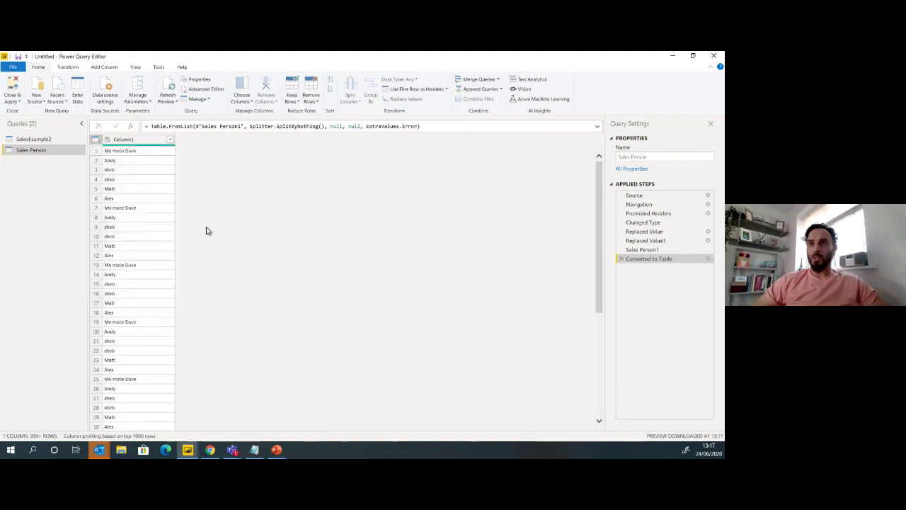
click(98, 140)
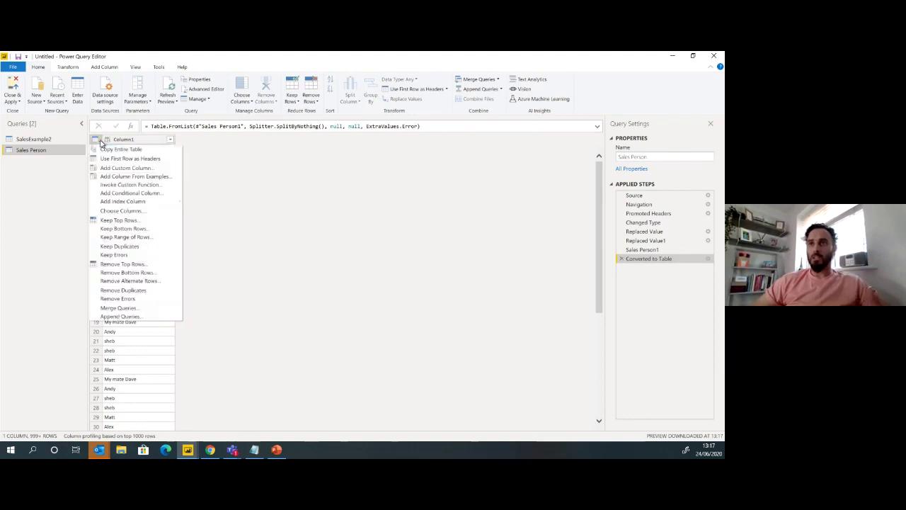
click(140, 294)
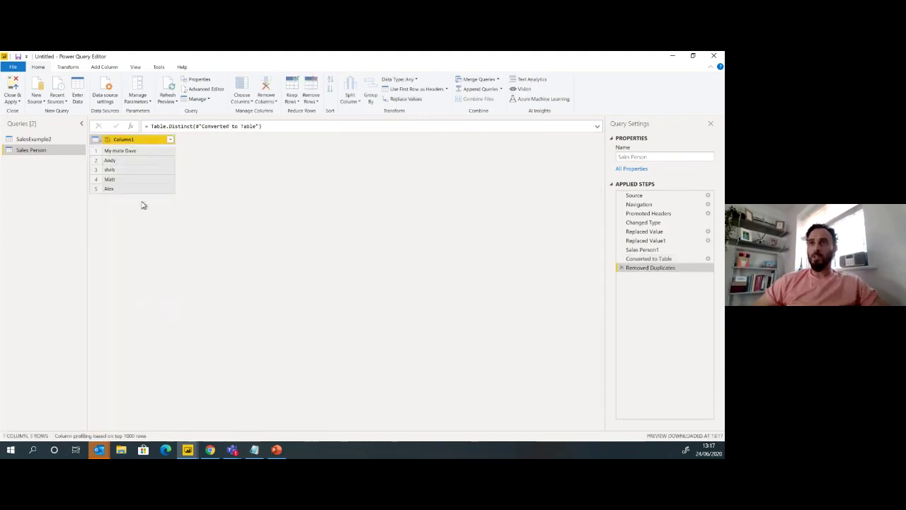
Rename Column1 of the Sales Person table as Name
double_click(134, 140)
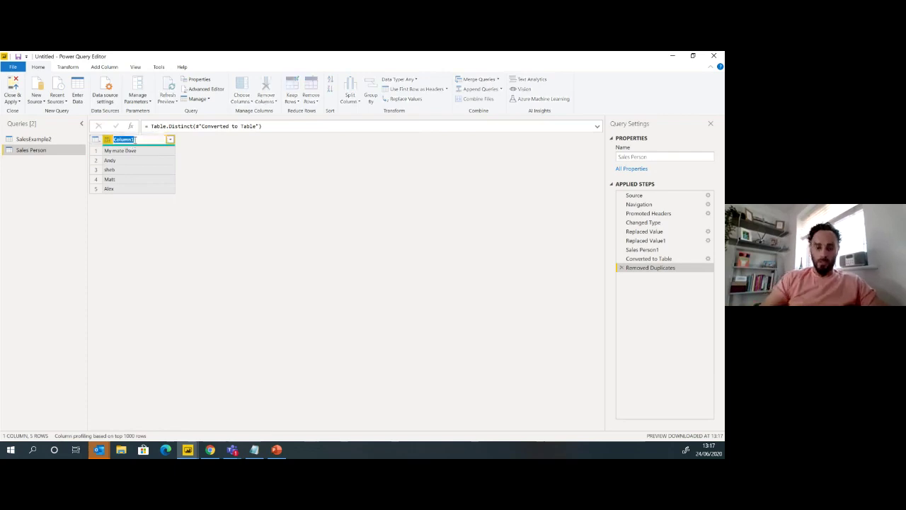
text(Name)
key(Return)
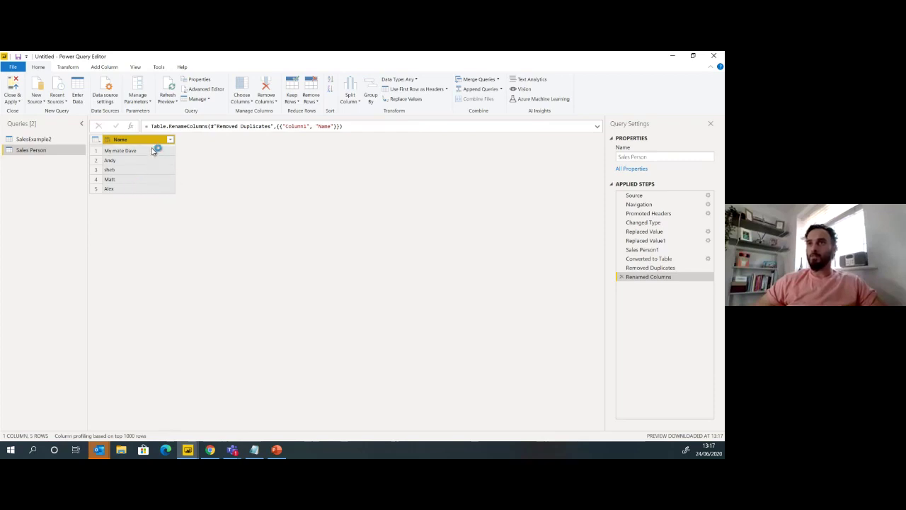
Add an index column starting from 1 to the Sales Person table and rename it ID
click(104, 67)
click(120, 89)
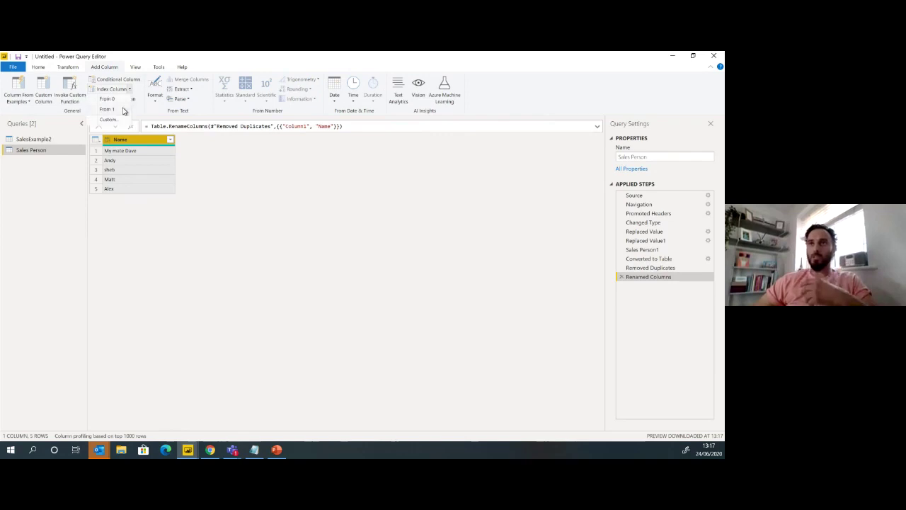
click(107, 109)
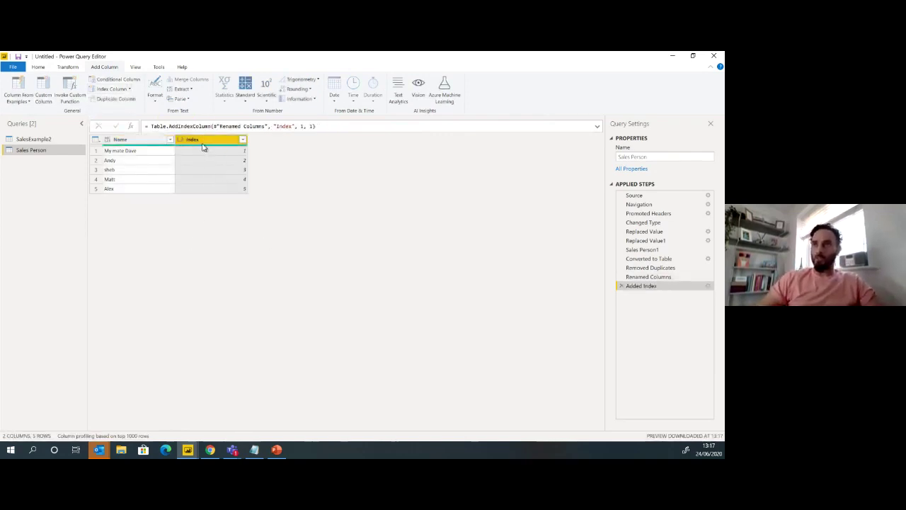
double_click(205, 139)
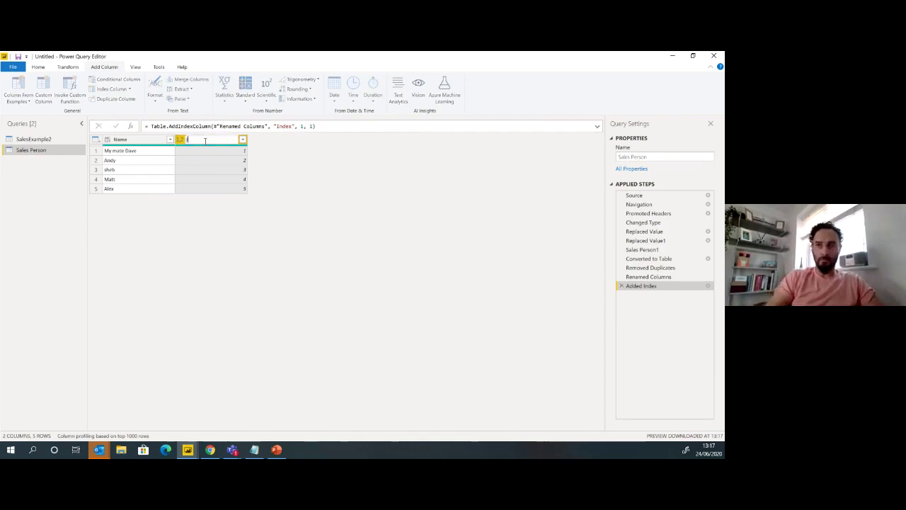
key(Return)
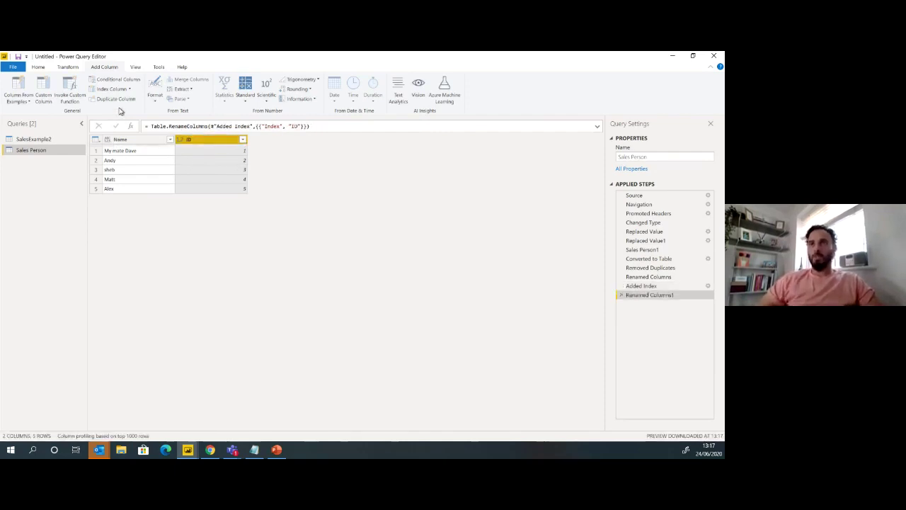
Add a custom column named principlename to the Sales Person table with the formula "SPECTRE-360\"[Name]
click(48, 95)
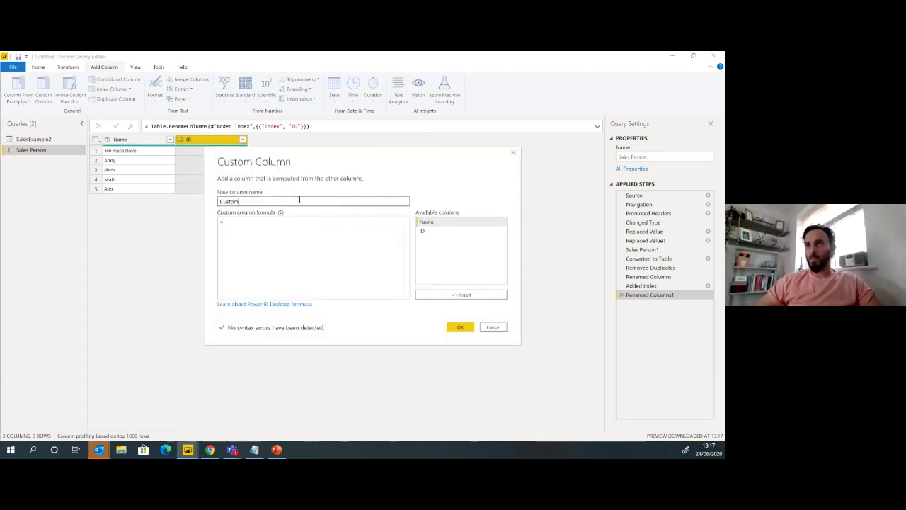
drag(299, 200, 221, 201)
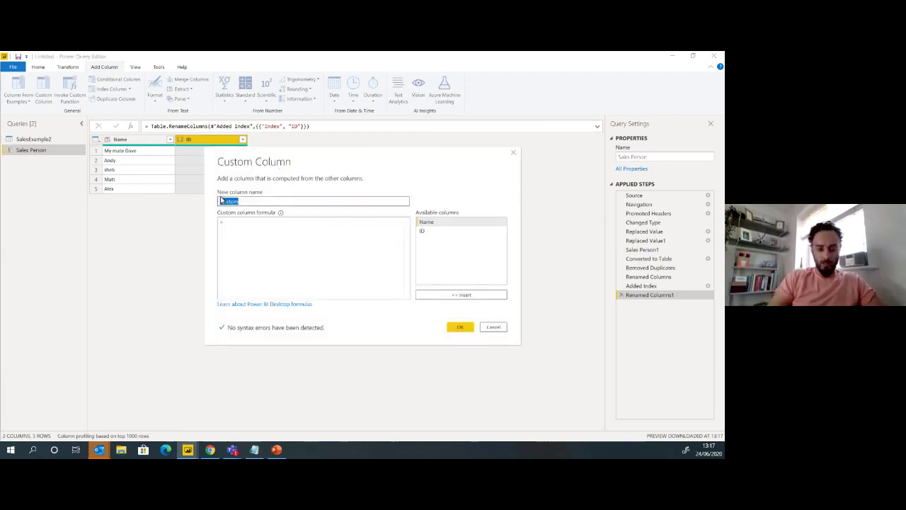
key(BackSpace)
text(Principle)
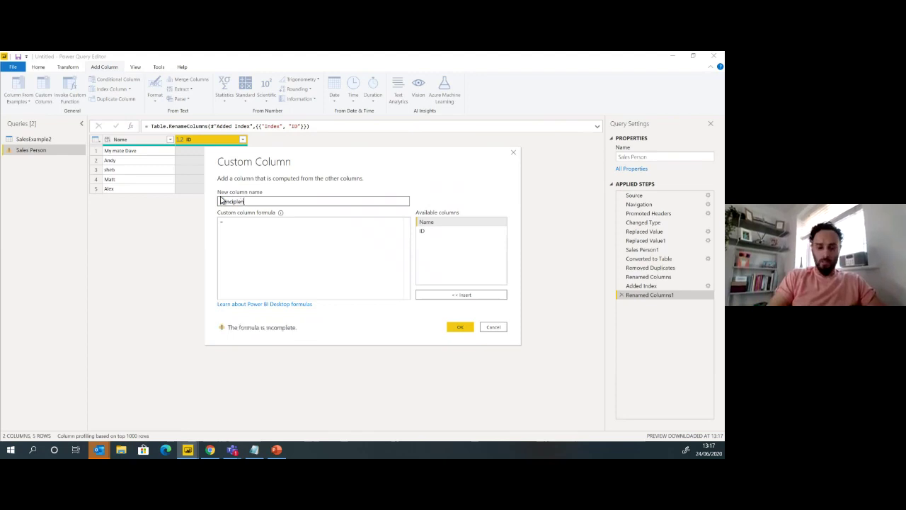
text(name)
click(262, 257)
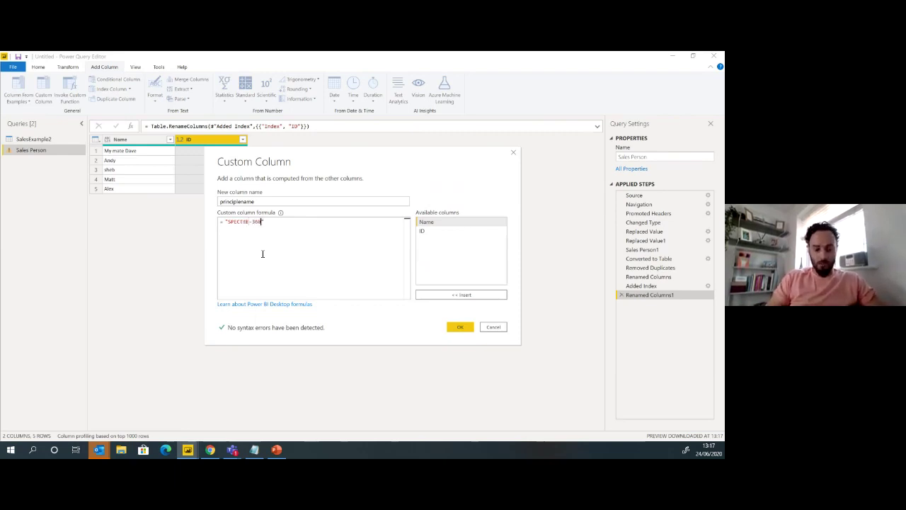
double_click(425, 222)
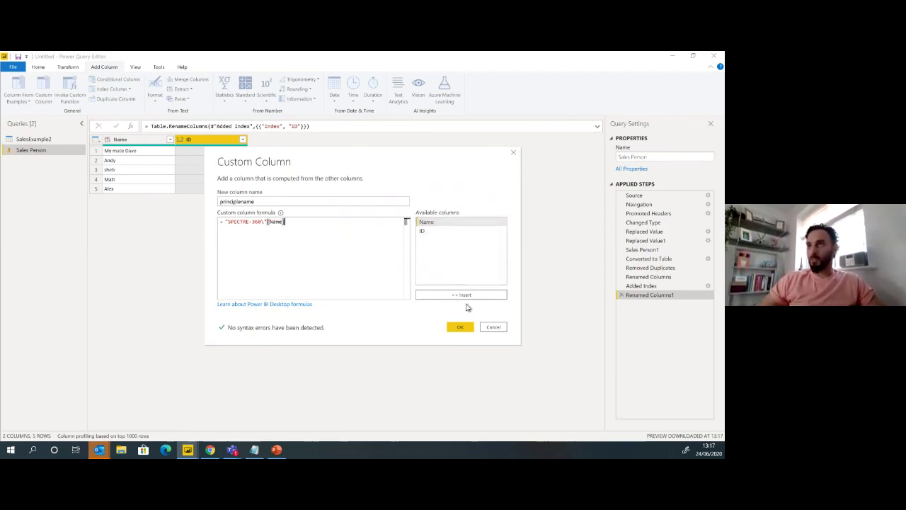
click(461, 327)
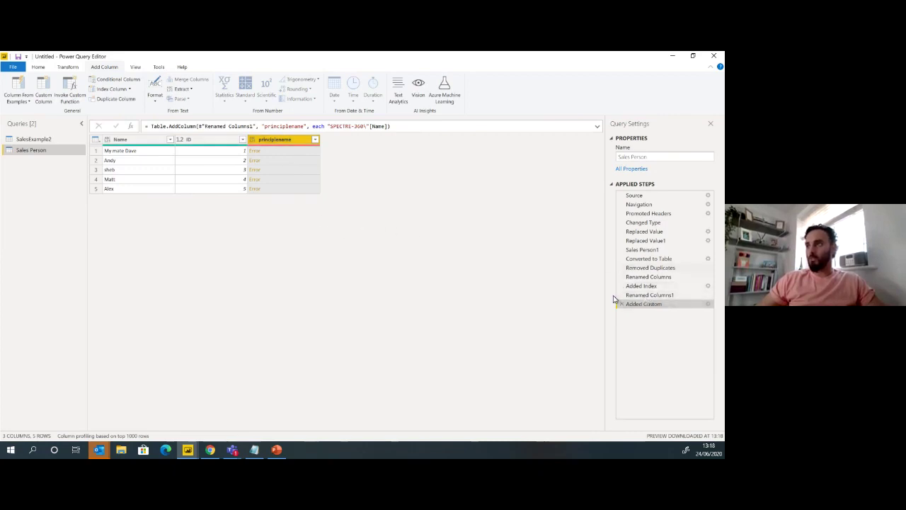
Correct the principlename formula to "SPECTRE-360\" & [Name] and inspect the value in row 3
double_click(650, 305)
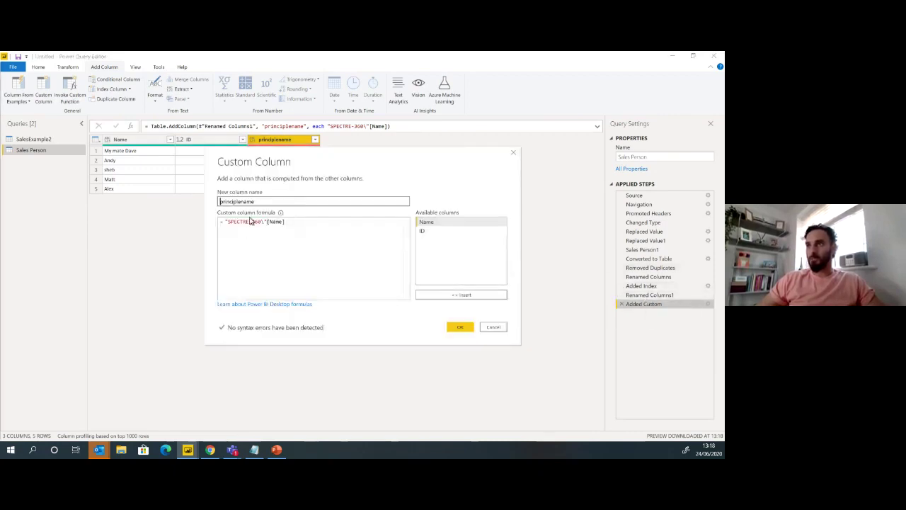
click(267, 222)
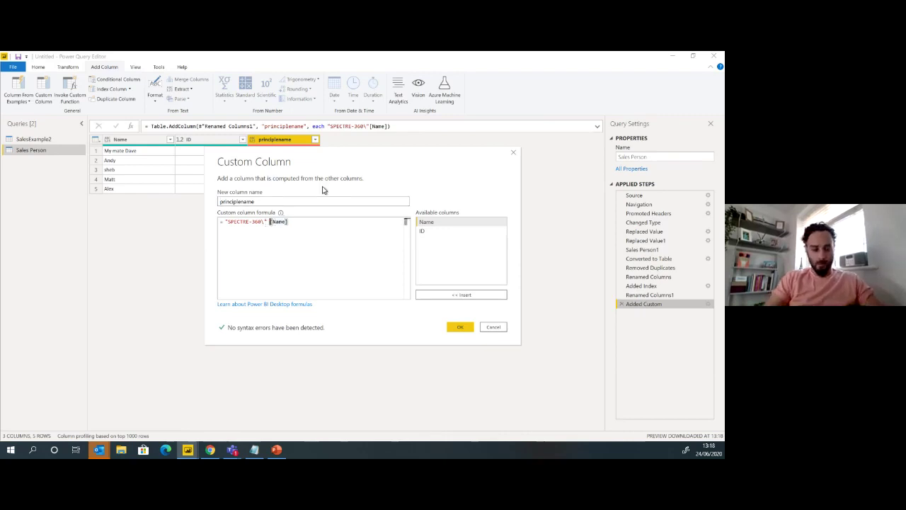
text(&)
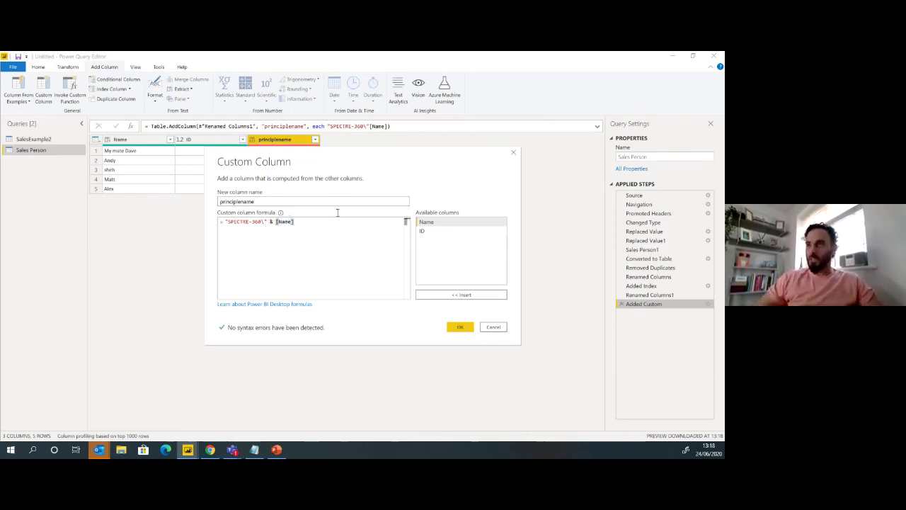
click(465, 330)
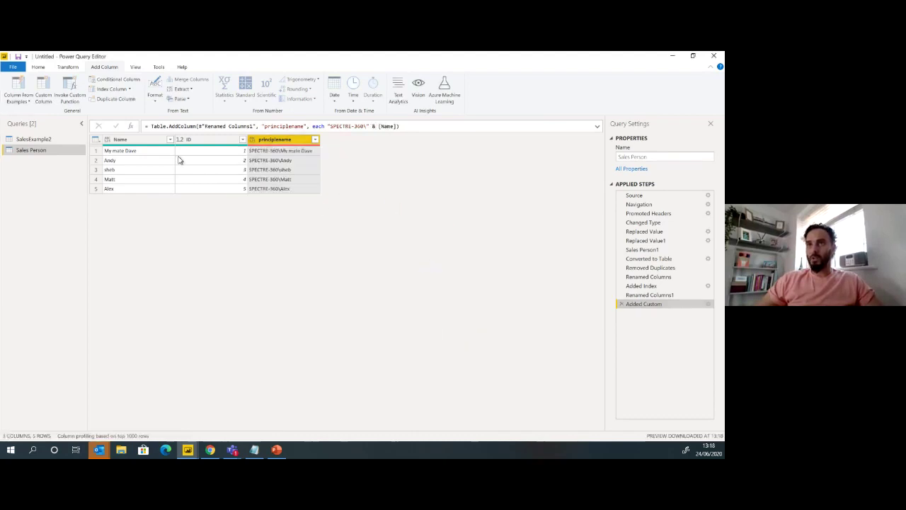
click(295, 169)
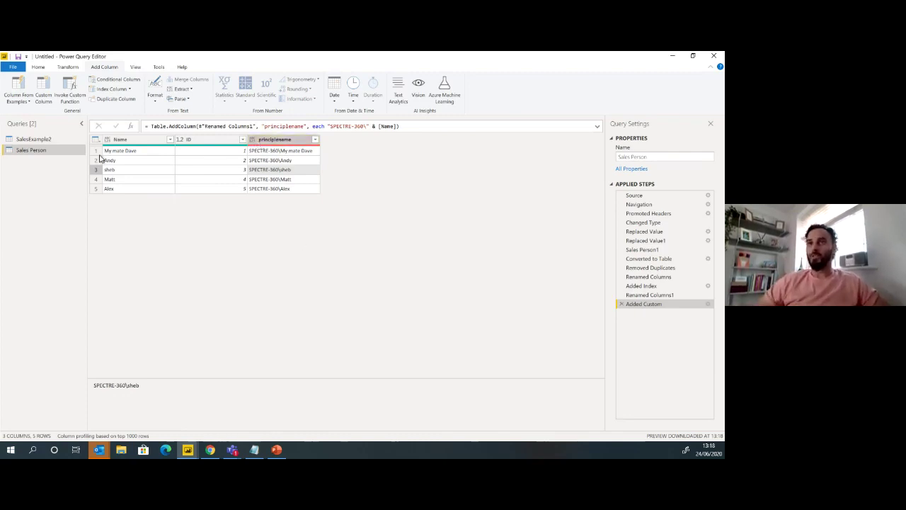
Rename the SalesExample2 query as Sales
click(639, 155)
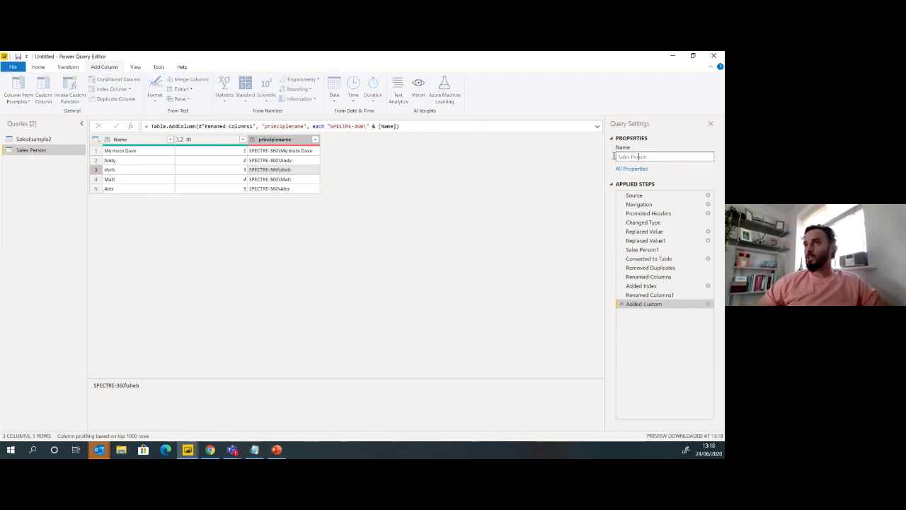
click(60, 139)
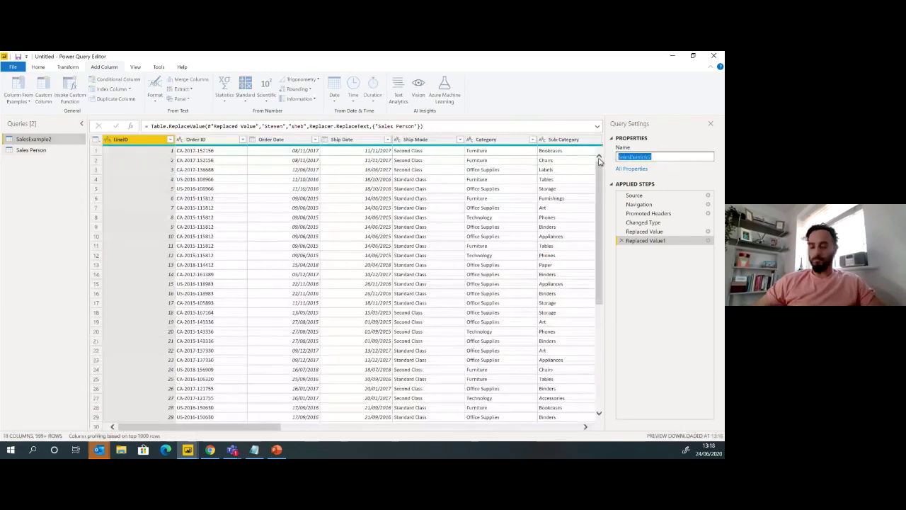
text(Sales)
key(Return)
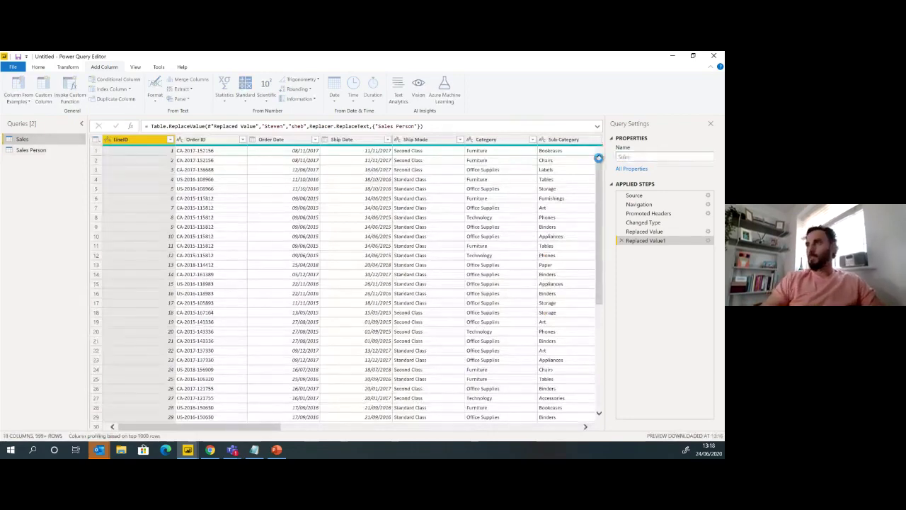
Merge the Sales Person query into Sales with a Left Outer join, matching the Sales Person column to Name
click(293, 428)
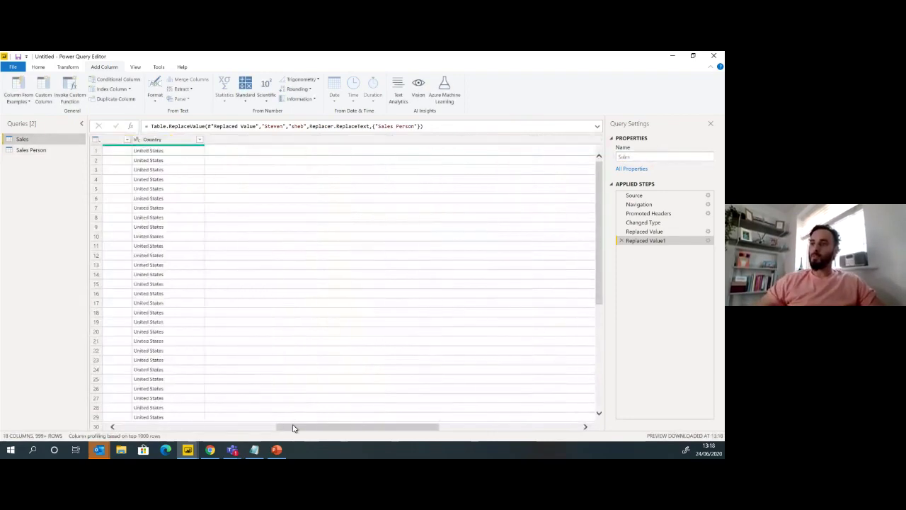
click(526, 425)
click(550, 139)
click(556, 140)
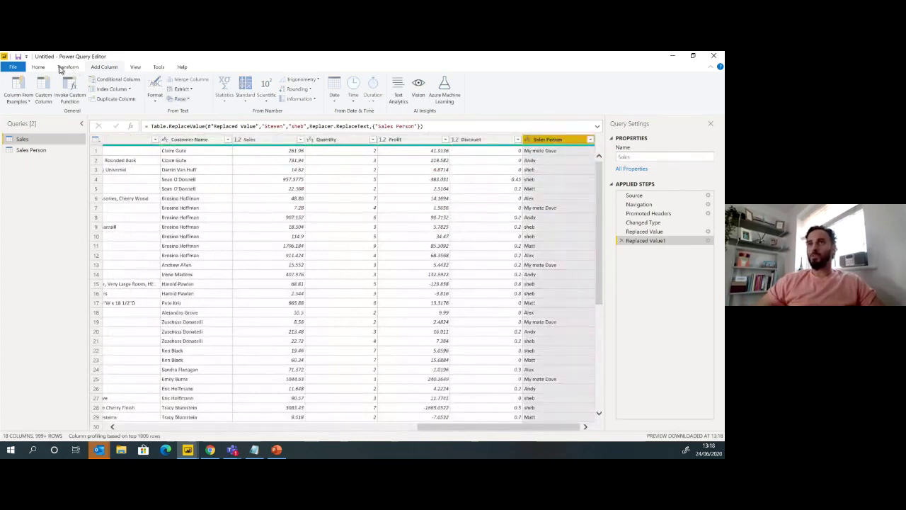
scroll(60, 69, up, 2)
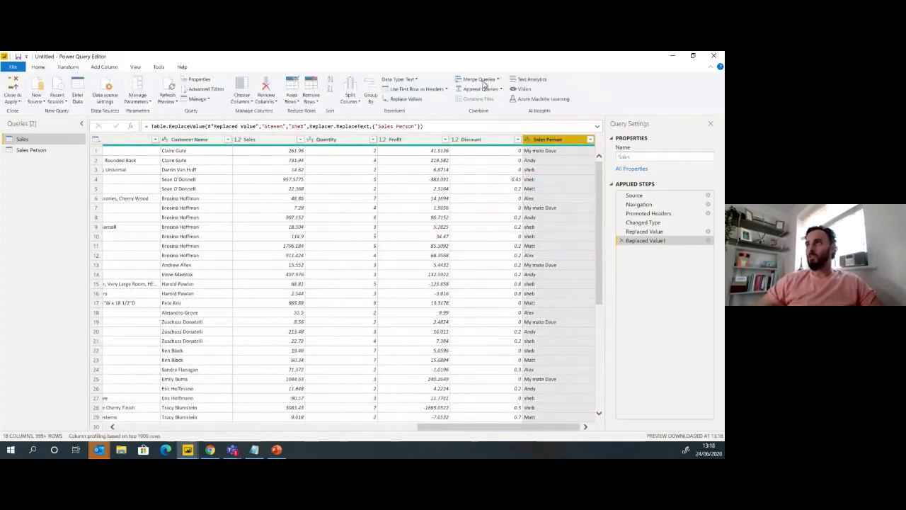
click(479, 79)
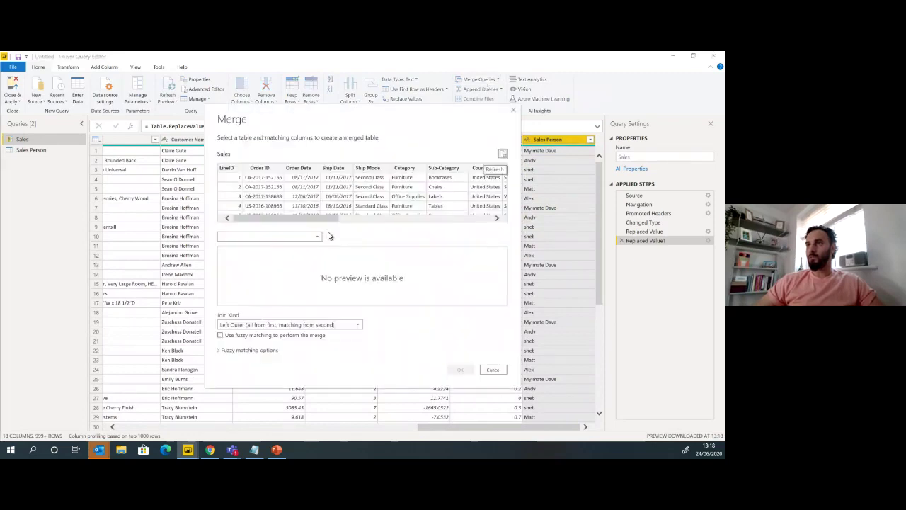
drag(322, 218, 493, 197)
click(488, 171)
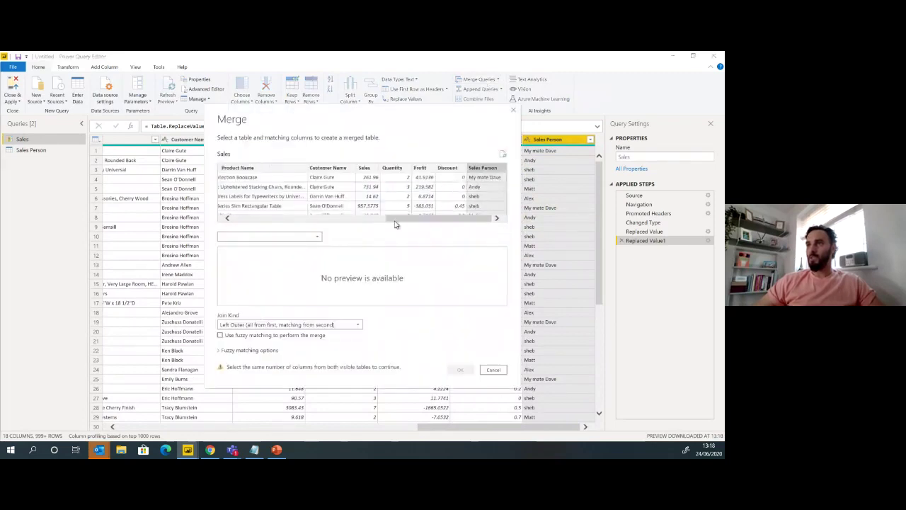
click(284, 236)
click(254, 255)
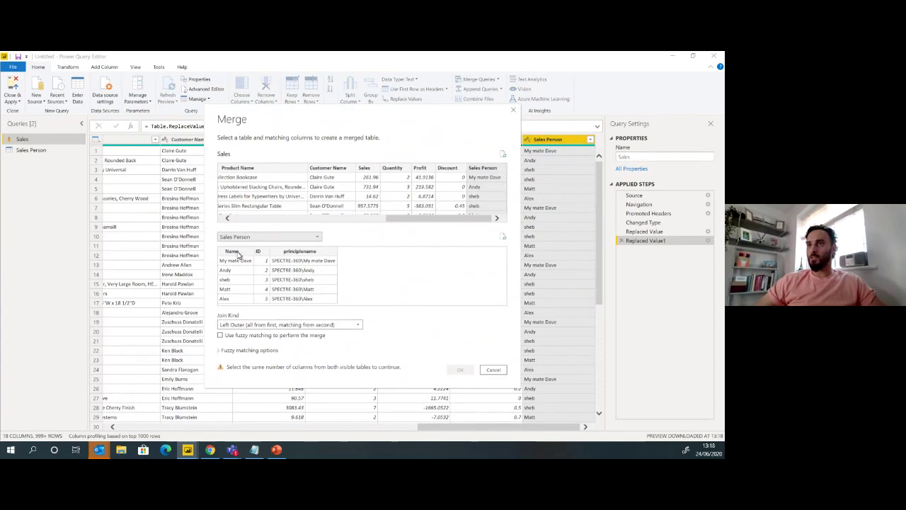
click(237, 252)
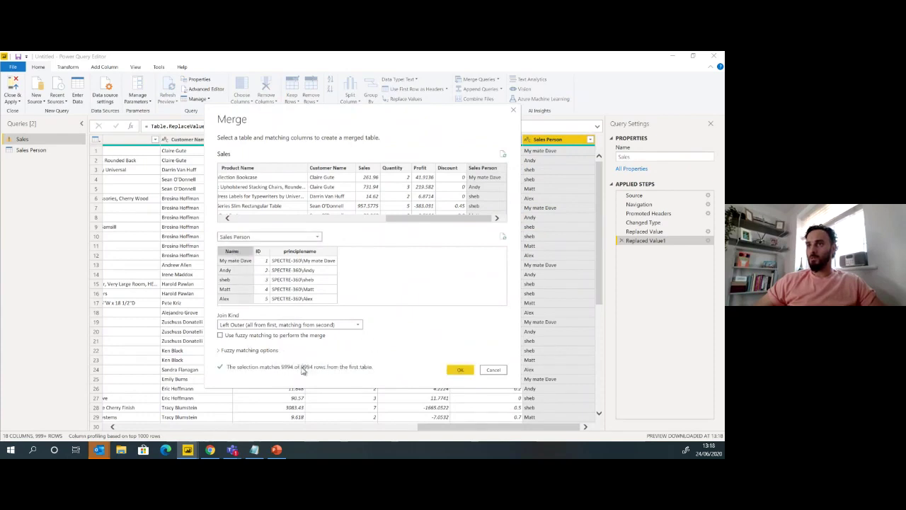
click(448, 369)
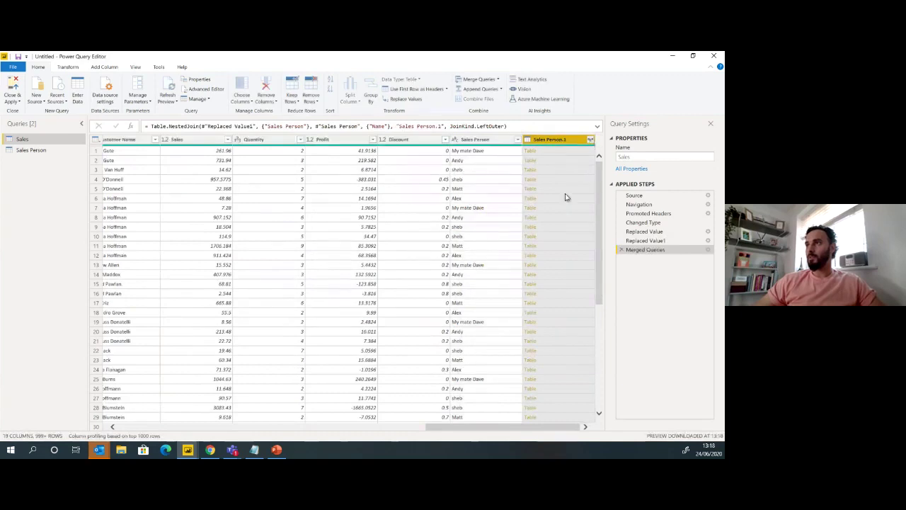
Expand only the ID field from the merged Sales Person.1 column, without the original column name as prefix
click(590, 139)
click(457, 184)
click(457, 202)
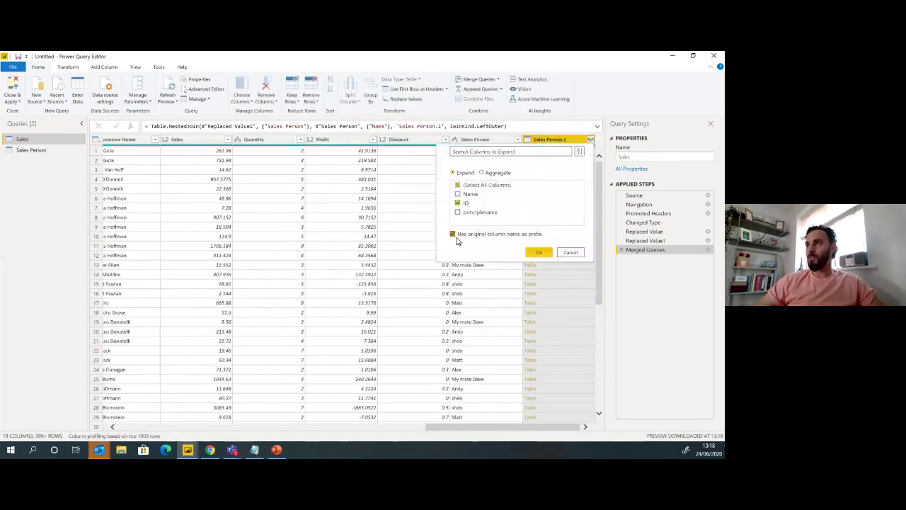
click(541, 256)
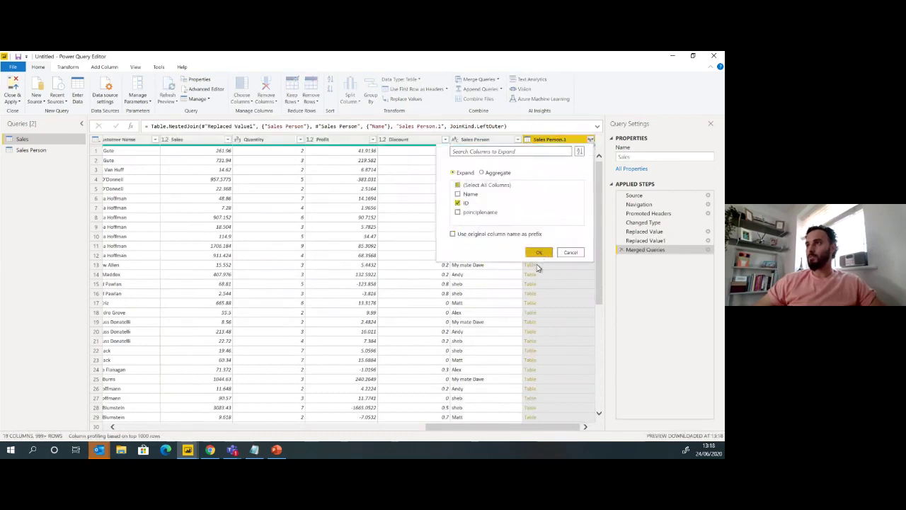
Remove the Sales Person text column from the Sales query
click(485, 141)
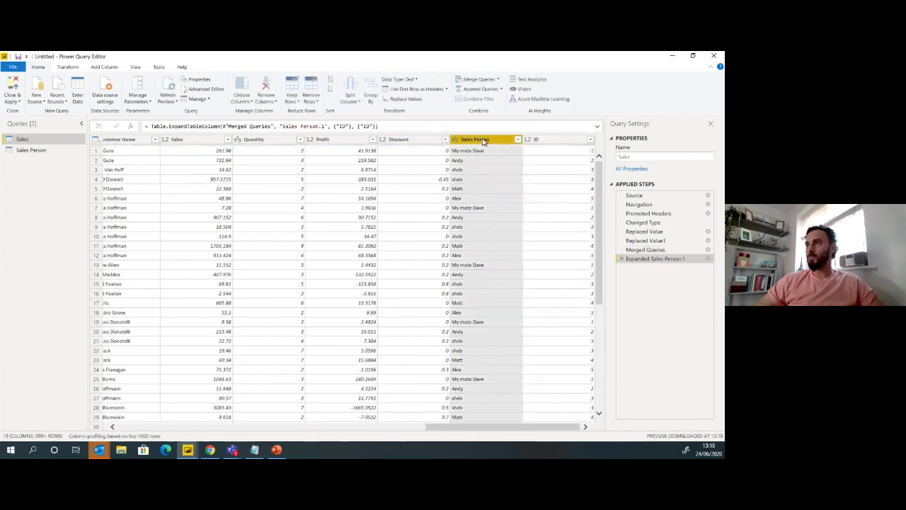
right_click(486, 140)
click(504, 154)
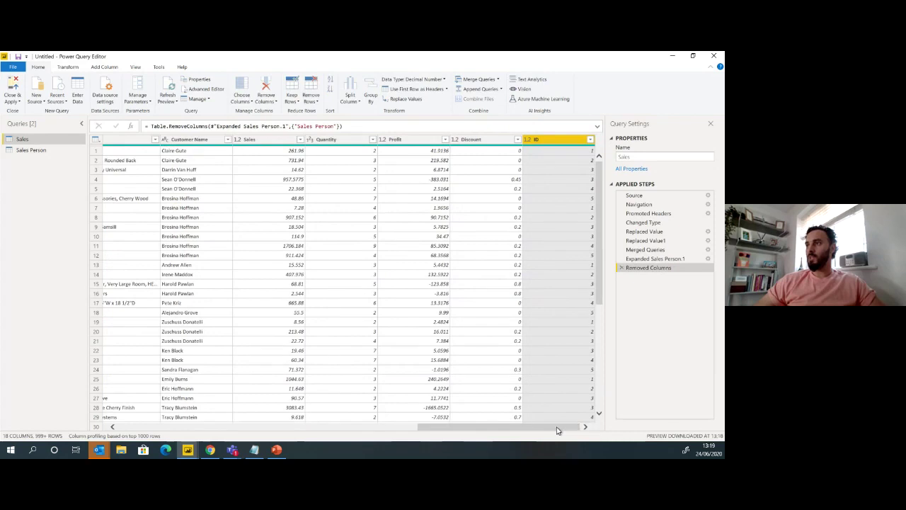
Review the Sales and Sales Person queries, and close the query editor while applying the changes to the report
drag(558, 429, 118, 266)
click(41, 152)
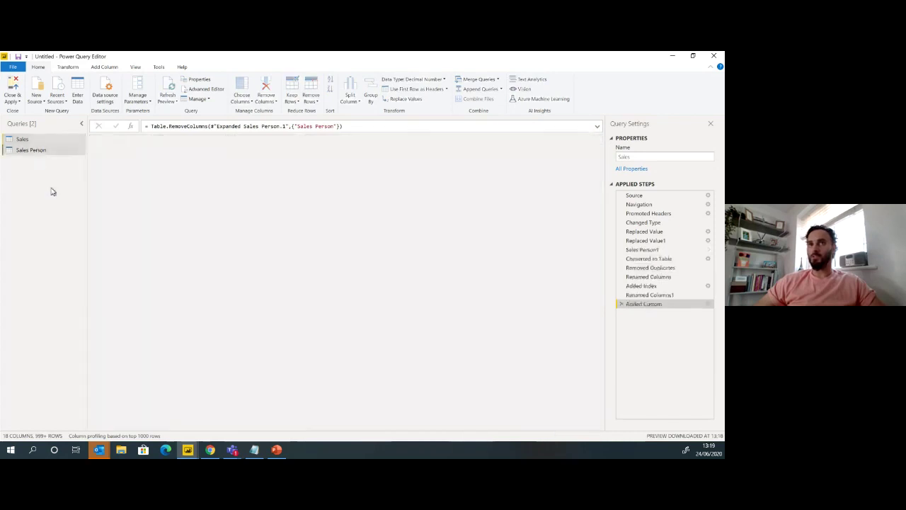
click(13, 87)
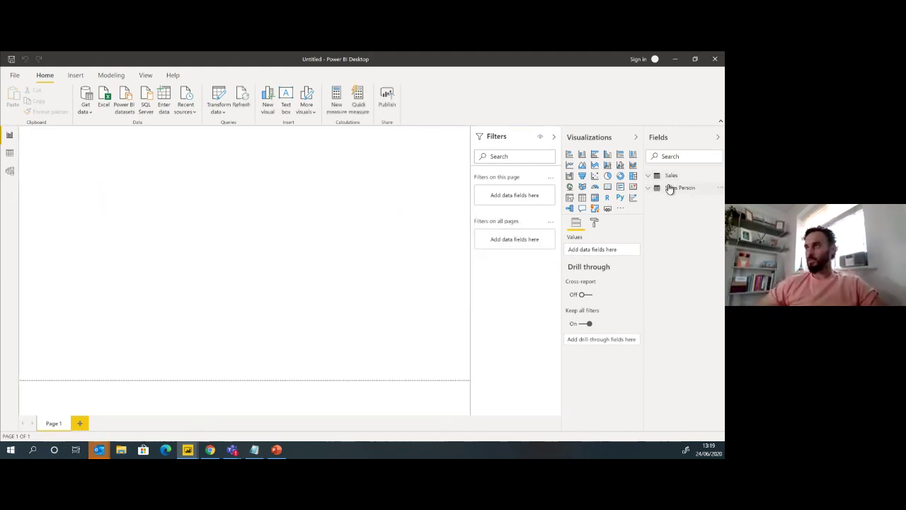
Create a table visual from the Sales table's Order Date field, then reposition it in the upper part of the page and enlarge it
click(649, 177)
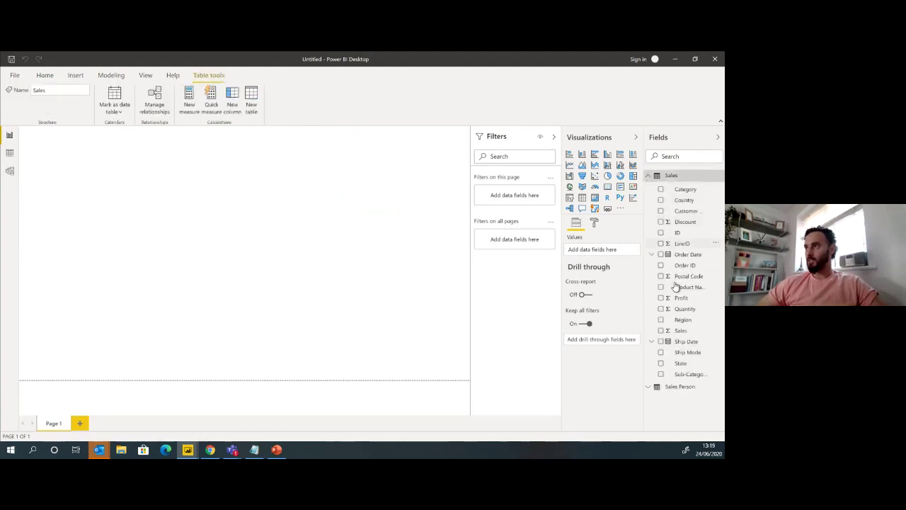
click(660, 255)
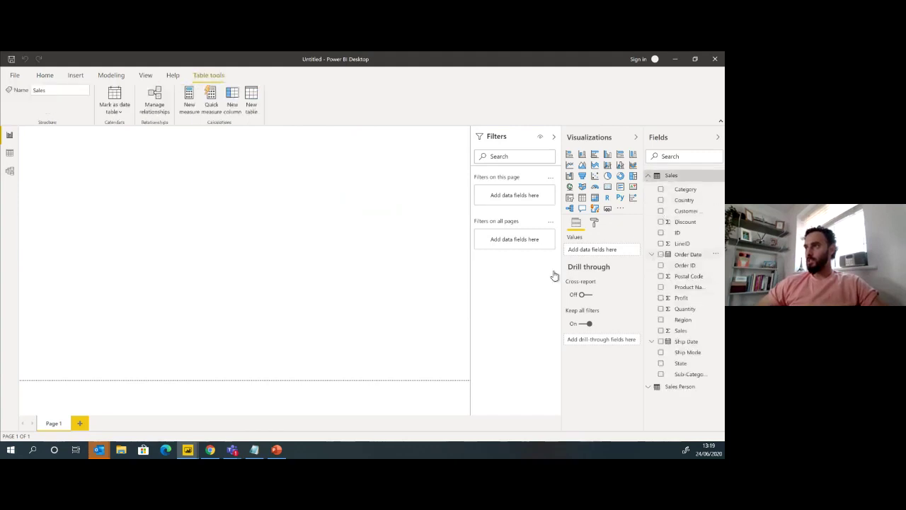
click(582, 198)
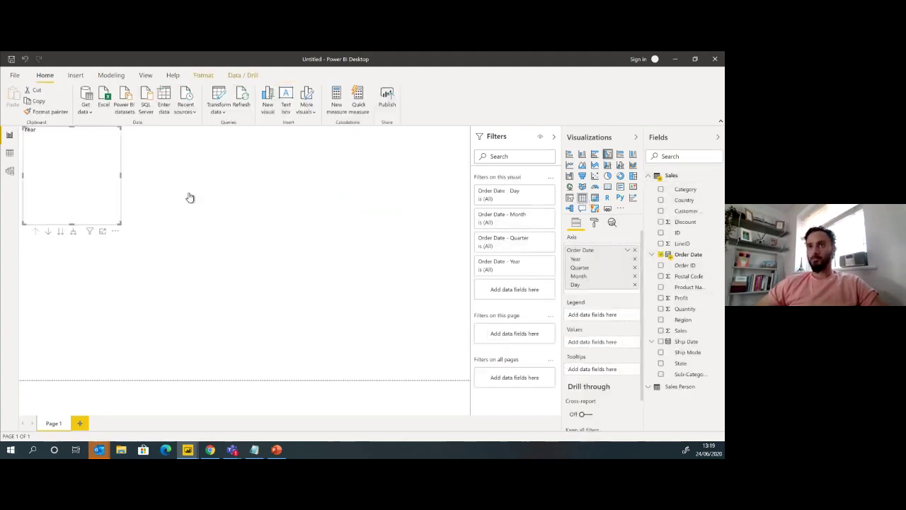
drag(111, 180, 139, 202)
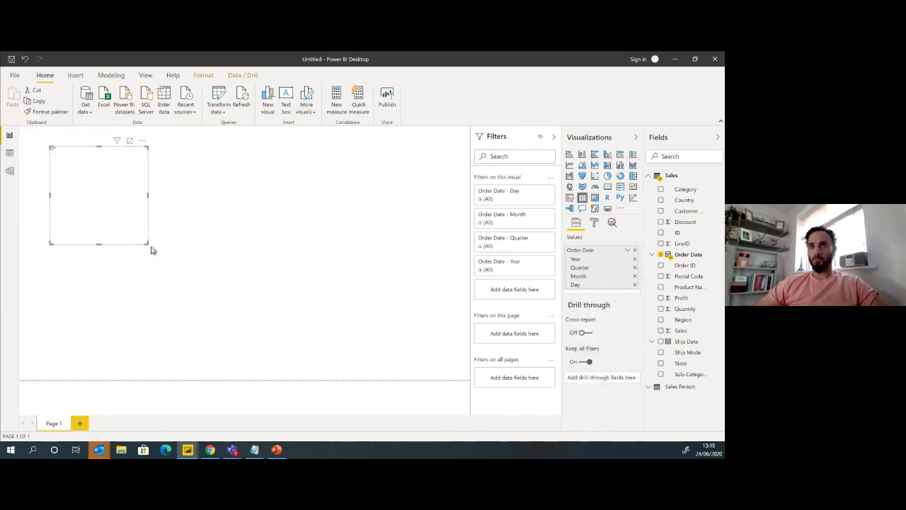
drag(148, 244, 222, 300)
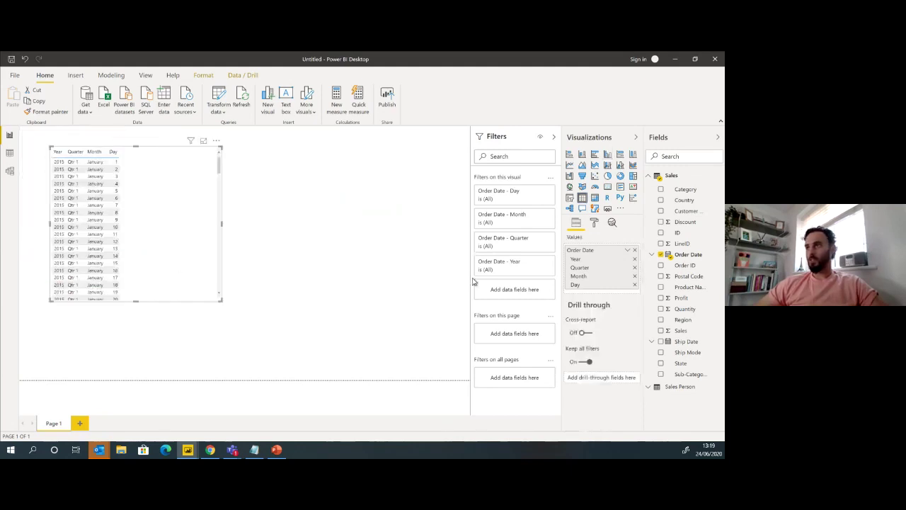
Remove Quarter and Day from the table's Order Date hierarchy, and add the Sales and Profit fields
click(634, 267)
click(634, 276)
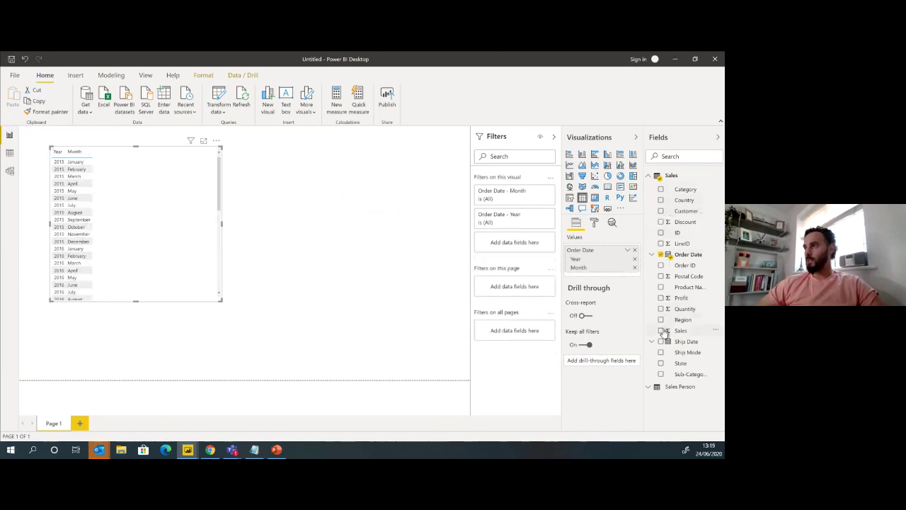
click(660, 331)
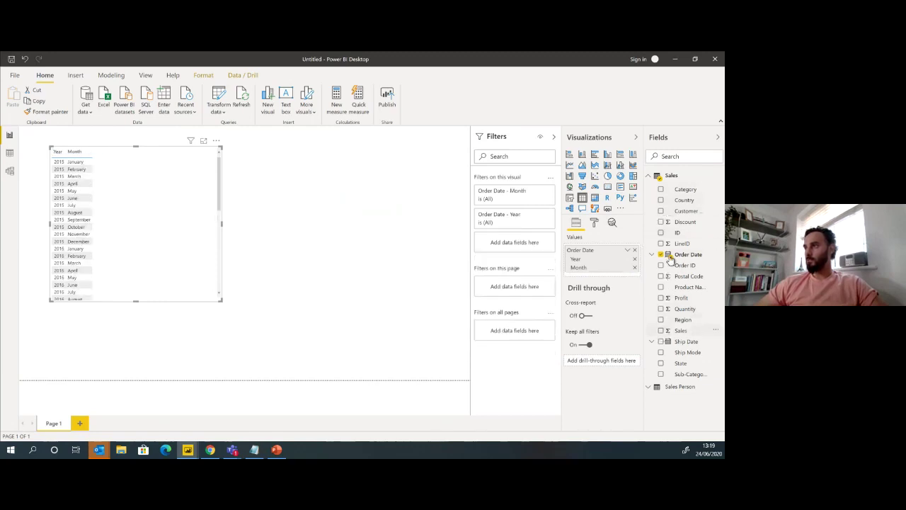
click(661, 298)
Add the Name field from the Sales Person table to the table visual and widen the visual
click(648, 175)
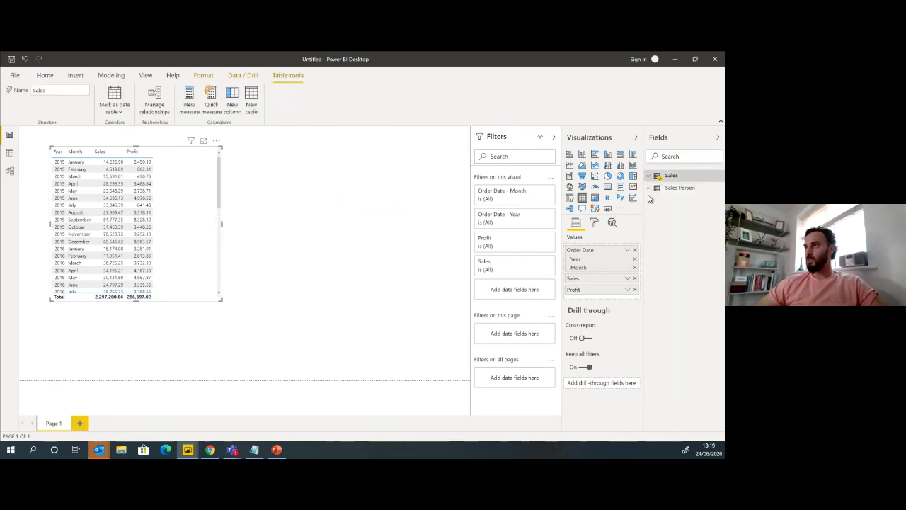
click(647, 189)
click(661, 212)
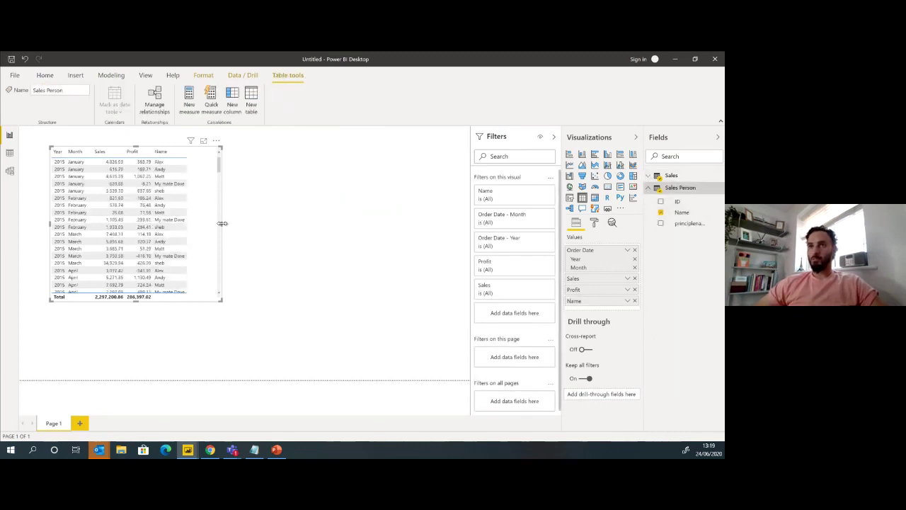
drag(223, 223, 281, 222)
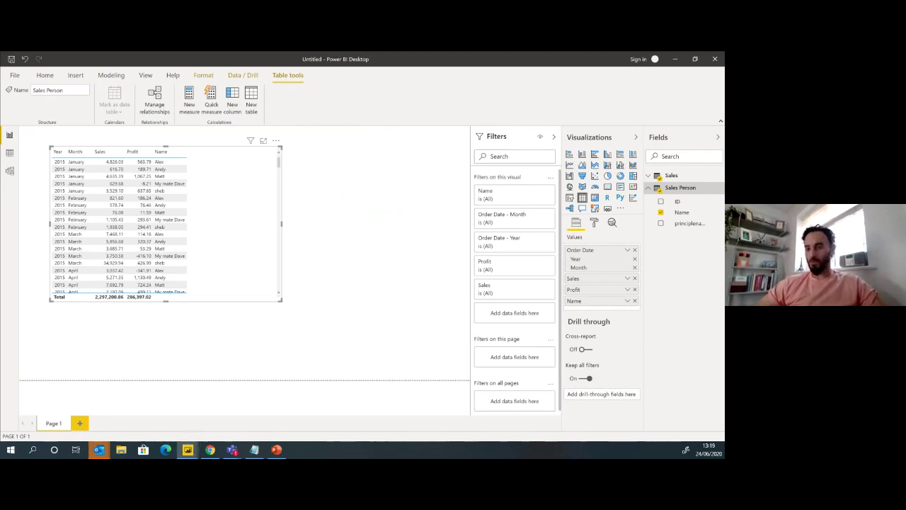
Create a measure in the Sales Person table defined as username = USERPRINCIPALNAME()
right_click(684, 192)
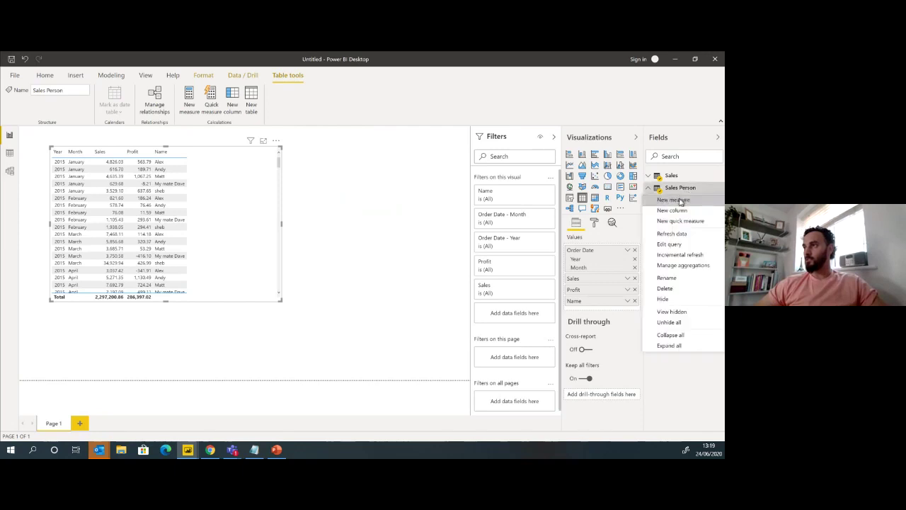
click(680, 200)
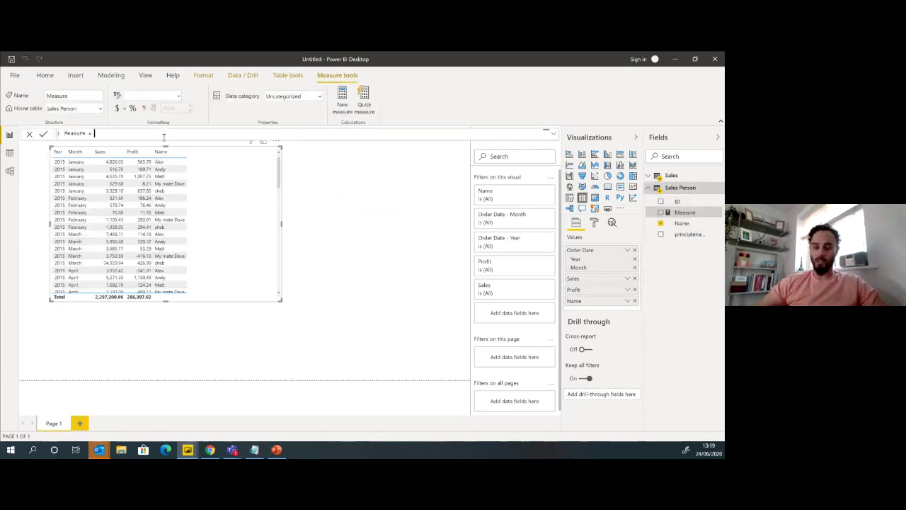
text(username)
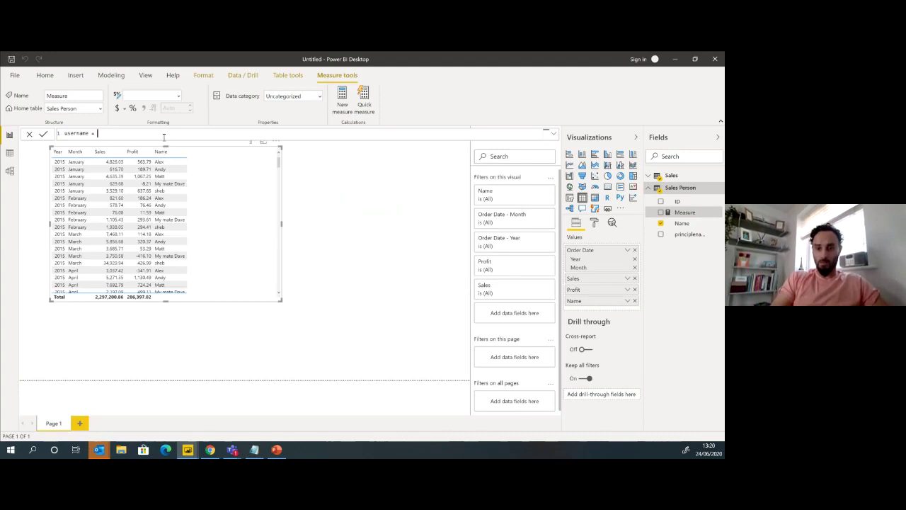
text( userp)
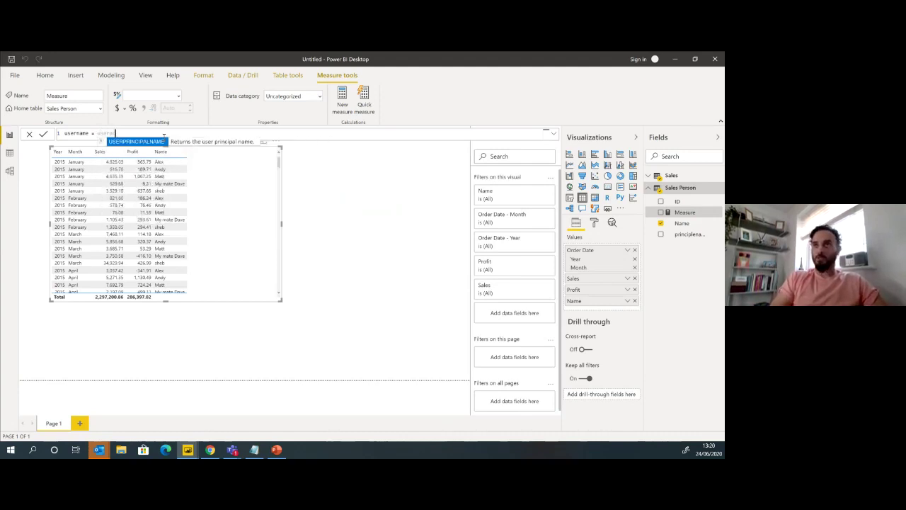
key(Tab)
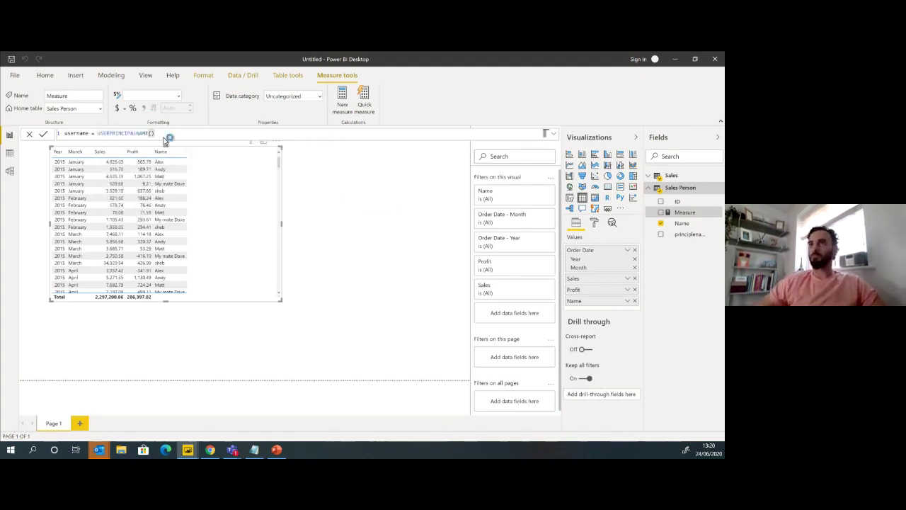
key(Return)
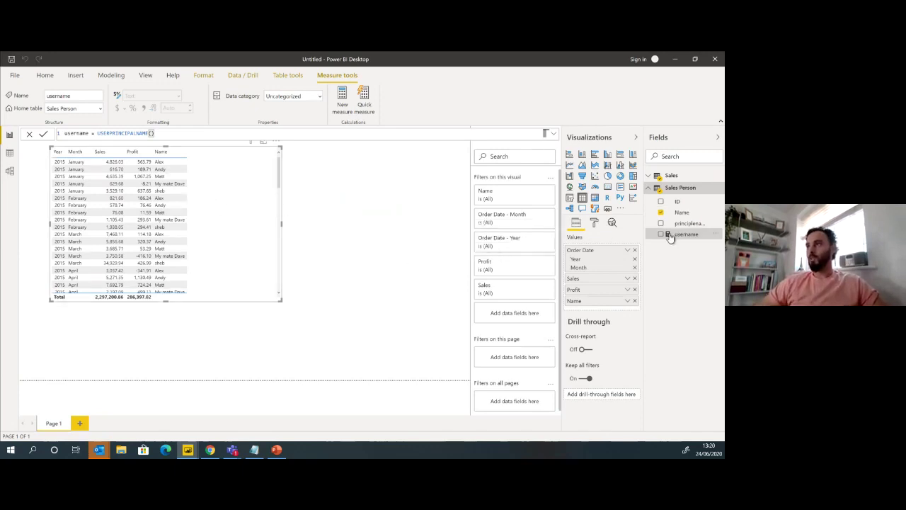
Show the username measure in a card visual below the table, and make the card wider and shallower
drag(672, 235, 378, 353)
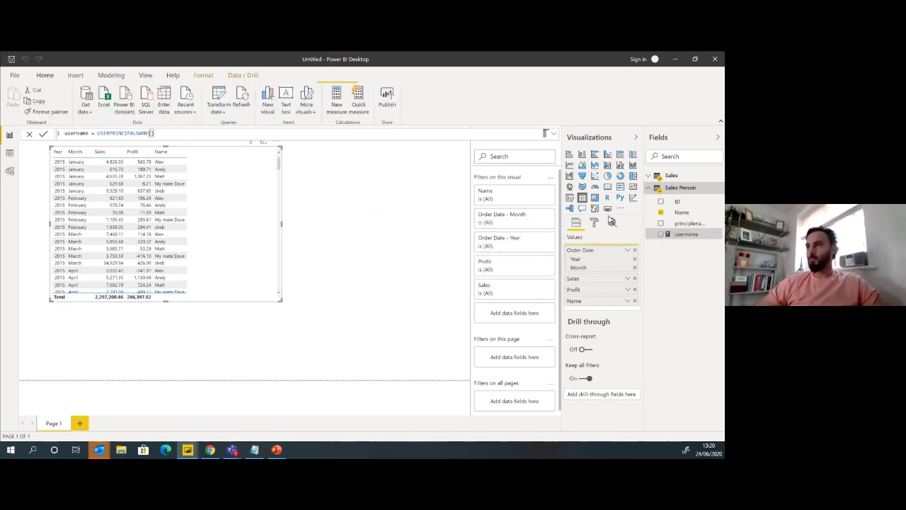
click(607, 187)
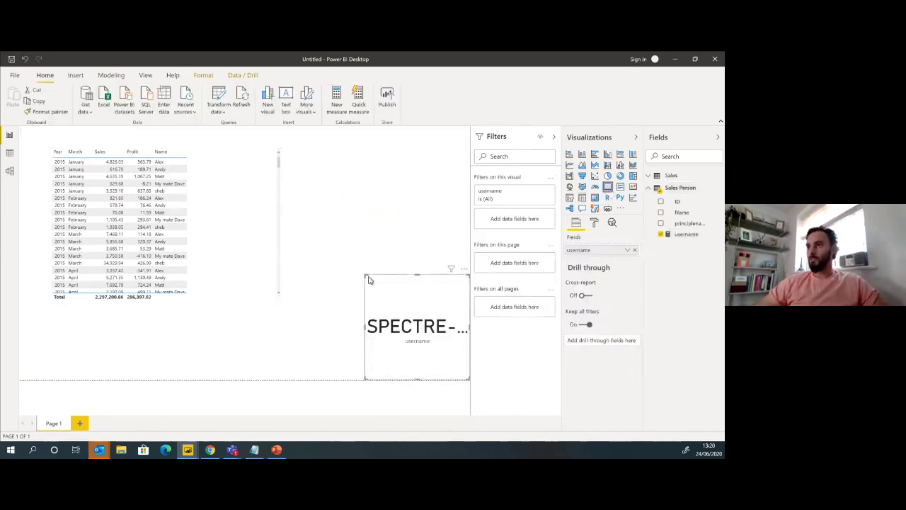
drag(365, 276, 244, 326)
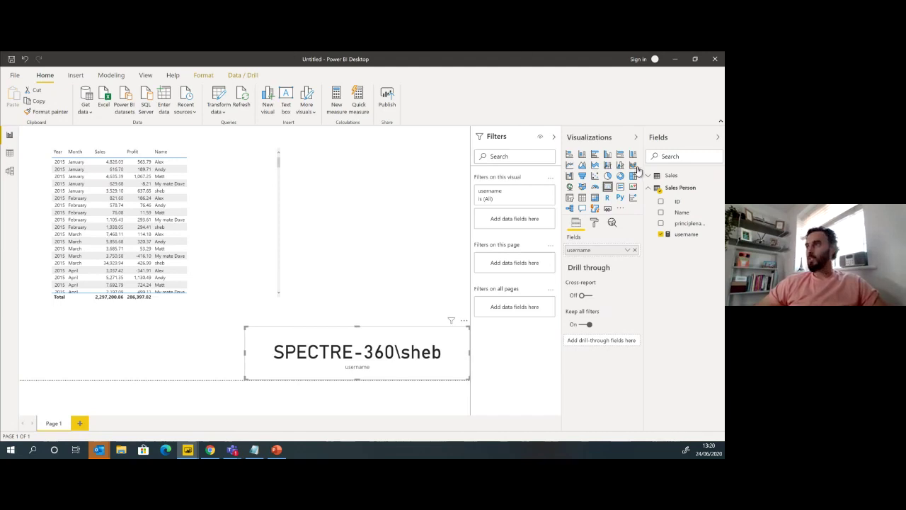
Add another measure to the Sales Person table and name it Current User
right_click(680, 190)
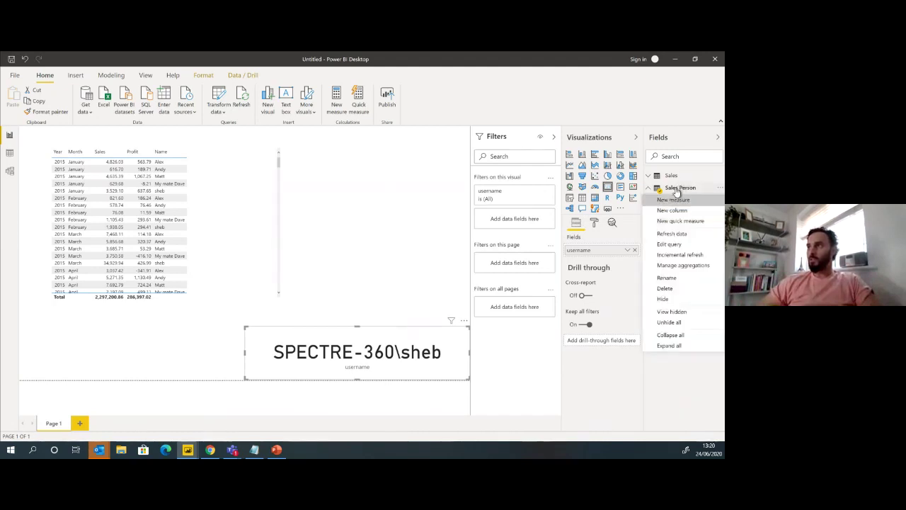
click(672, 201)
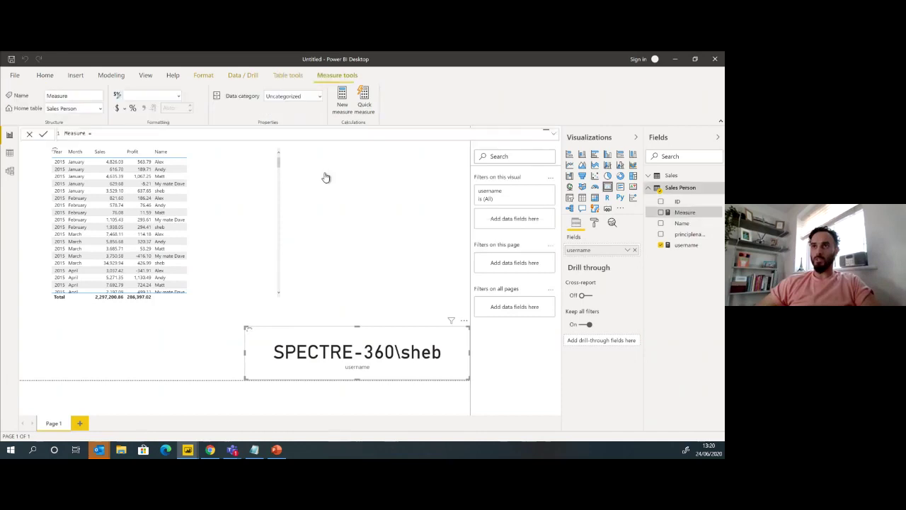
double_click(72, 133)
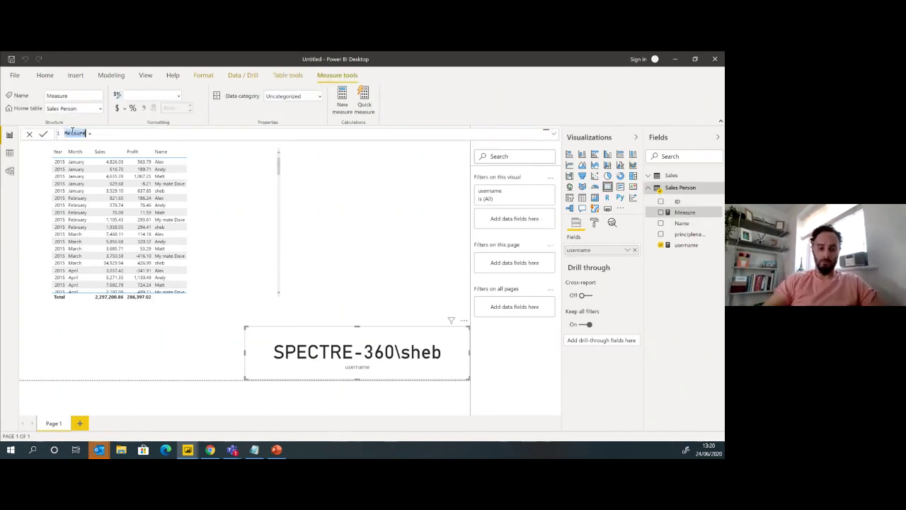
text(Curren)
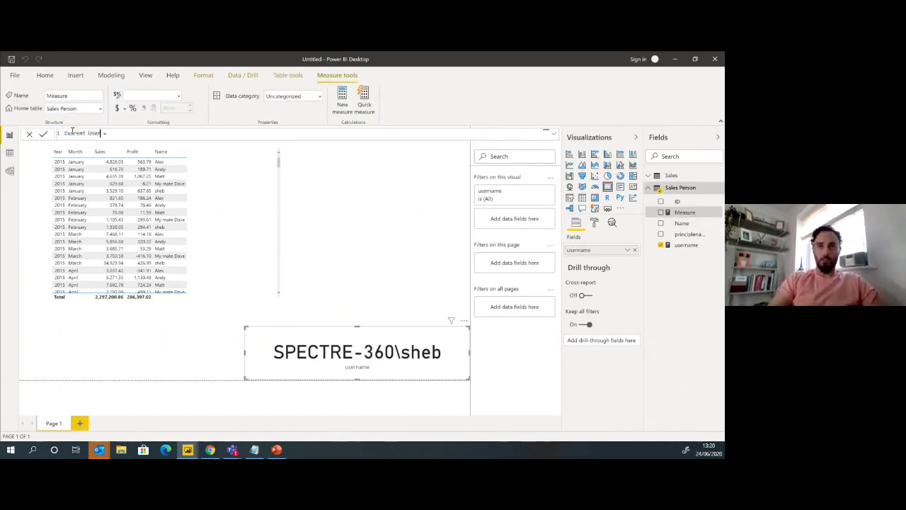
text(t User)
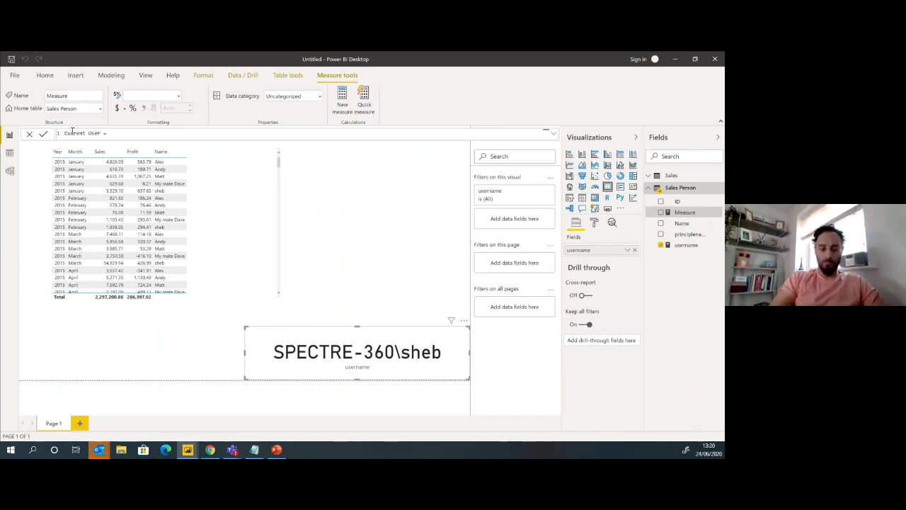
Start the Current User formula with IF(SUM(Sales[Sales]) as the first part of the logical test
key(End)
text(IF()
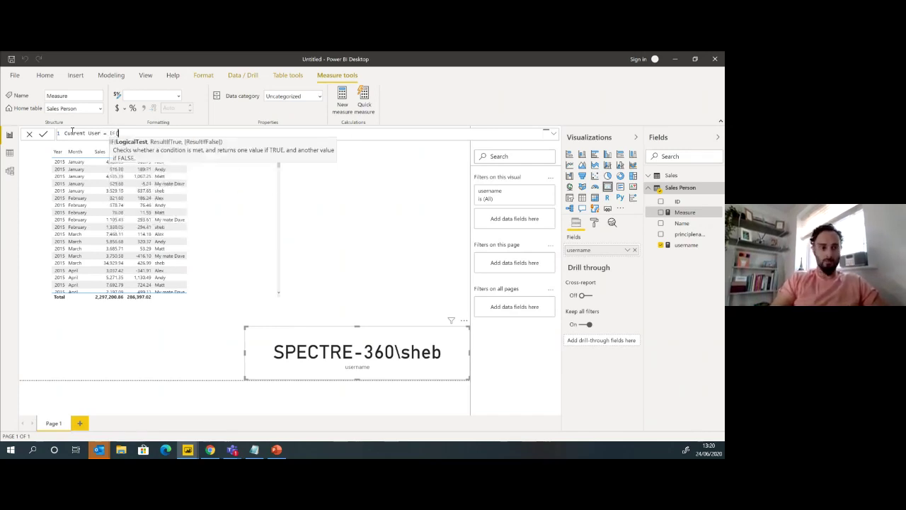
text(sum()
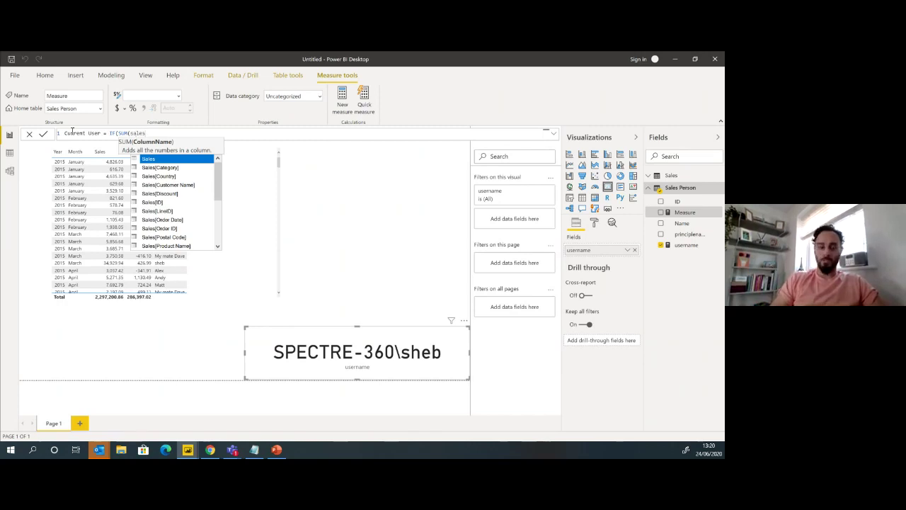
text(sales[)
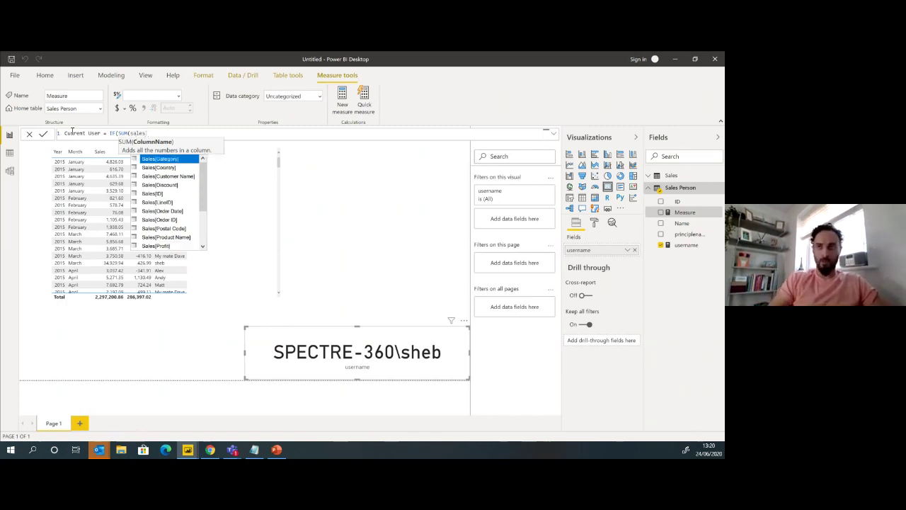
text(Sales)
key(Tab)
text())
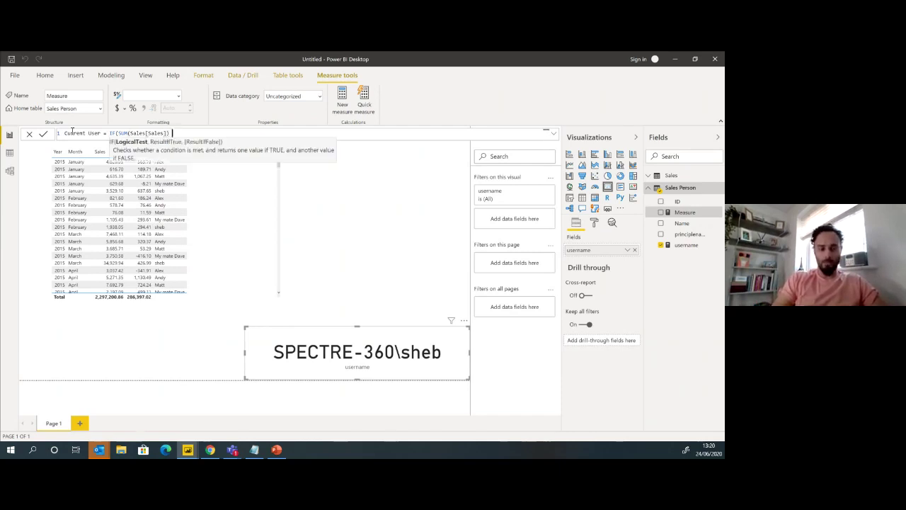
Extend the logical test with && SELECTEDVALUE('Sales Person'[principlename])
text( && selec)
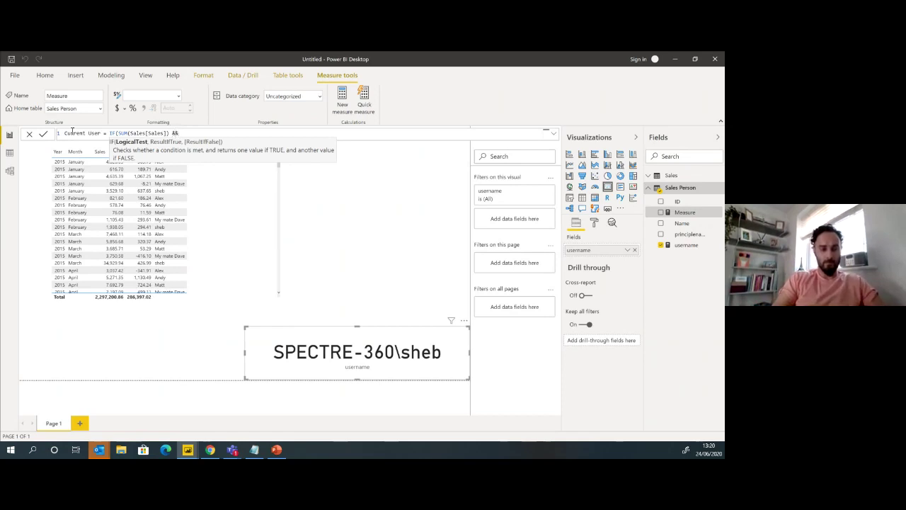
key(Down)
key(Down)
key(Down)
key(Down)
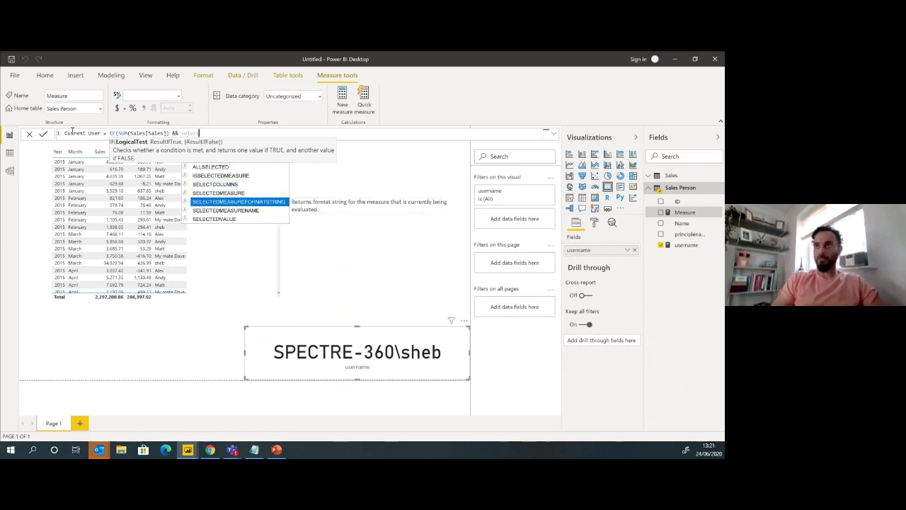
key(Tab)
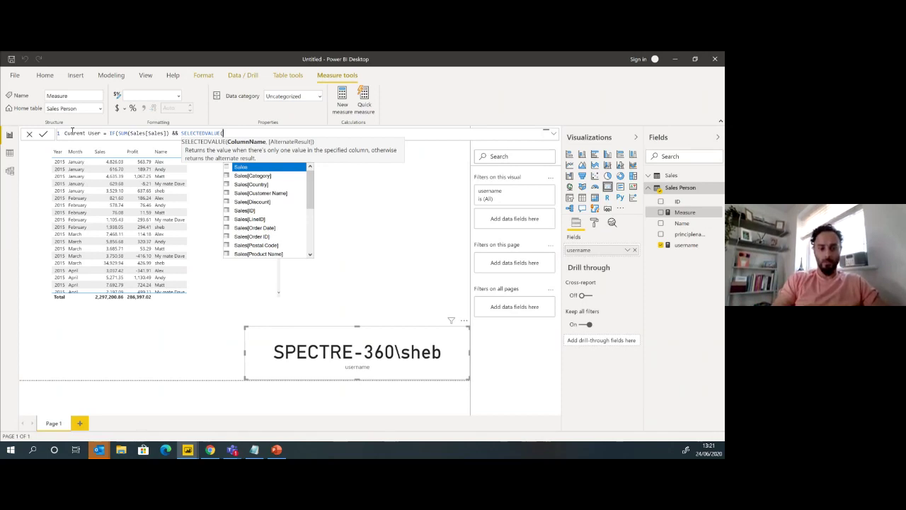
text(prin)
key(Tab)
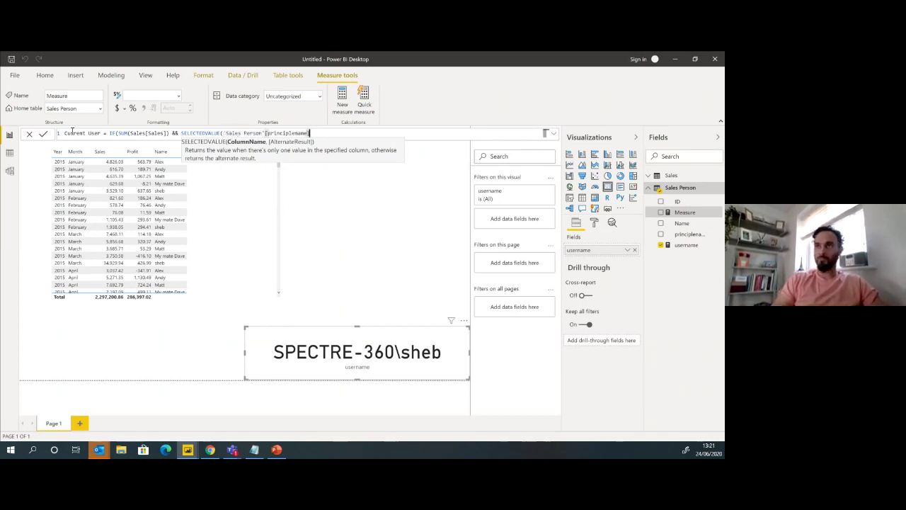
text())
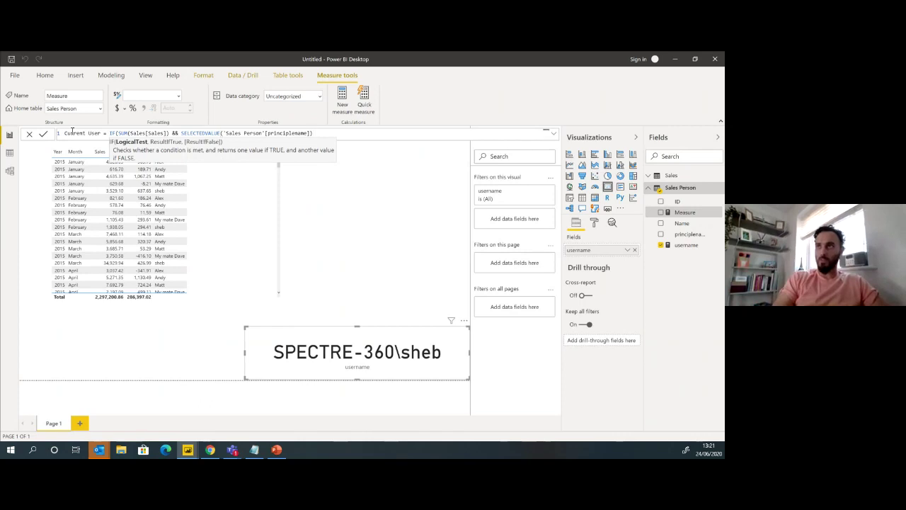
Complete the logical test of the Current User formula by comparing the selected principlename with USERPRINCIPALNAME()
text( = )
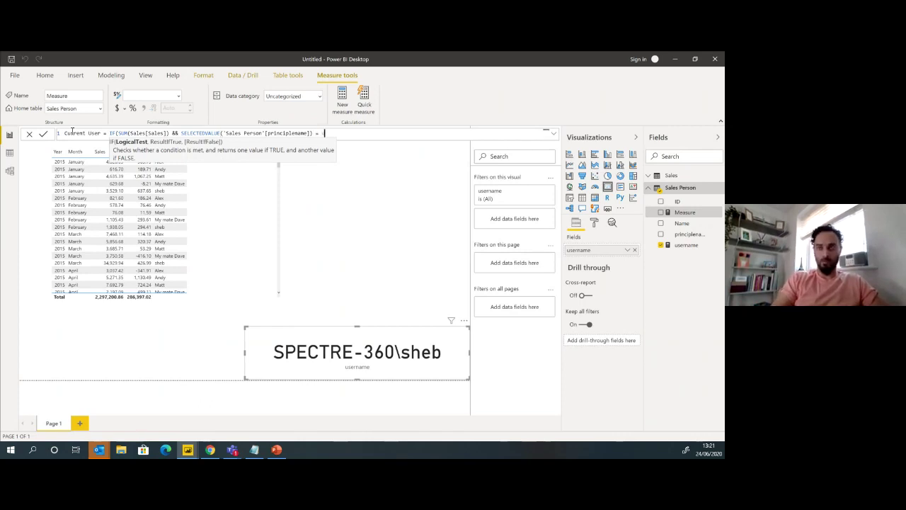
text(user)
key(Down)
key(Down)
key(Down)
key(Down)
key(Tab)
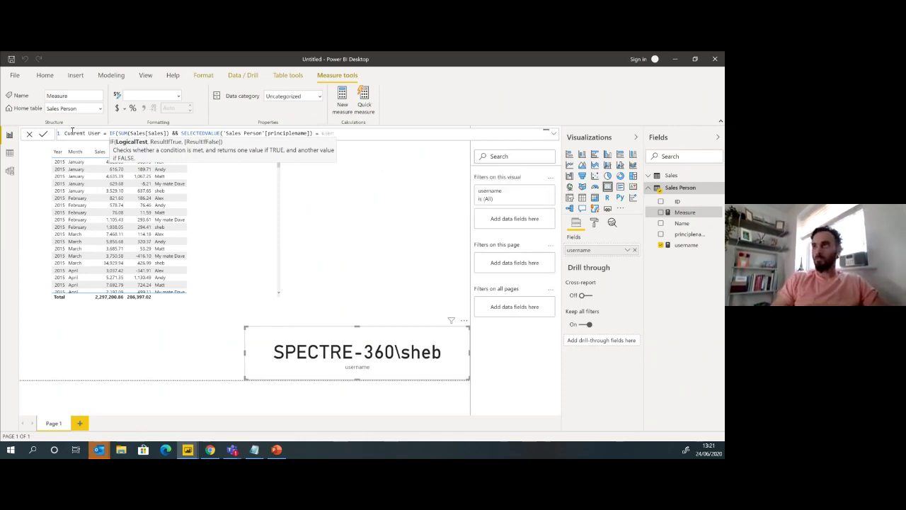
text(,)
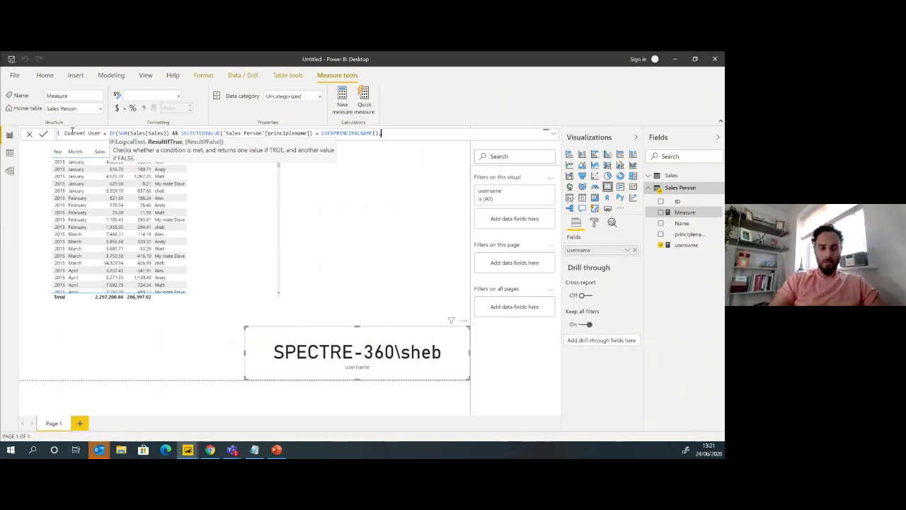
text( user)
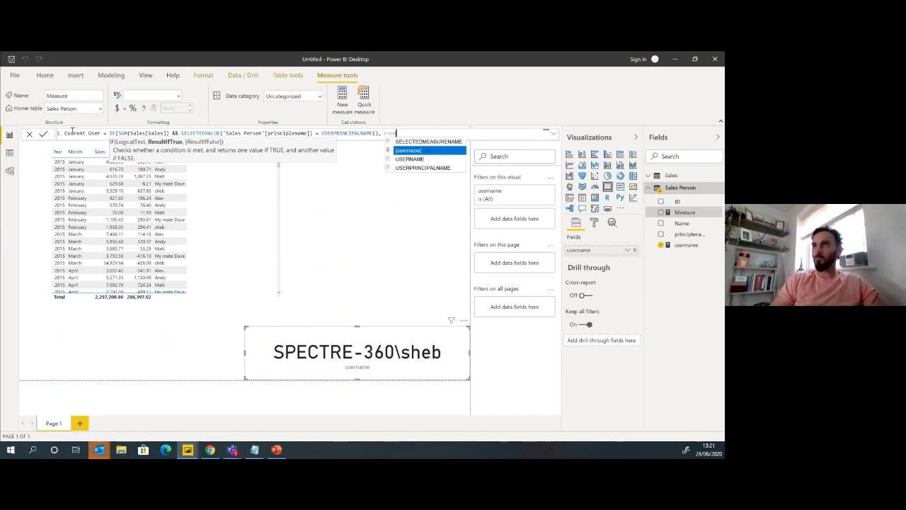
key(Up)
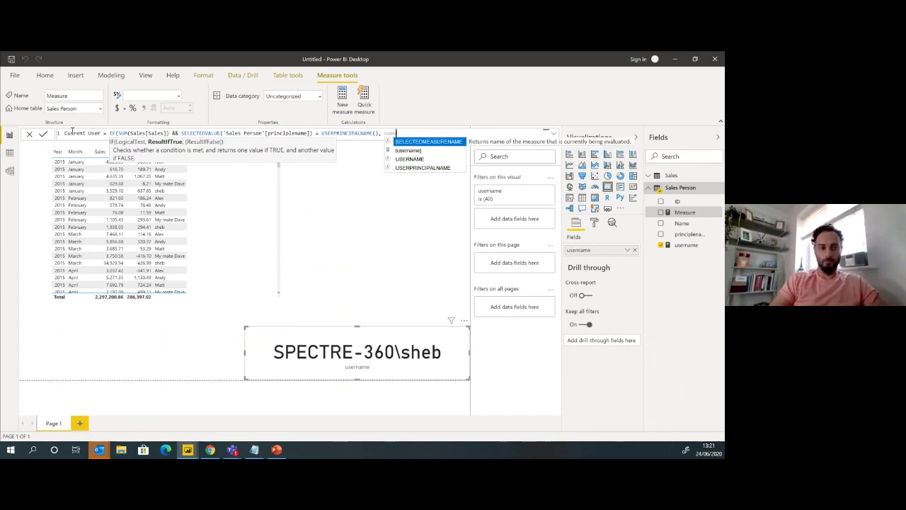
key(BackSpace)
key(BackSpace)
key(BackSpace)
key(BackSpace)
Return SELECTEDVALUE('Sales Person'[Name]) as the IF formula's true result, close the formula and commit the Current User measure
text(selec)
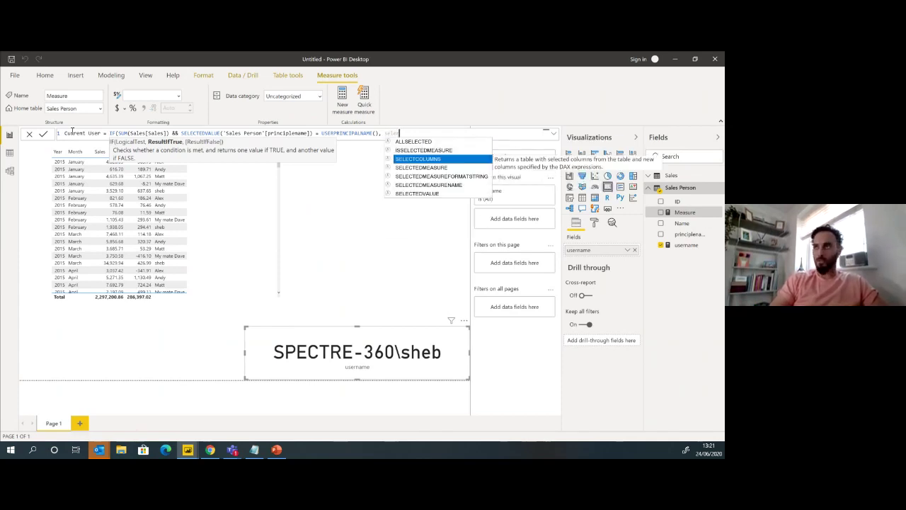
key(Down)
key(Down)
key(Down)
key(Down)
key(Tab)
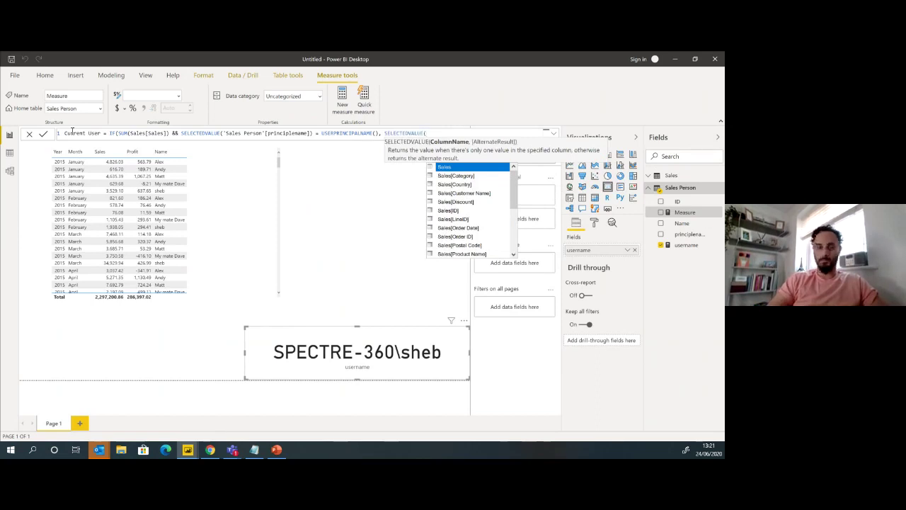
text(name)
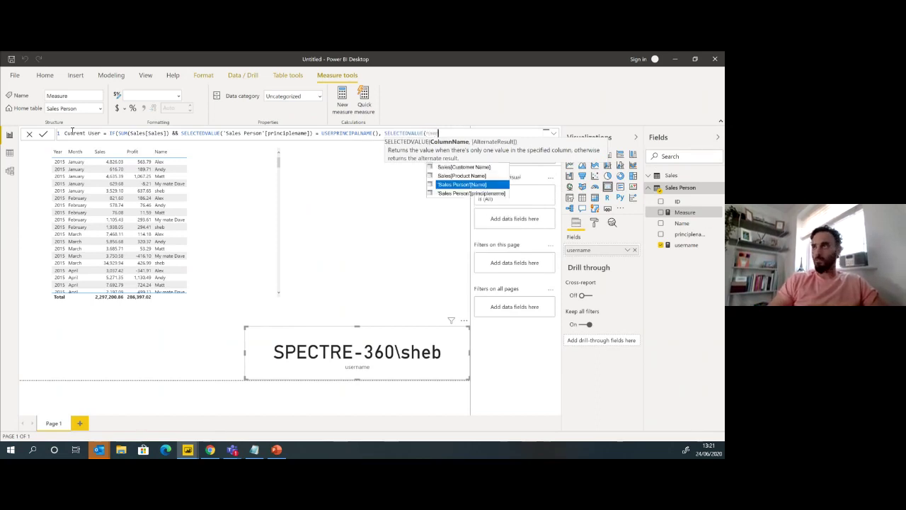
key(Tab)
text())
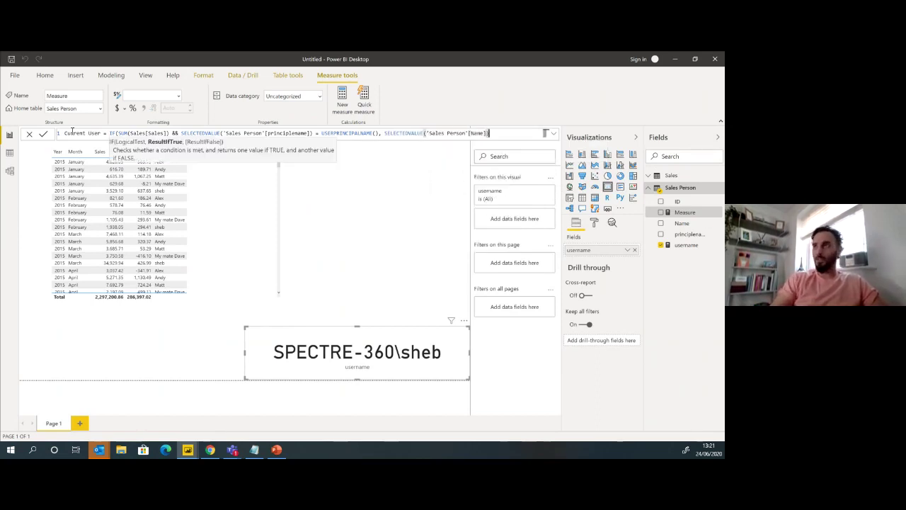
text())
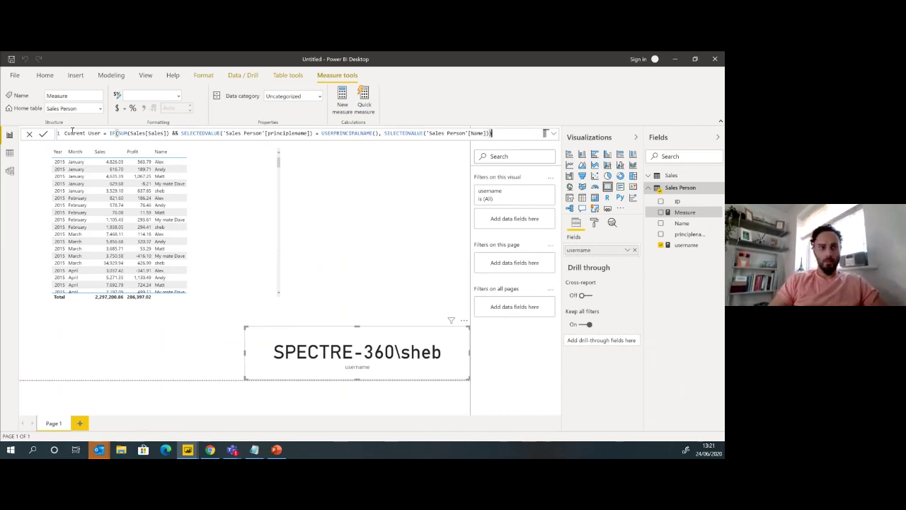
key(Return)
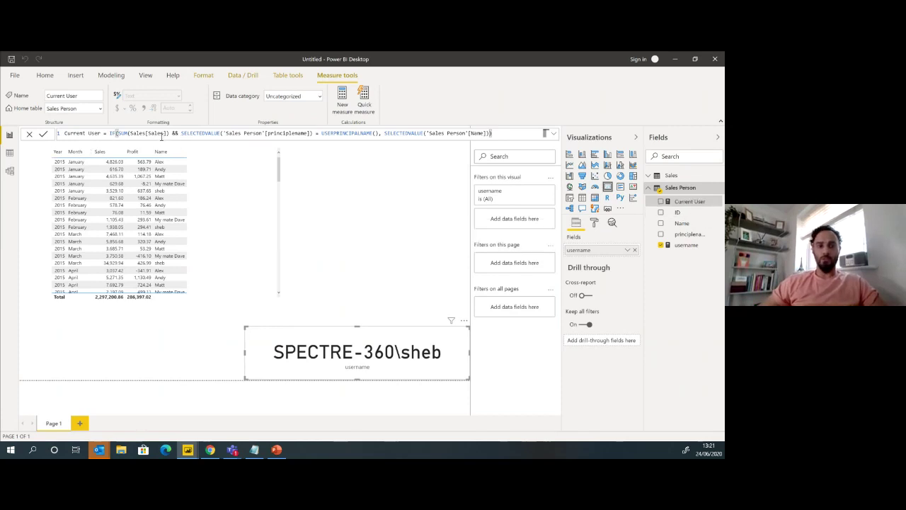
drag(128, 133, 157, 133)
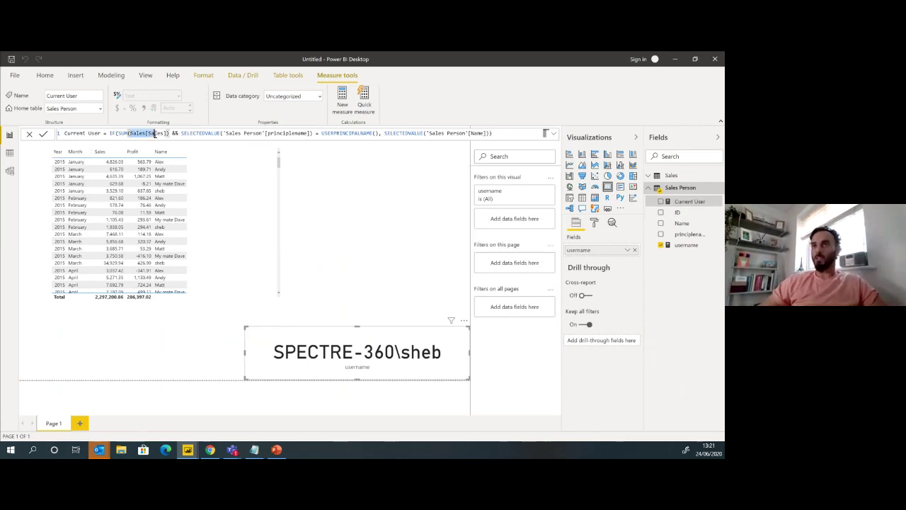
double_click(190, 133)
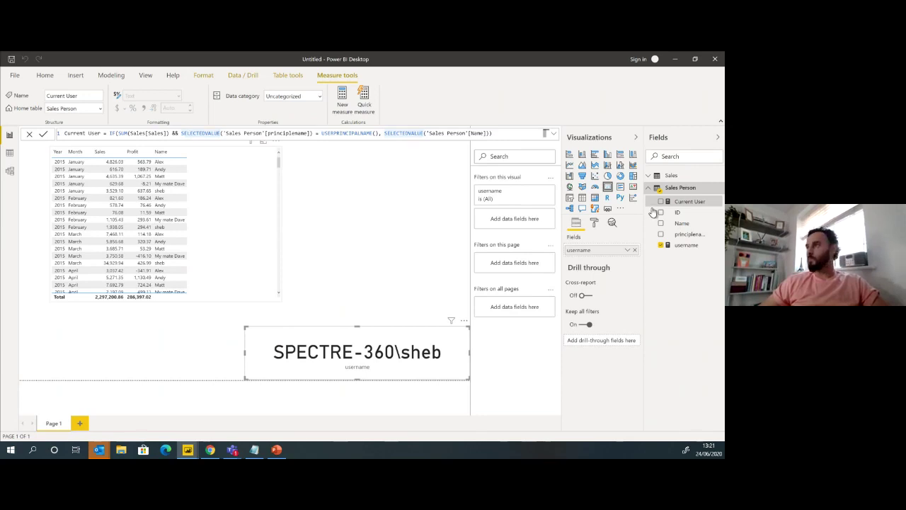
Add the Current User measure to the table visual and look through its rows
click(237, 197)
click(661, 201)
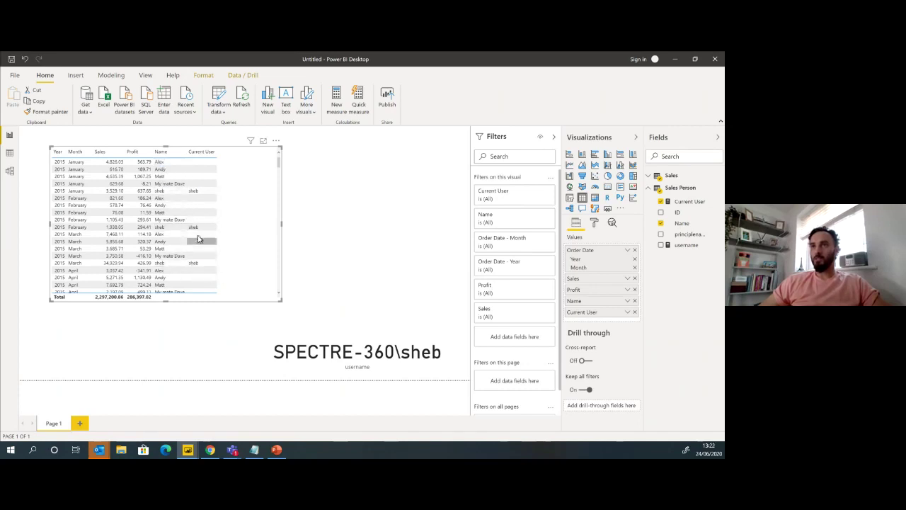
scroll(200, 238, down, 3)
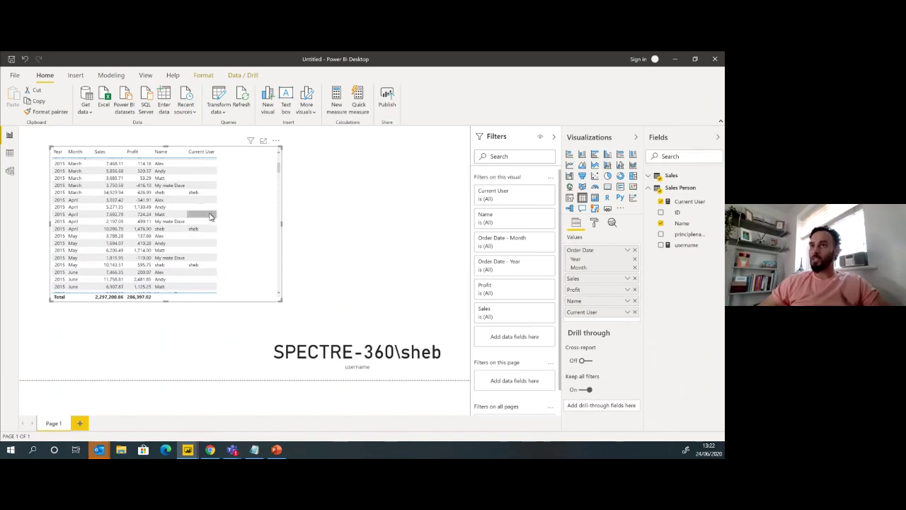
scroll(210, 216, down, 2)
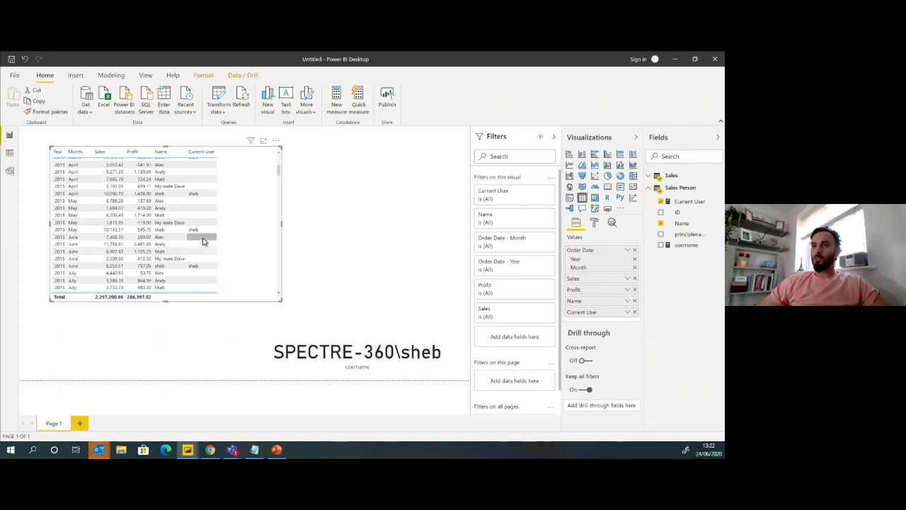
scroll(201, 266, down, 2)
scroll(202, 264, down, 2)
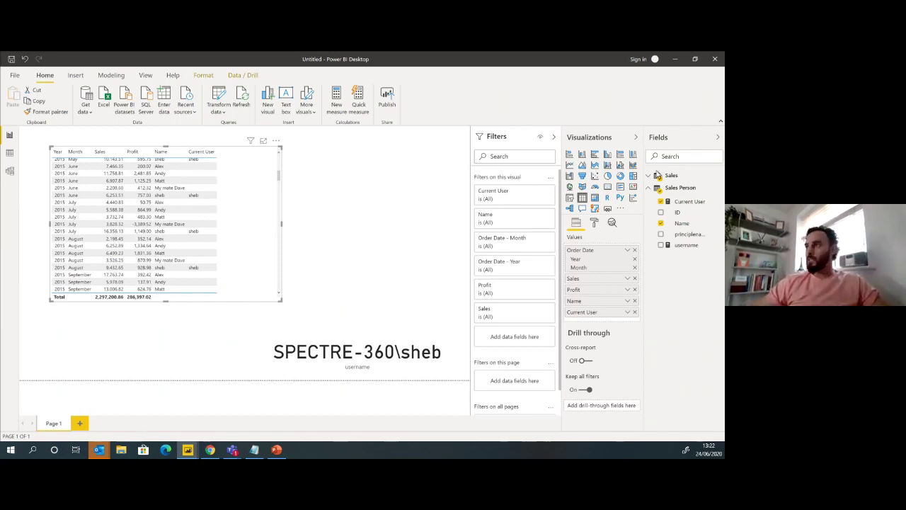
Create a calculated column in the Sales Person table: Masked Username = "SP - " & 'Sales Person'[ID]
right_click(685, 190)
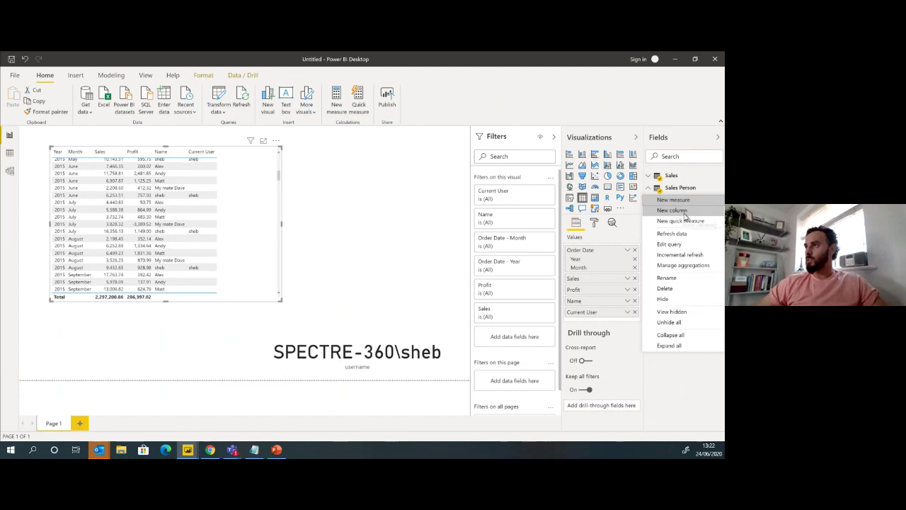
click(685, 221)
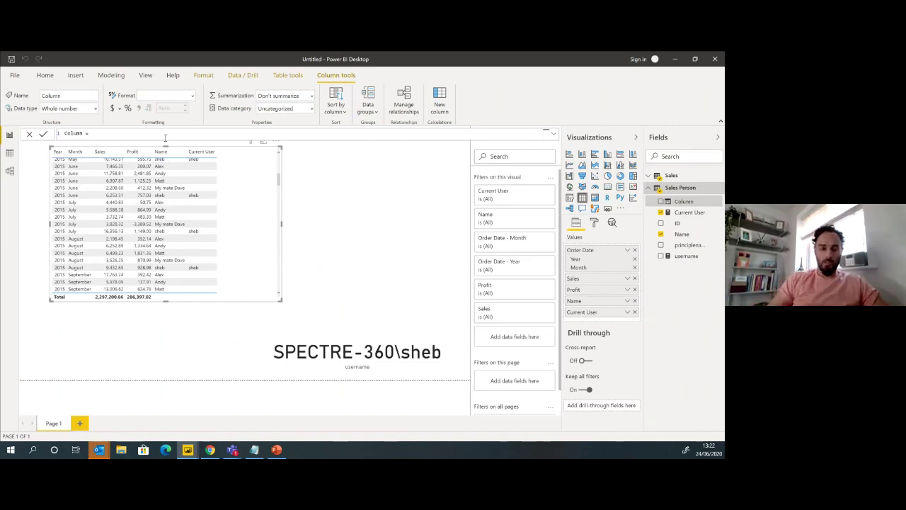
key(ctrl+shift+Right)
text(My)
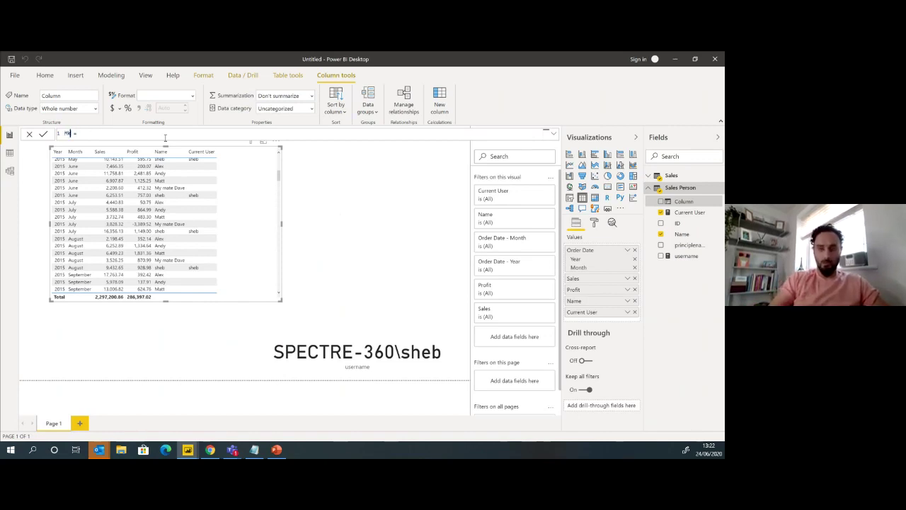
text(sked)
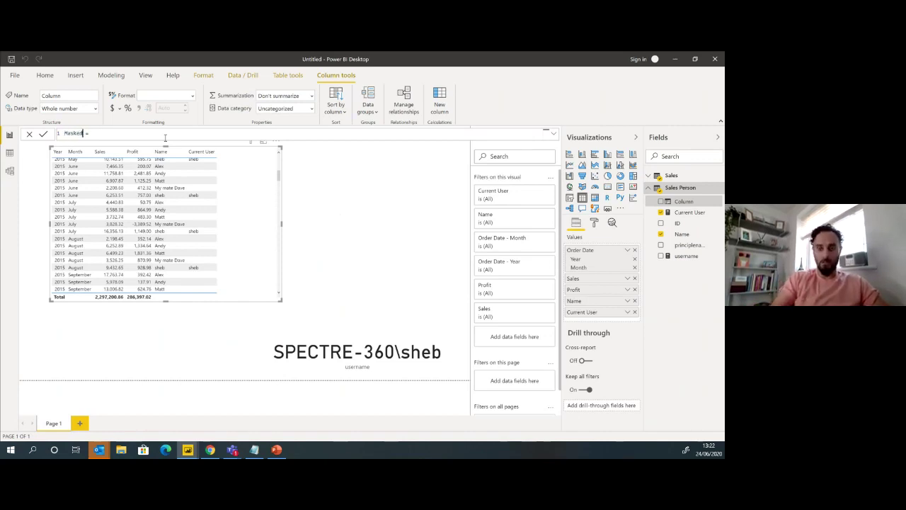
text( Username = "SP - " &)
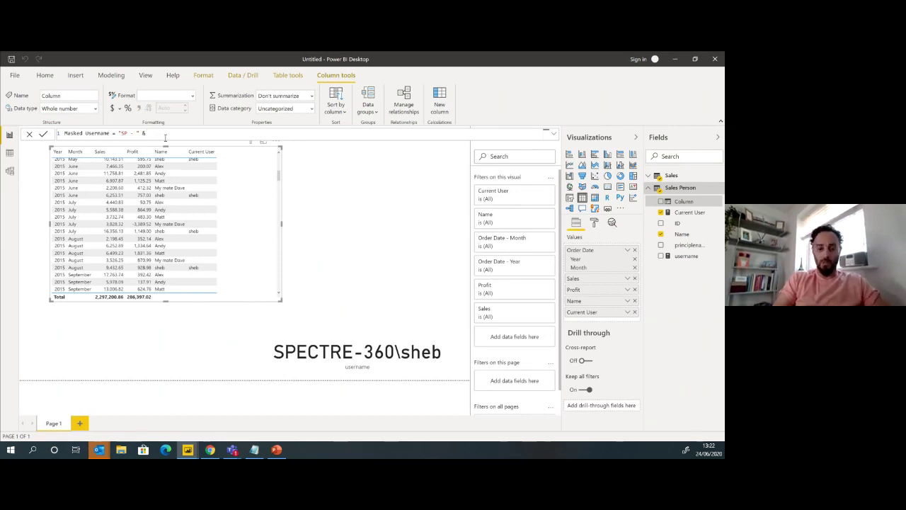
text(ID)
key(Tab)
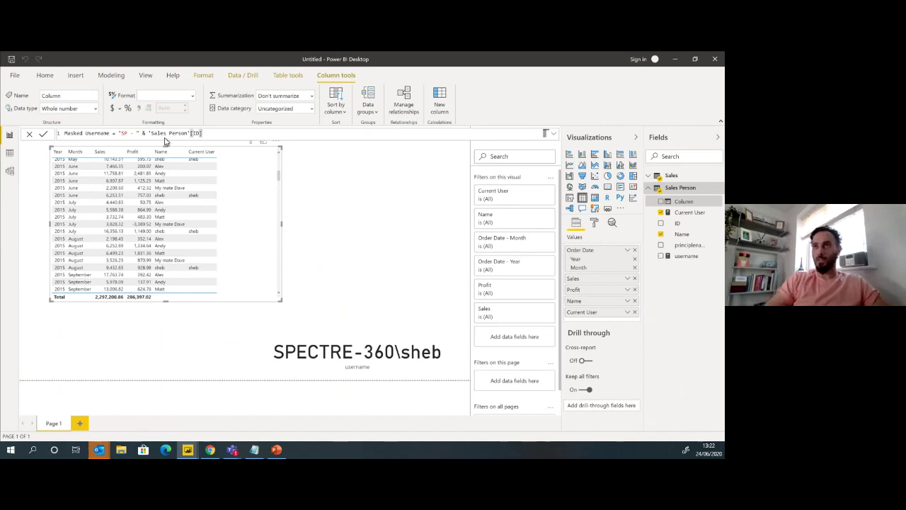
key(Return)
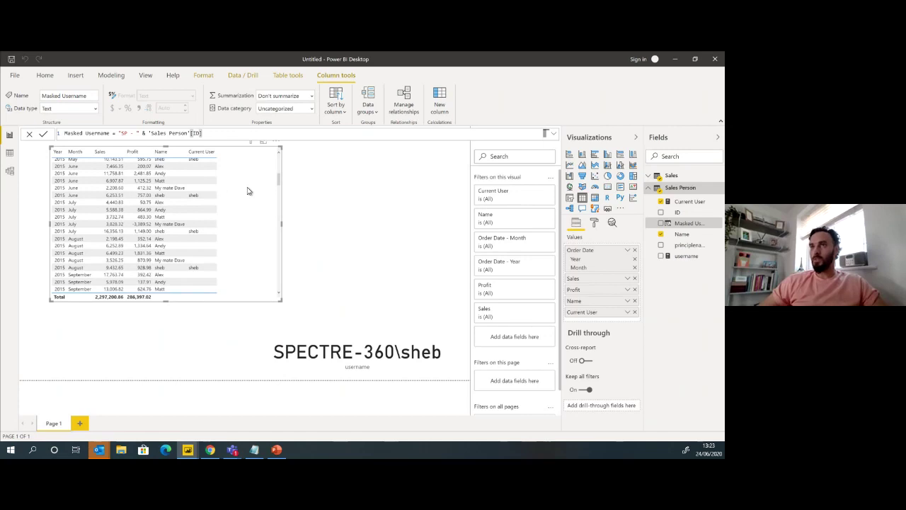
Add the Masked Username column to the table visual and look through its rows
click(660, 223)
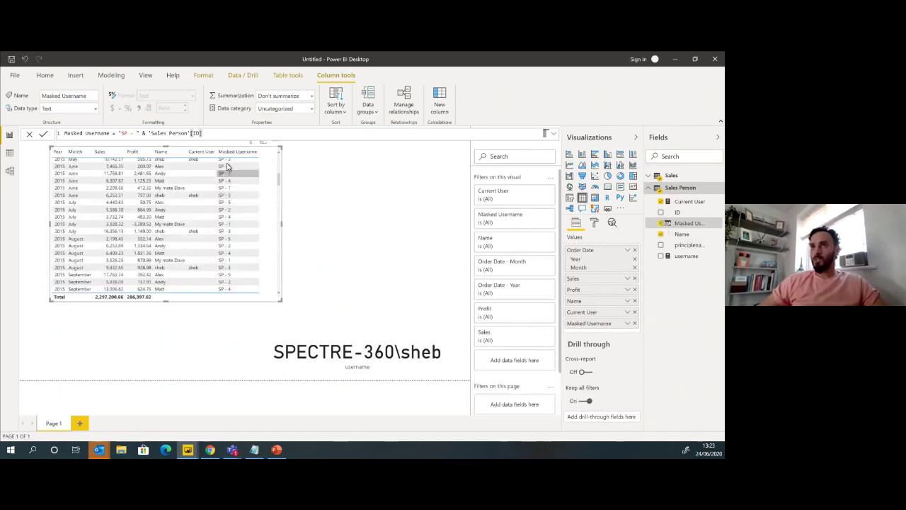
scroll(245, 185, up, 5)
scroll(245, 186, up, 1)
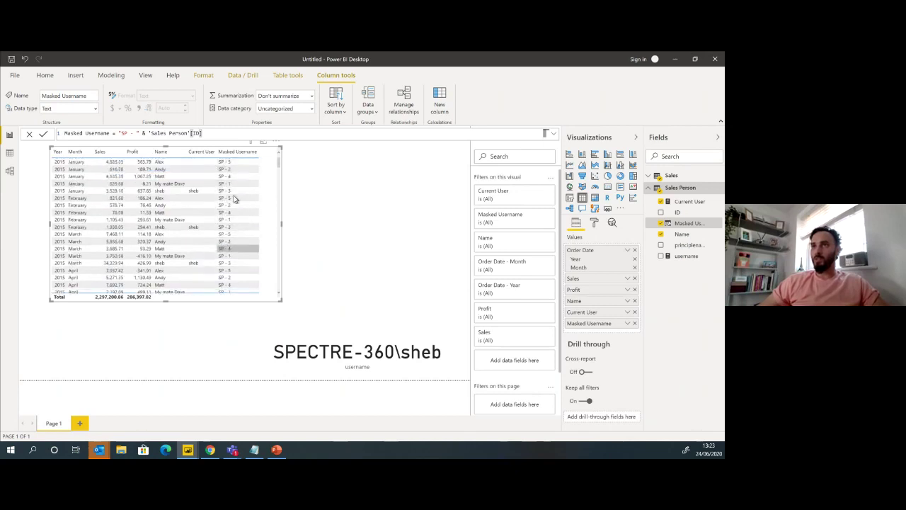
scroll(237, 212, down, 10)
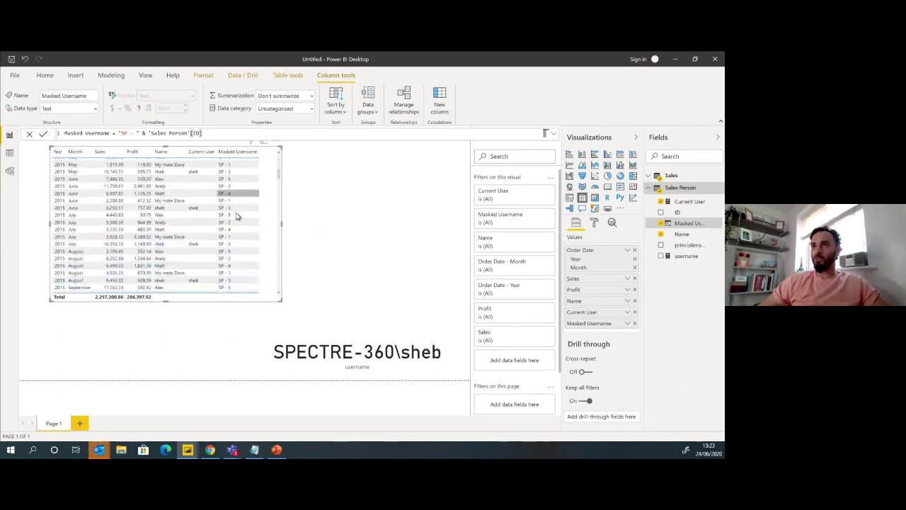
scroll(237, 216, down, 2)
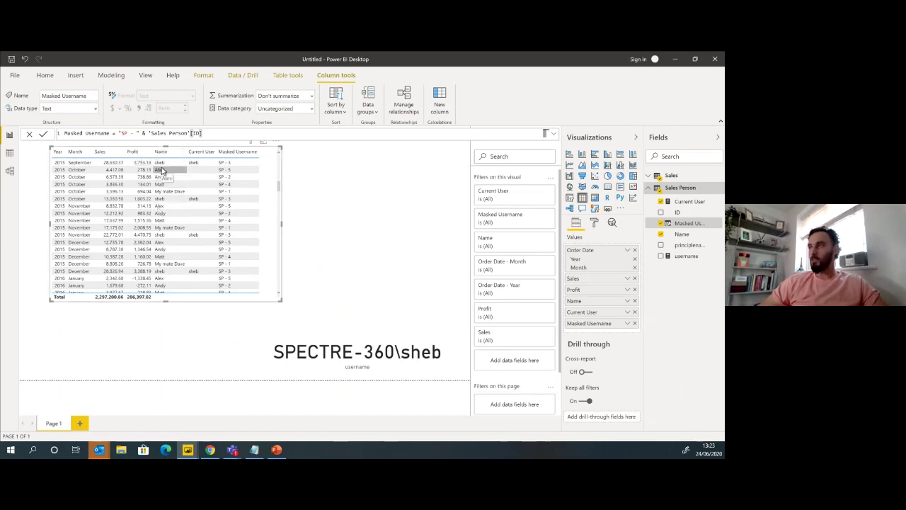
Hide the Name field of the Sales Person table and remove Name from the table visual
right_click(678, 236)
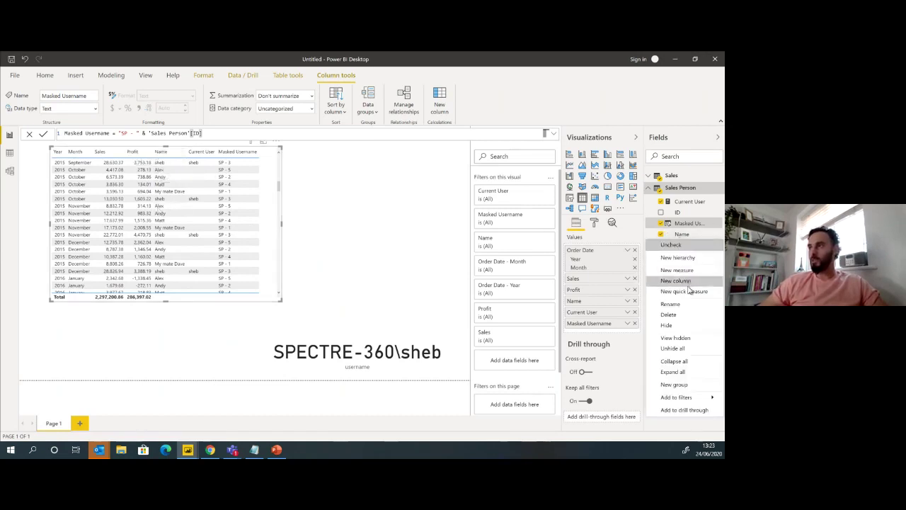
click(614, 312)
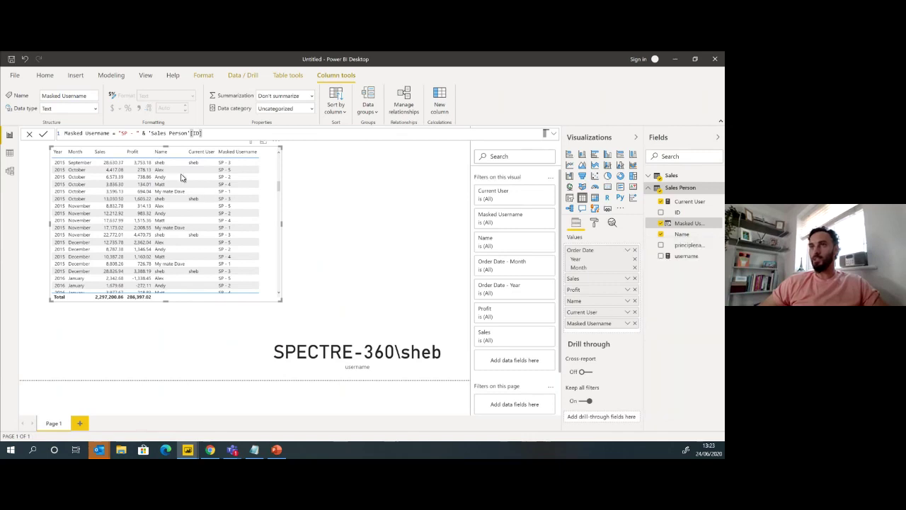
click(181, 177)
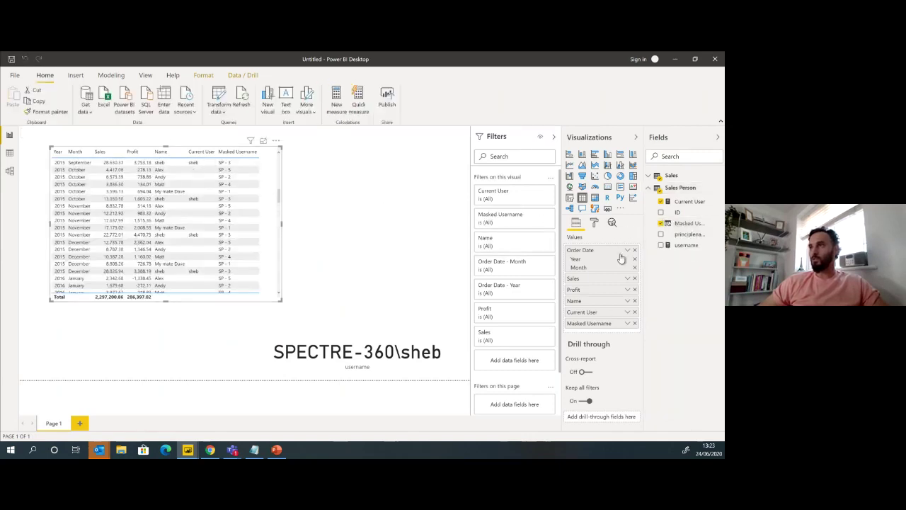
click(634, 300)
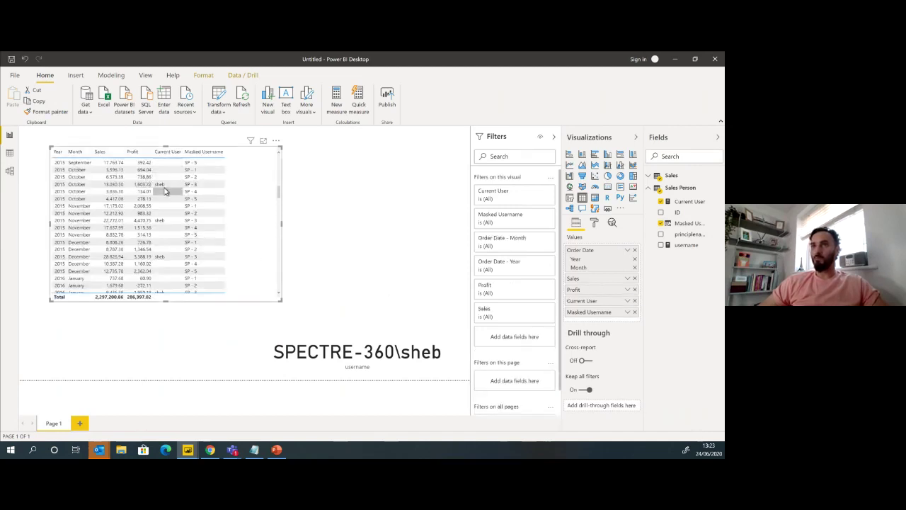
Place Current User after Masked Username in the table visual by removing and re-adding it, and make the visual slightly shorter
click(634, 300)
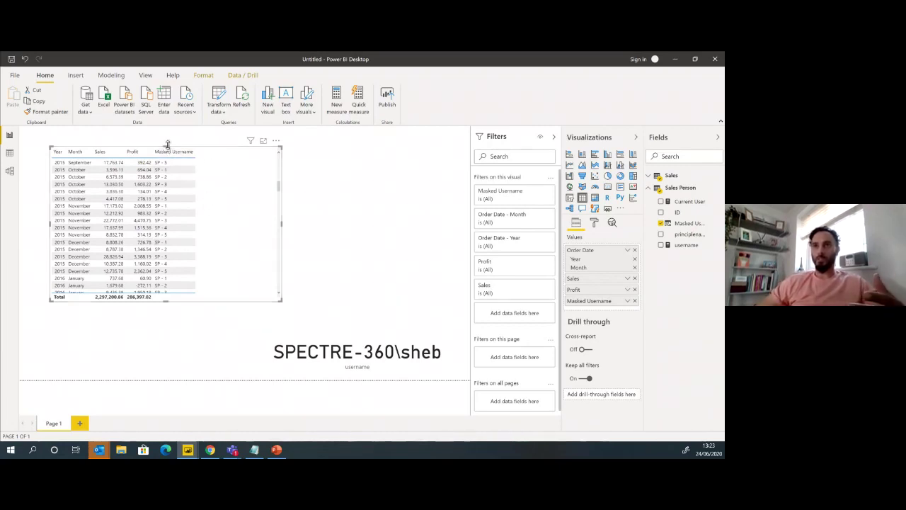
drag(164, 149, 162, 155)
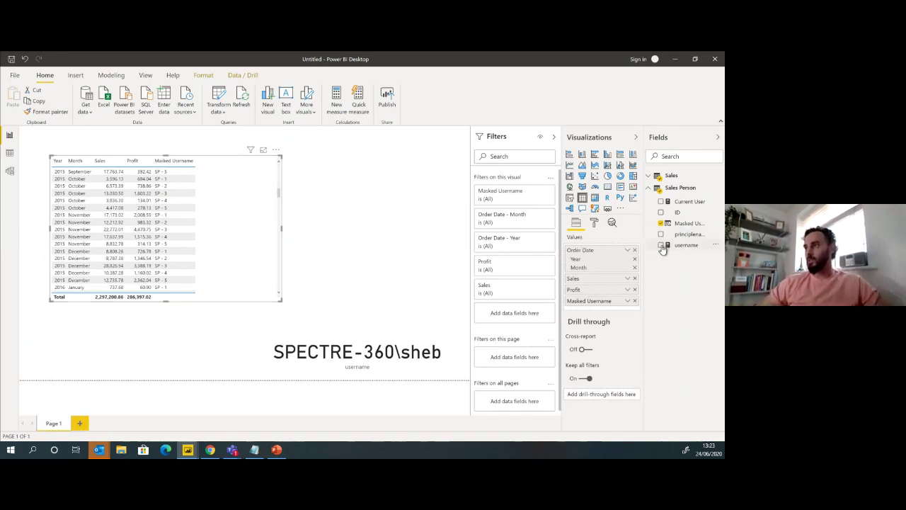
click(661, 203)
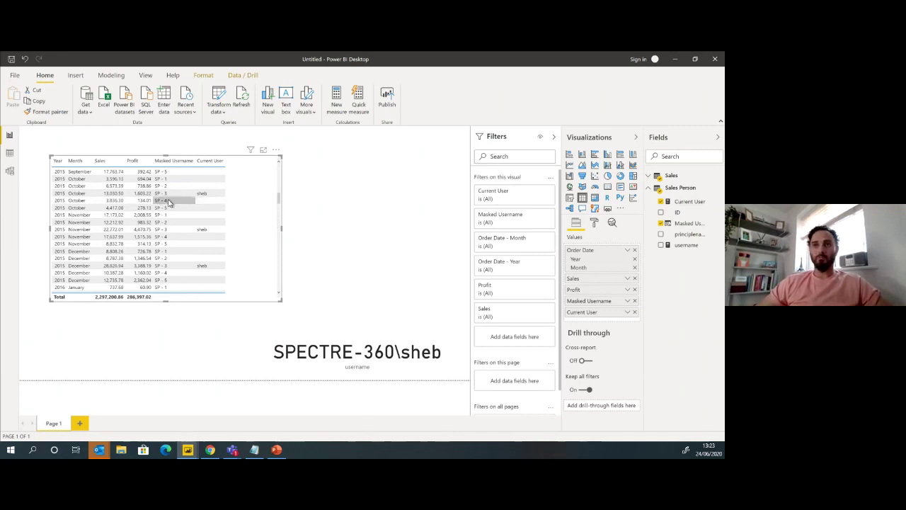
Add a slicer for Masked Username and place it at the upper edge of the page, beside the table visual
click(453, 177)
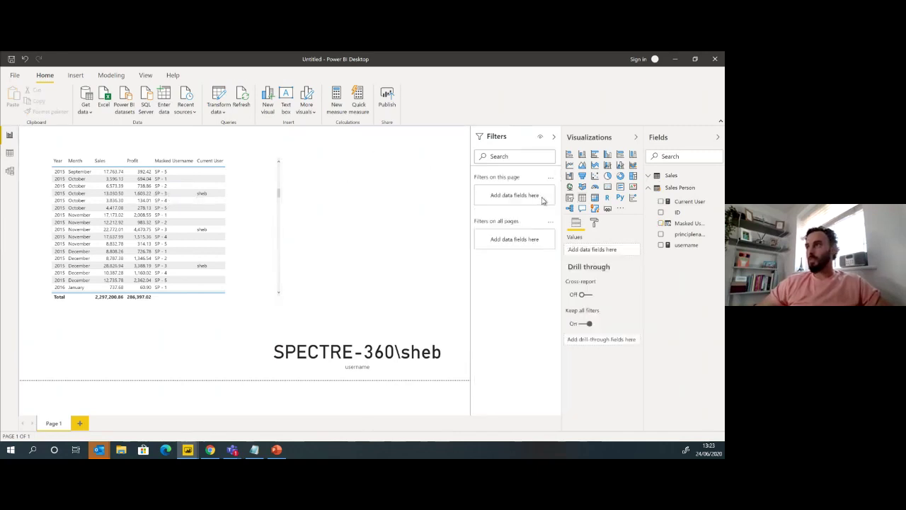
click(570, 199)
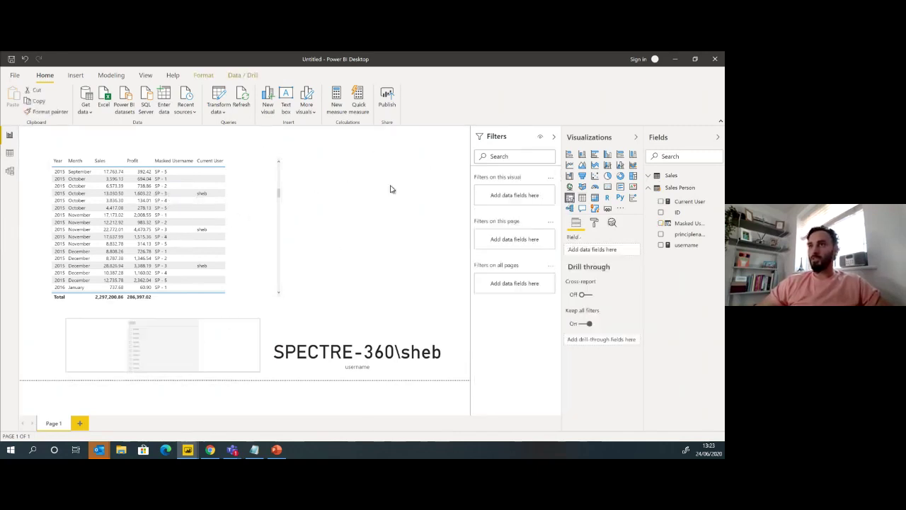
drag(372, 180, 374, 161)
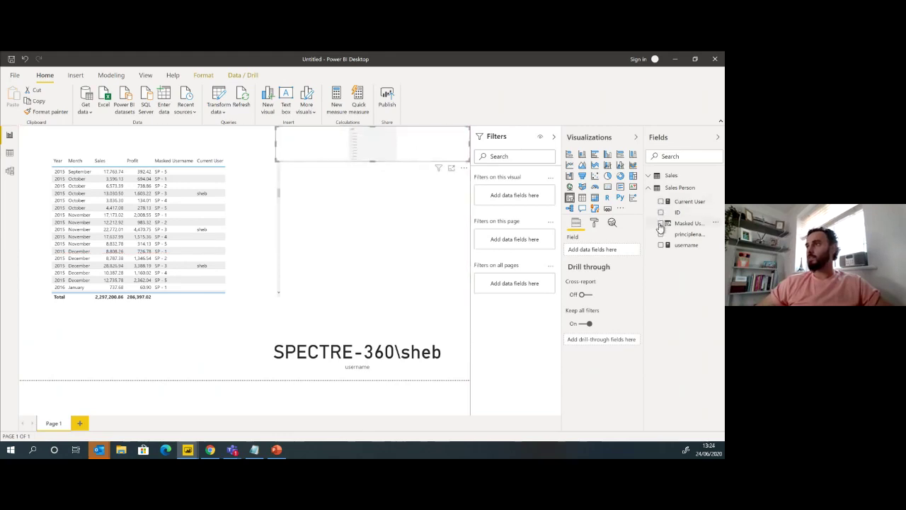
click(660, 224)
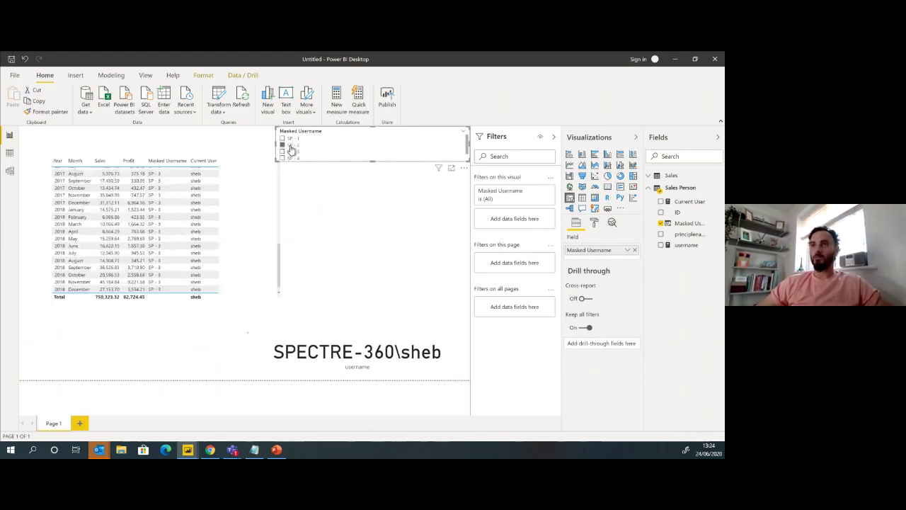
Filter the table visual by SP - 1 with the slicer to check its rows, and clear the selection
click(290, 140)
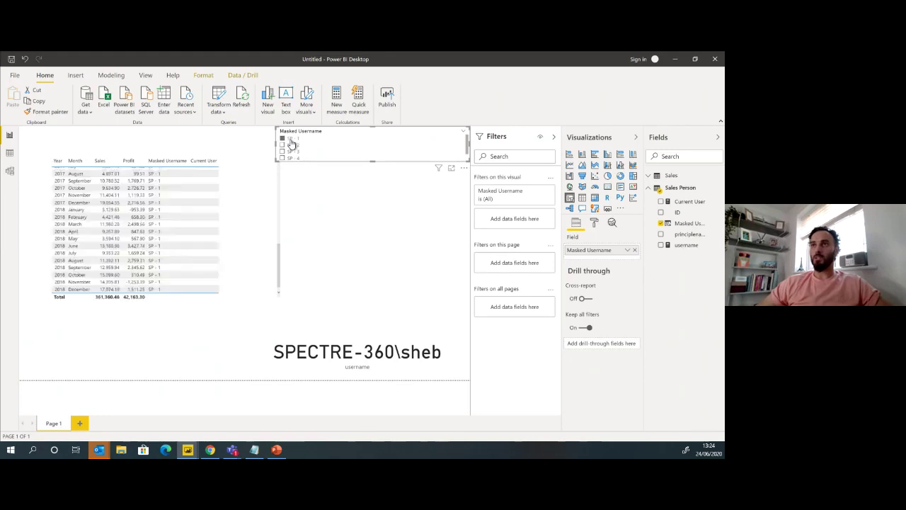
click(291, 141)
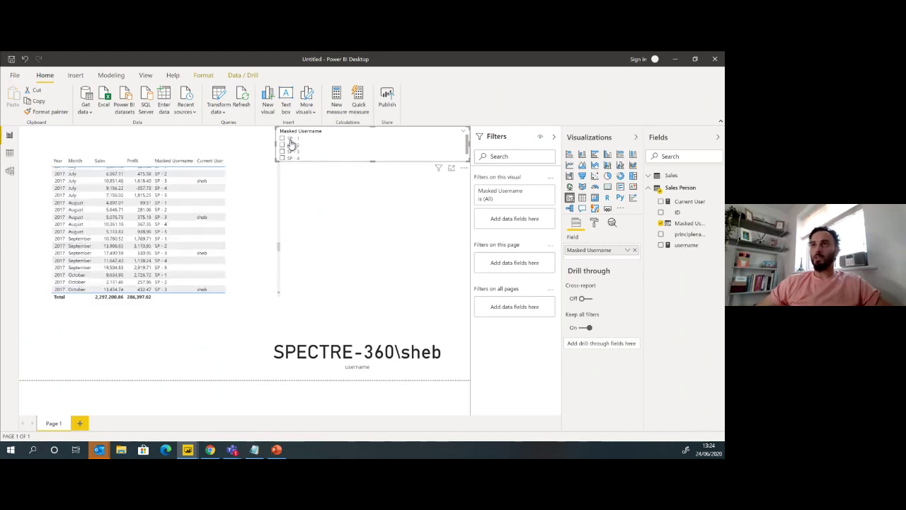
click(289, 140)
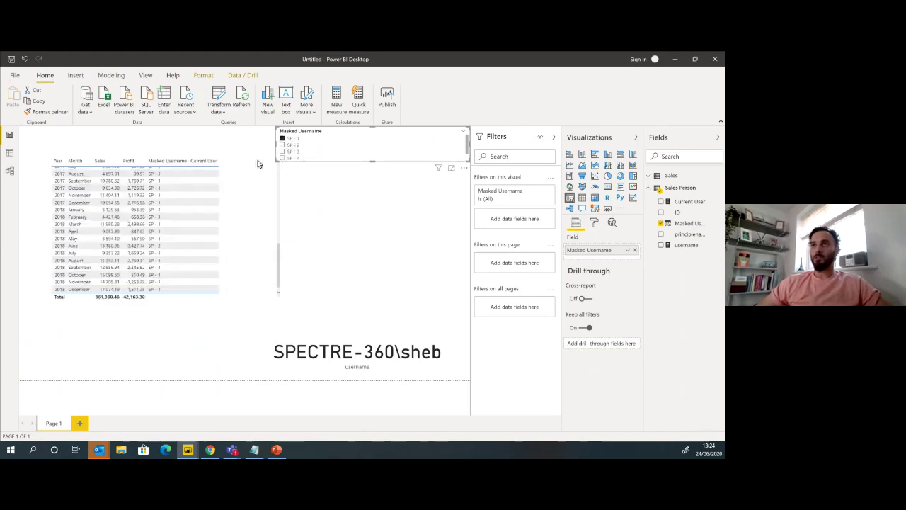
click(293, 140)
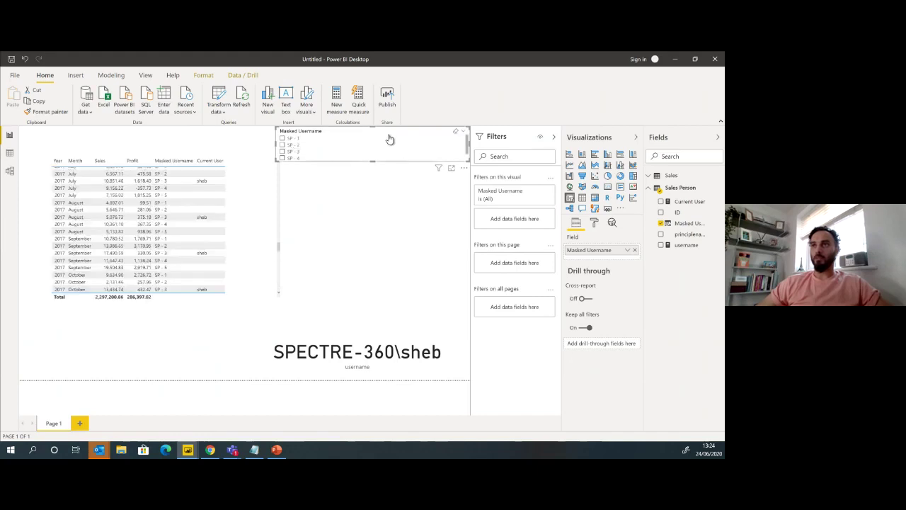
Narrow the Masked Username slicer and move the table visual into the upper-left corner of the report page
drag(274, 143, 328, 144)
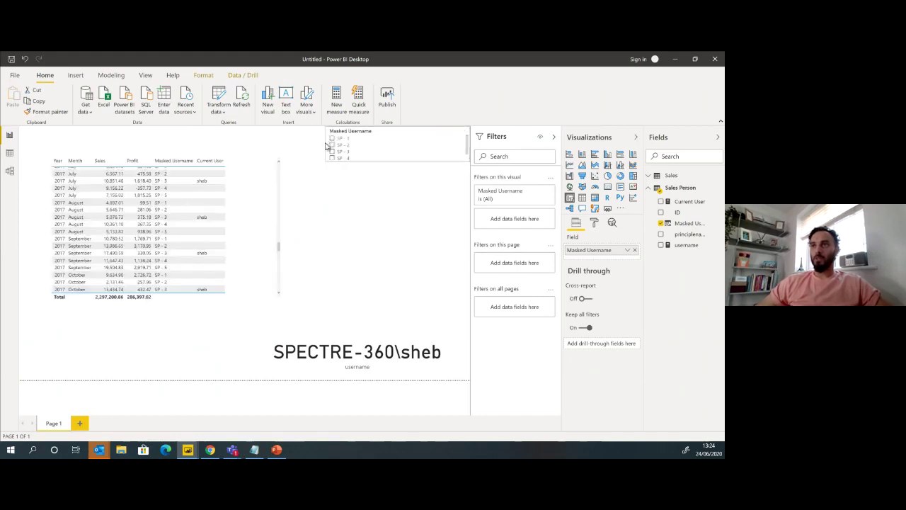
click(237, 192)
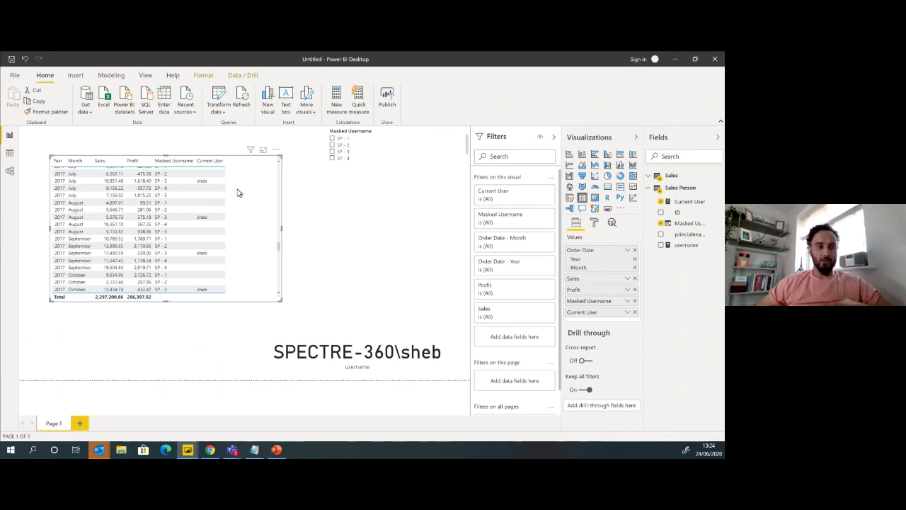
drag(257, 191, 211, 183)
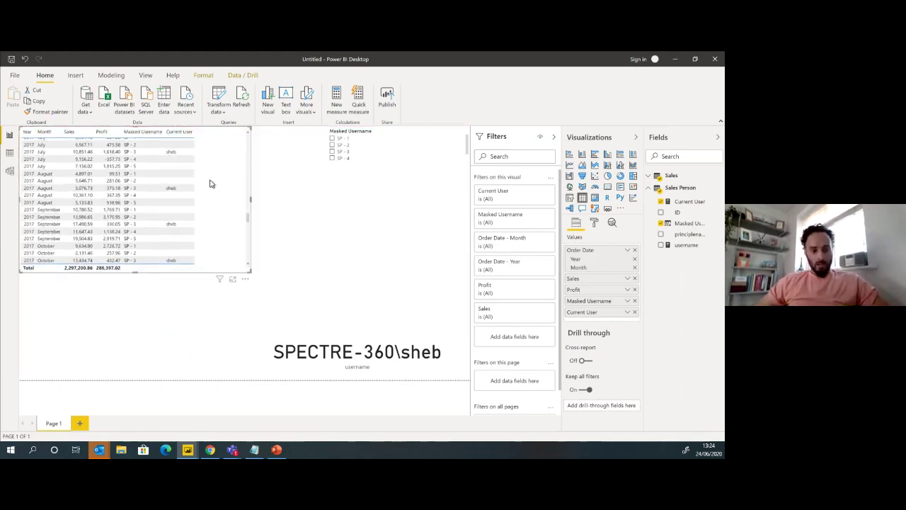
key(ctrl+c)
Add a clustered bar chart of Sales by Masked Username beneath the table visual and enlarge it down the page
click(447, 230)
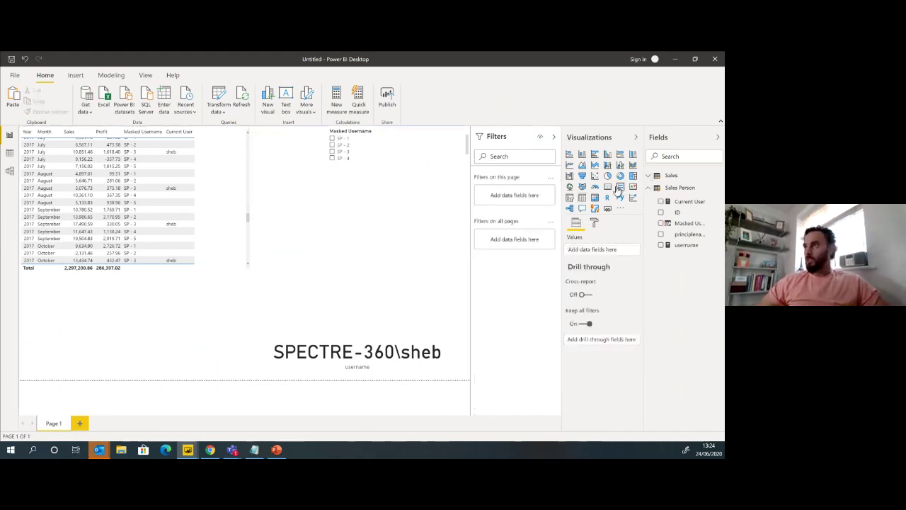
click(594, 155)
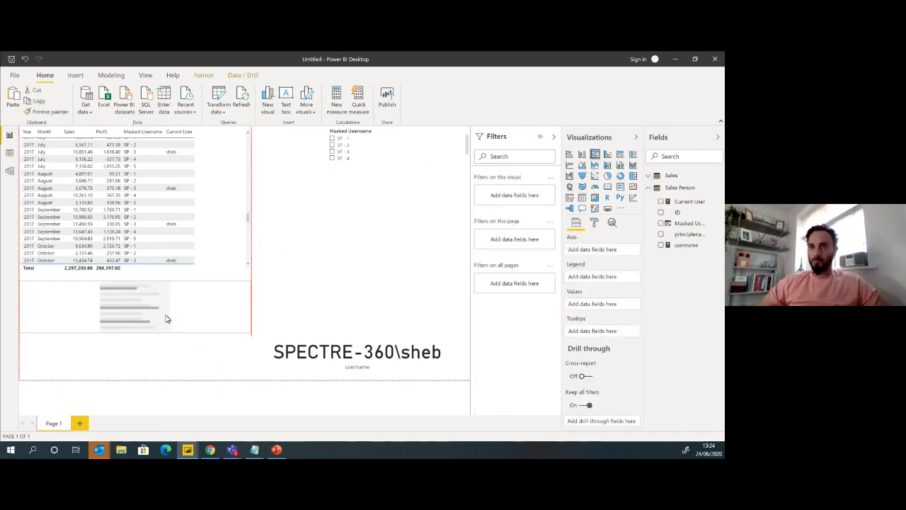
drag(165, 318, 160, 297)
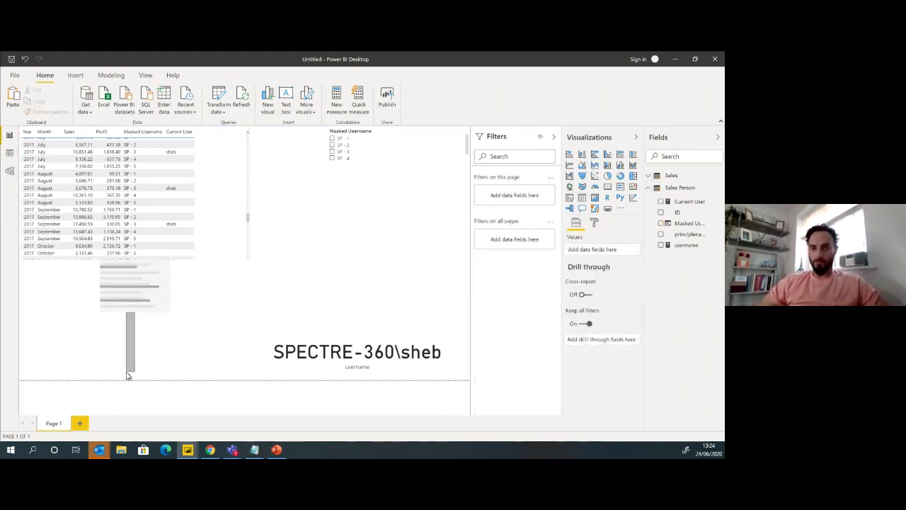
drag(136, 312, 132, 370)
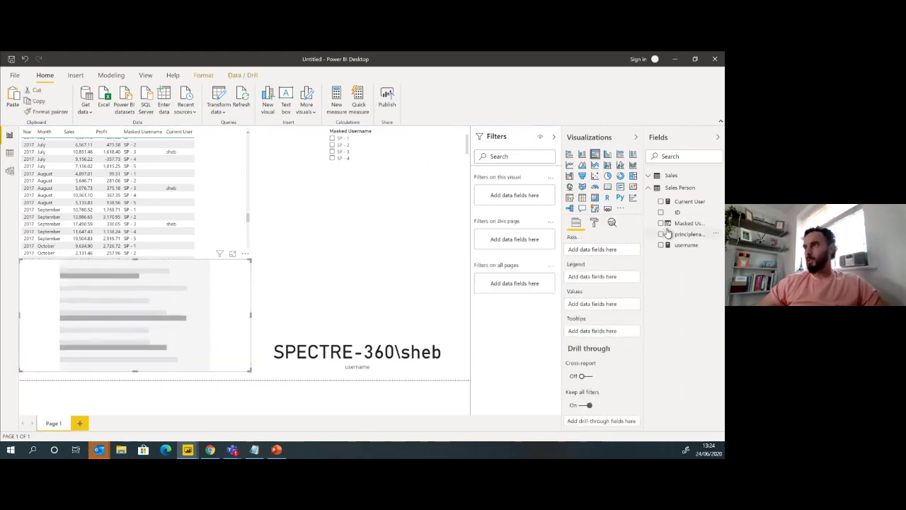
click(661, 224)
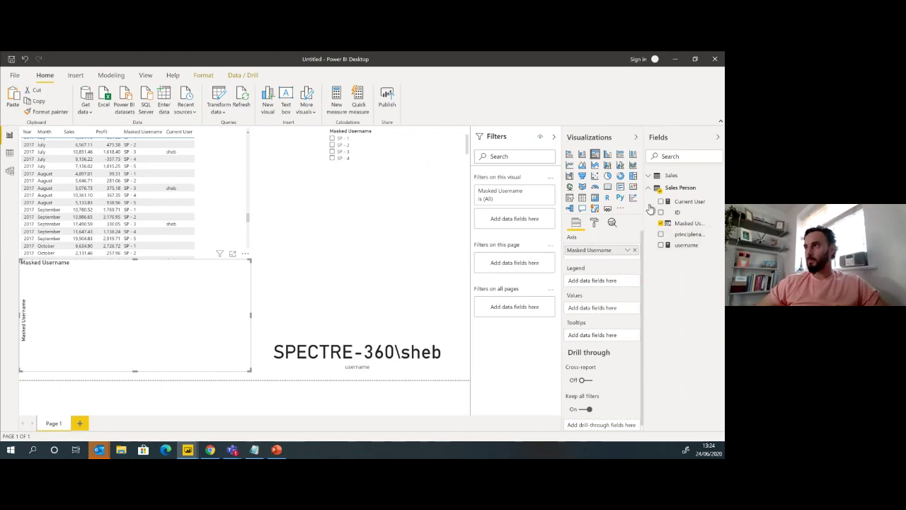
click(650, 177)
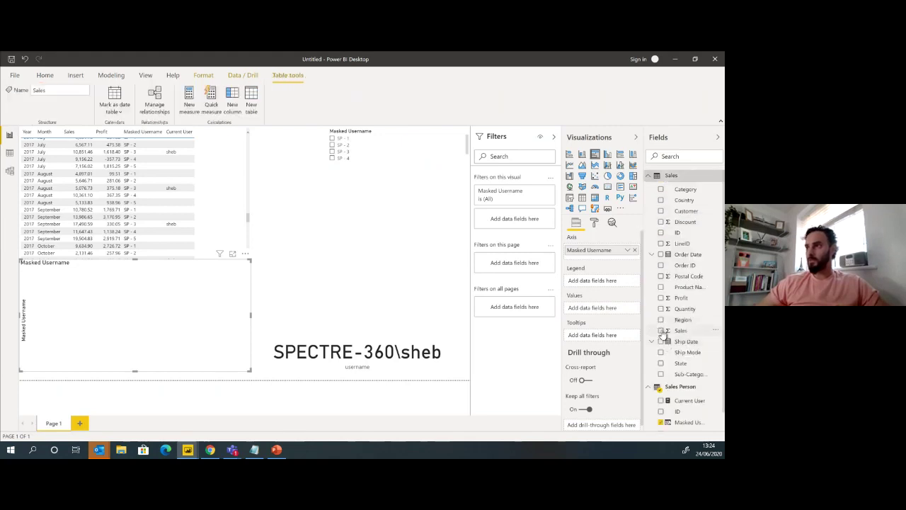
click(660, 330)
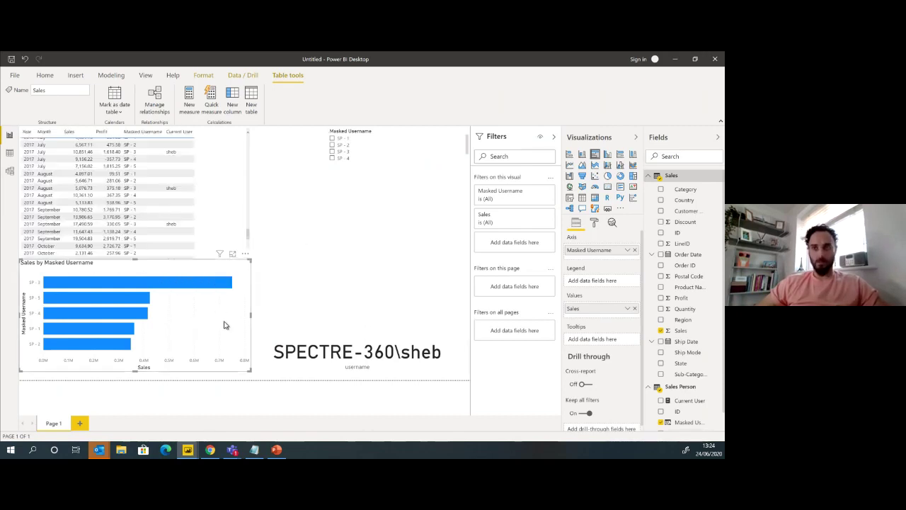
Duplicate the Sales by Masked Username bar chart and arrange the two charts in the page's upper-right and lower-left corners, with the lower one slightly narrower
key(ctrl+c)
key(ctrl+v)
drag(188, 328, 437, 273)
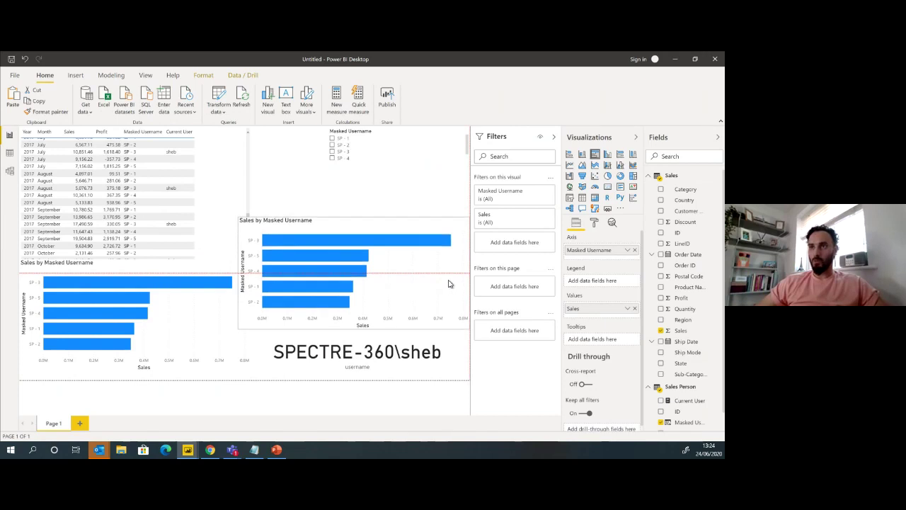
drag(239, 273, 262, 272)
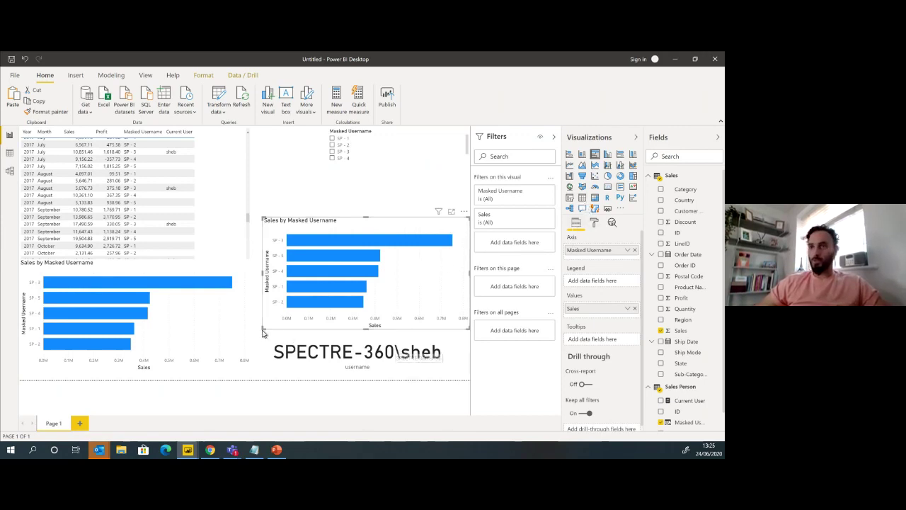
drag(339, 249, 316, 159)
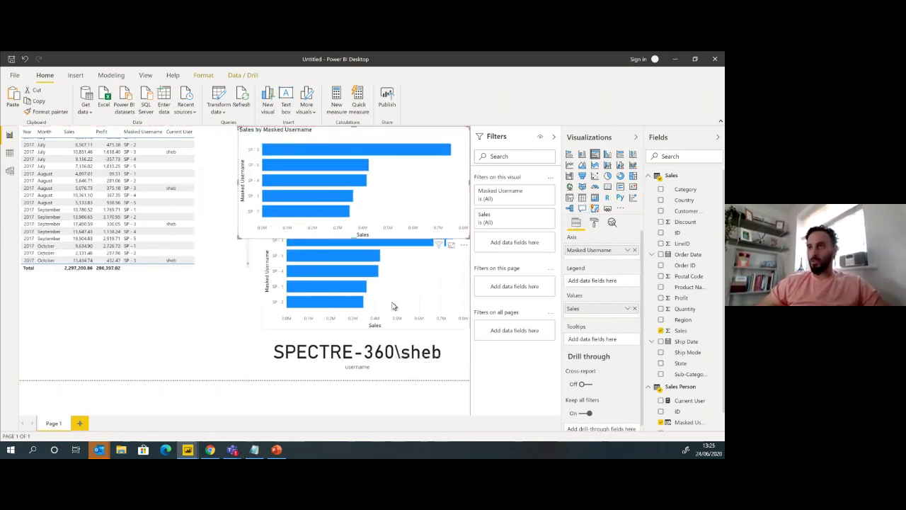
drag(394, 304, 110, 402)
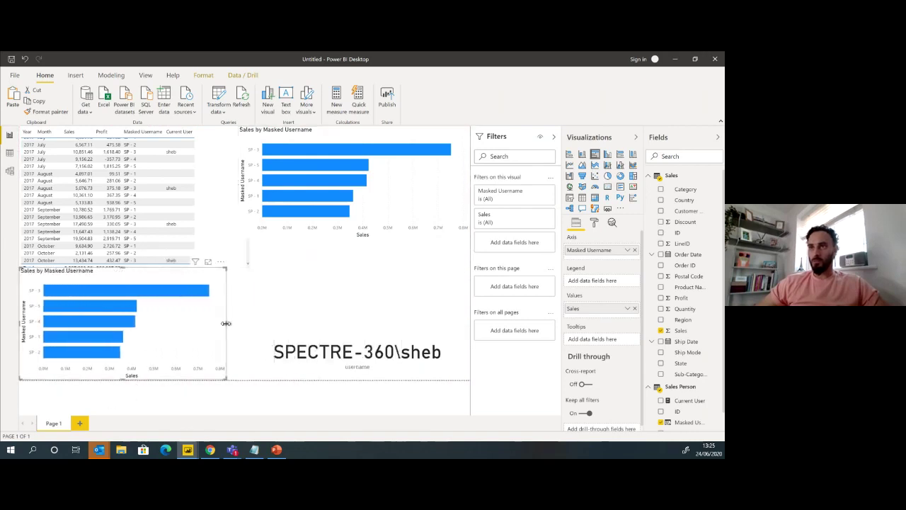
Narrow the username card and widen the lower bar chart until it nearly reaches the card
drag(226, 324, 301, 323)
click(401, 361)
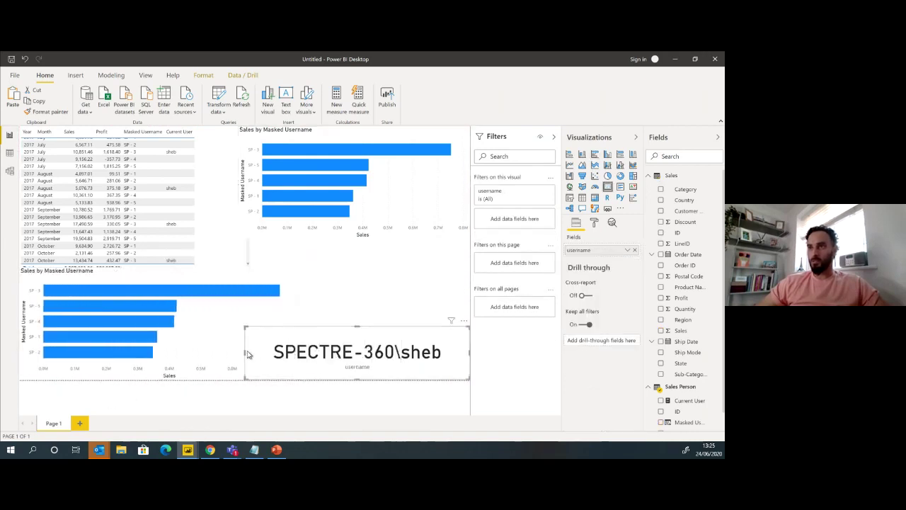
drag(243, 351, 393, 351)
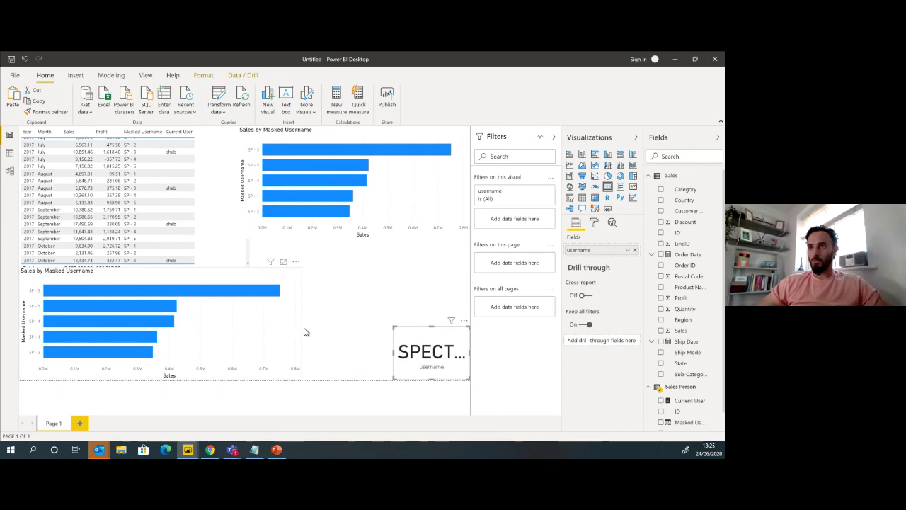
click(303, 330)
drag(301, 324, 379, 323)
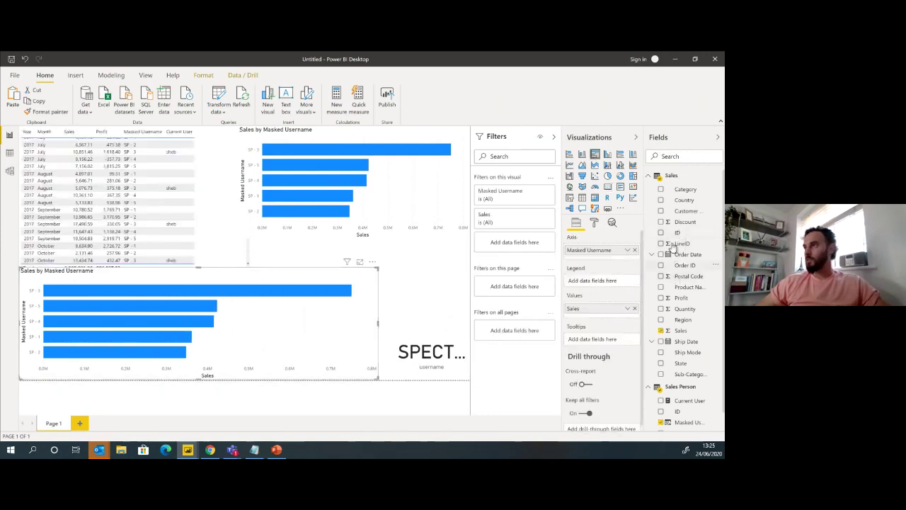
Add Category above Masked Username on the lower chart's axis, change it to a clustered column chart and expand it to both levels
drag(680, 189, 601, 253)
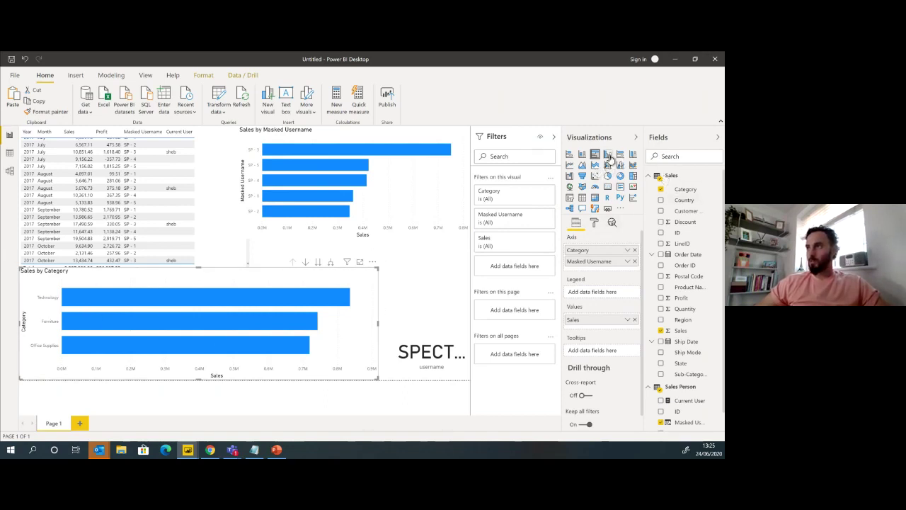
click(608, 155)
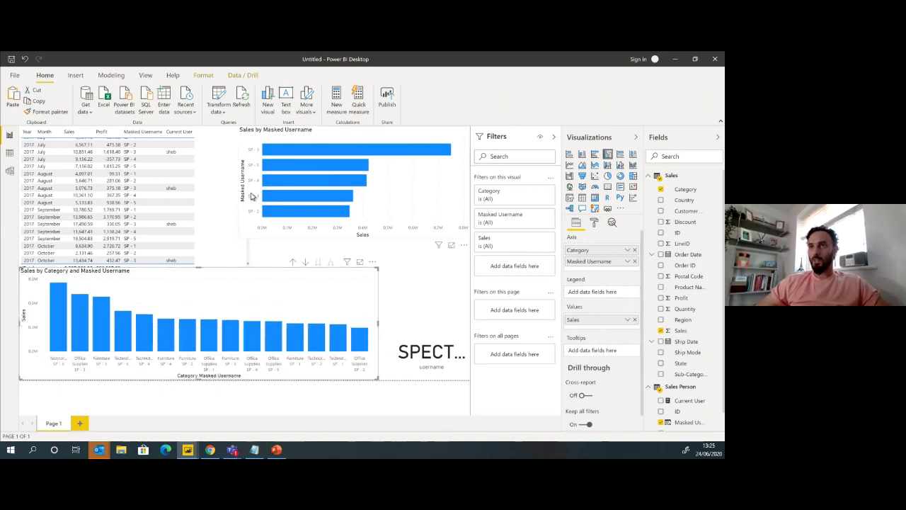
Cross-filter the report by the SP - 3 bar in the upper chart to check the highlighting, and clear the selection
click(283, 149)
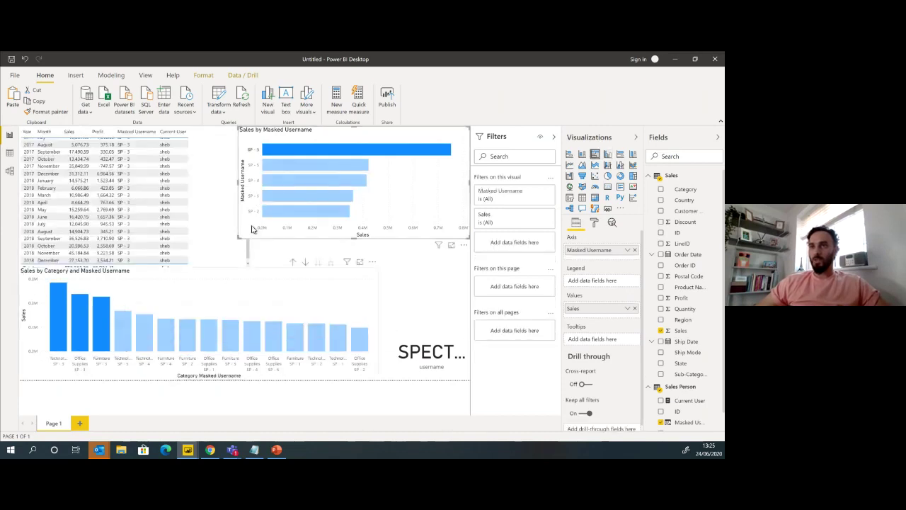
click(298, 153)
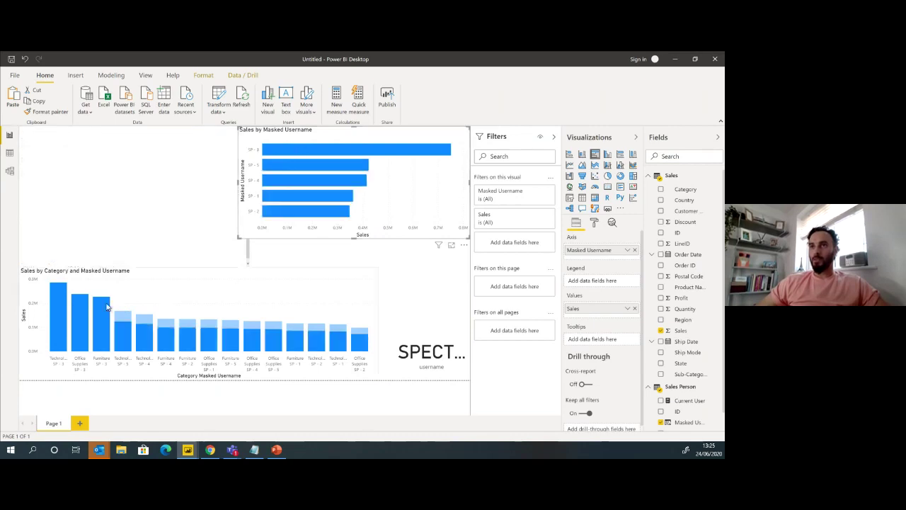
Turn off concatenated labels on the X axis of the Sales by Category and Masked Username column chart
click(238, 290)
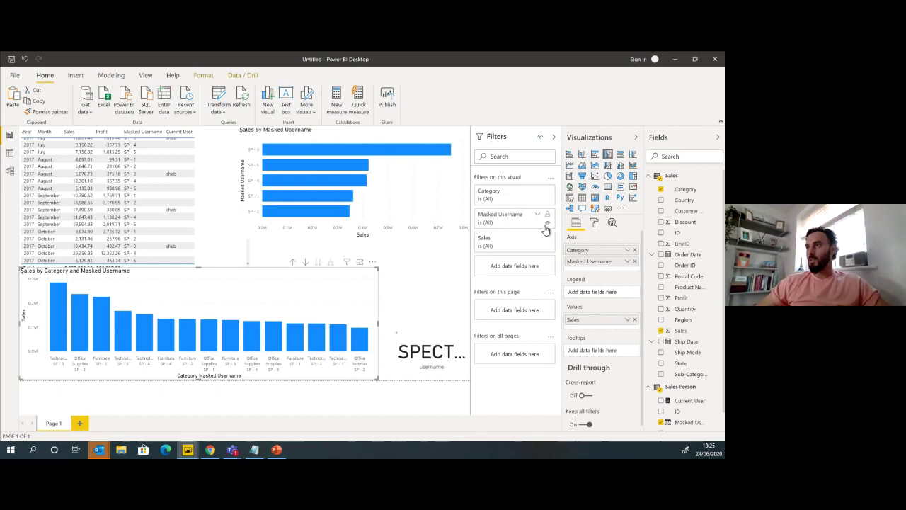
click(594, 222)
click(587, 273)
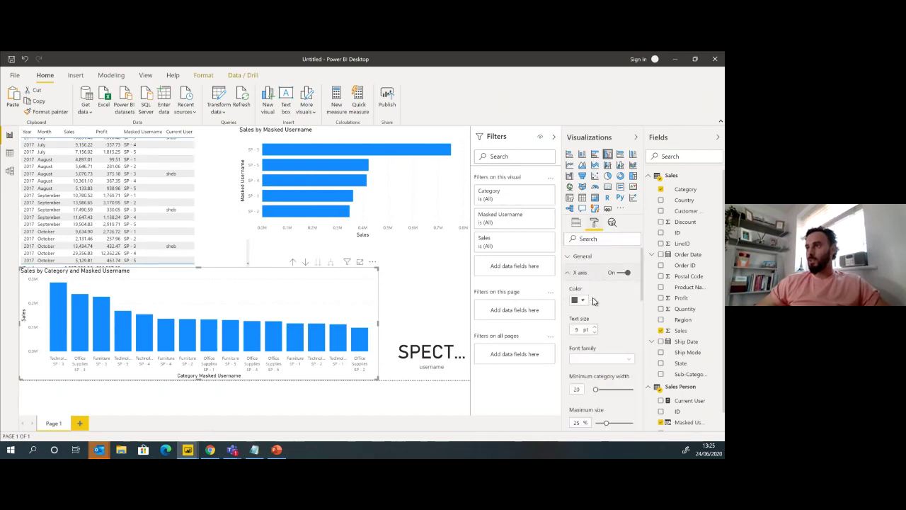
scroll(595, 301, down, 4)
scroll(613, 324, down, 1)
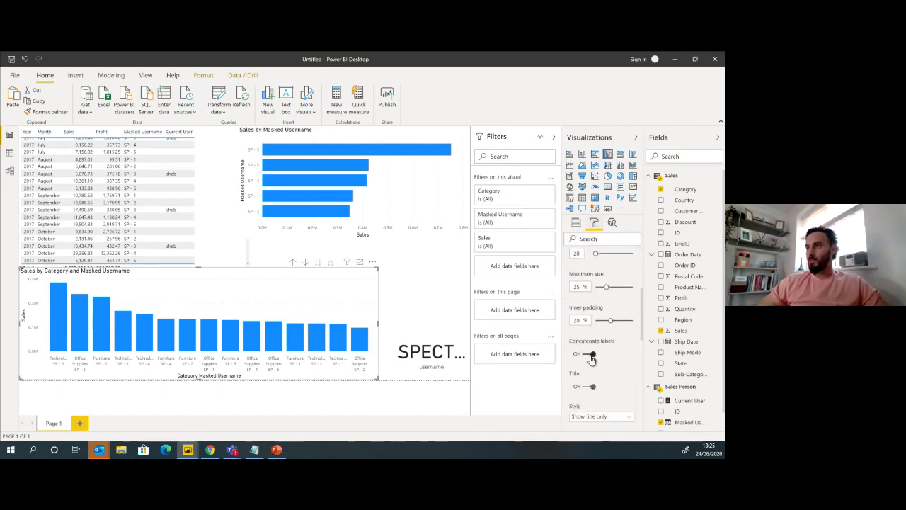
click(591, 355)
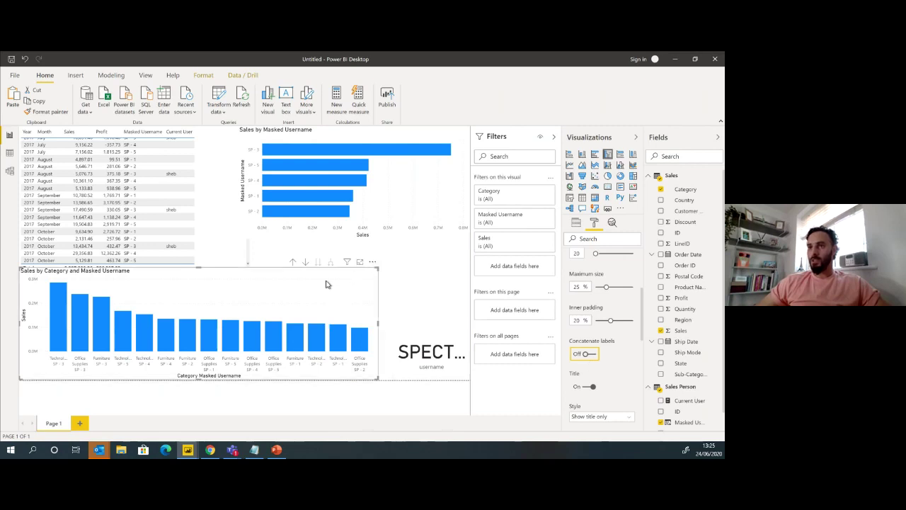
Sort the Sales by Category and Masked Username chart by Category Masked Username
click(373, 262)
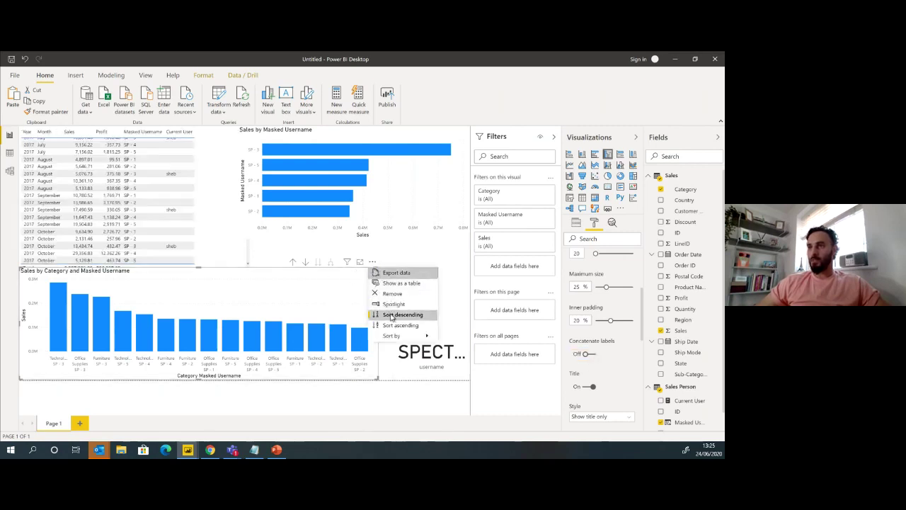
mouse_move(412, 337)
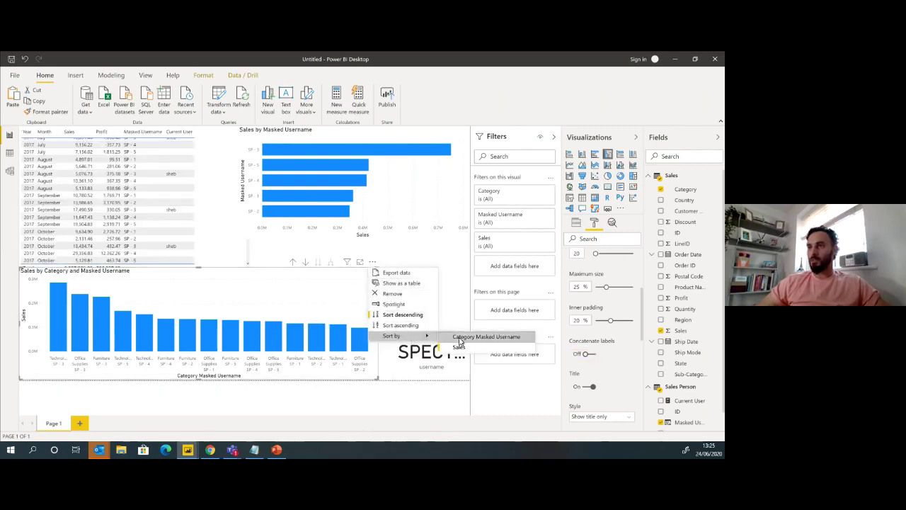
click(460, 337)
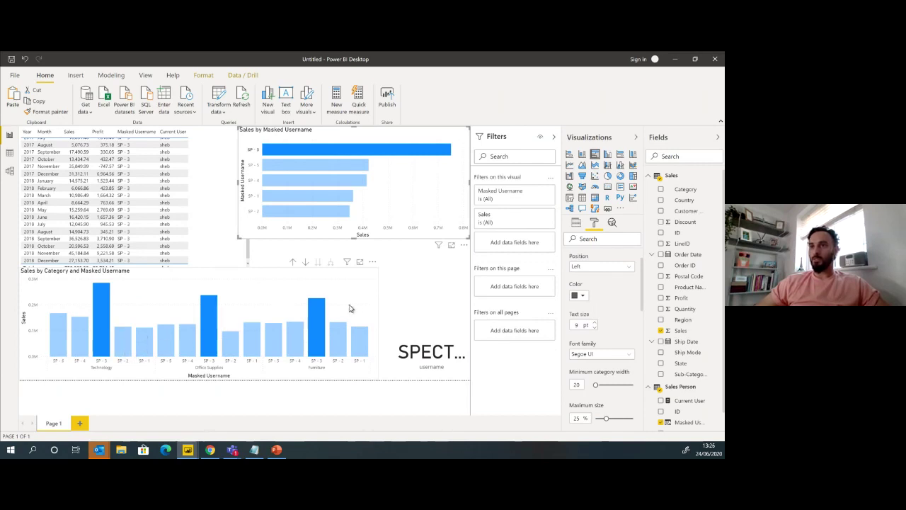
Narrow the Sales by Category and Masked Username chart to about two thirds of the page width and delete the username card
click(376, 319)
drag(376, 319, 314, 319)
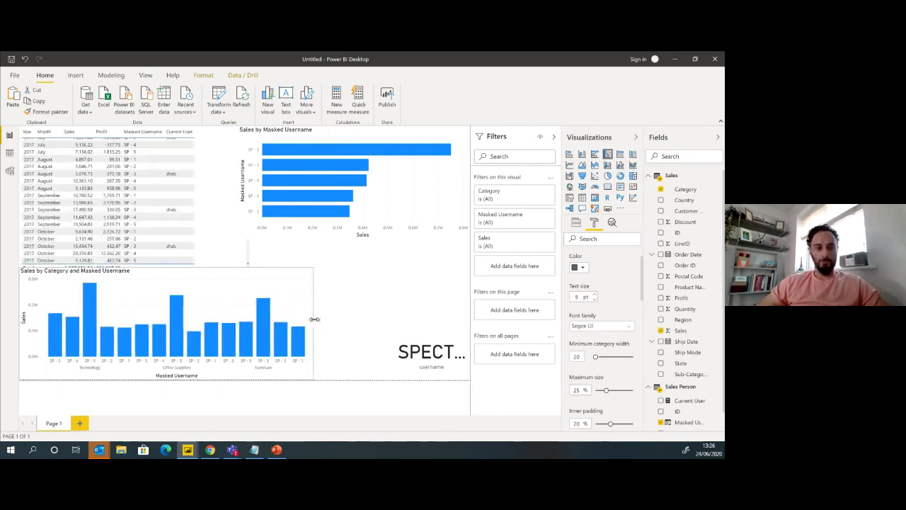
click(401, 343)
key(Delete)
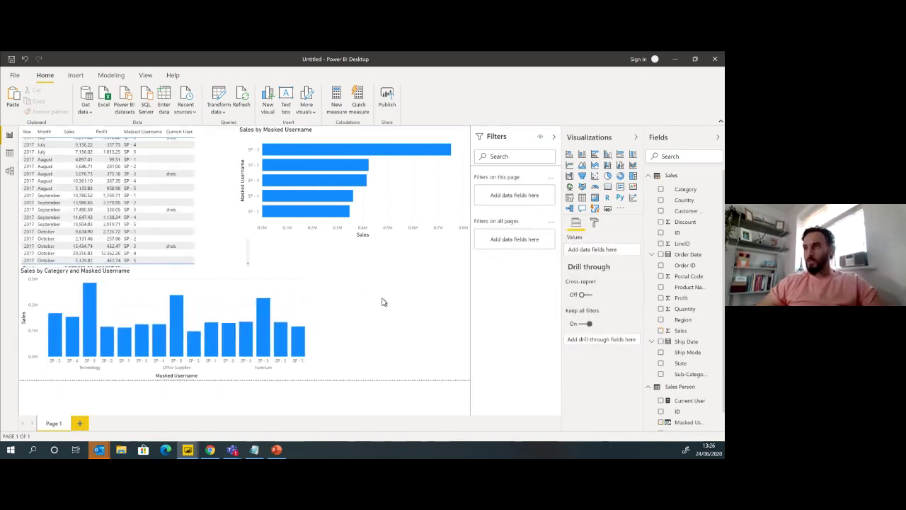
Add a matrix in the freed space with Order Date as rows, Masked Username as columns and Sales as values
click(595, 198)
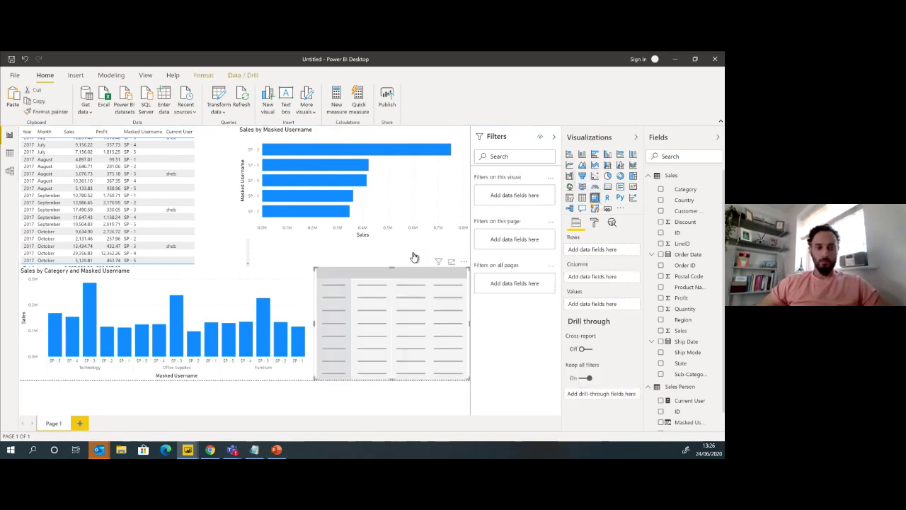
click(661, 255)
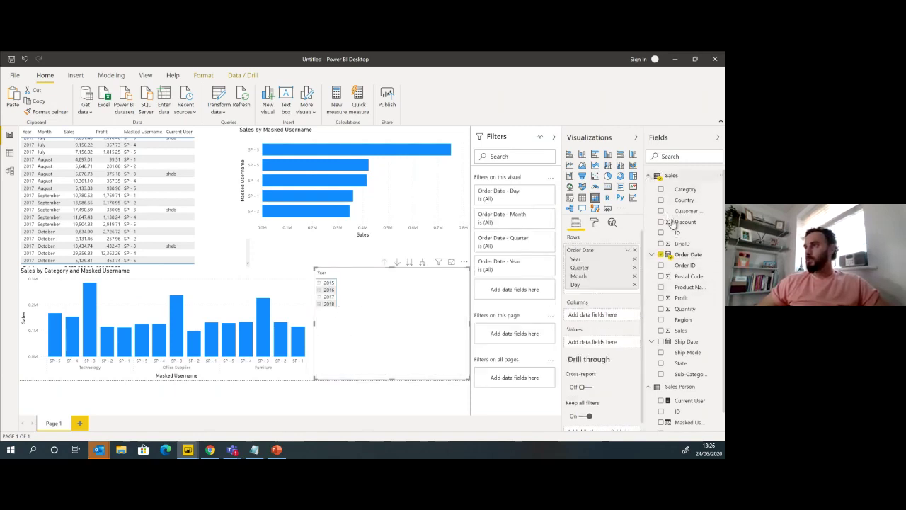
click(649, 176)
drag(689, 229, 602, 313)
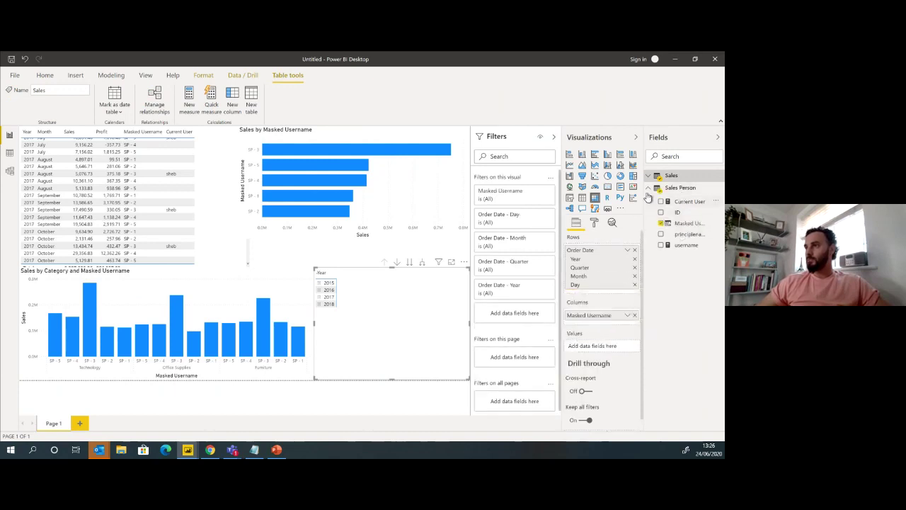
click(649, 176)
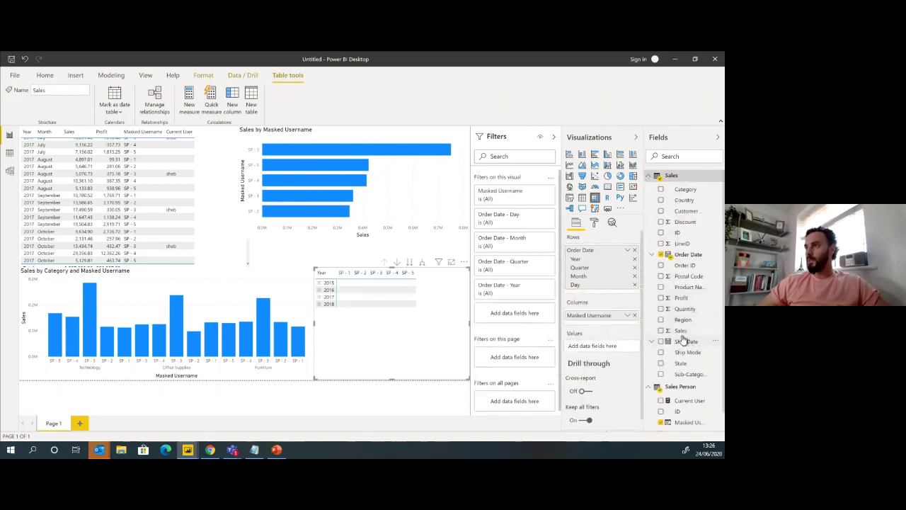
drag(681, 332, 616, 347)
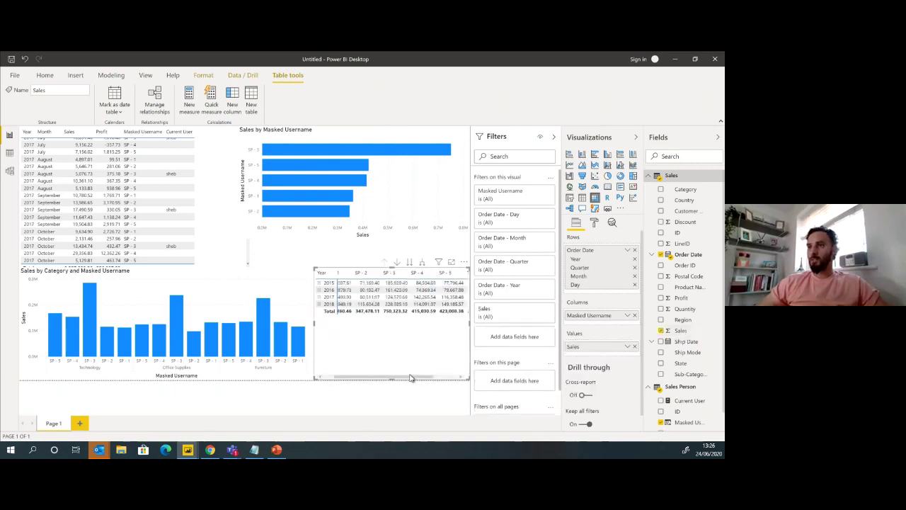
Narrow the column chart slightly, widen the matrix up to it, and shrink the sales table so it clears the visuals beside and below it
click(311, 320)
drag(312, 320, 296, 307)
click(317, 319)
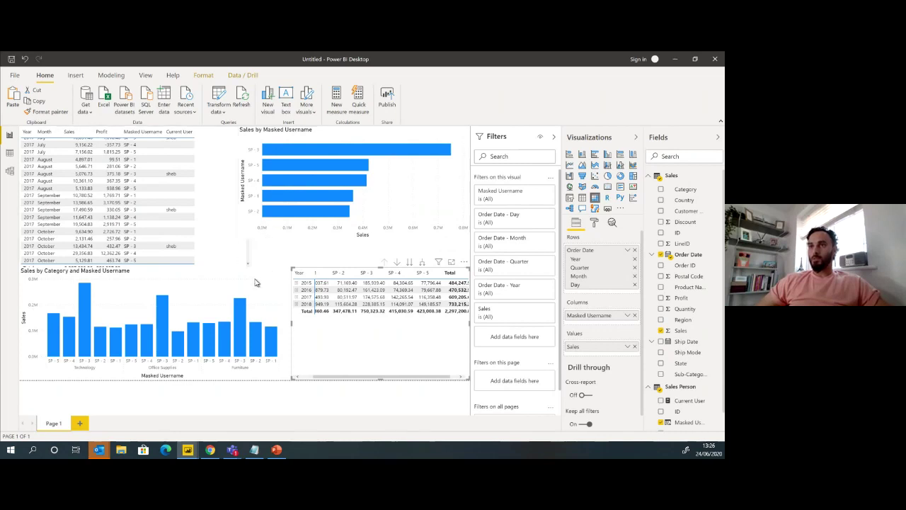
drag(248, 264, 208, 260)
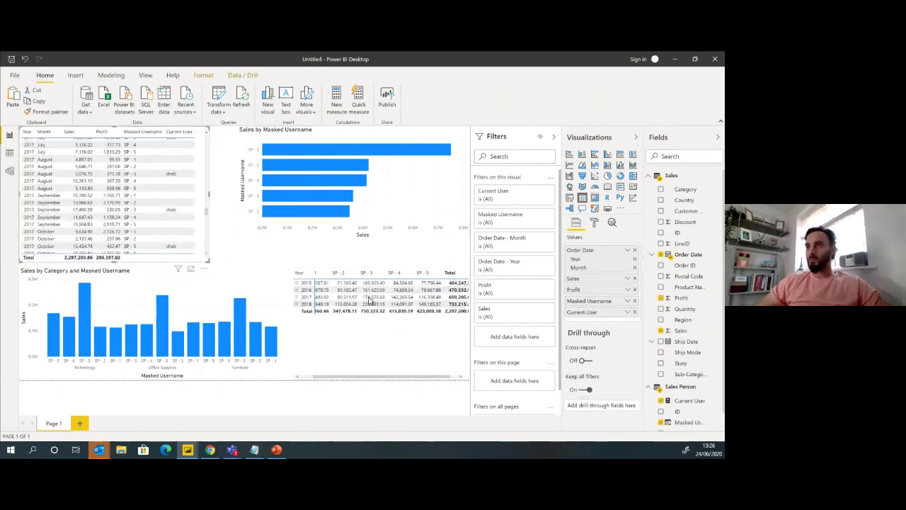
click(388, 338)
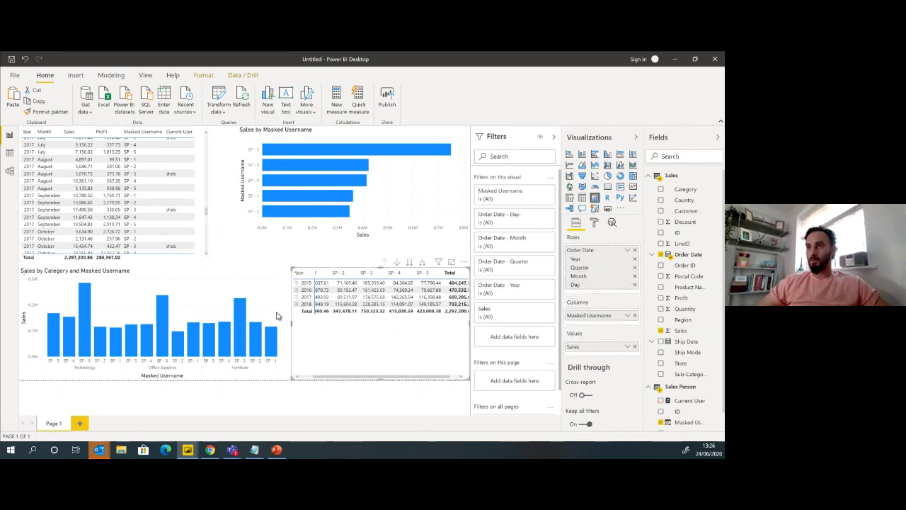
Test the Masked Username slicer by filtering to SP - 3, adding SP - 2 and SP - 1, and clearing the selection
click(384, 148)
click(345, 143)
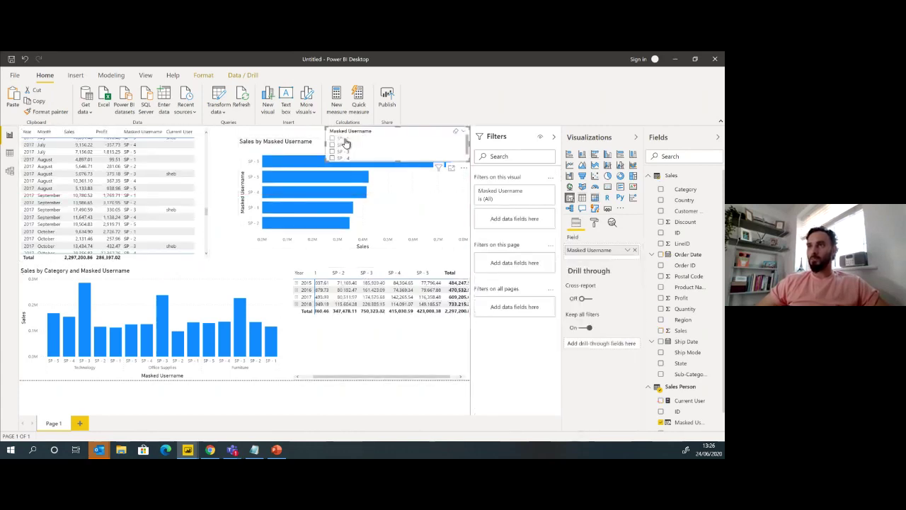
click(341, 152)
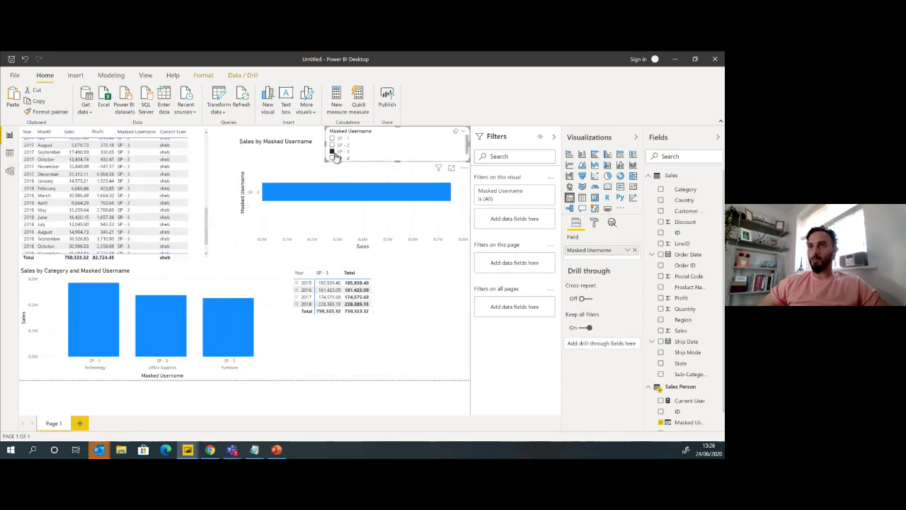
ctrl+click(332, 144)
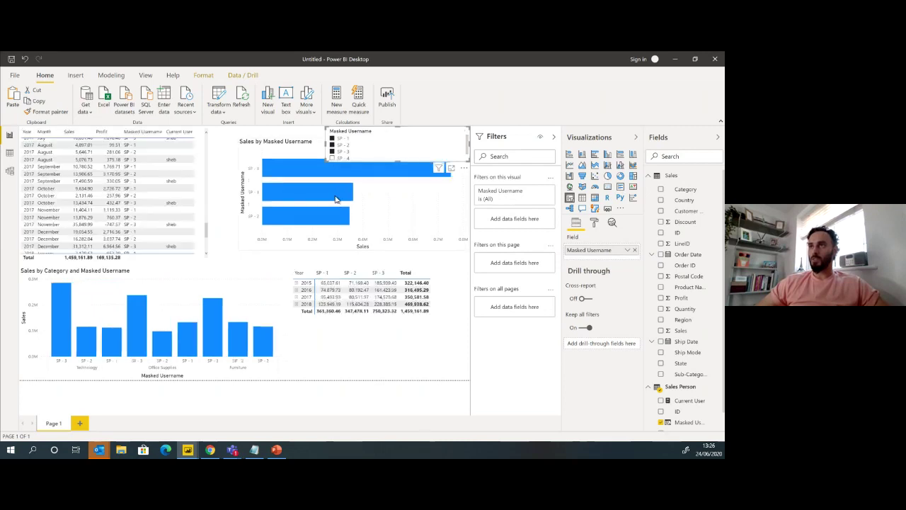
click(333, 152)
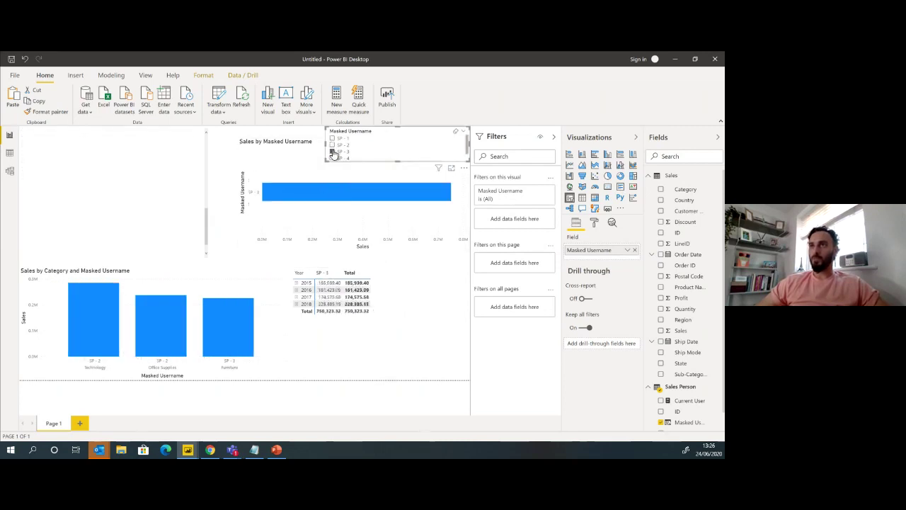
click(332, 151)
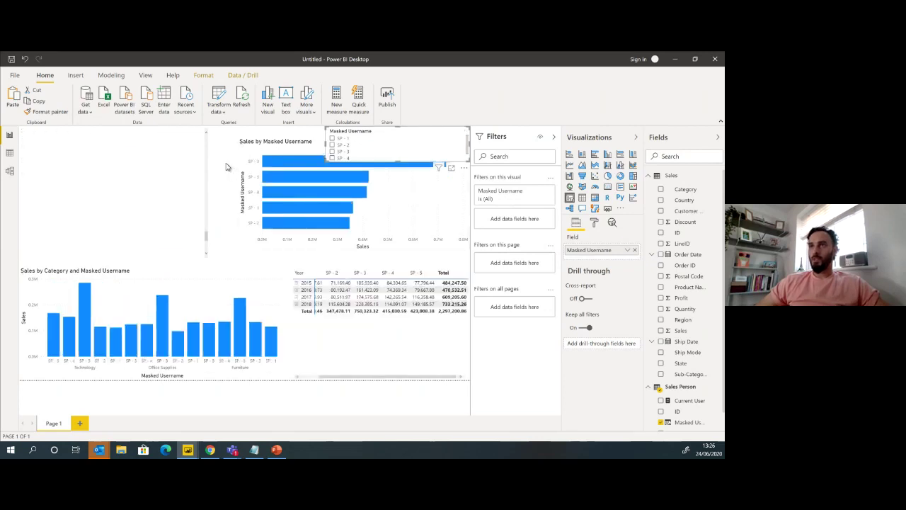
click(263, 203)
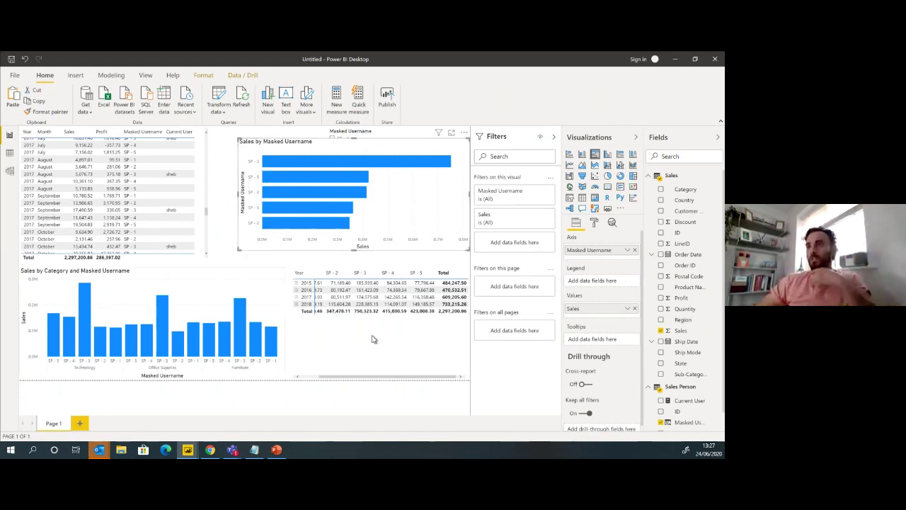
click(365, 367)
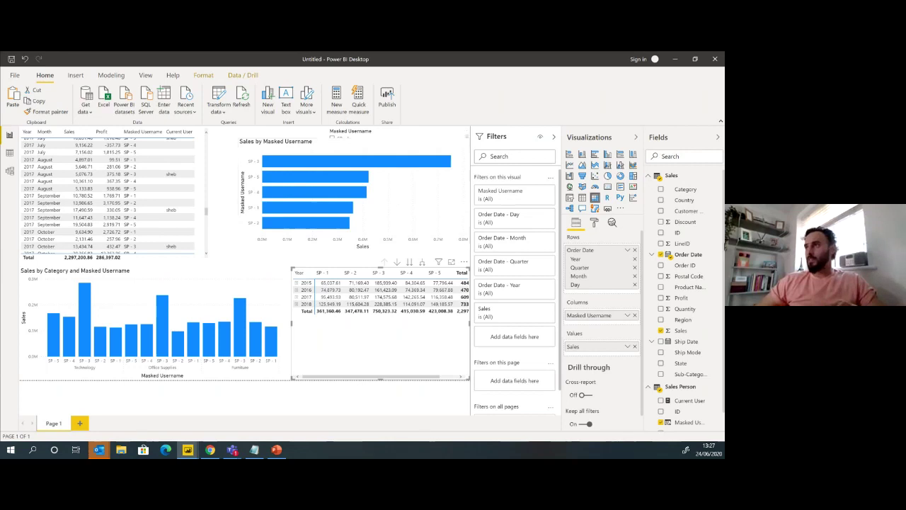
click(649, 175)
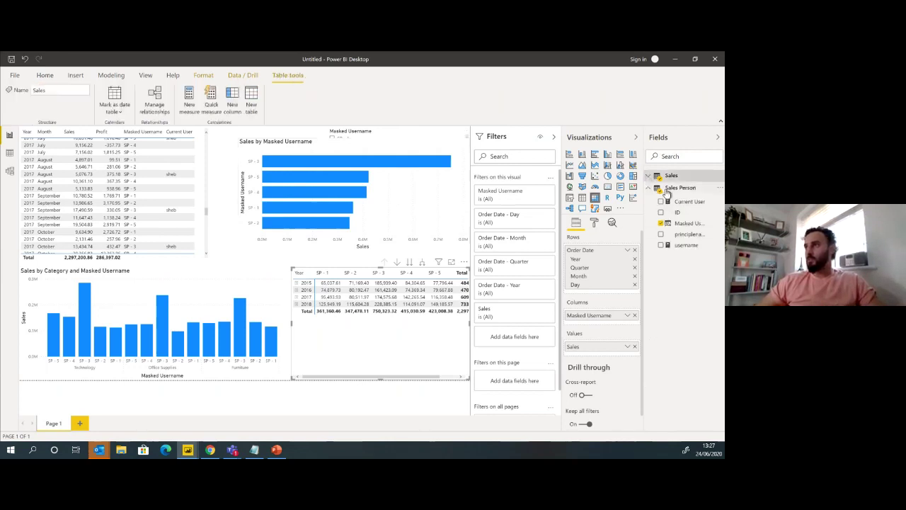
right_click(680, 191)
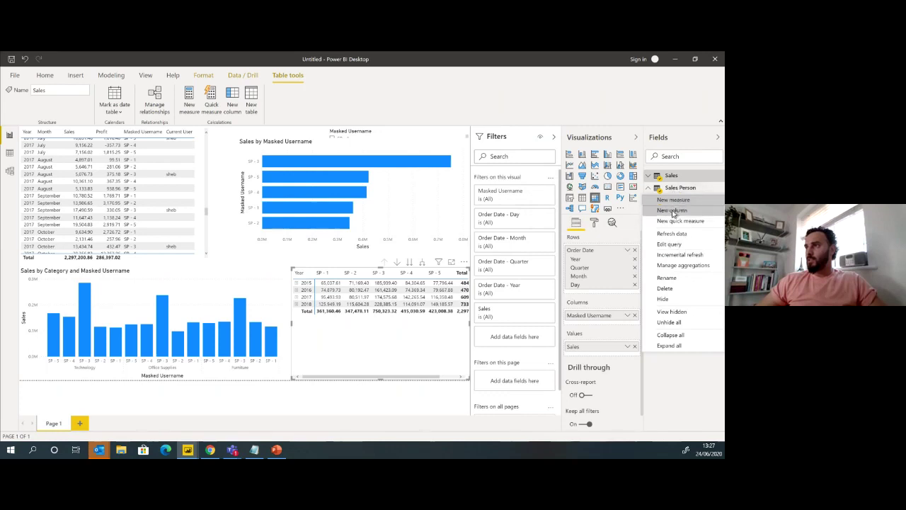
click(674, 211)
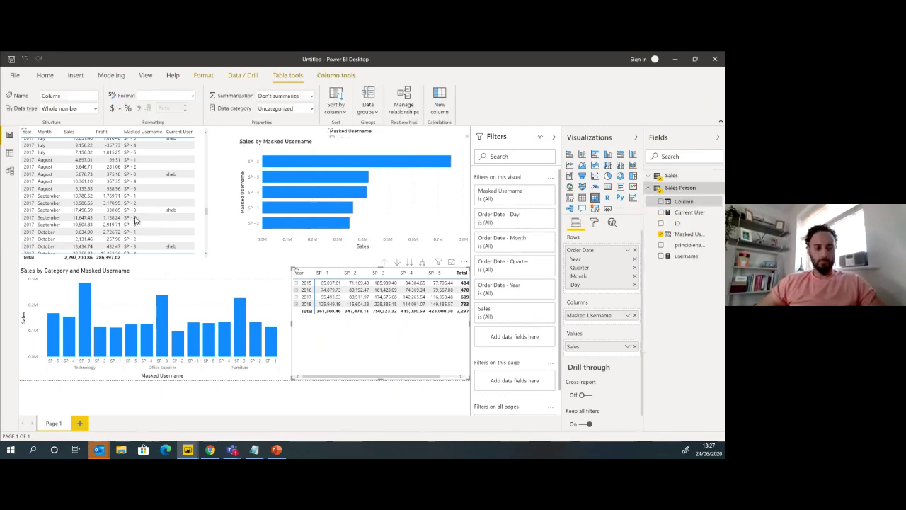
Create a new measure named BG Colour in the Sales Person table
right_click(677, 191)
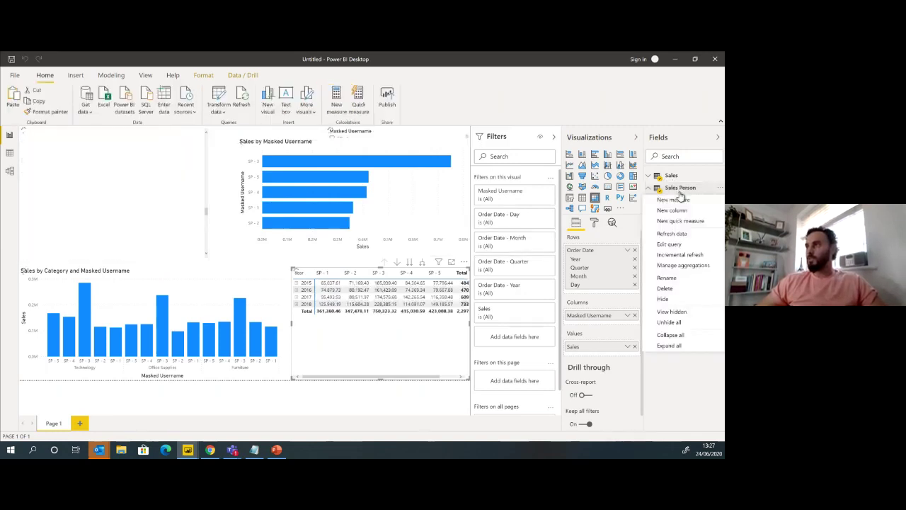
key(Escape)
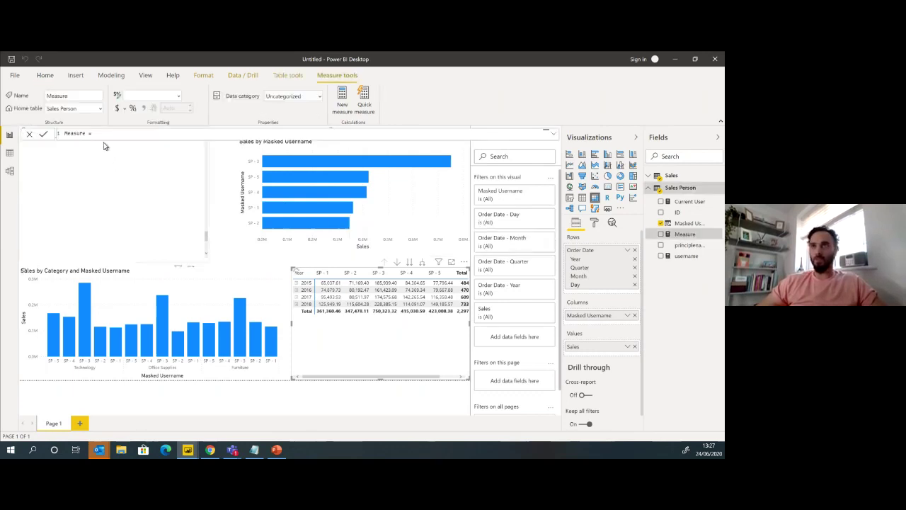
double_click(75, 134)
text(T)
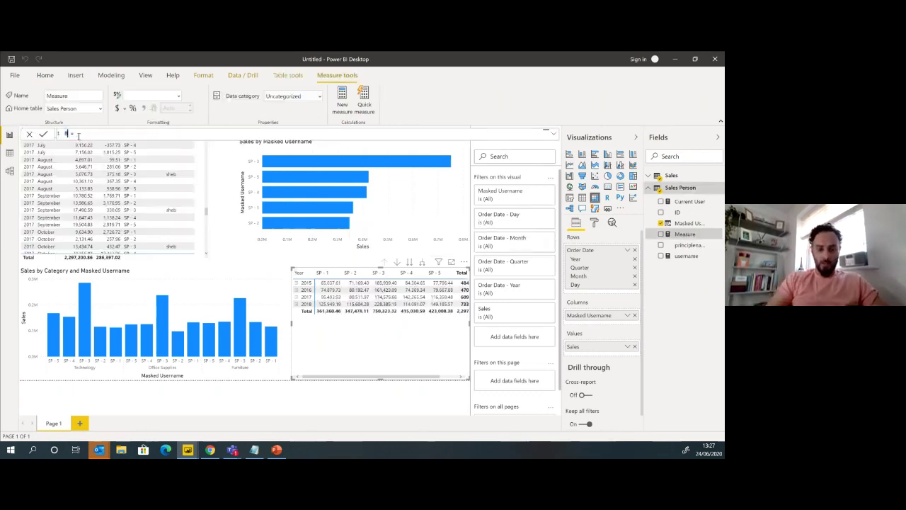
text(G Colour)
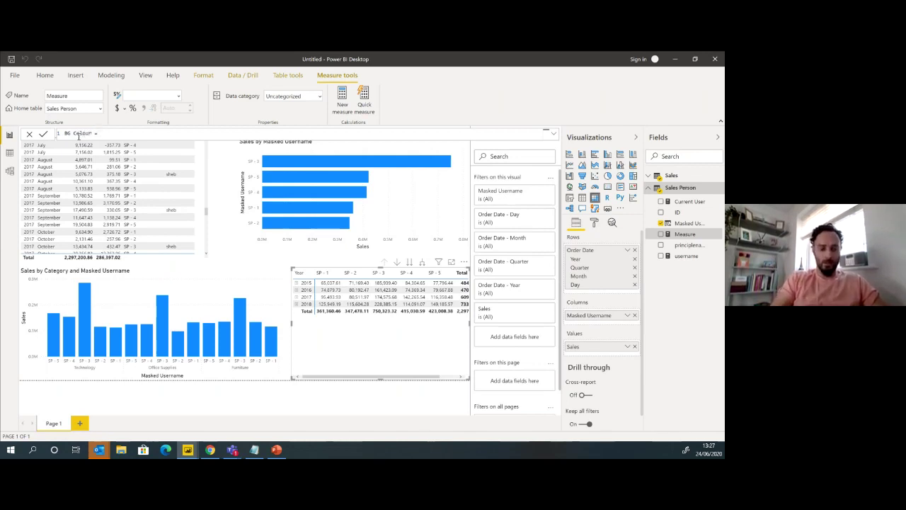
Start the BG Colour formula with an IF that tests not ISBLANK([Current User])
text(IF()
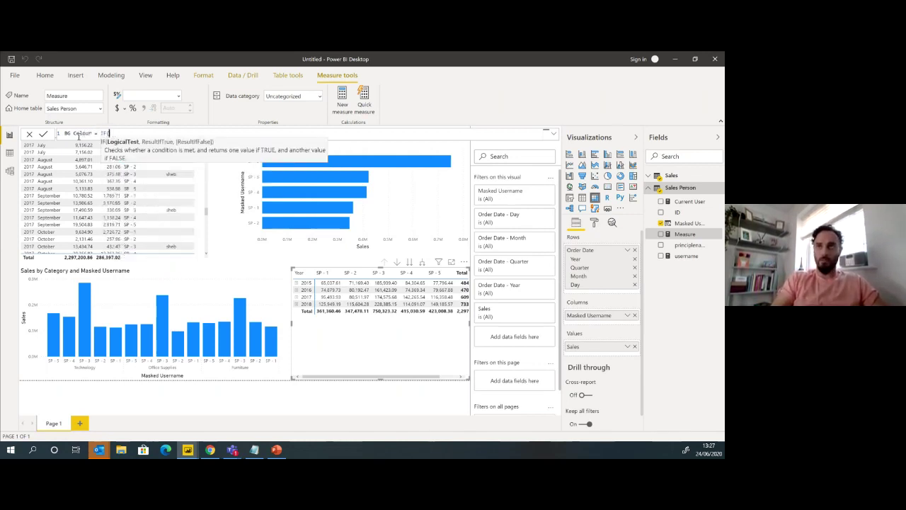
text(not)
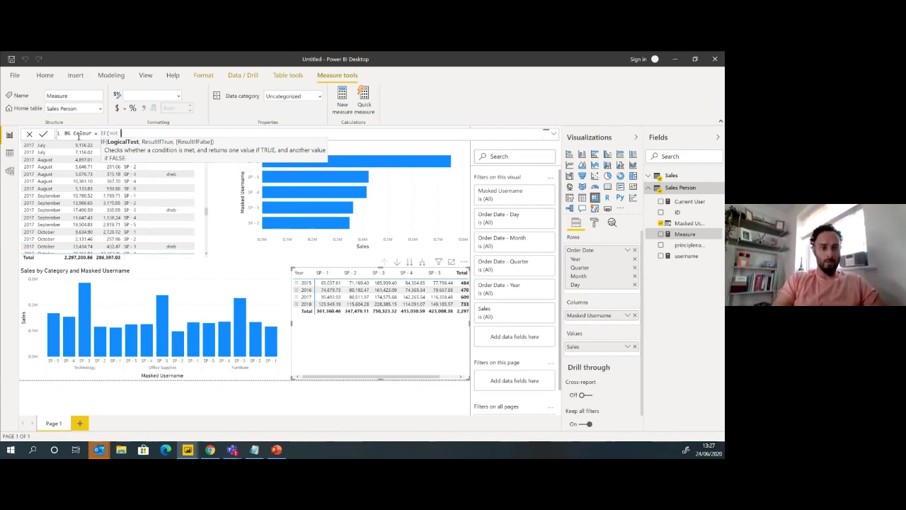
text( ISBLANK()
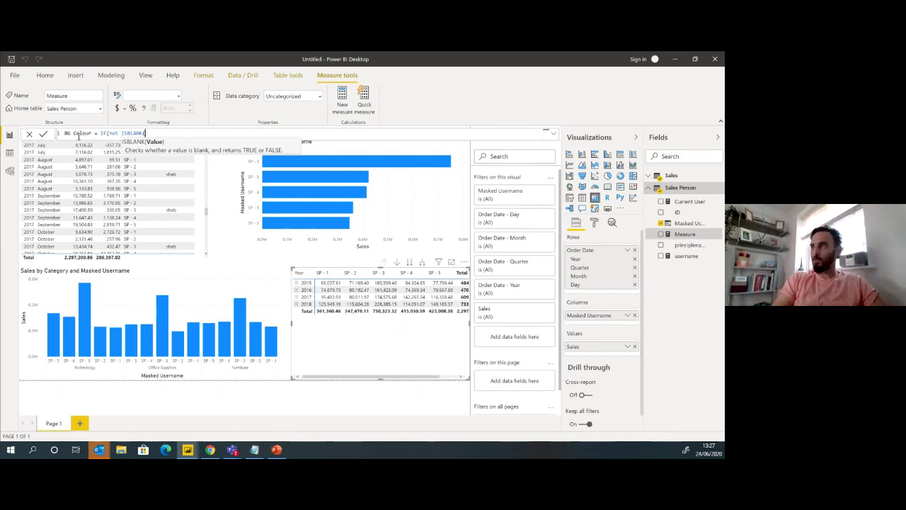
text([Current User])
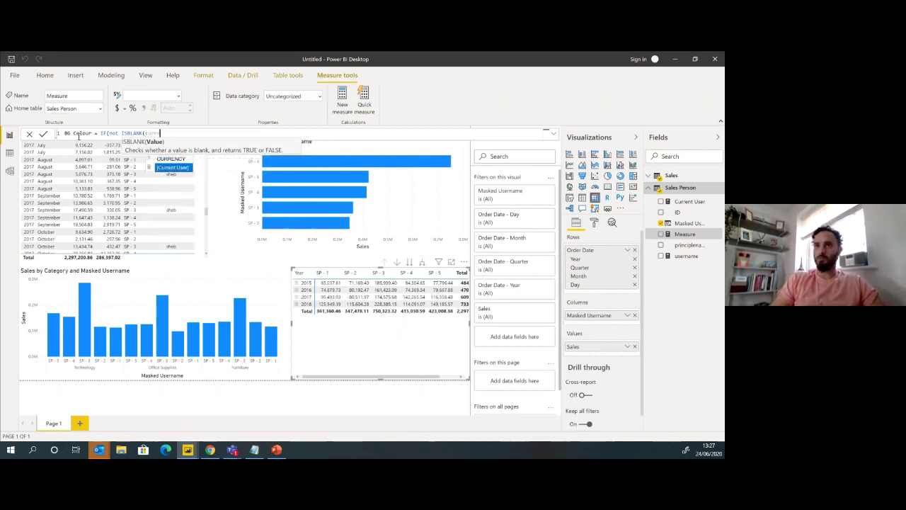
text())
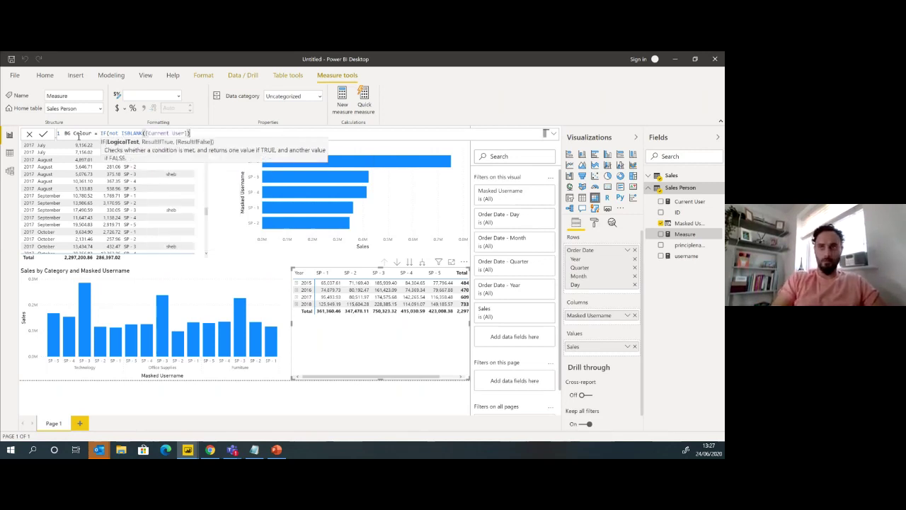
text())
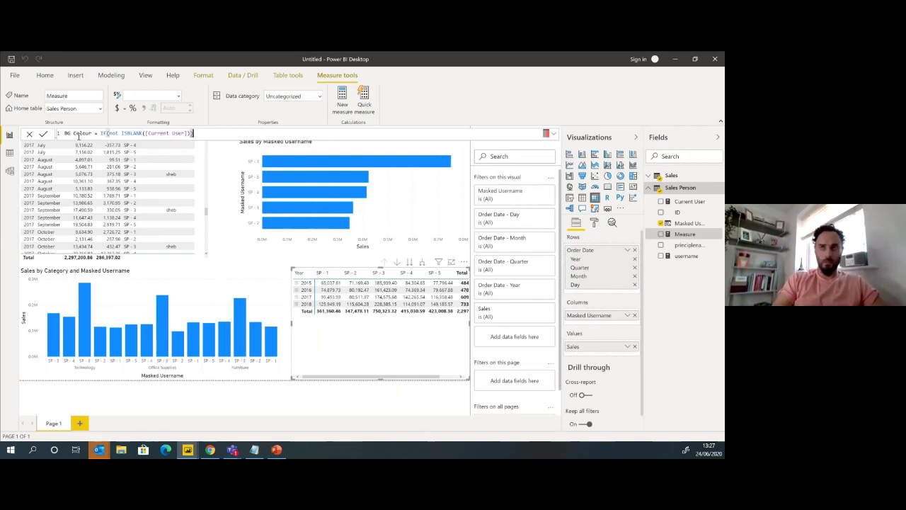
Complete the BG Colour formula to return "Pink" when true and "light grey" otherwise, and commit the measure
text(,)
key(BackSpace)
key(BackSpace)
text(, "Pink)
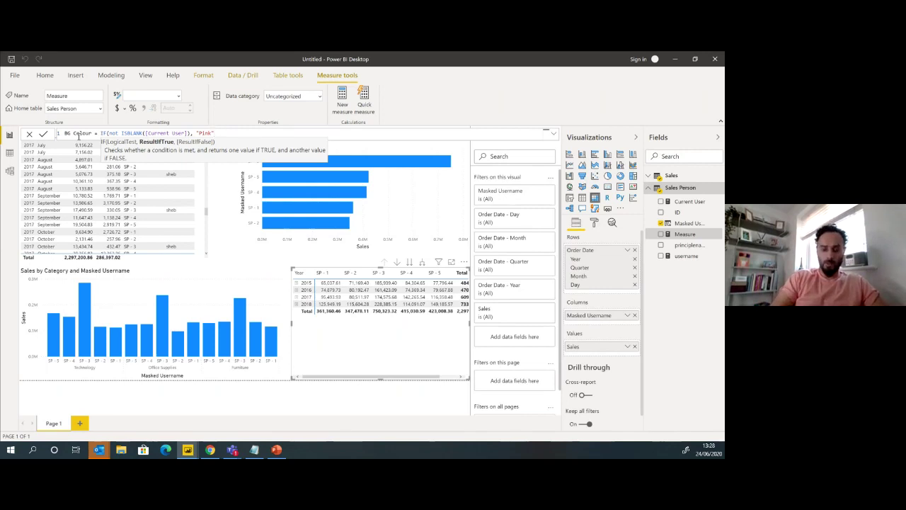
text(, )
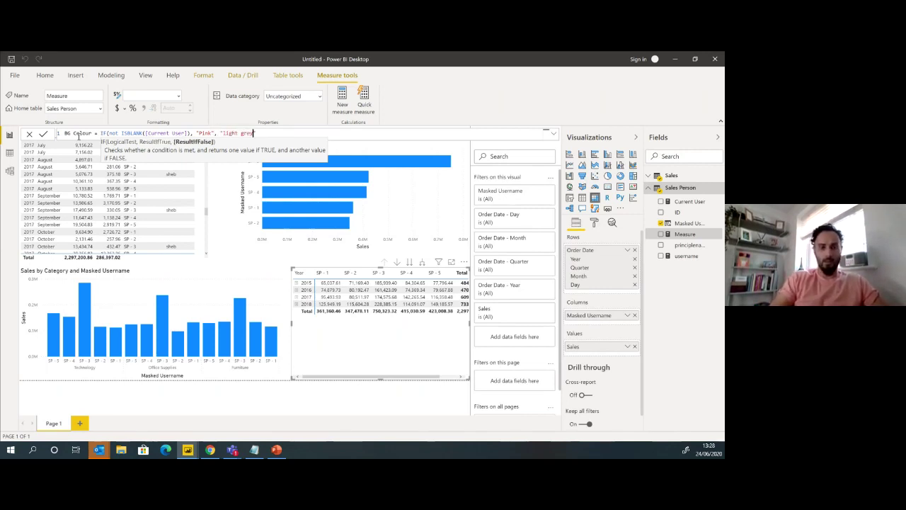
text("light grey"))
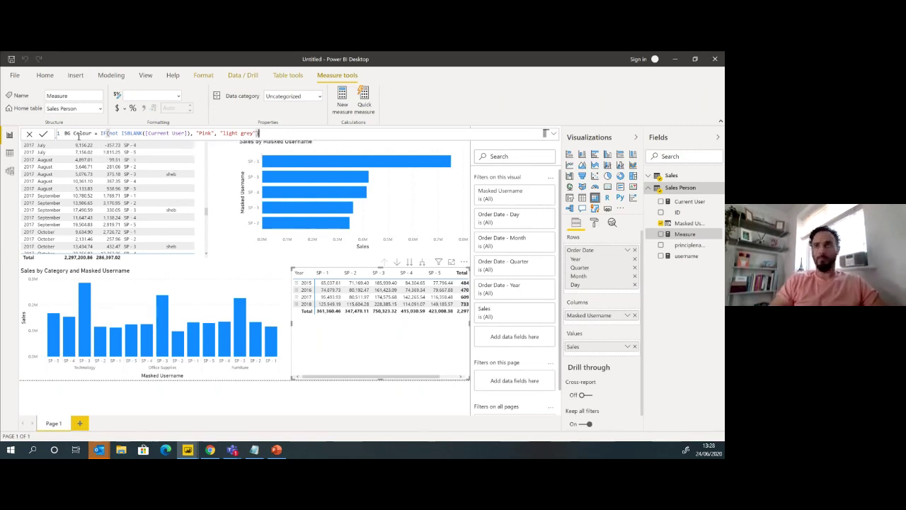
key(Return)
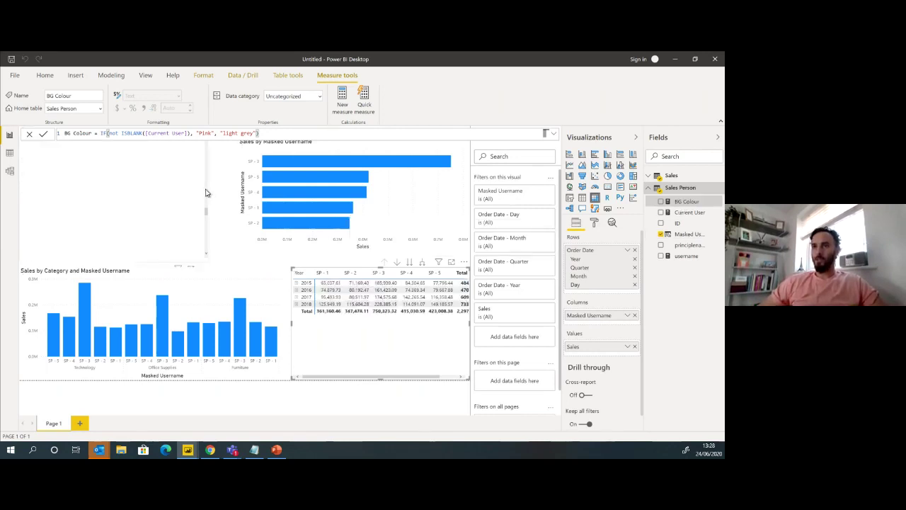
Format the default data colour of the Sales by Masked Username bar chart by field value, based on BG Colour
click(296, 206)
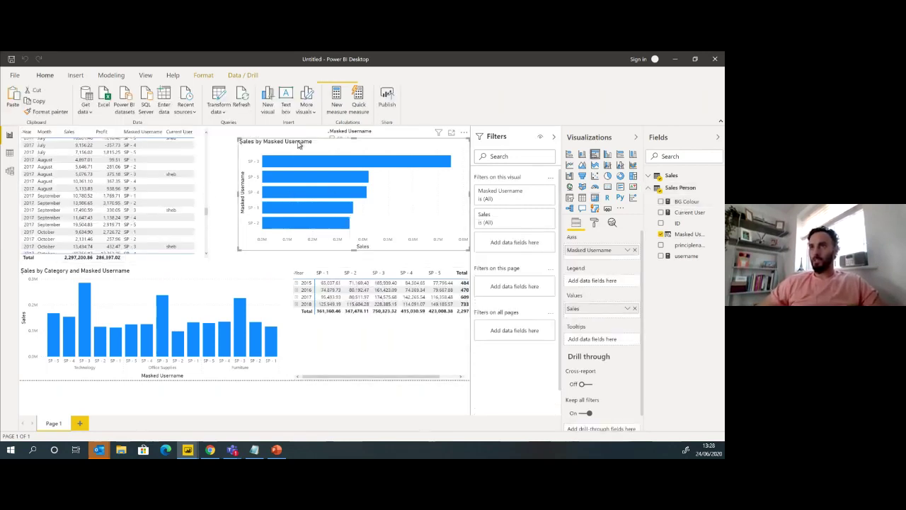
click(595, 224)
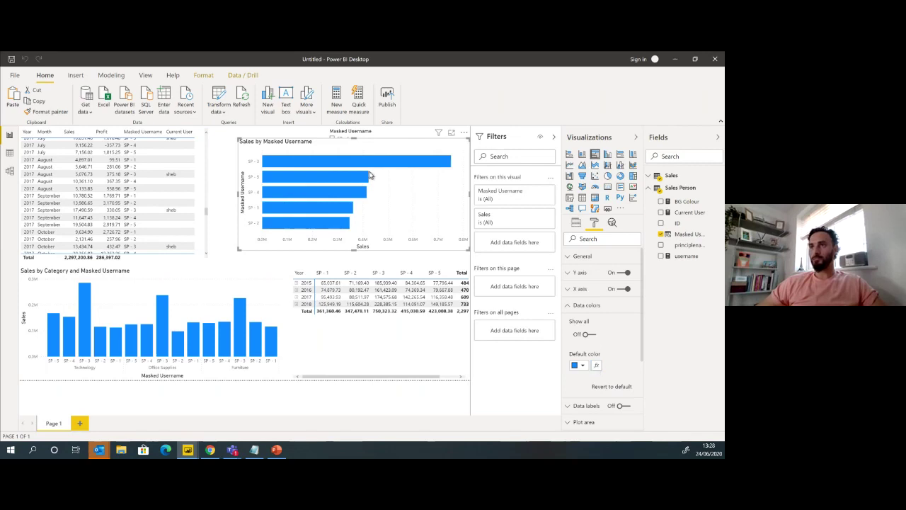
click(596, 365)
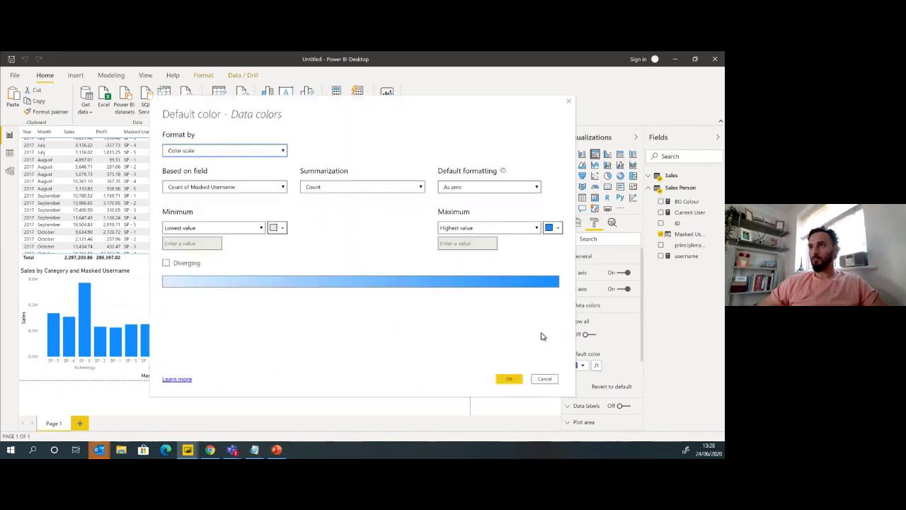
click(251, 151)
click(219, 192)
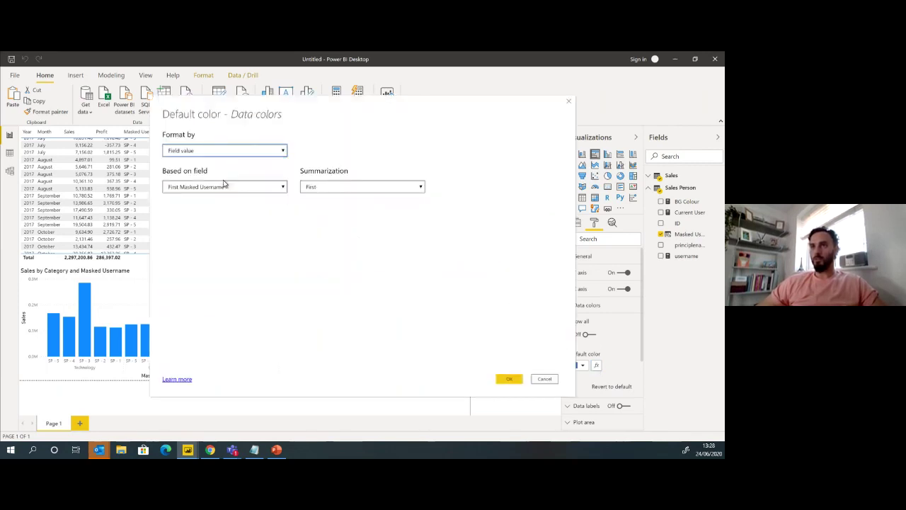
click(193, 187)
click(173, 218)
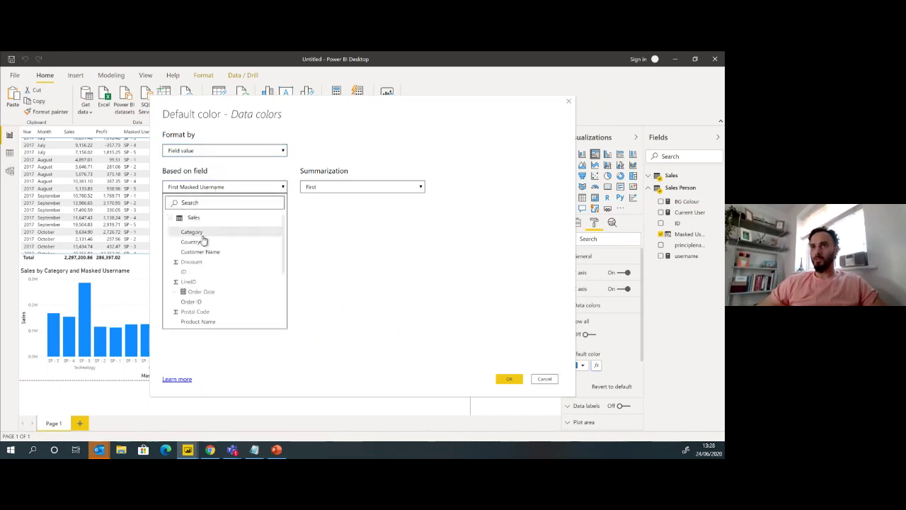
click(173, 218)
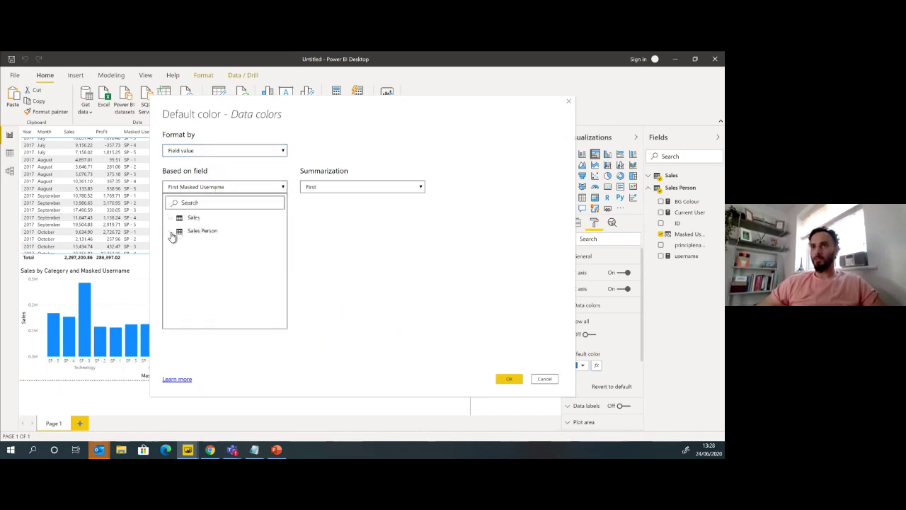
click(172, 236)
click(223, 248)
click(509, 378)
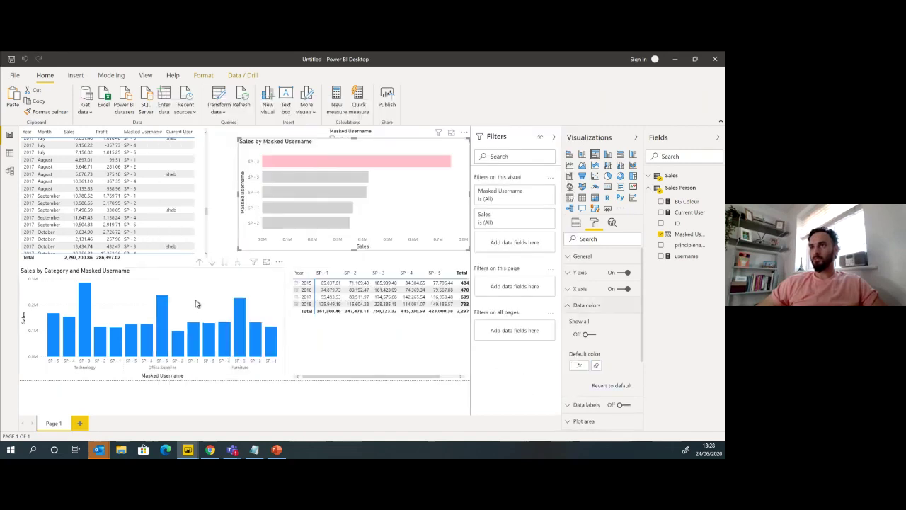
mouse_move(329, 168)
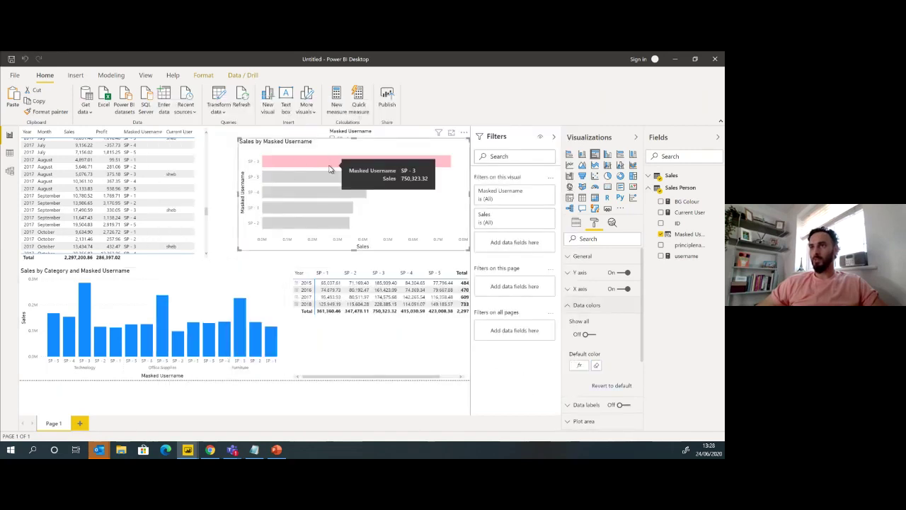
Set the Sales by Category and Masked Username column chart's default data colour to the field value of BG Colour
click(197, 289)
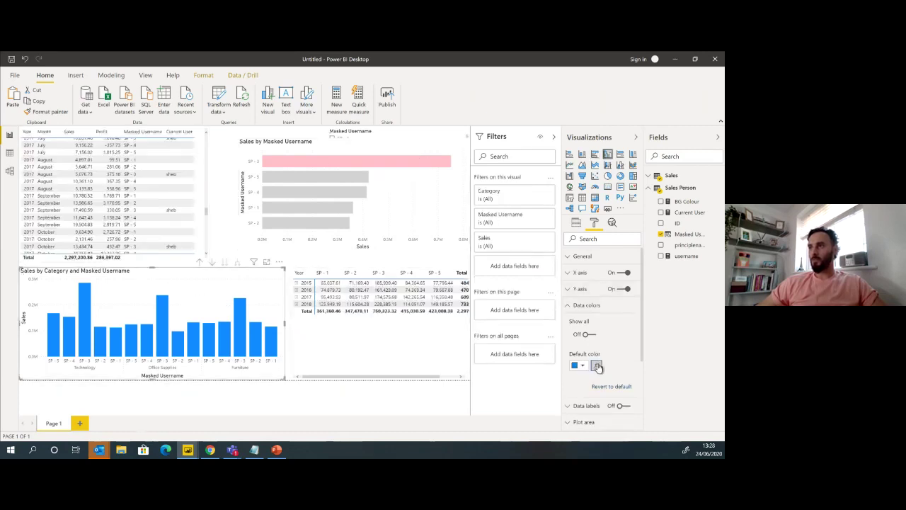
click(597, 365)
click(241, 154)
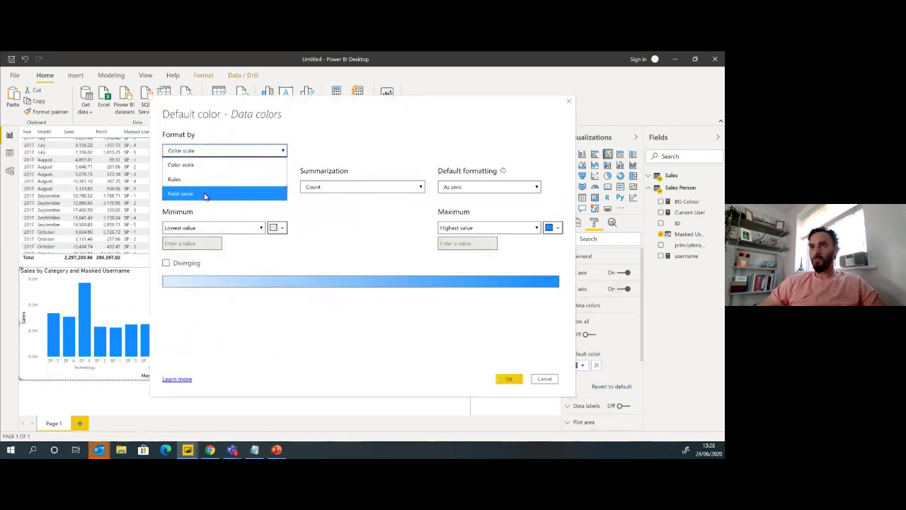
click(204, 195)
click(200, 189)
click(180, 232)
click(185, 249)
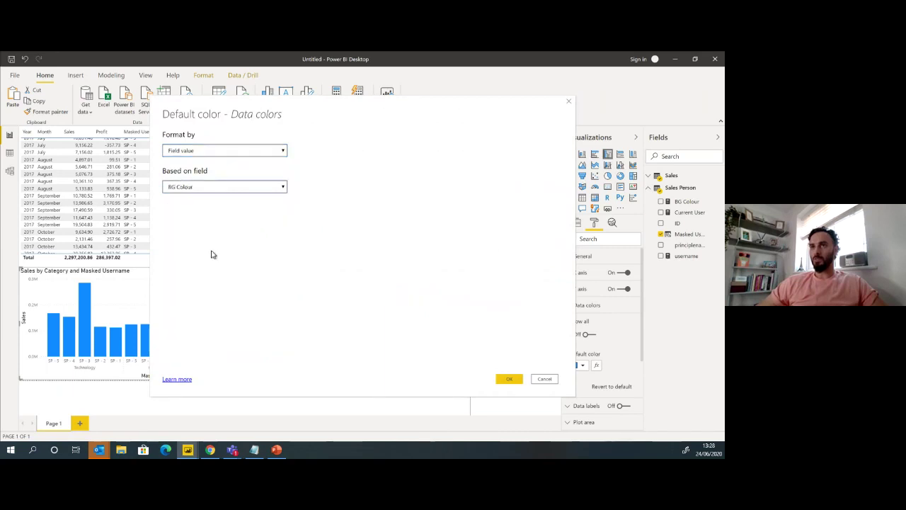
click(507, 379)
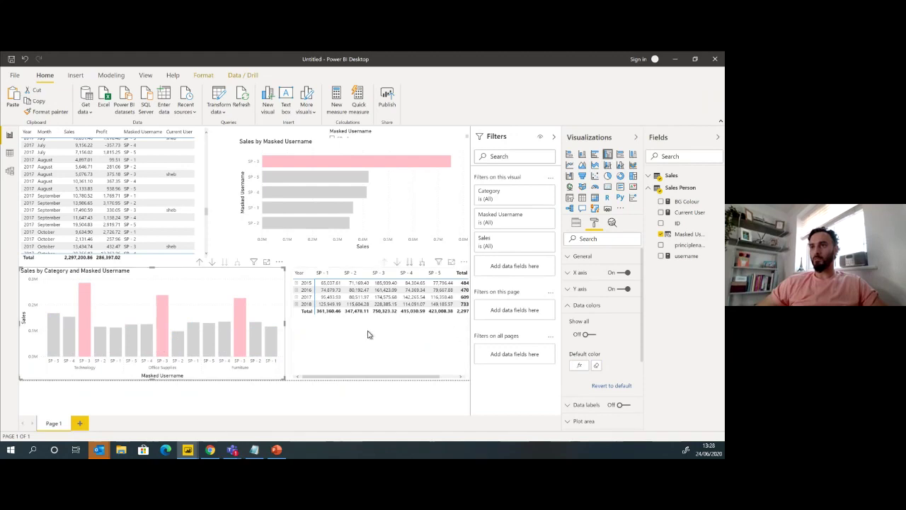
Apply conditional background colour to the matrix's Sales values, formatted by field value from the BG Colour measure
click(366, 363)
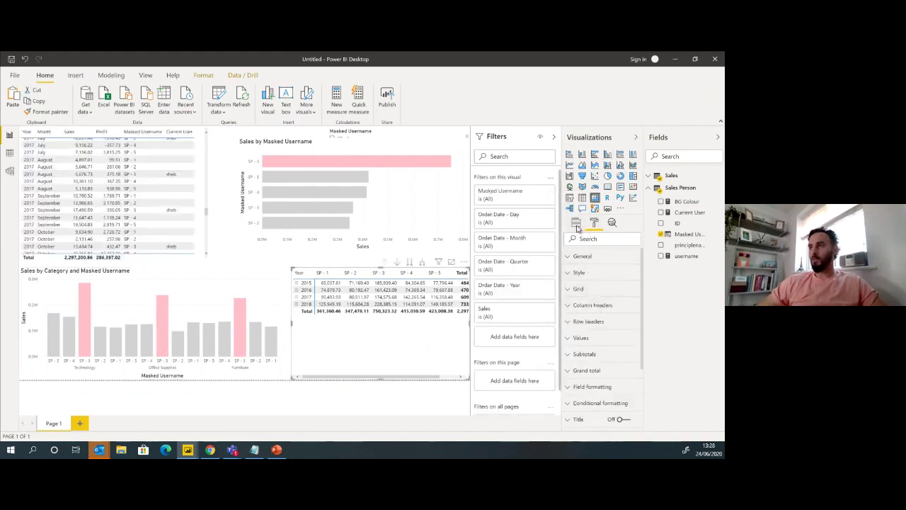
click(576, 224)
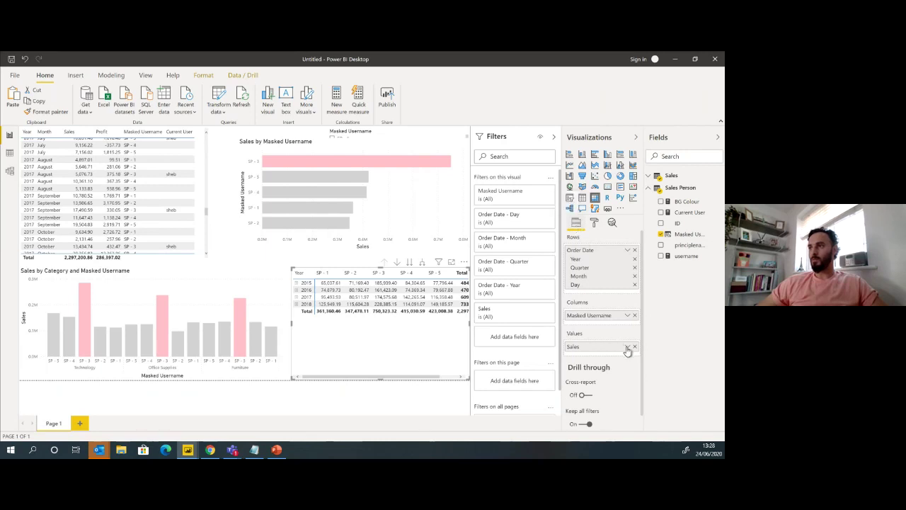
click(627, 348)
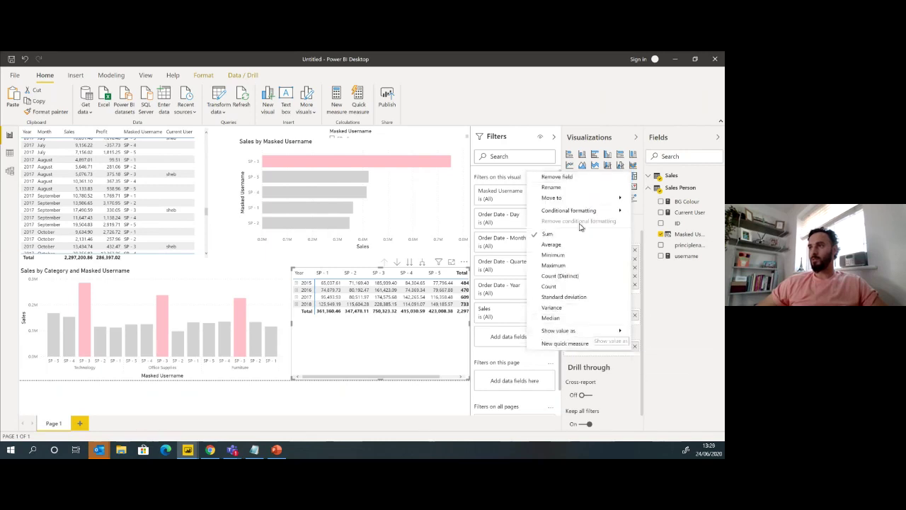
mouse_move(584, 211)
click(665, 210)
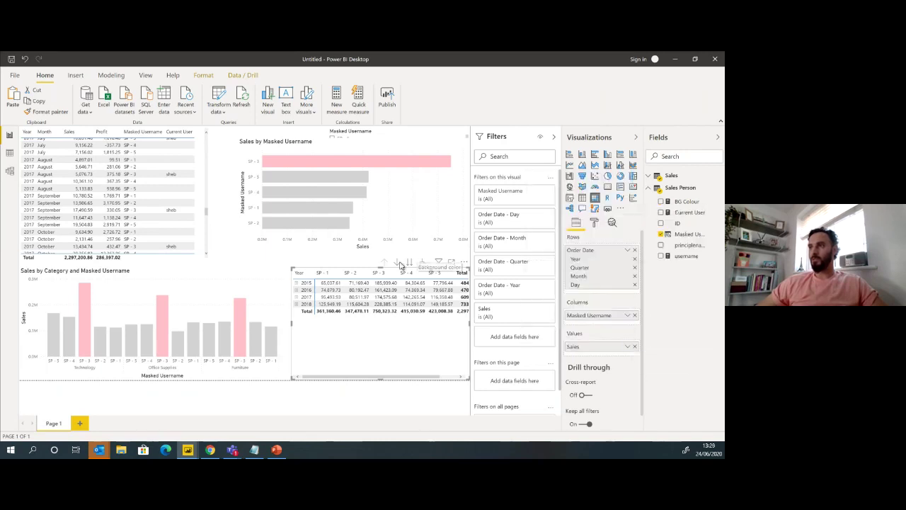
click(222, 155)
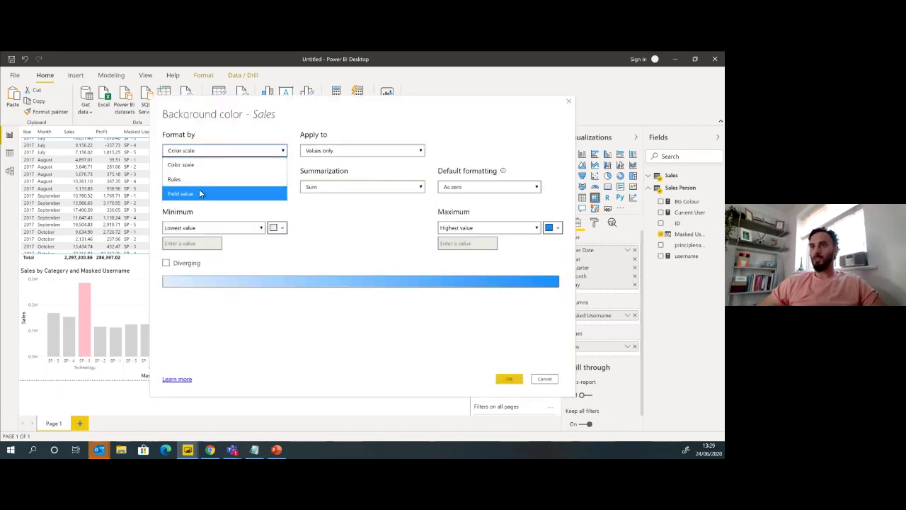
click(198, 192)
click(237, 187)
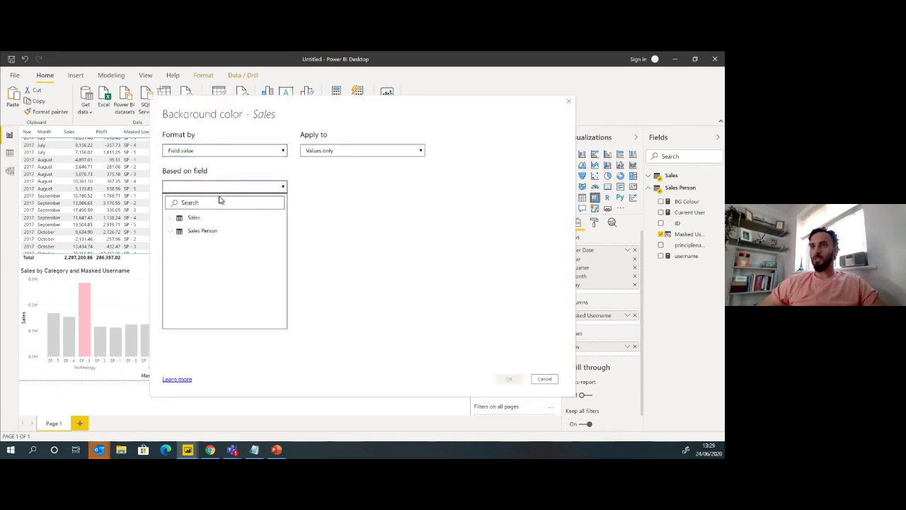
click(177, 231)
click(189, 245)
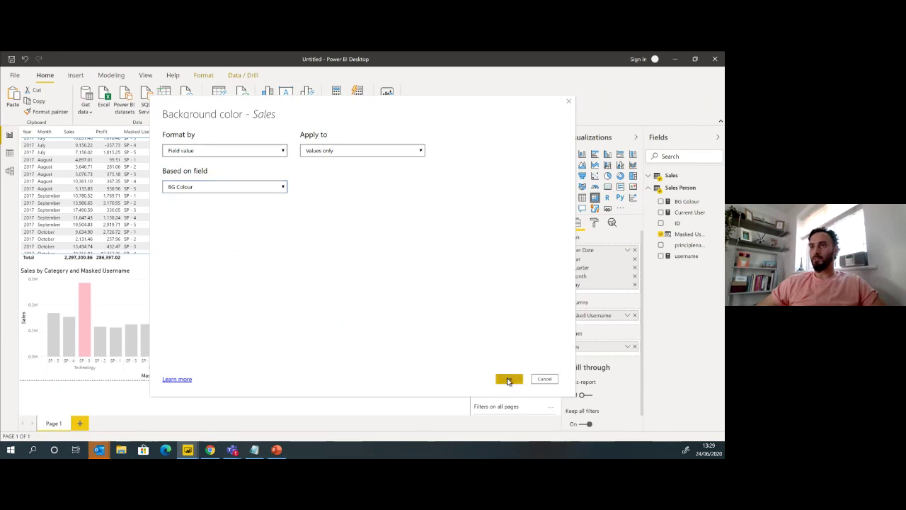
click(508, 378)
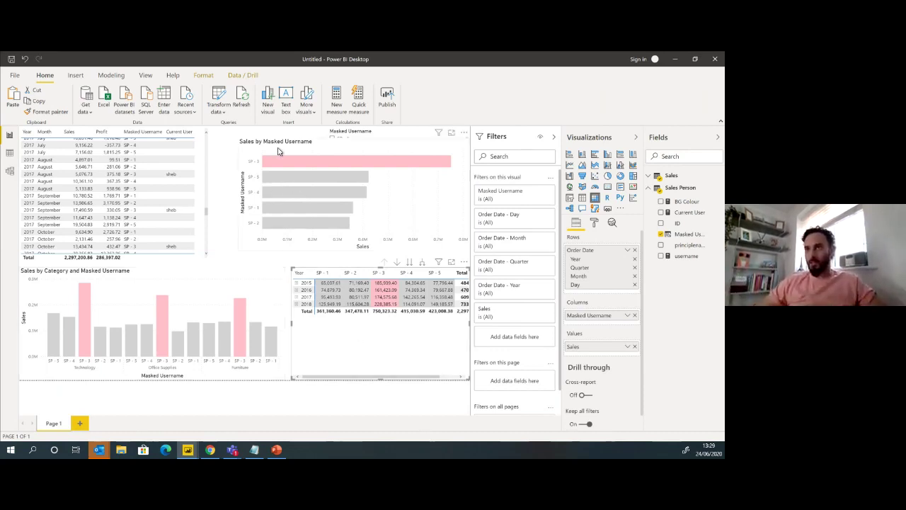
click(349, 133)
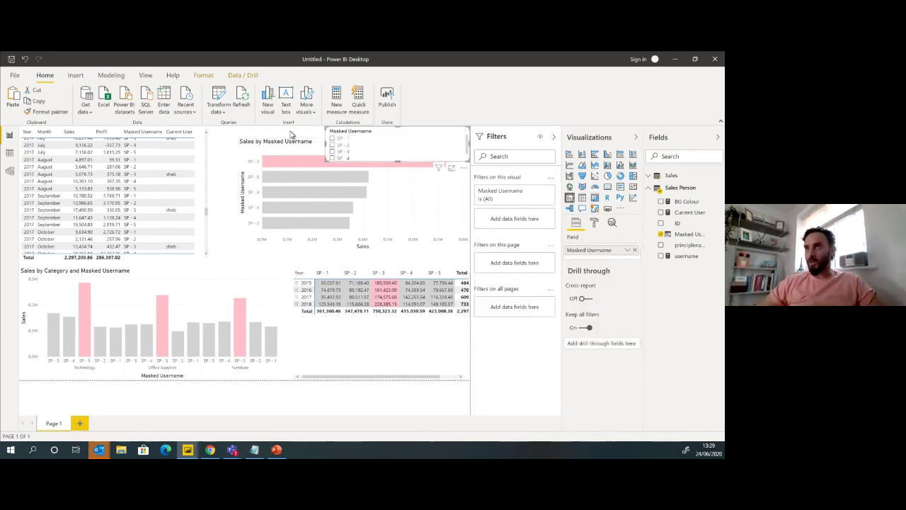
click(254, 145)
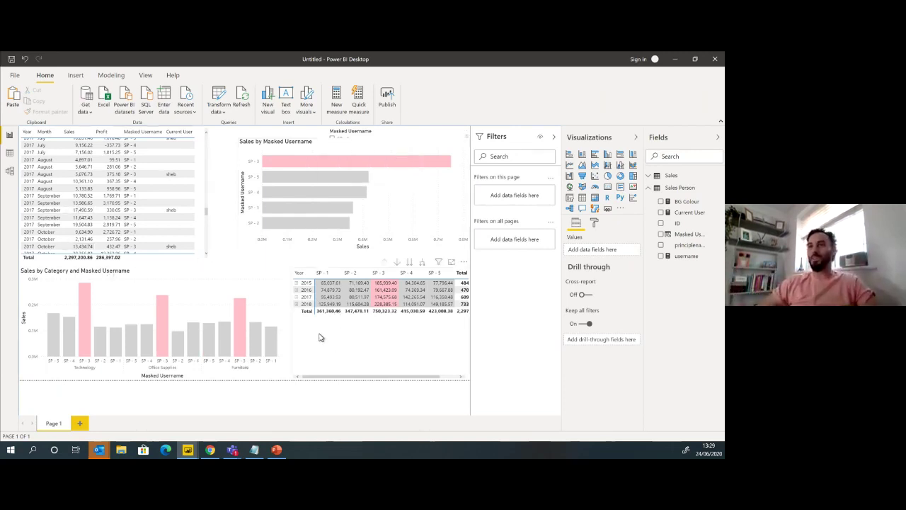
right_click(676, 177)
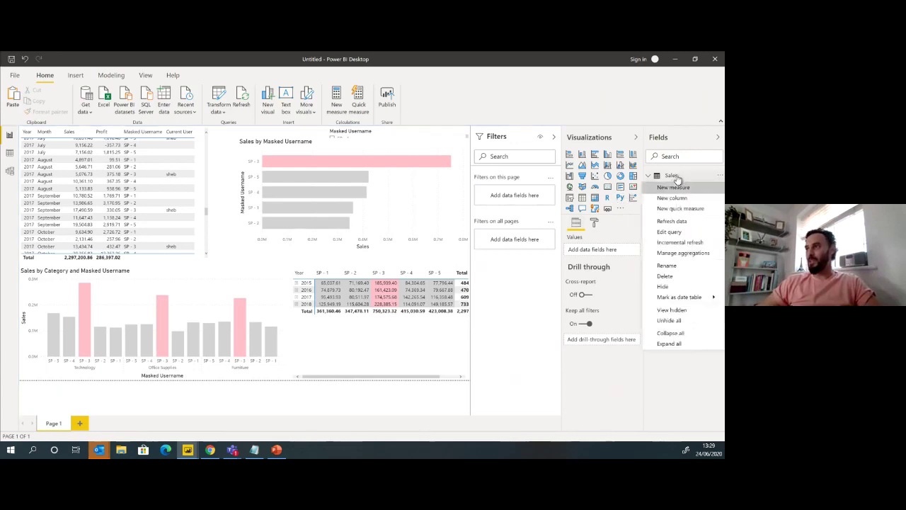
click(678, 233)
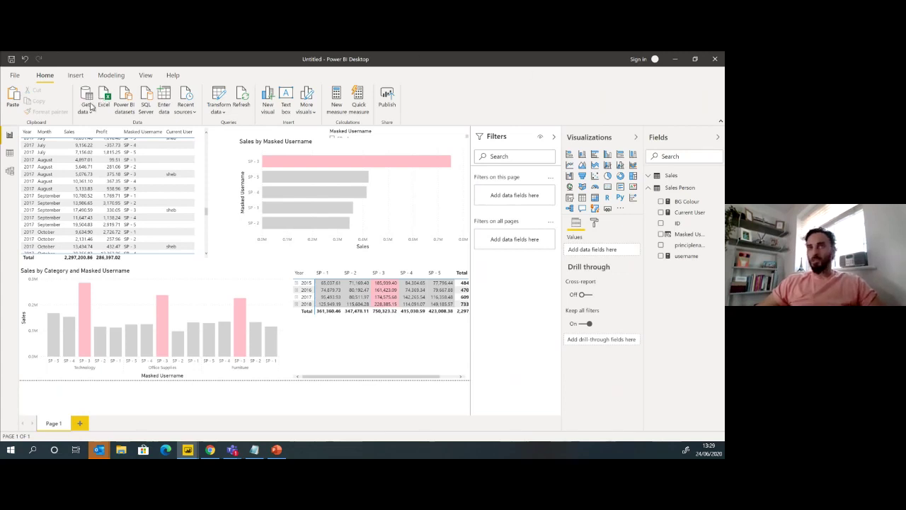
Check the principal names in the Sales Person table and view the report as another user, entering salesperson SP - 4's SPECTRE-360 login
click(10, 154)
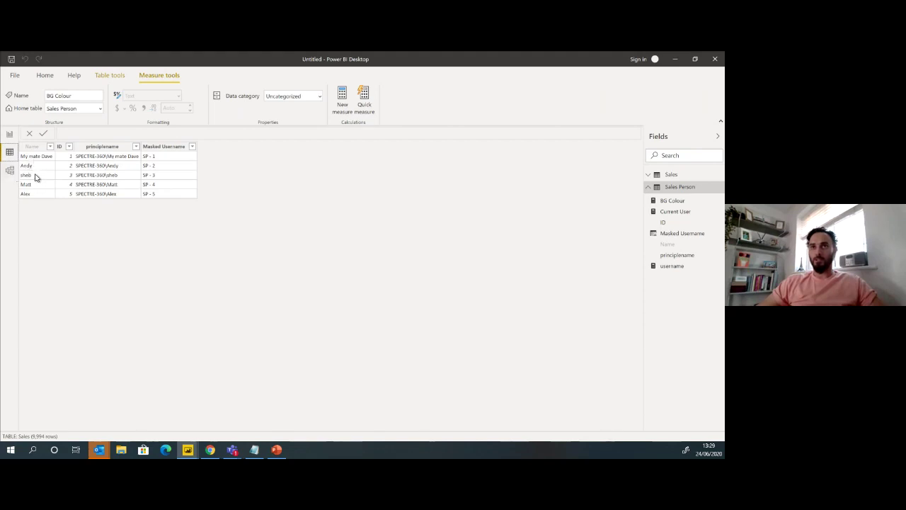
click(9, 134)
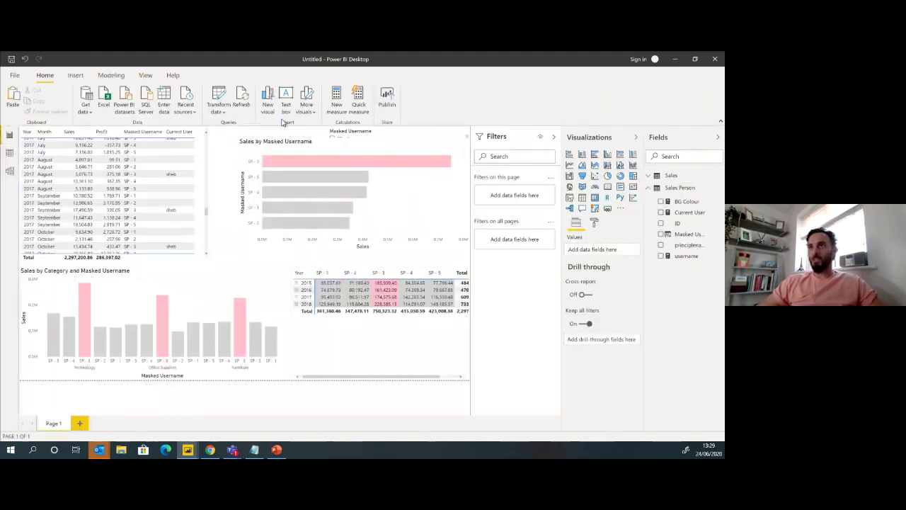
click(110, 75)
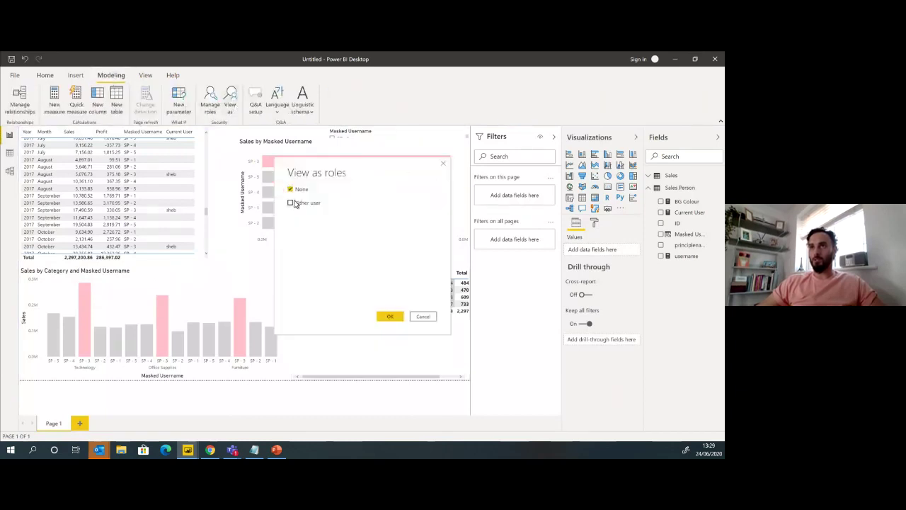
click(292, 202)
click(345, 202)
text(SPECT)
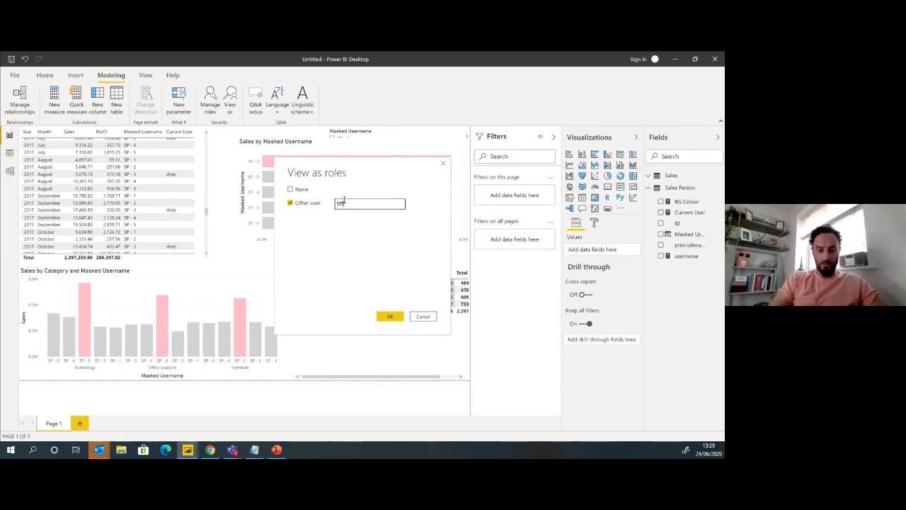
text(RE)
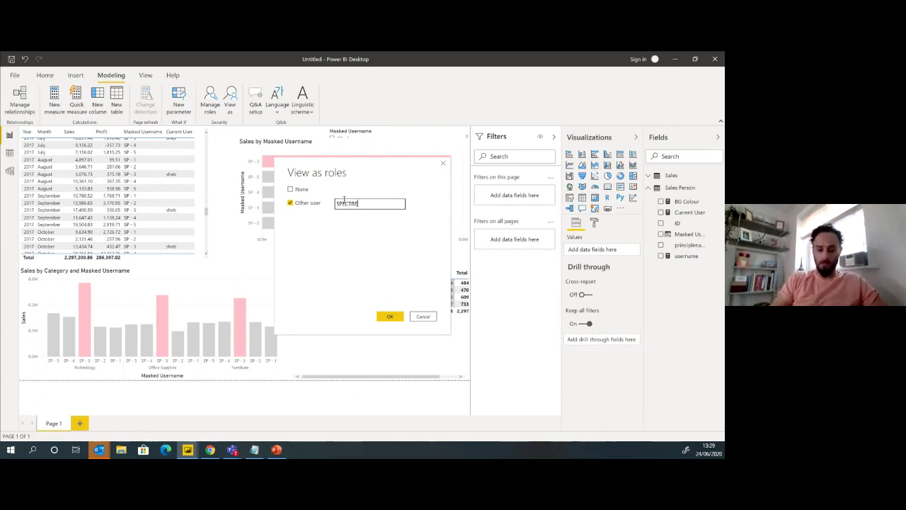
text(-36)
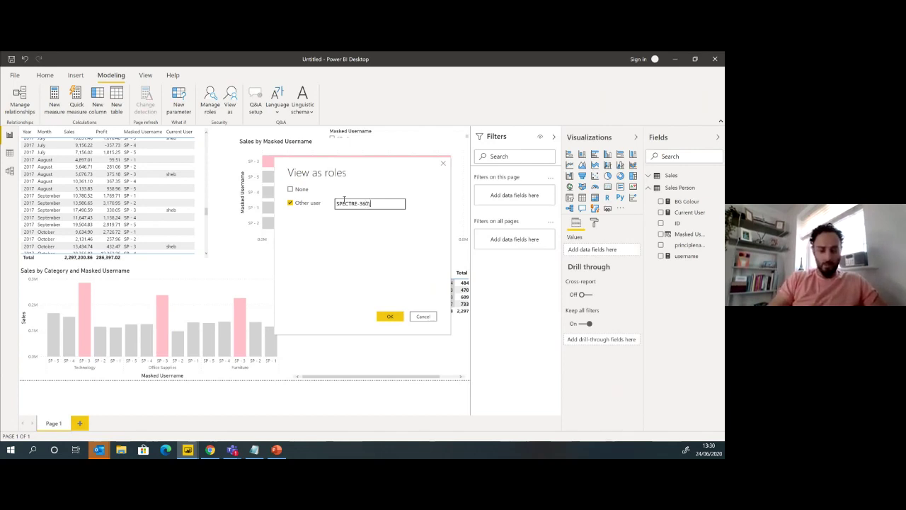
text(0\Matt)
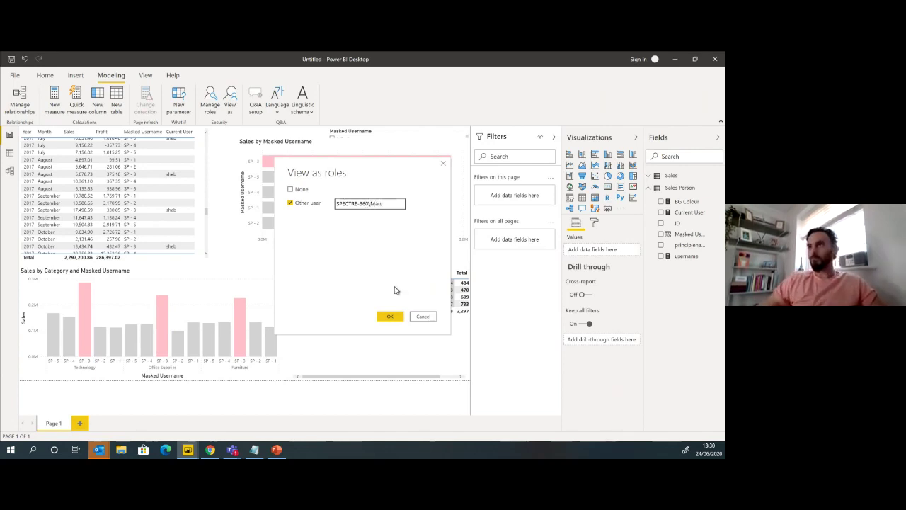
click(394, 320)
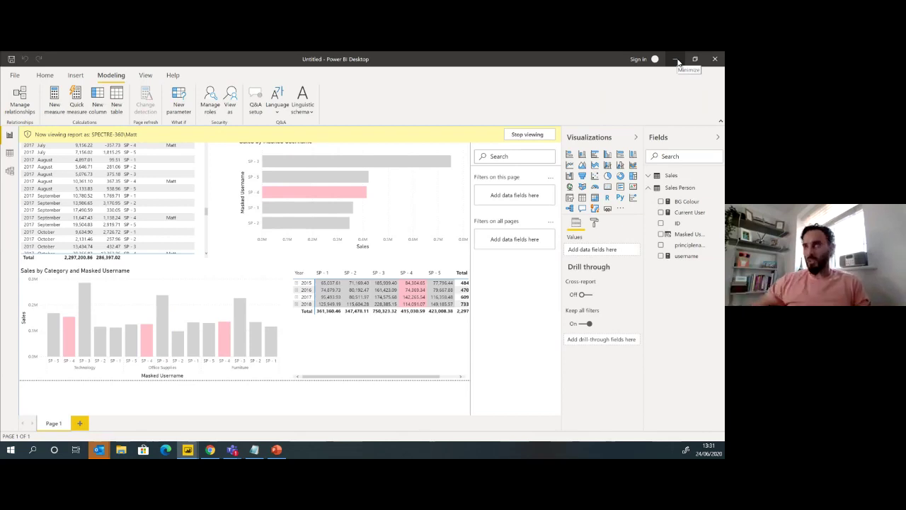
Switch to the PowerPoint slide show and advance through the recap list to the full text of the THANK YOU! slide
click(677, 60)
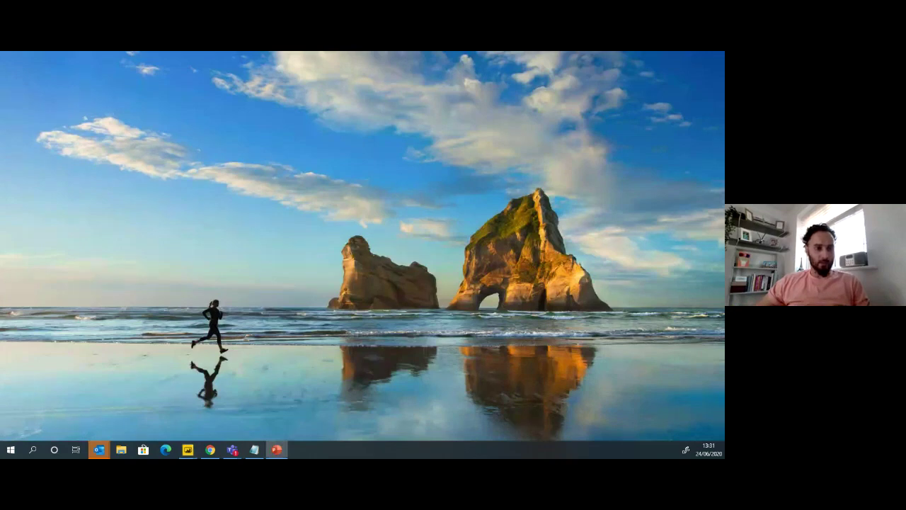
key(alt+Tab)
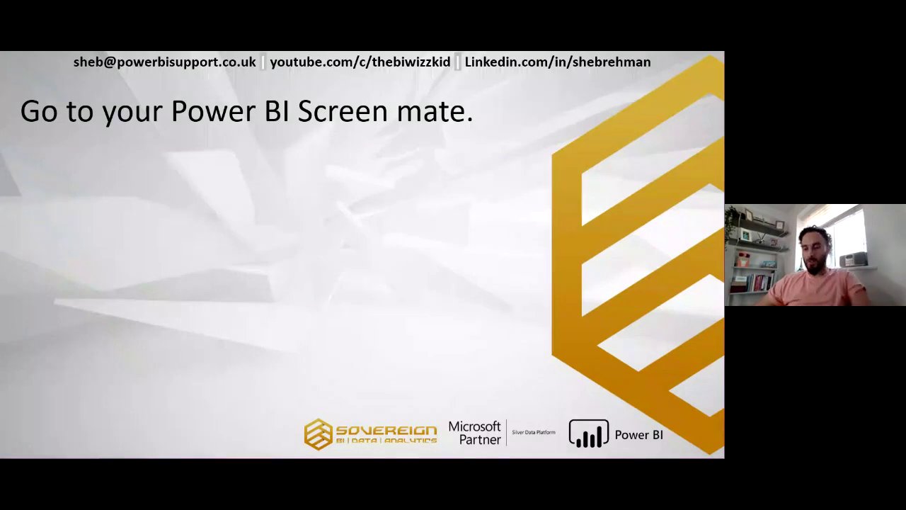
key(Right)
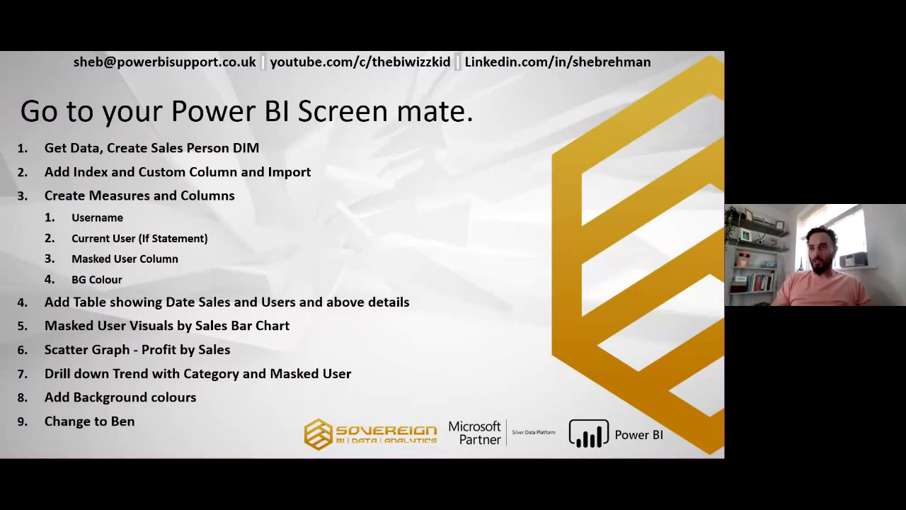
key(Right)
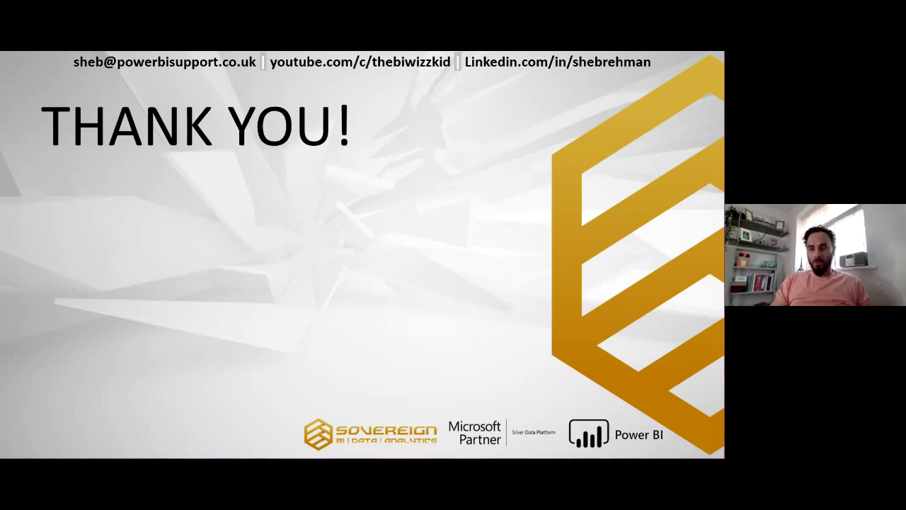
key(Right)
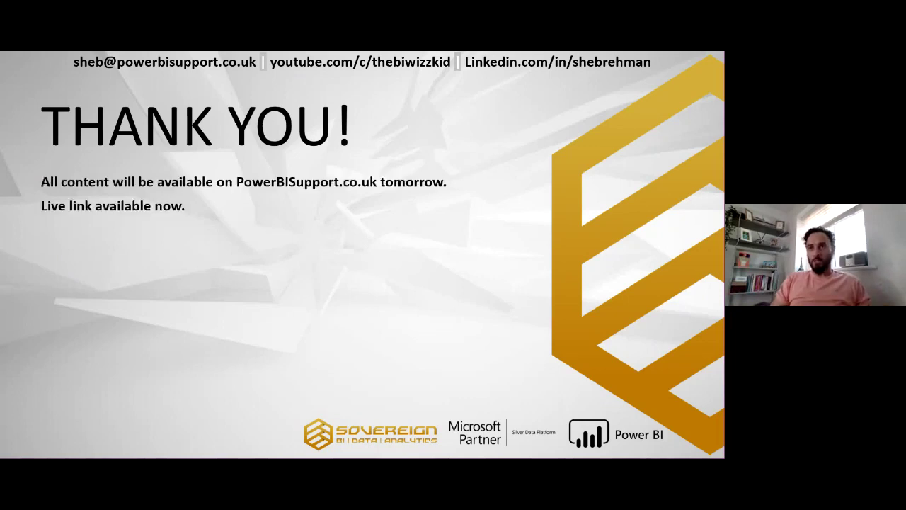